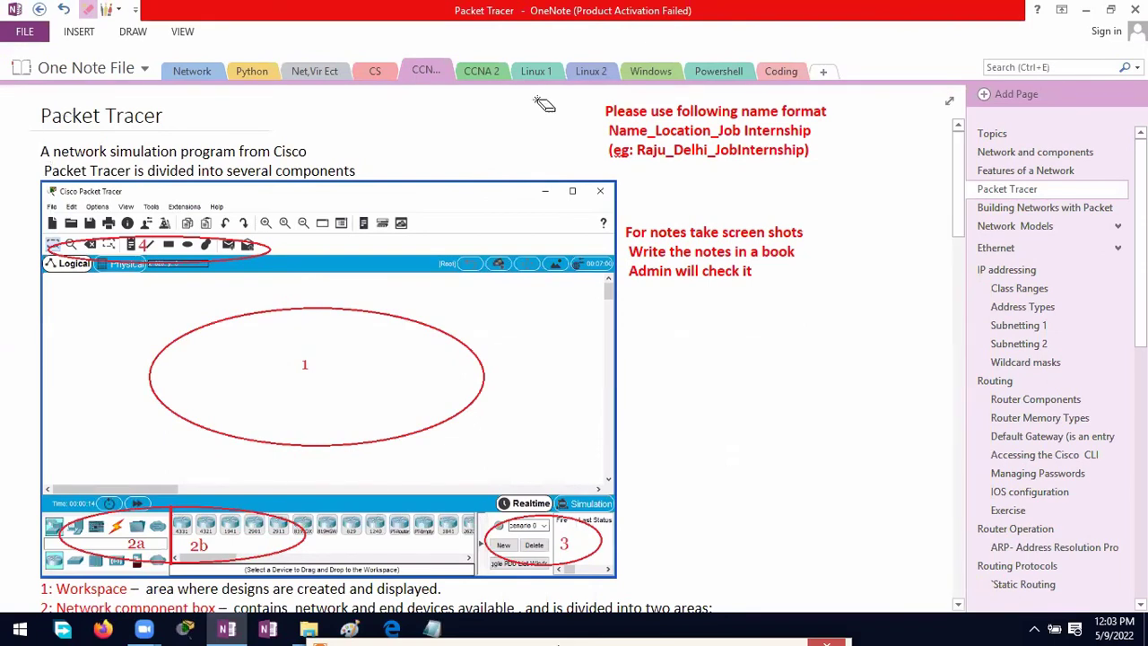
# Step: Open the Download Packet Tracer bookmark in Firefox and copy the page's web address
pyautogui.click(1083, 8)
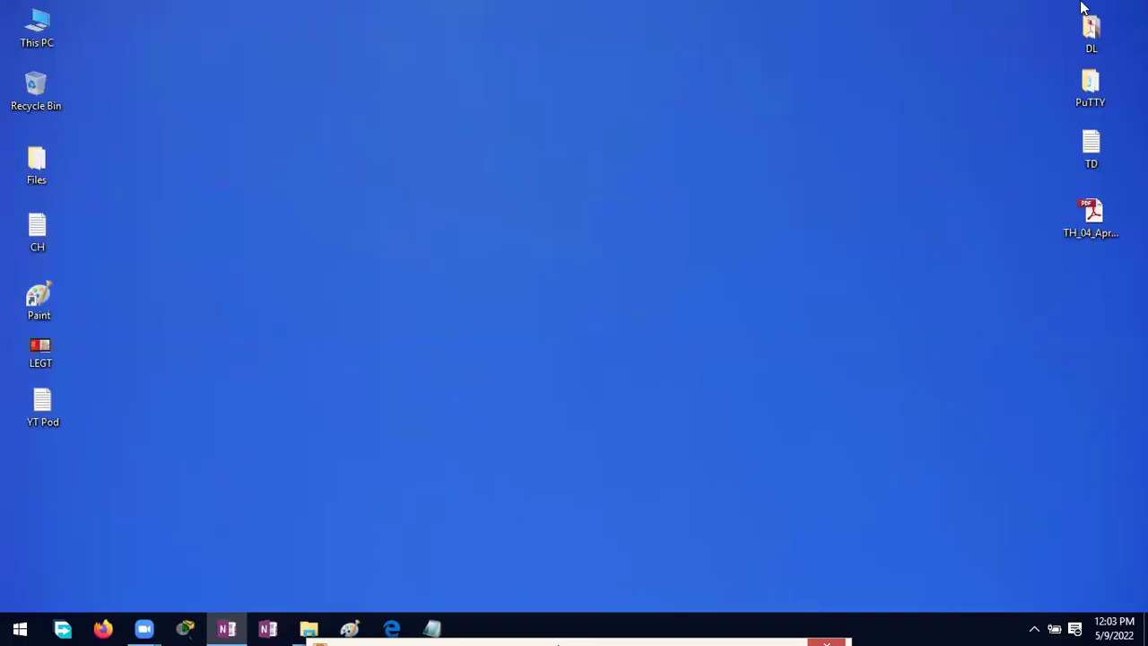
pyautogui.click(103, 628)
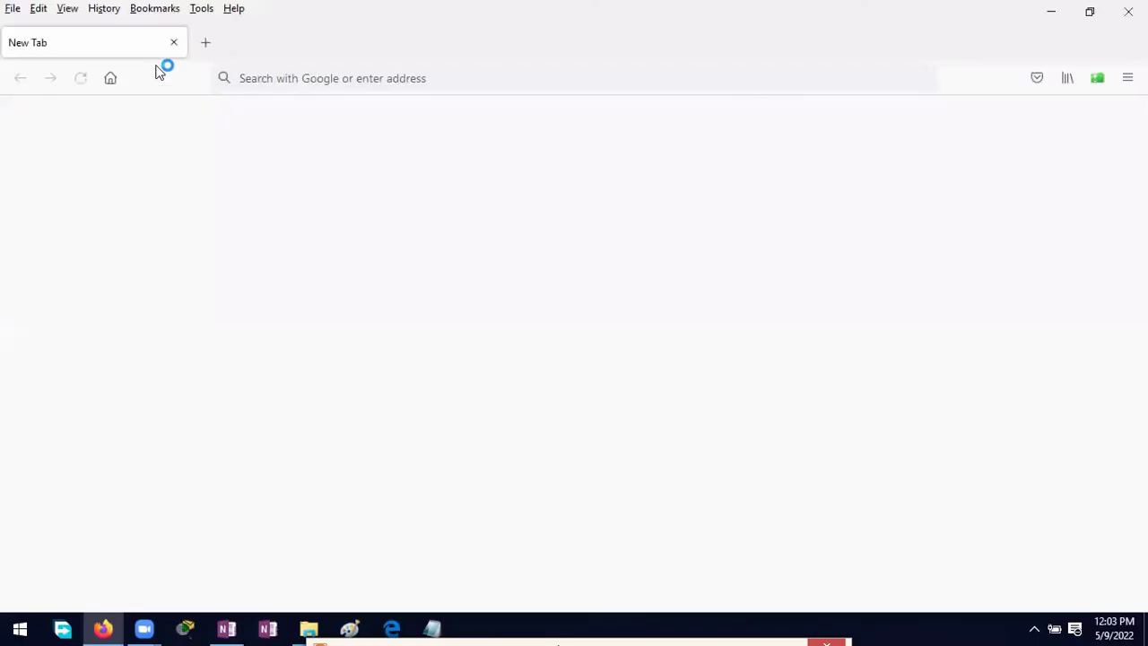
pyautogui.click(155, 11)
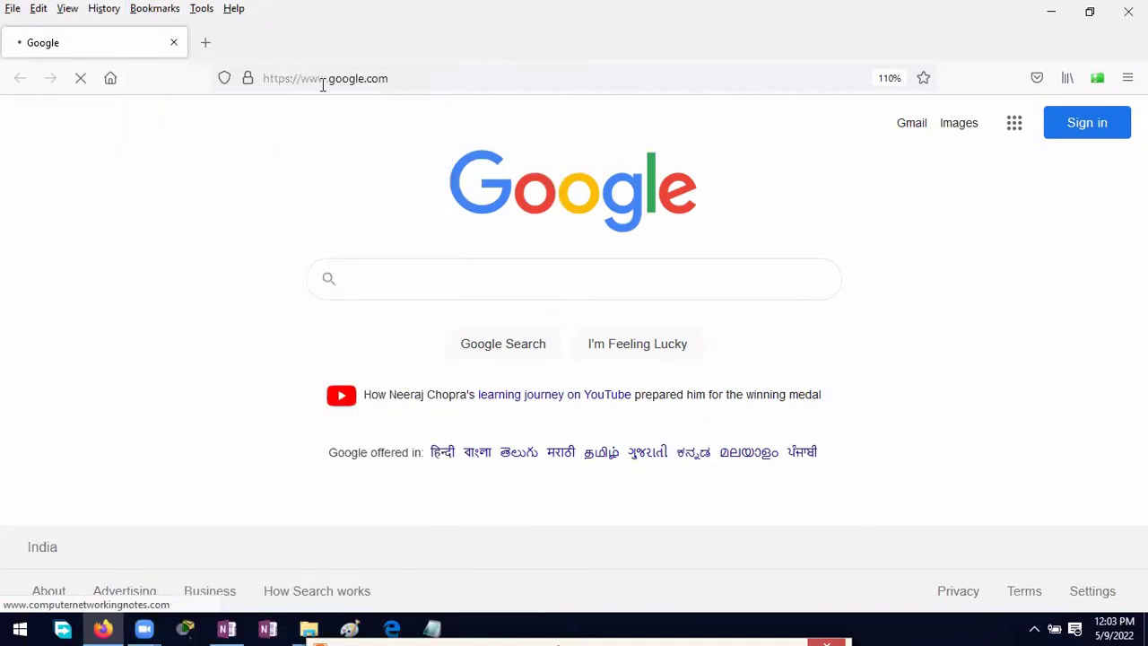
pyautogui.rightClick(325, 81)
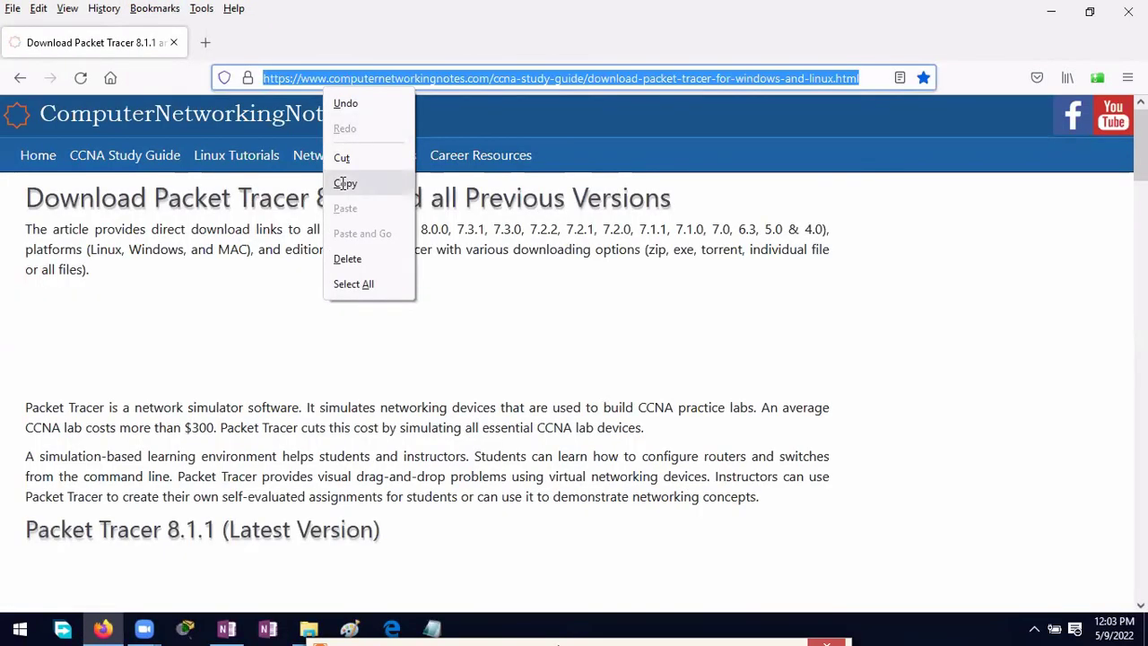
pyautogui.click(344, 184)
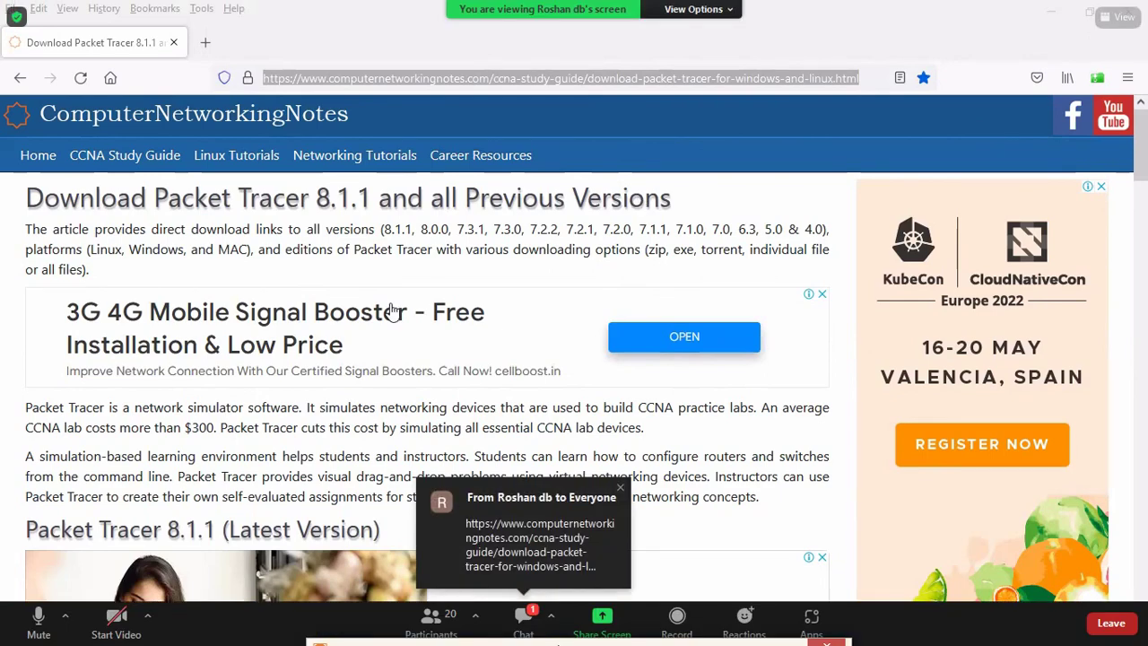
# Step: Scroll the Packet Tracer 8.1.1 download page and bring up the Zoom meeting chat
pyautogui.scroll(-4, 389, 310)
pyautogui.scroll(-1, 389, 311)
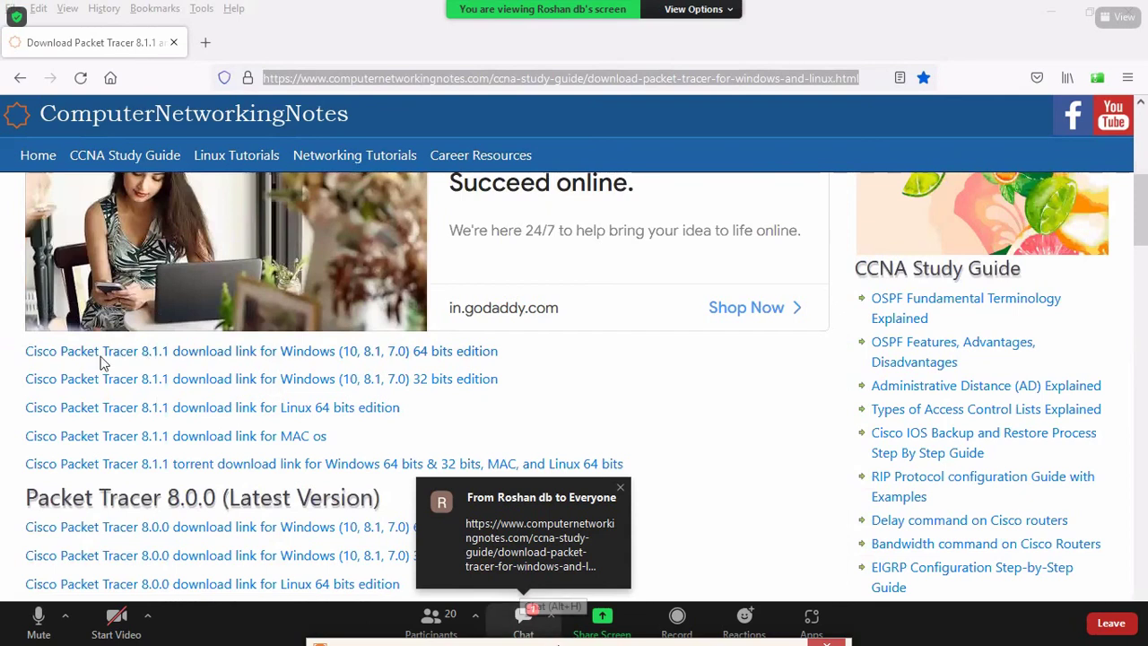
pyautogui.click(522, 619)
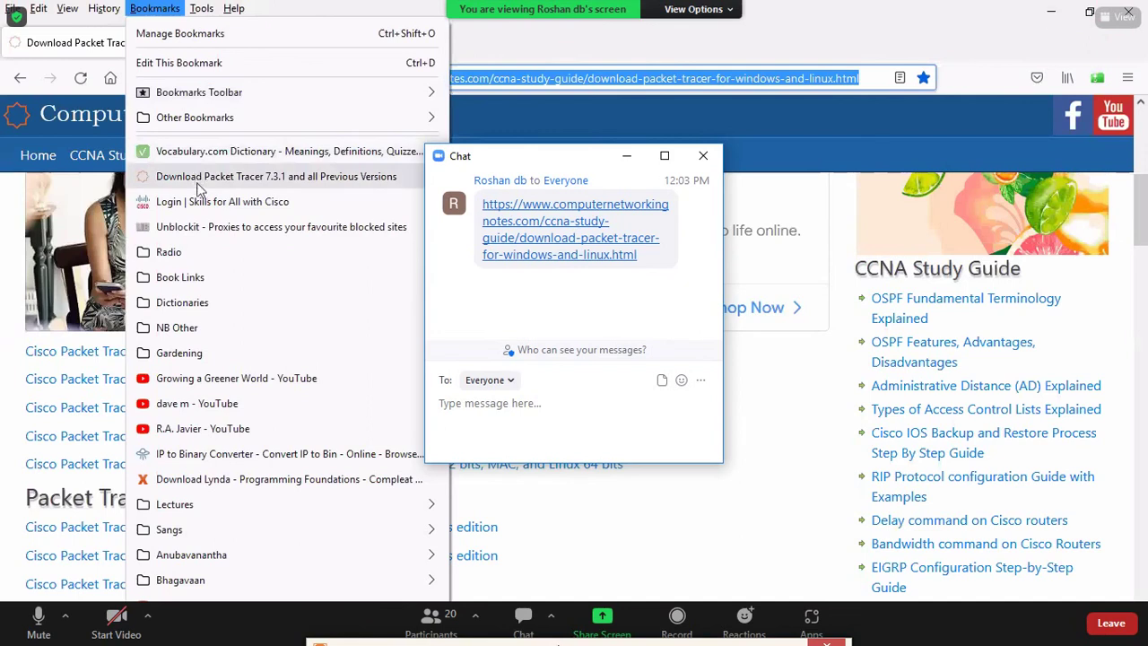
# Step: Open the Skills for All login bookmark and copy its address
pyautogui.click(223, 201)
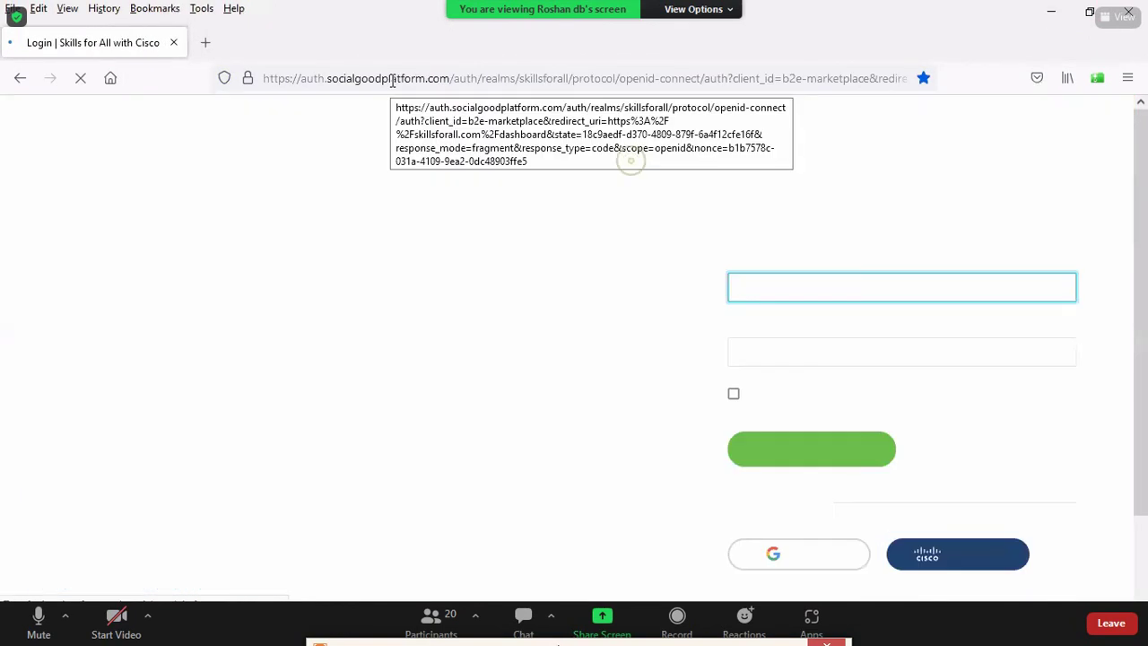
pyautogui.rightClick(392, 79)
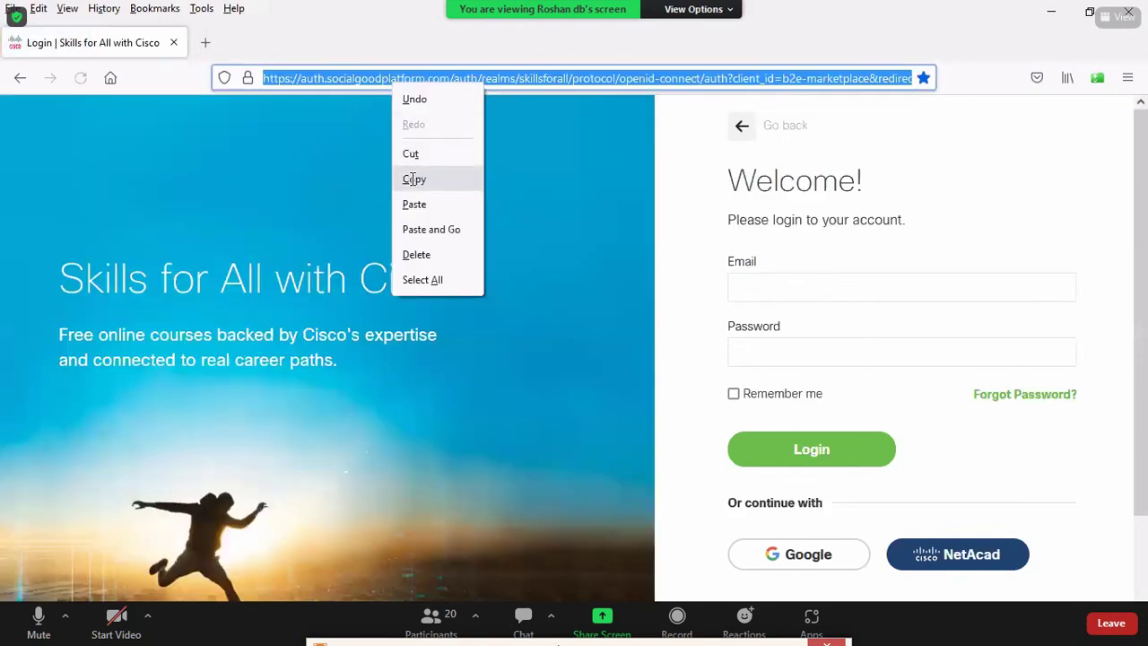
pyautogui.click(414, 179)
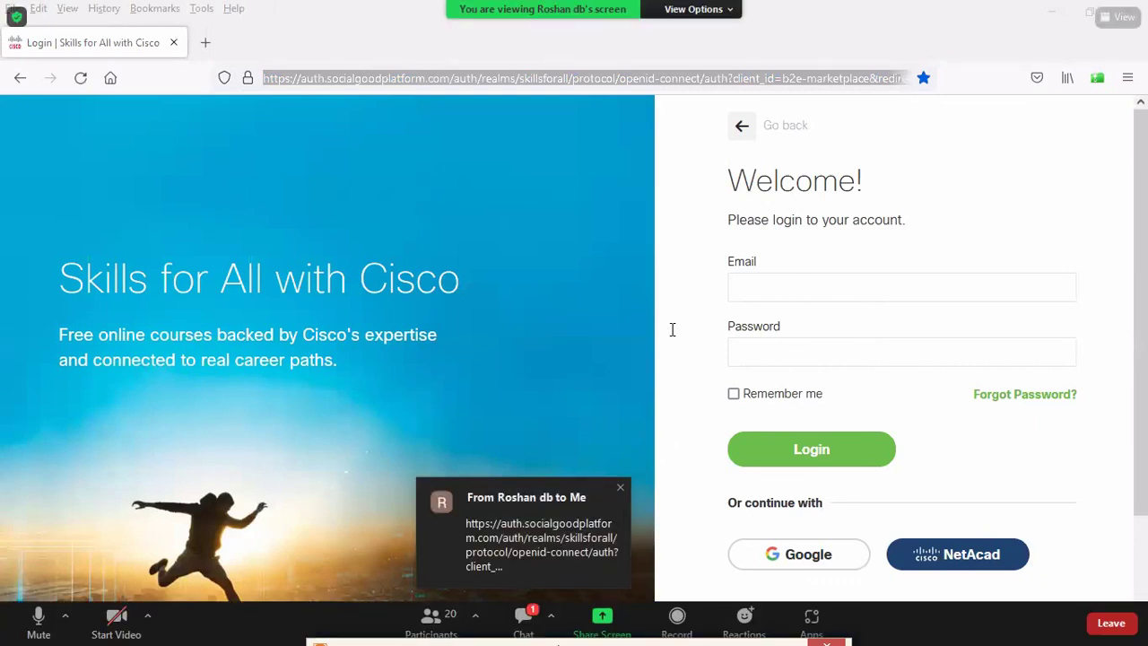
# Step: Open the chat's Skills for All login link, then close the chat and hide windows to the desktop
pyautogui.click(522, 615)
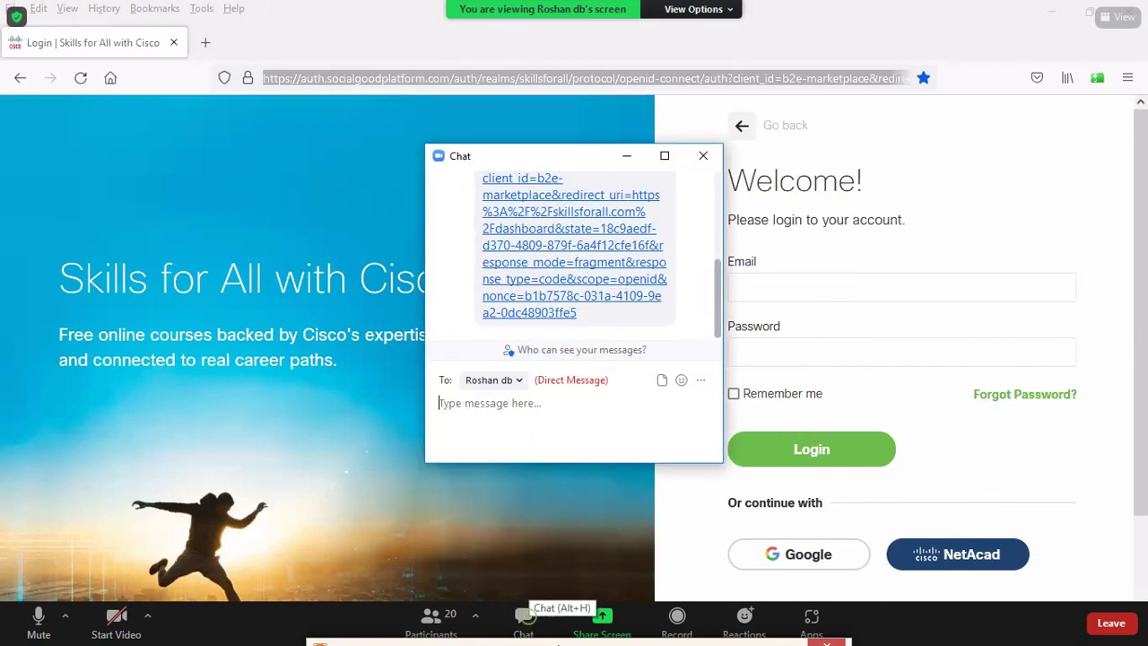
pyautogui.moveTo(576, 312); pyautogui.dragTo(574, 288)
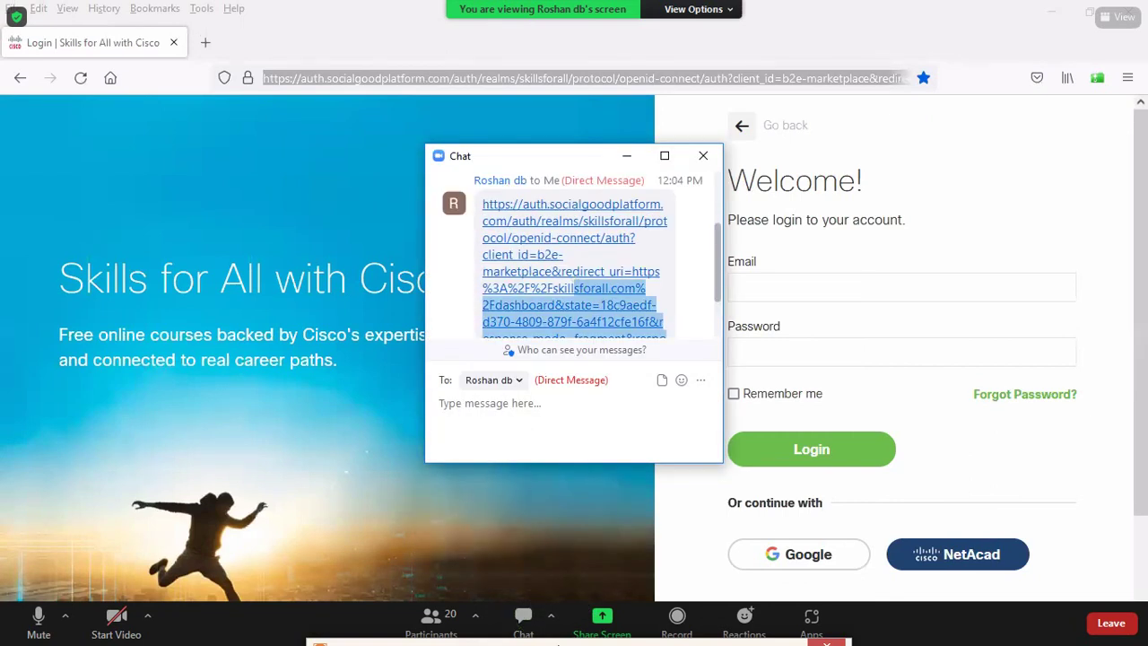
pyautogui.click(574, 288)
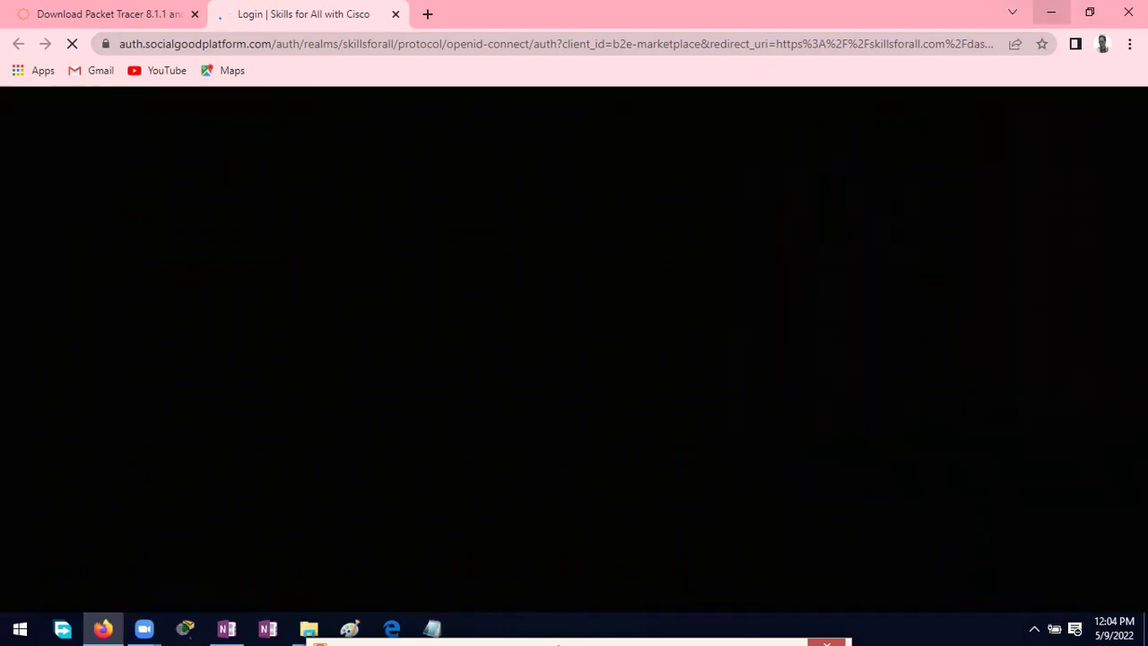
pyautogui.click(1051, 12)
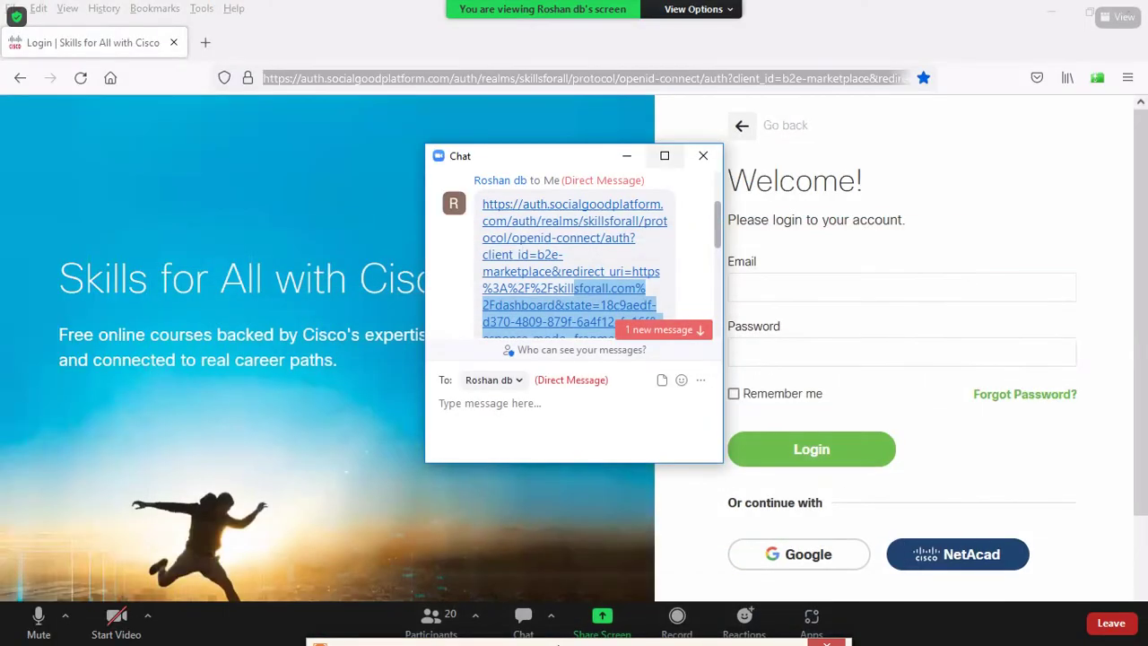
pyautogui.click(703, 155)
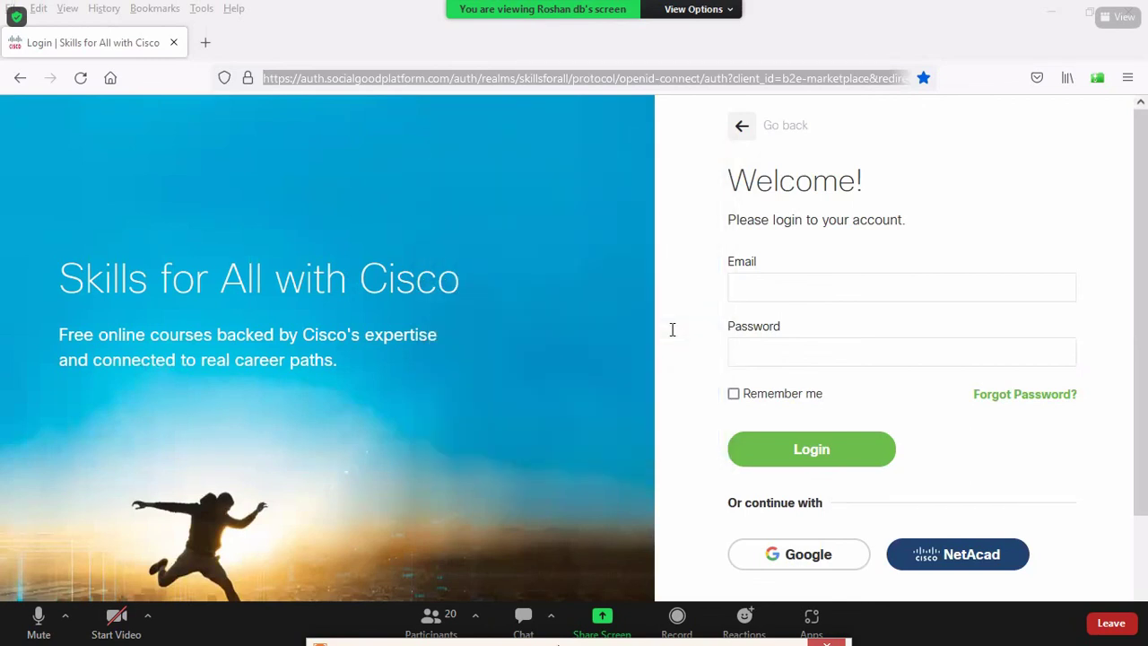
pyautogui.click(1051, 12)
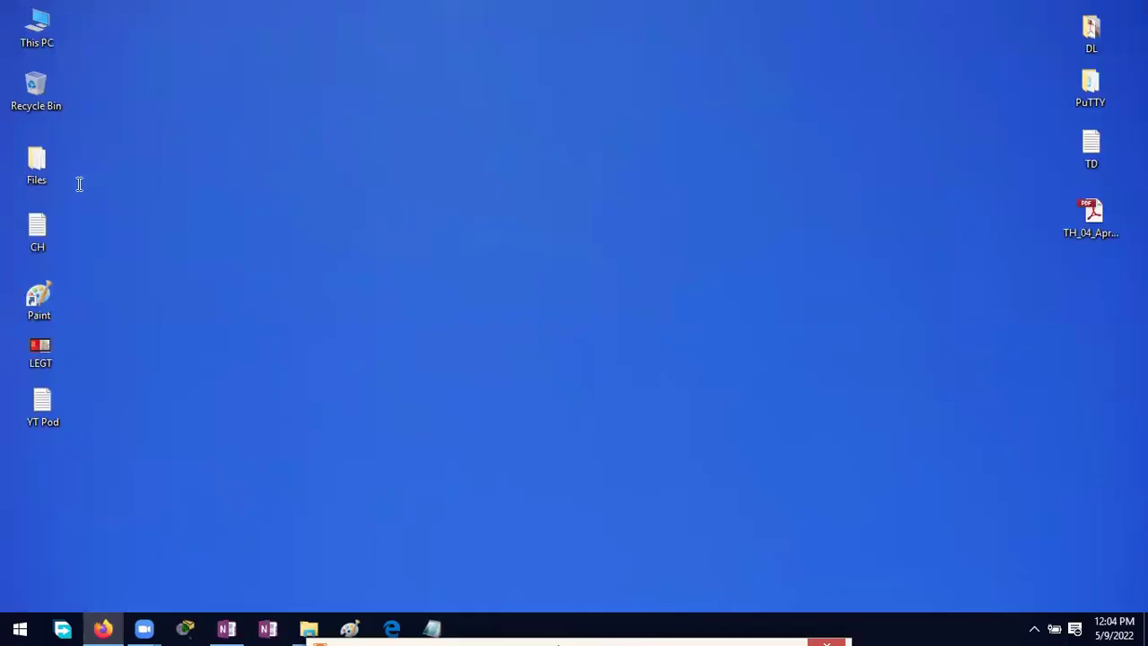
# Step: Open the cisco login note from Files, maximize it, and copy all nine registration steps
pyautogui.doubleClick(37, 166)
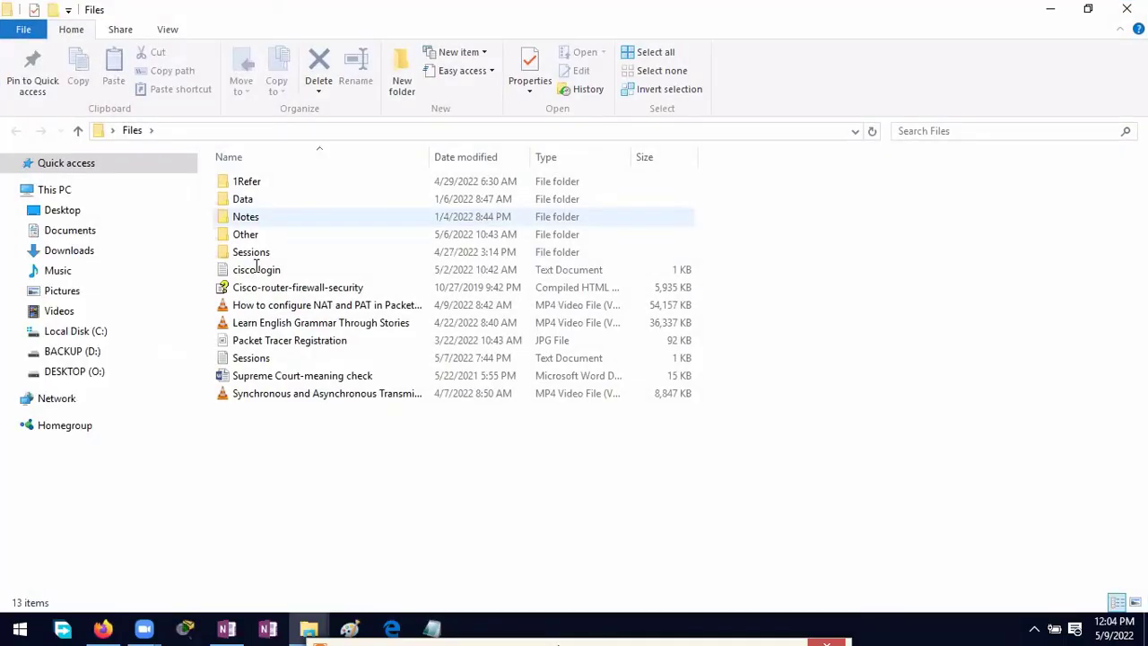
pyautogui.doubleClick(256, 269)
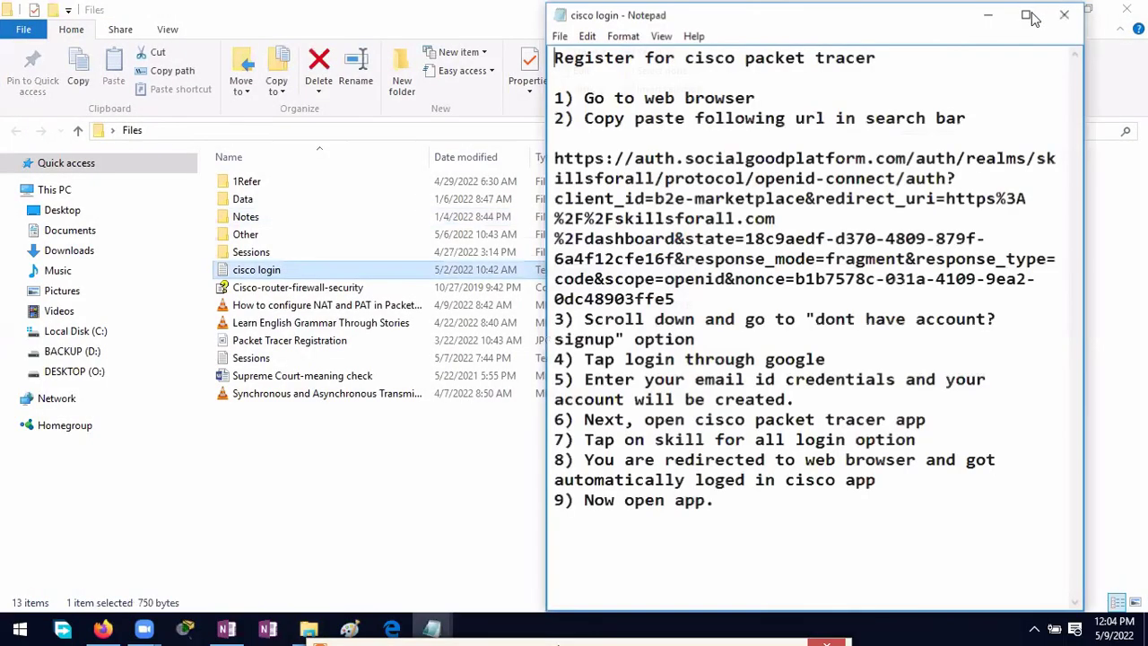
pyautogui.click(1031, 16)
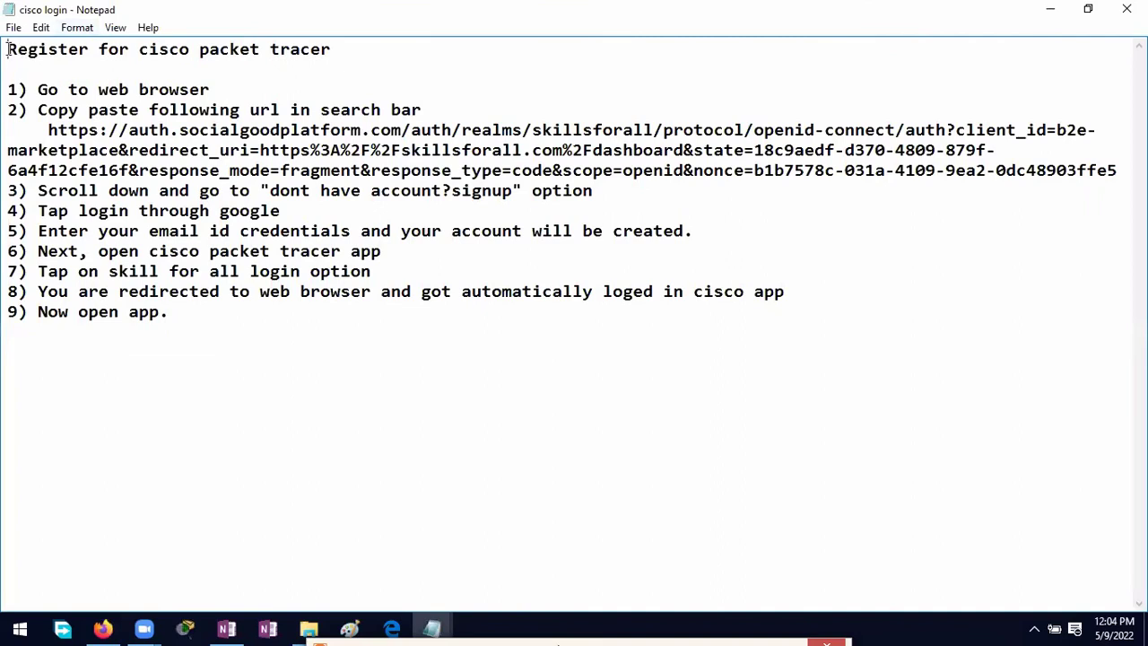
pyautogui.moveTo(9, 50); pyautogui.dragTo(13, 71)
pyautogui.moveTo(202, 254); pyautogui.dragTo(224, 330)
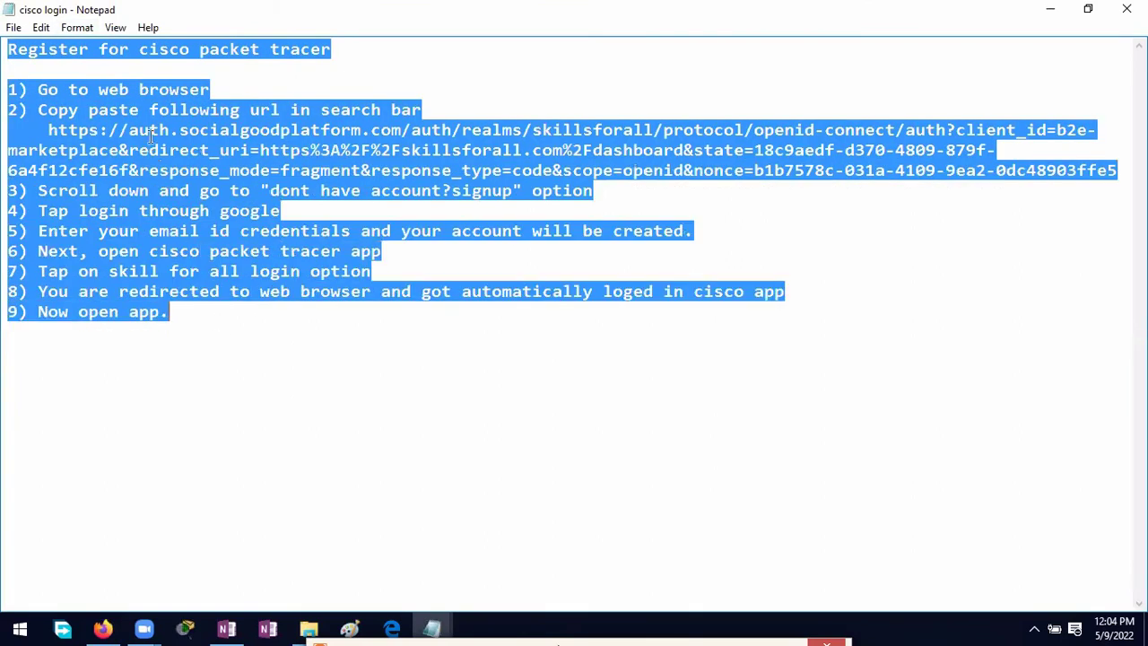
pyautogui.rightClick(145, 130)
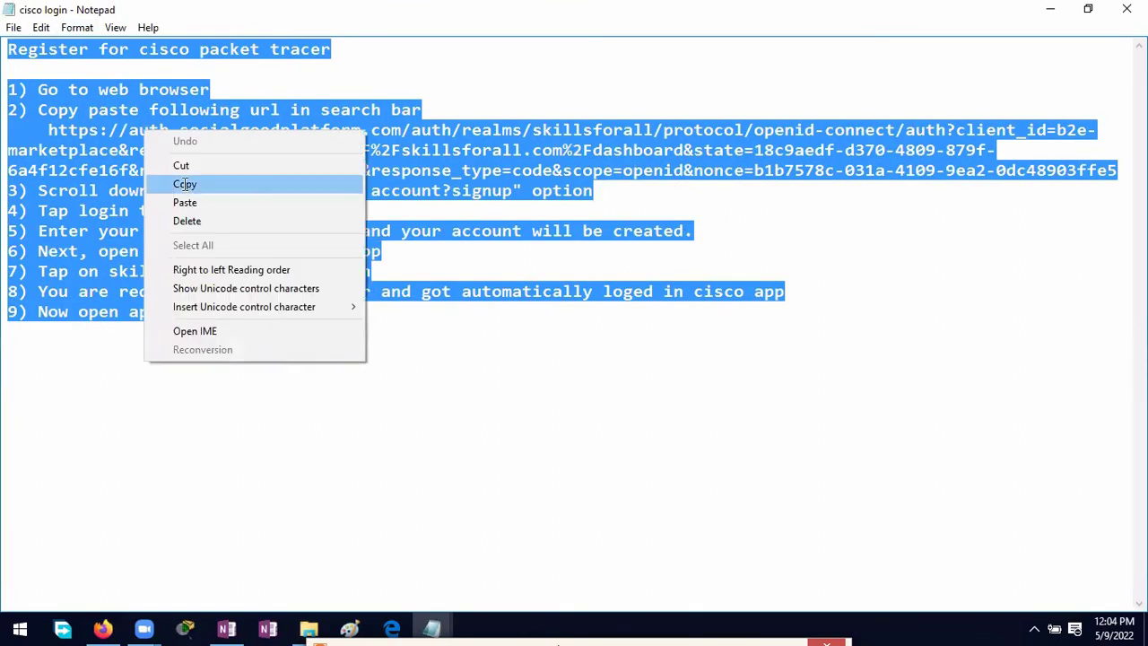
pyautogui.click(185, 185)
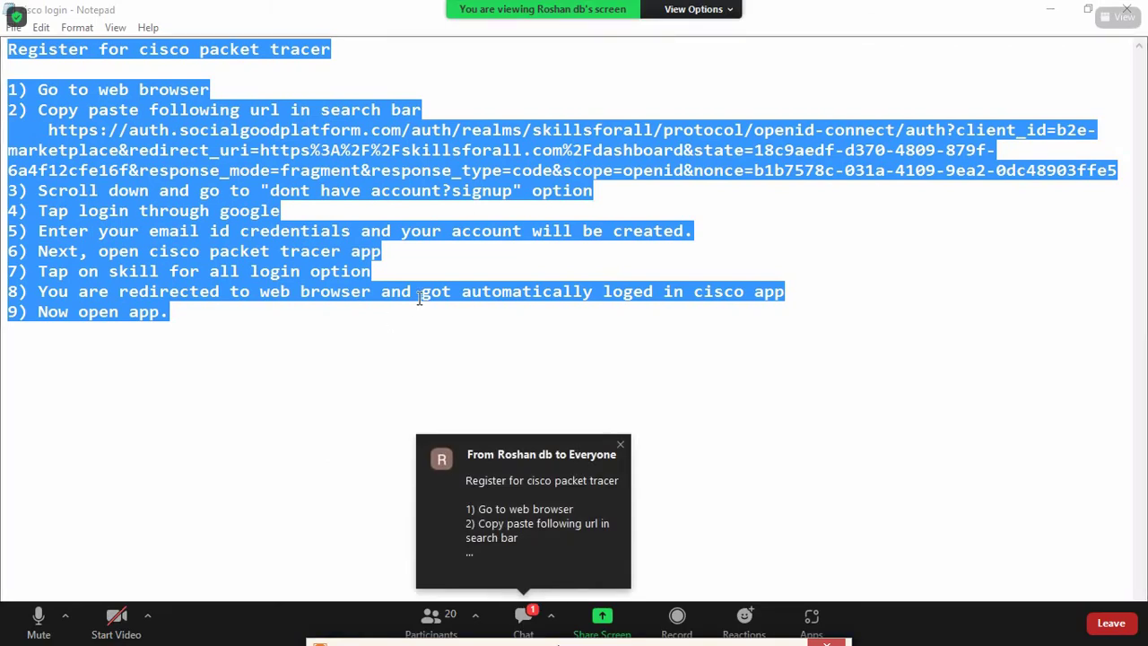
# Step: Copy the Packet Tracer download link from the Zoom chat, close the chat, and exit full screen
pyautogui.click(522, 617)
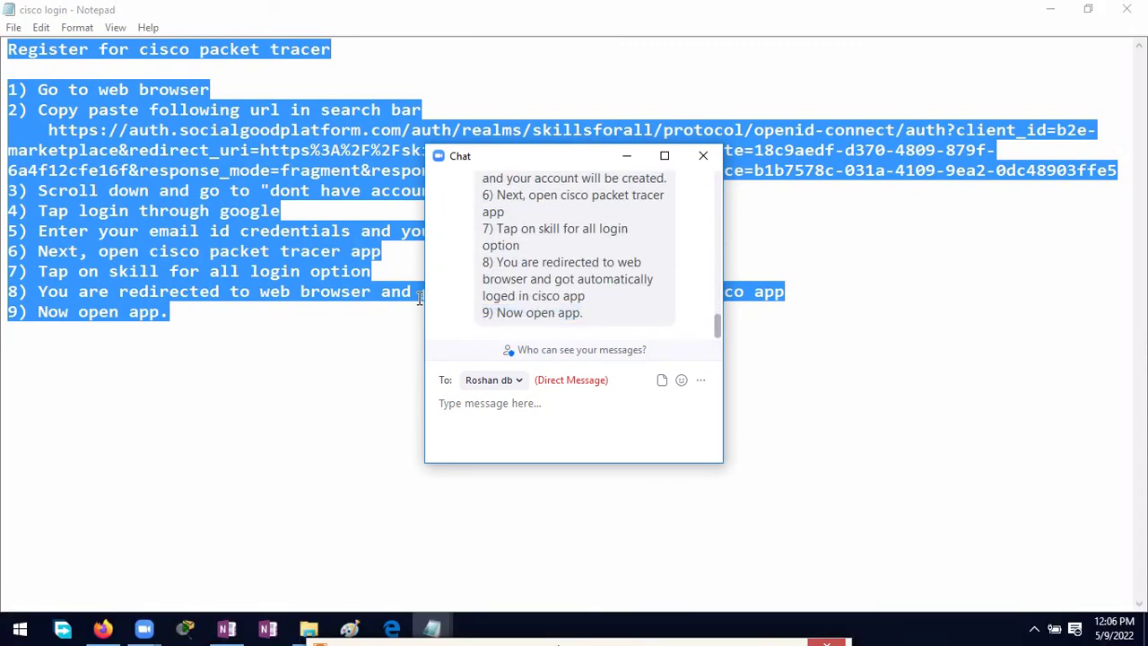
pyautogui.click(395, 441)
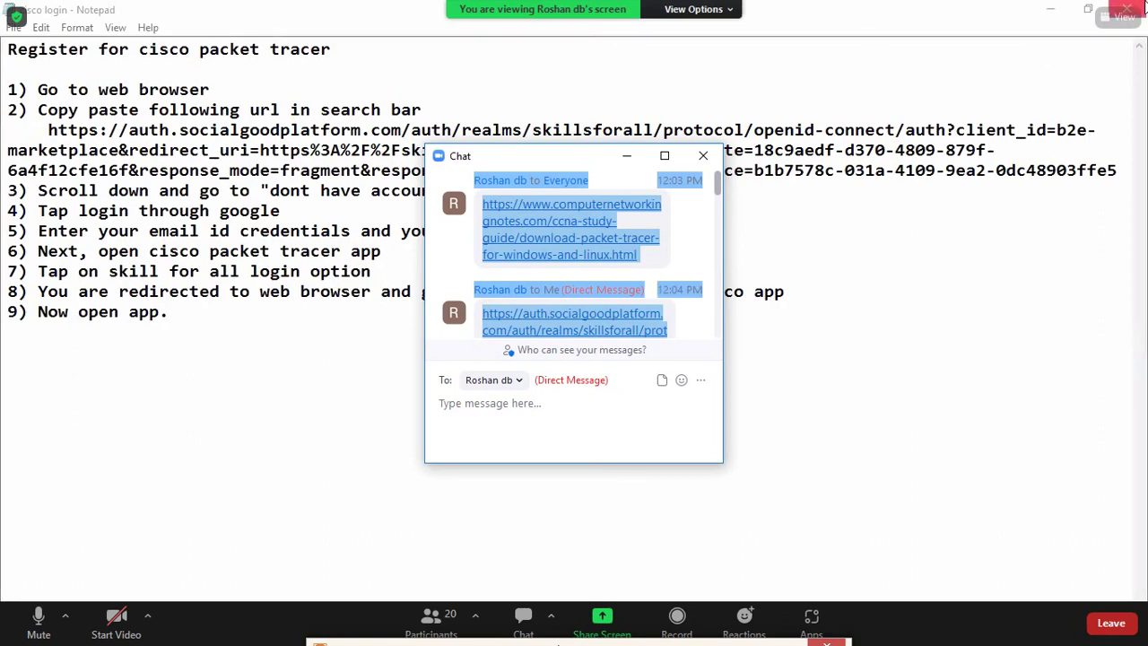
pyautogui.rightClick(606, 208)
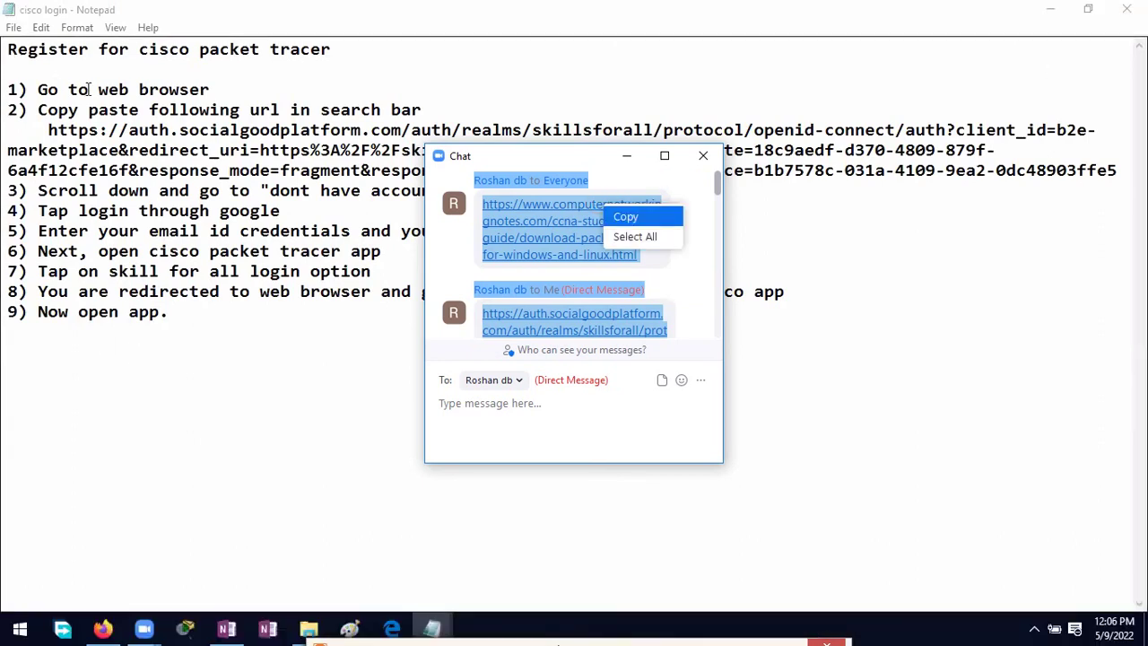
pyautogui.click(625, 217)
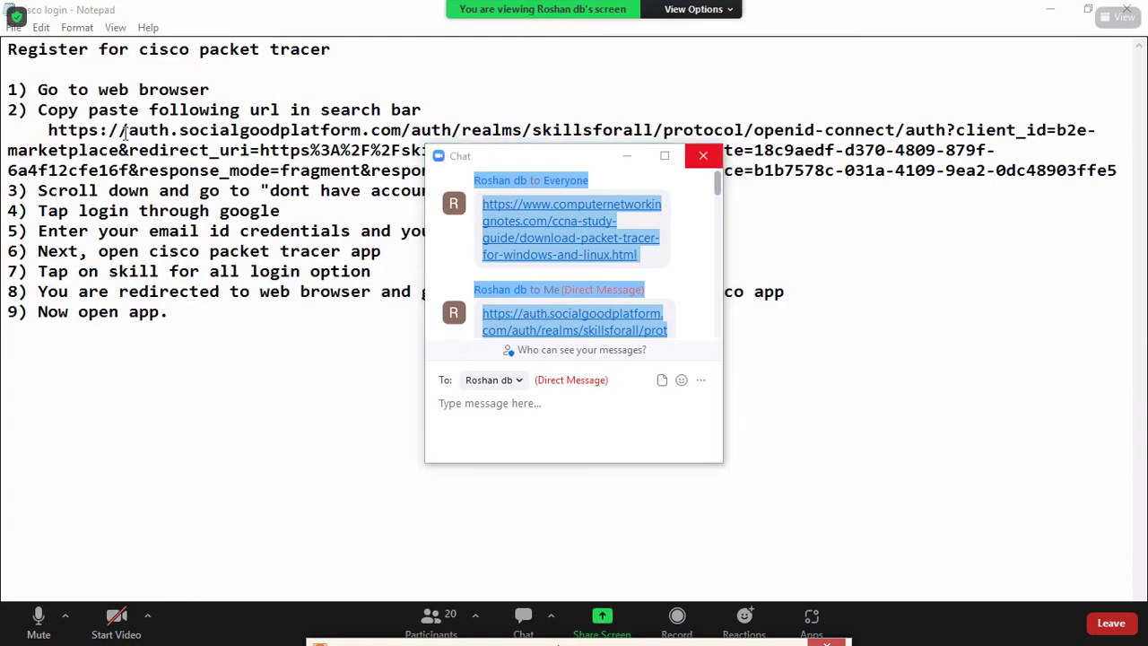
pyautogui.click(703, 155)
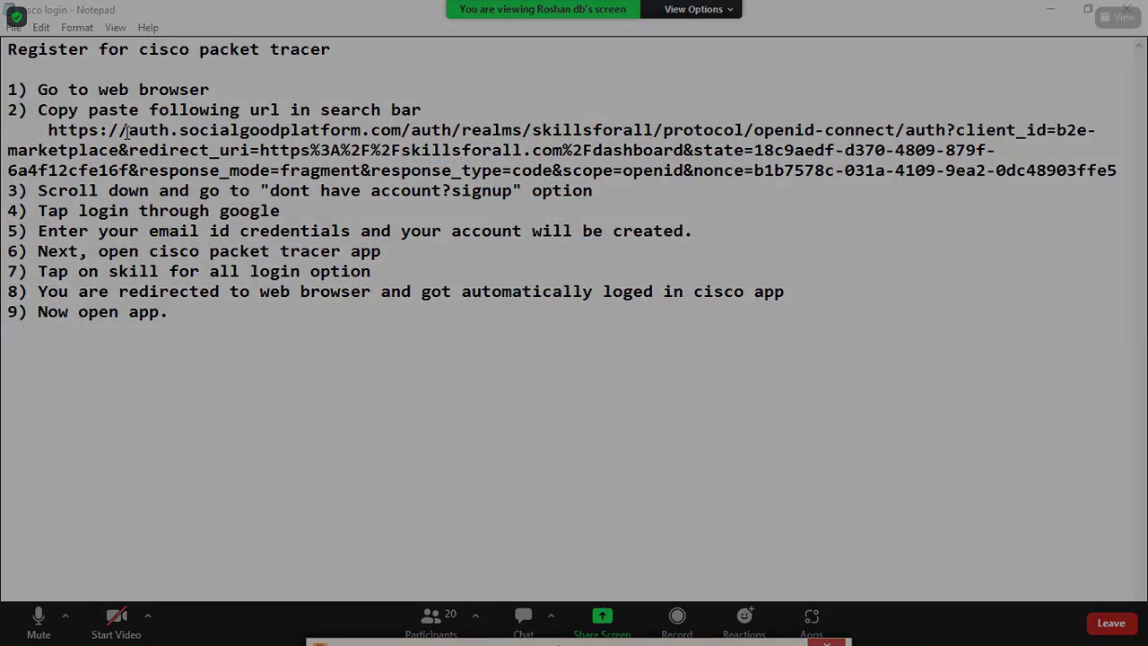
pyautogui.press('Escape')
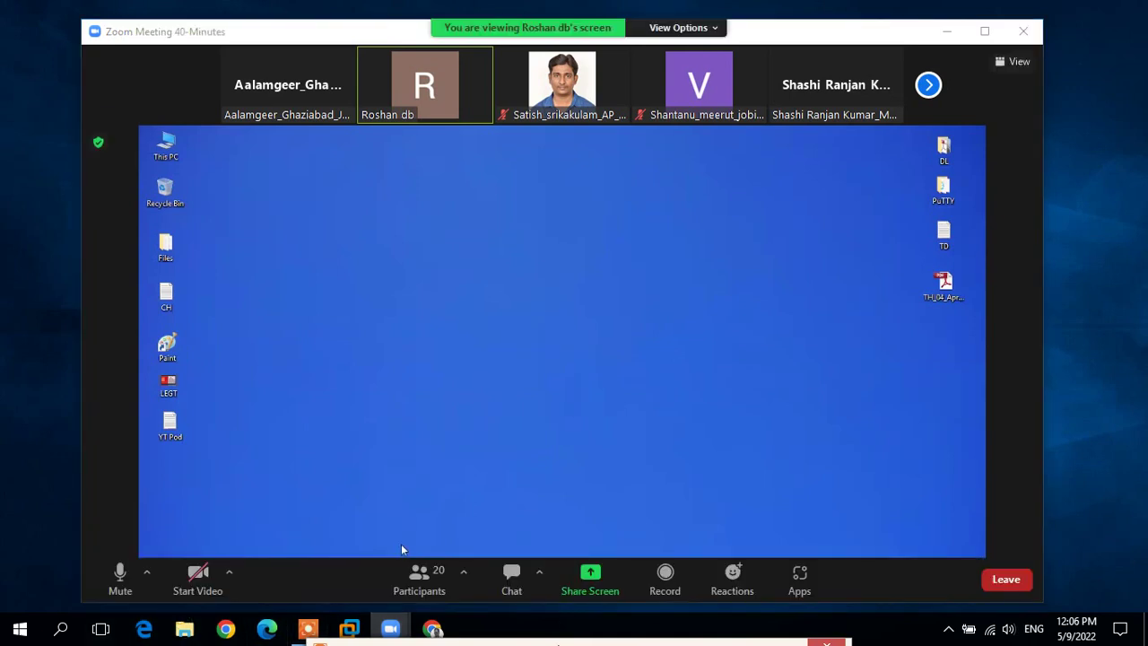
# Step: Browse to E:\Evision Notes And Presentation\Evision\Evision Software and open the links file in Notepad
pyautogui.press('super+e')
pyautogui.click(1088, 9)
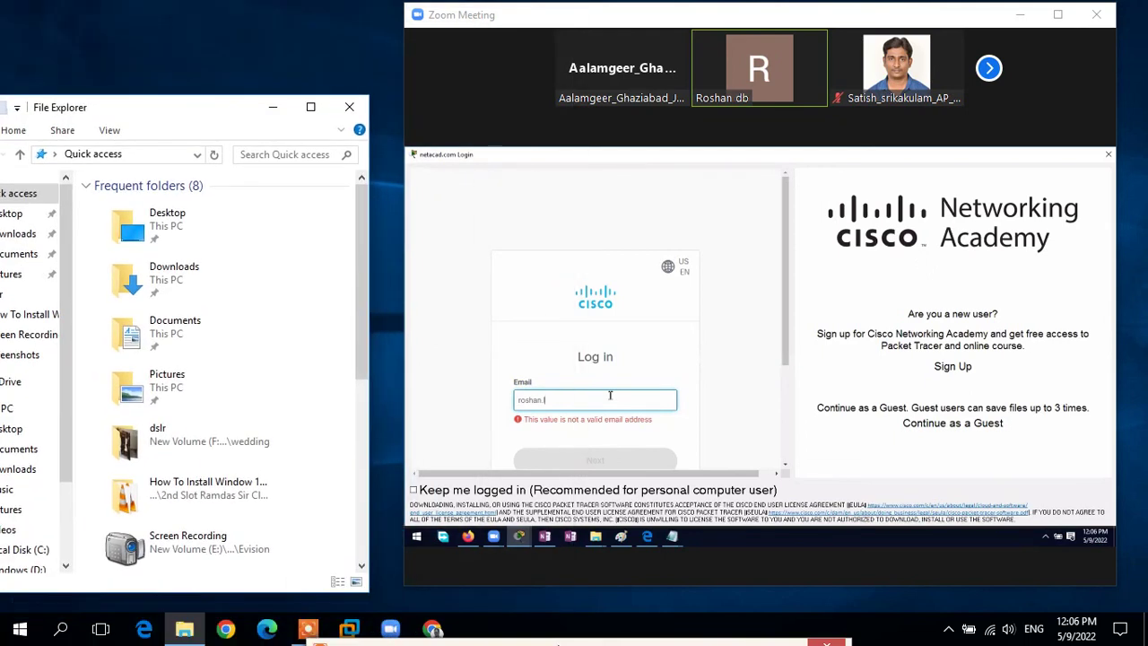
pyautogui.scroll(-10, 192, 305)
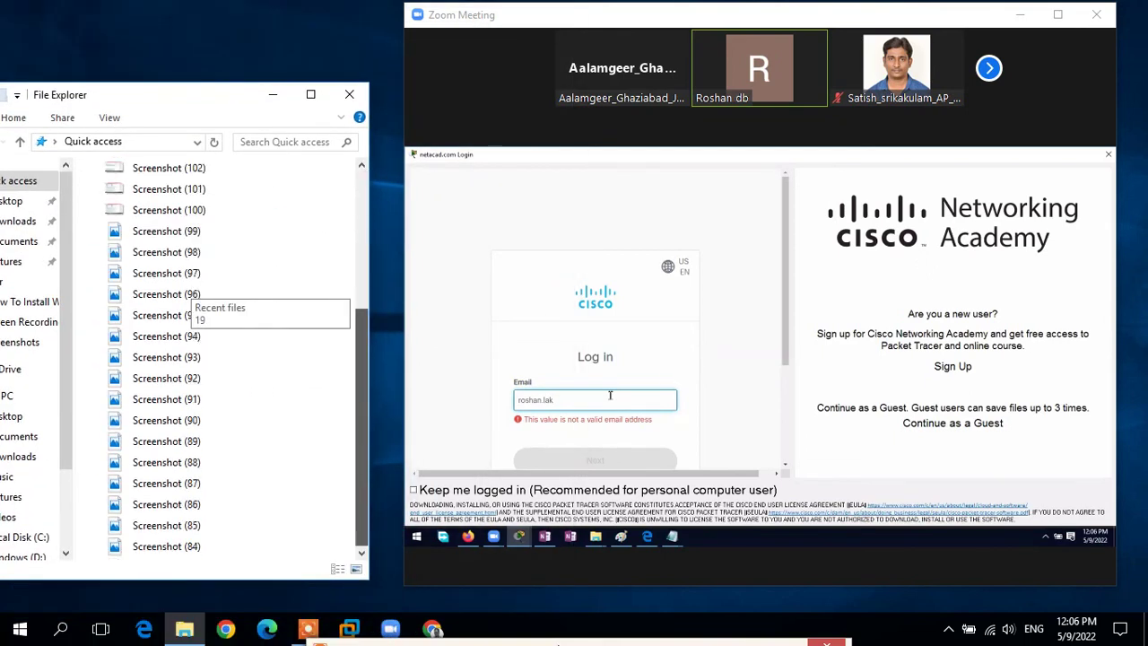
pyautogui.scroll(-2, 36, 358)
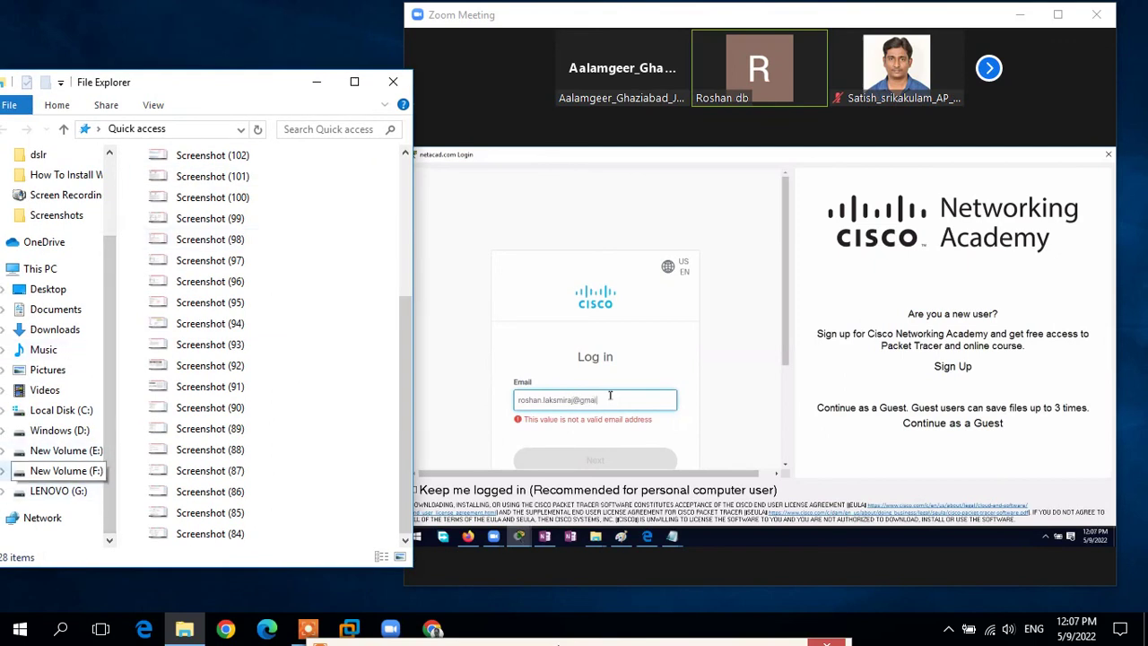
pyautogui.click(65, 470)
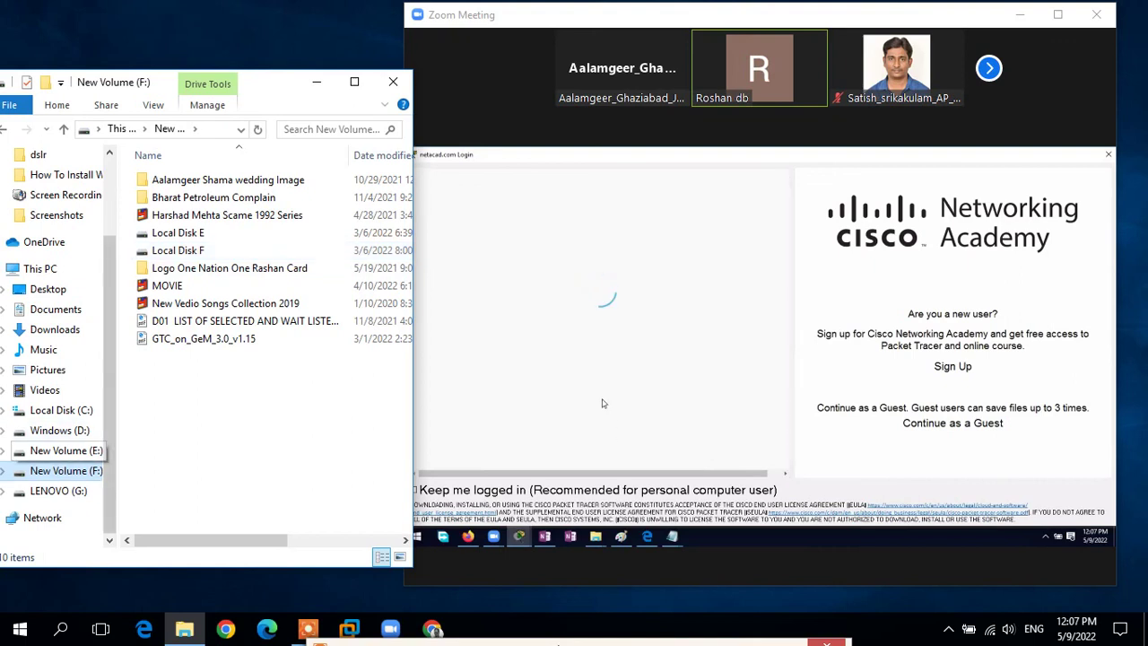
pyautogui.click(65, 450)
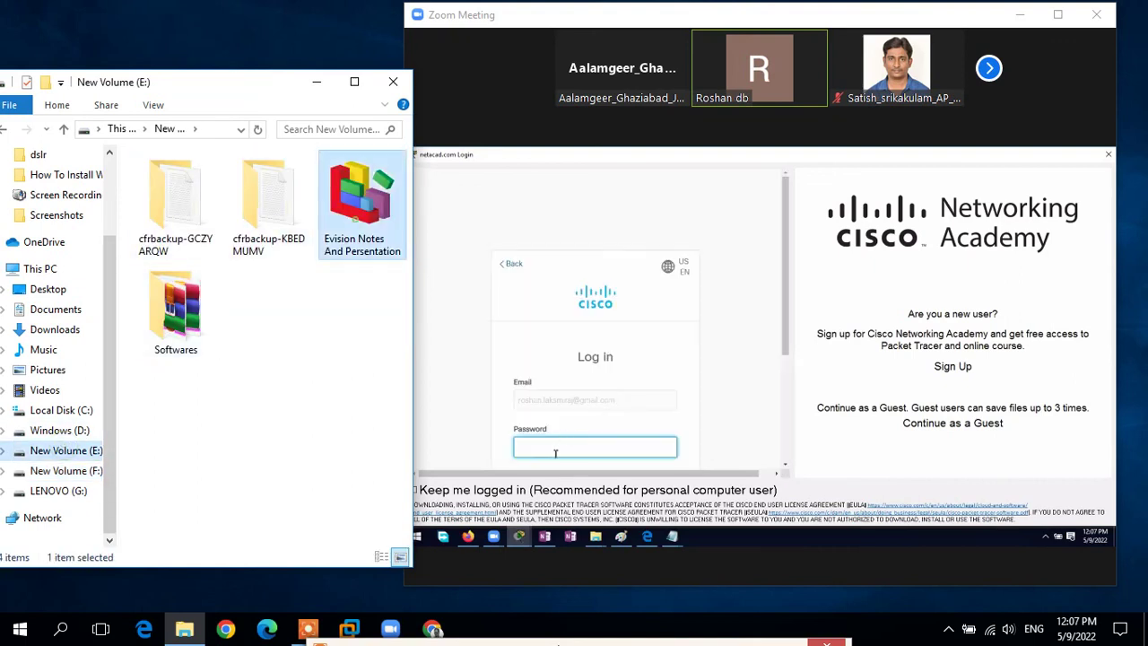
pyautogui.press('Return')
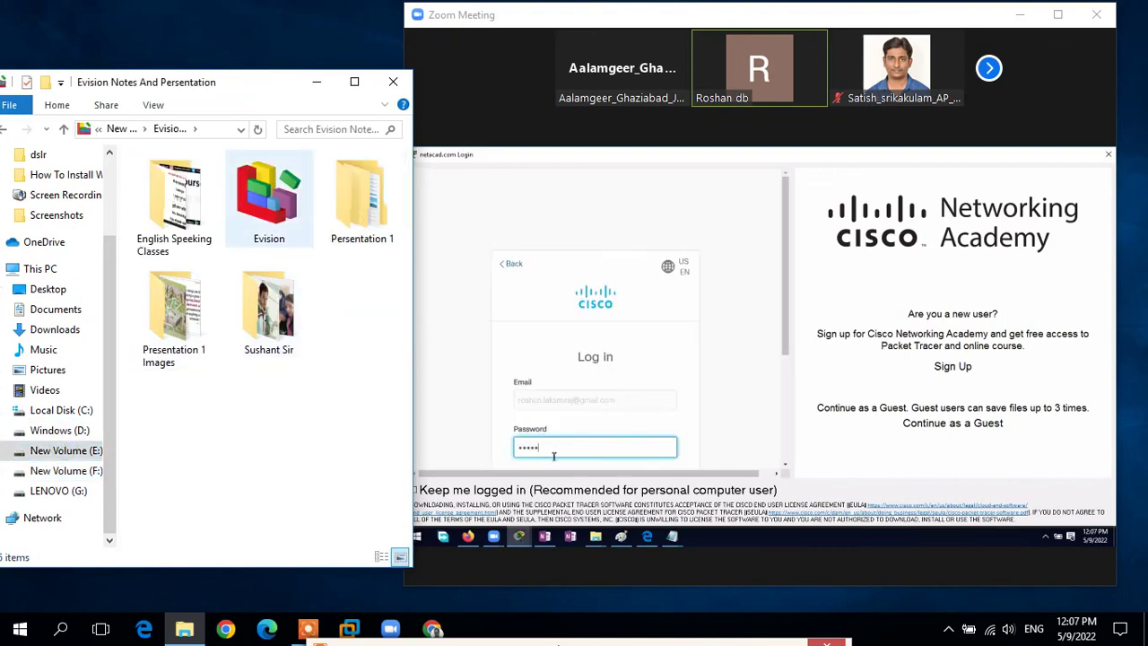
pyautogui.press('Return')
pyautogui.press('Down')
pyautogui.press('Down')
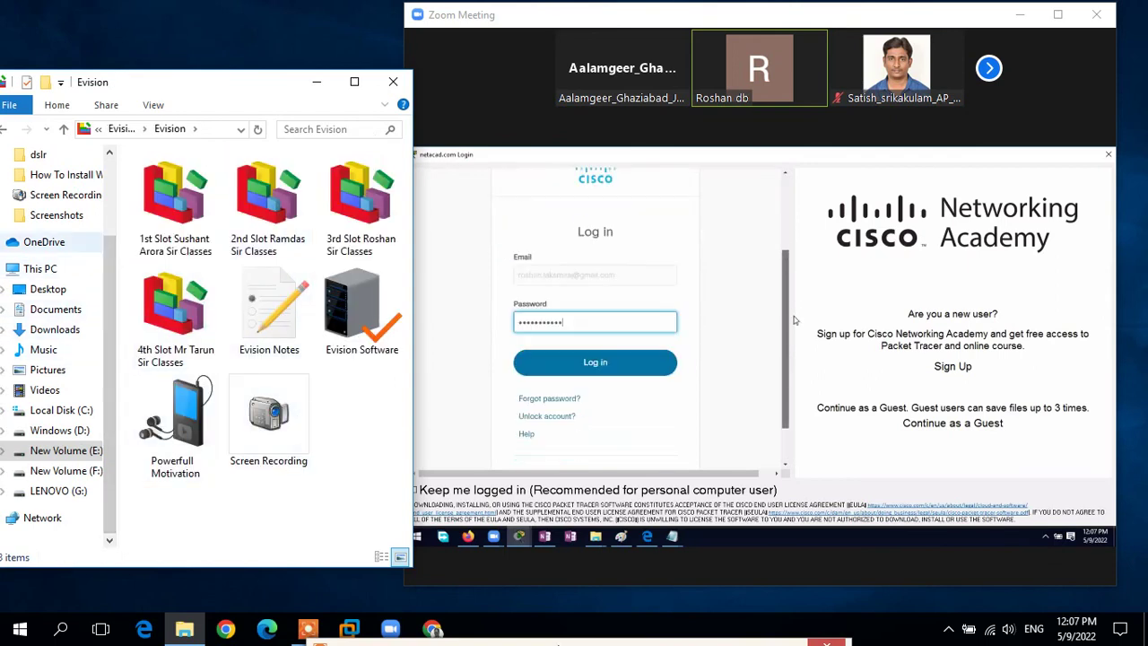
pyautogui.press('BackSpace')
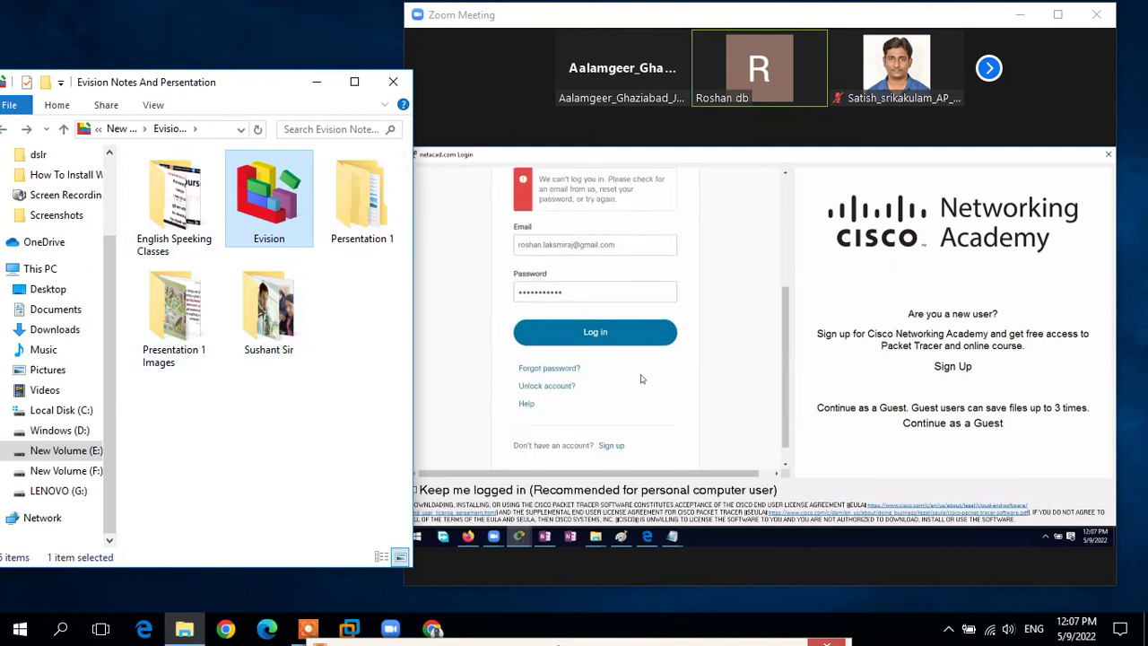
pyautogui.press('Return')
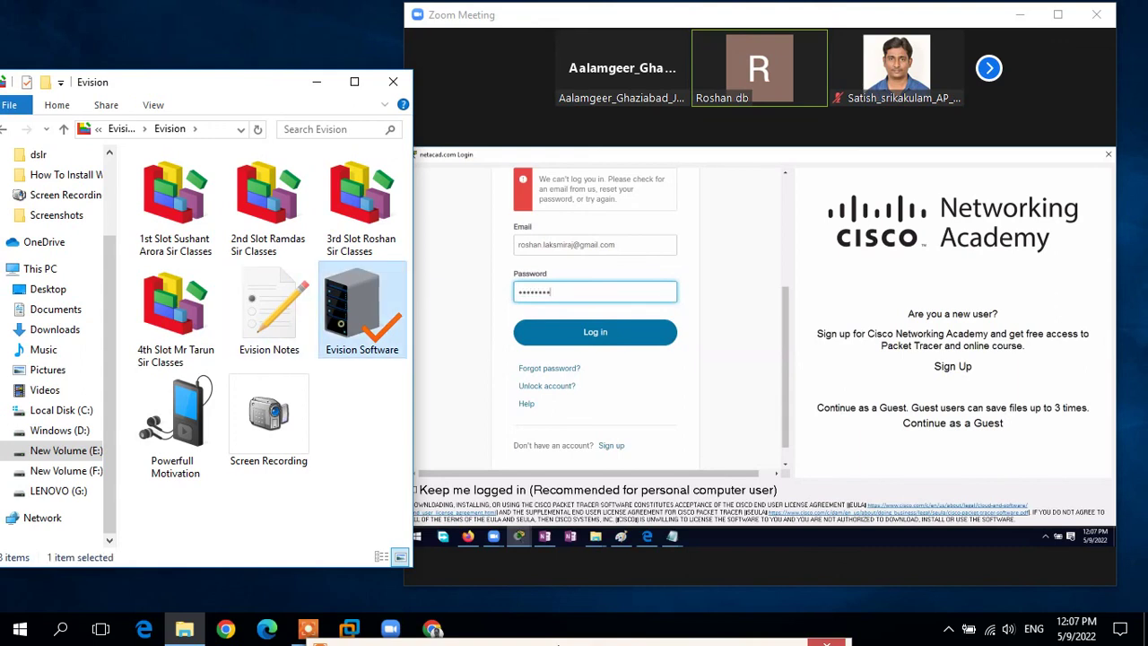
pyautogui.doubleClick(341, 322)
pyautogui.press('Return')
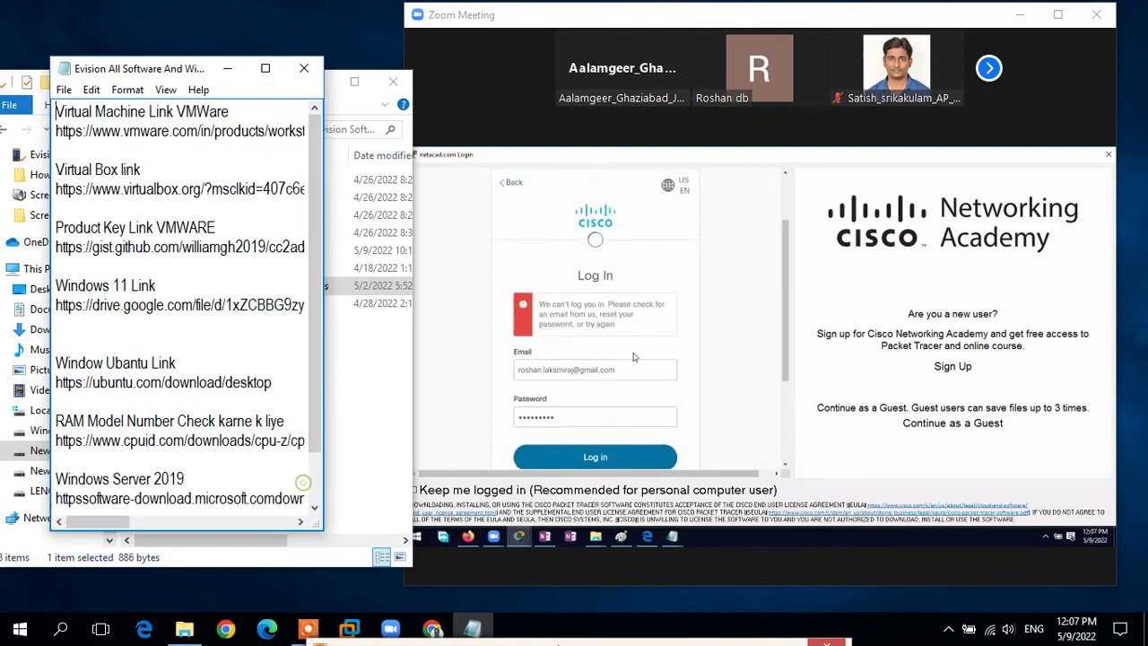
pyautogui.click(643, 375)
# Step: Enter the account e-mail address in the links file, add blank lines, then open Zoom's chat
pyautogui.hotkey('ctrl', 'a')
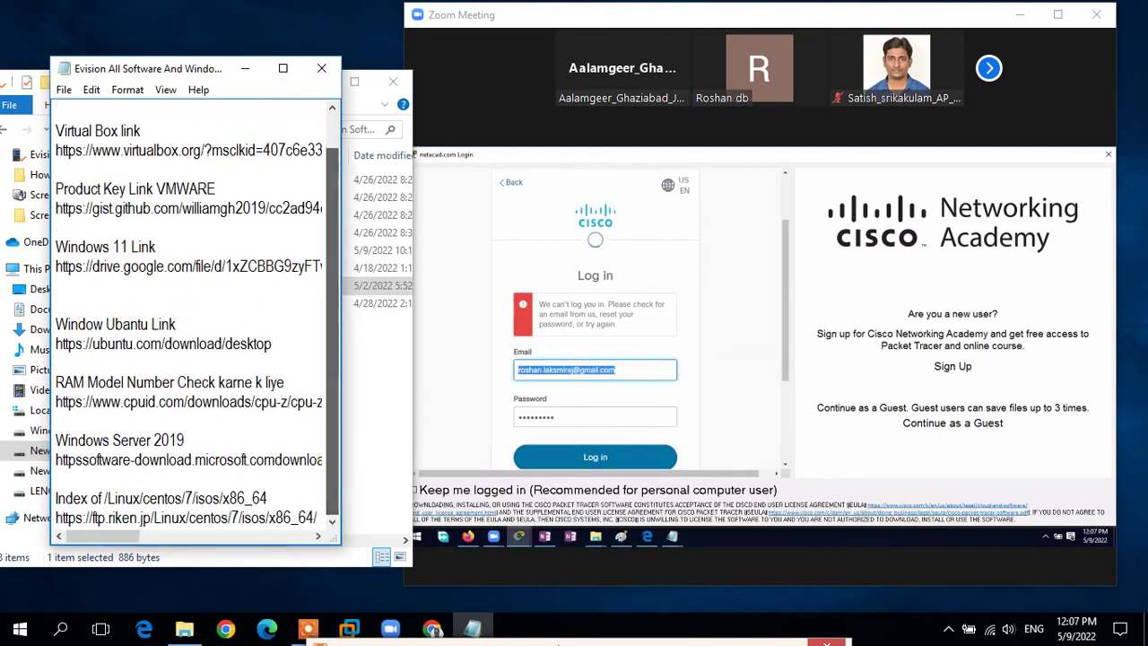
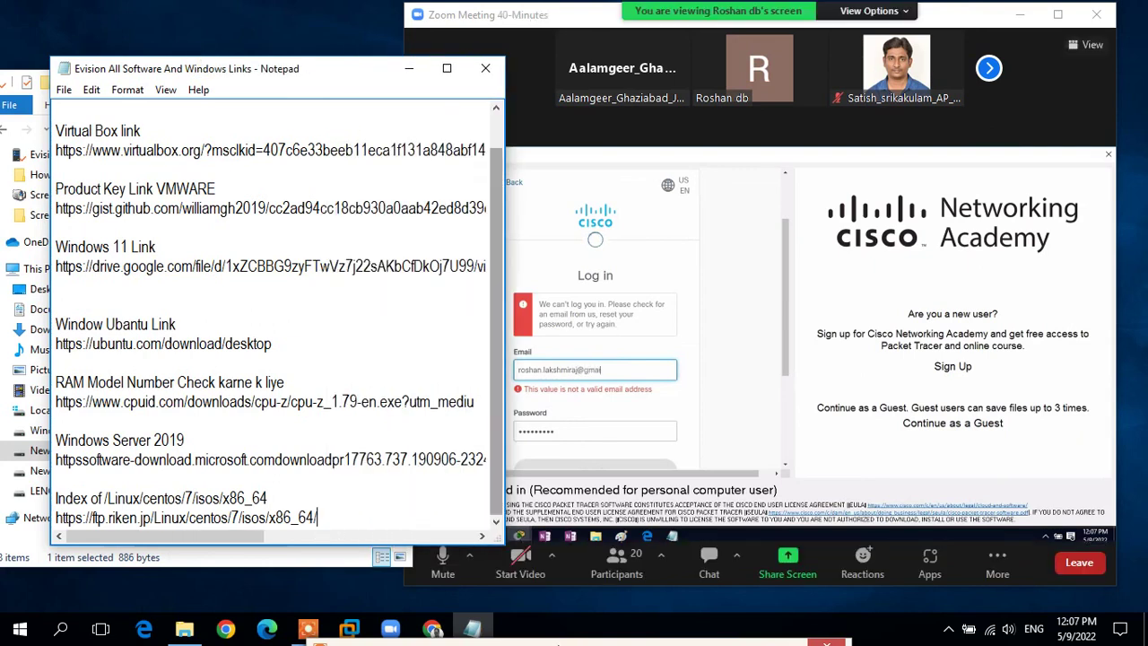
pyautogui.hscroll(5, 269, 314)
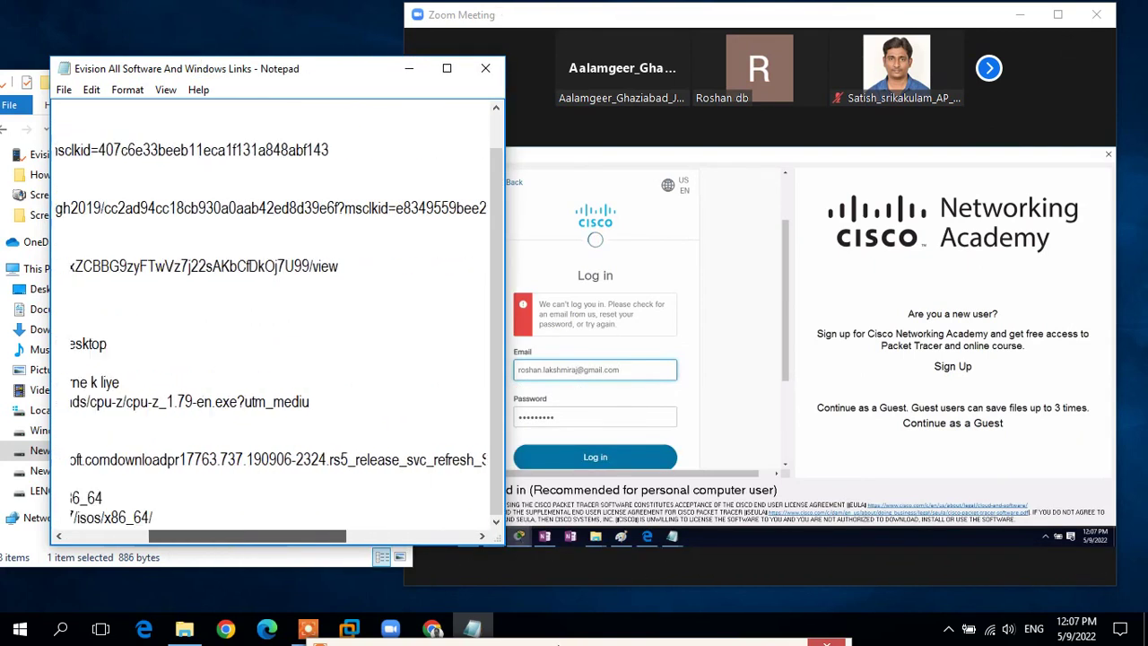
pyautogui.hscroll(-5, 269, 314)
pyautogui.press('Return')
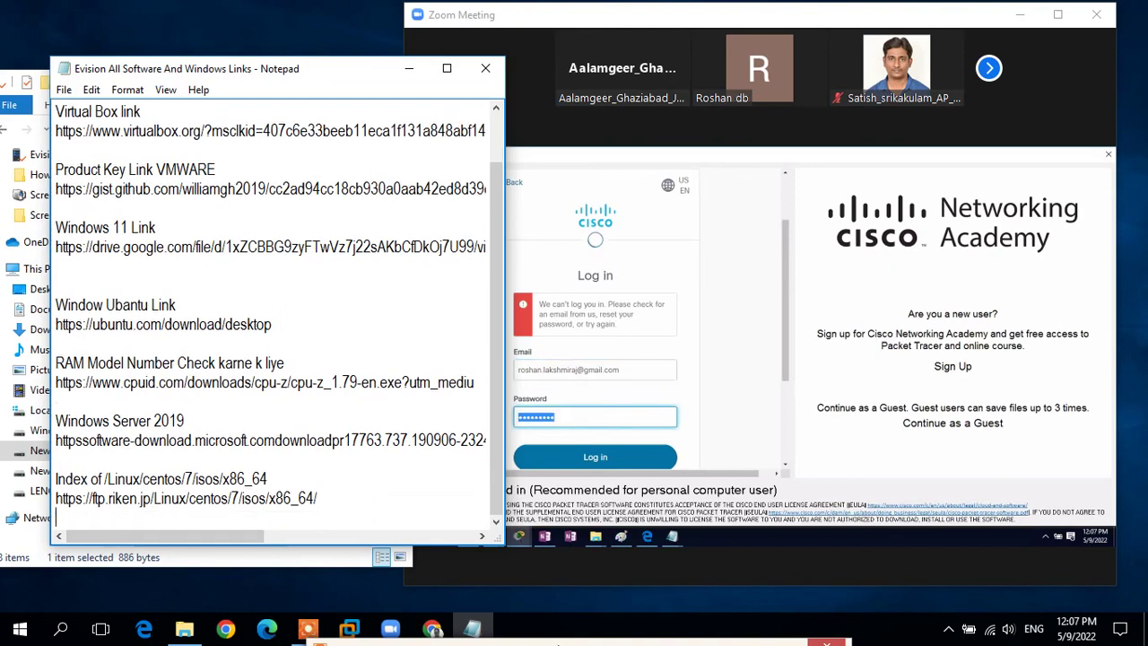
pyautogui.press('Return')
pyautogui.press('Return')
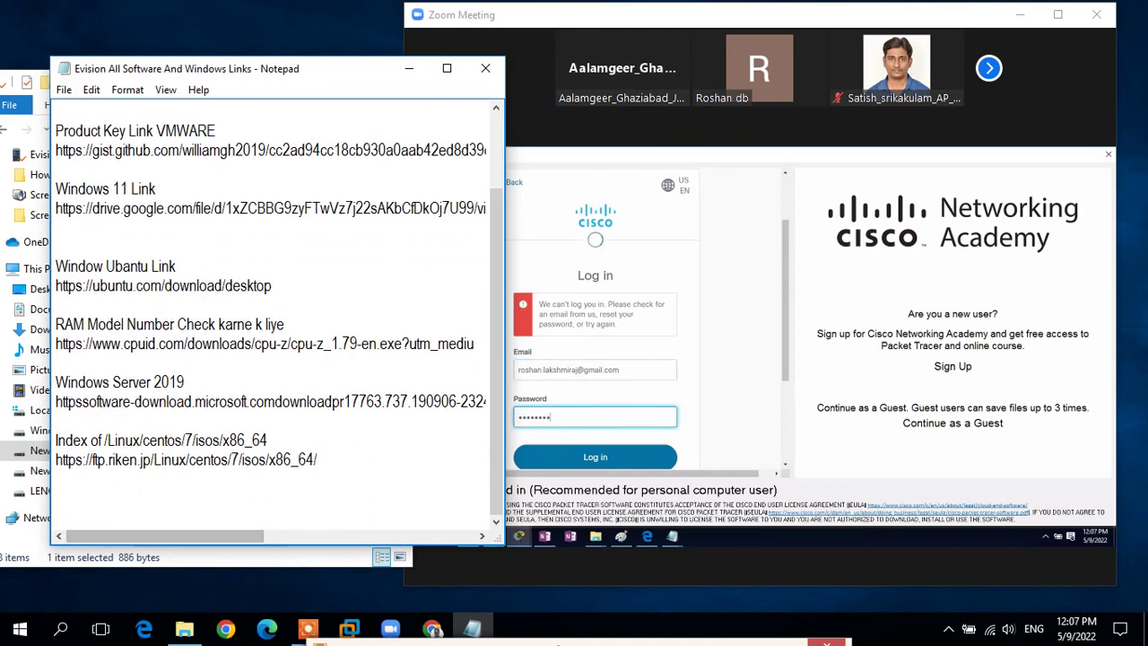
pyautogui.rightClick(72, 281)
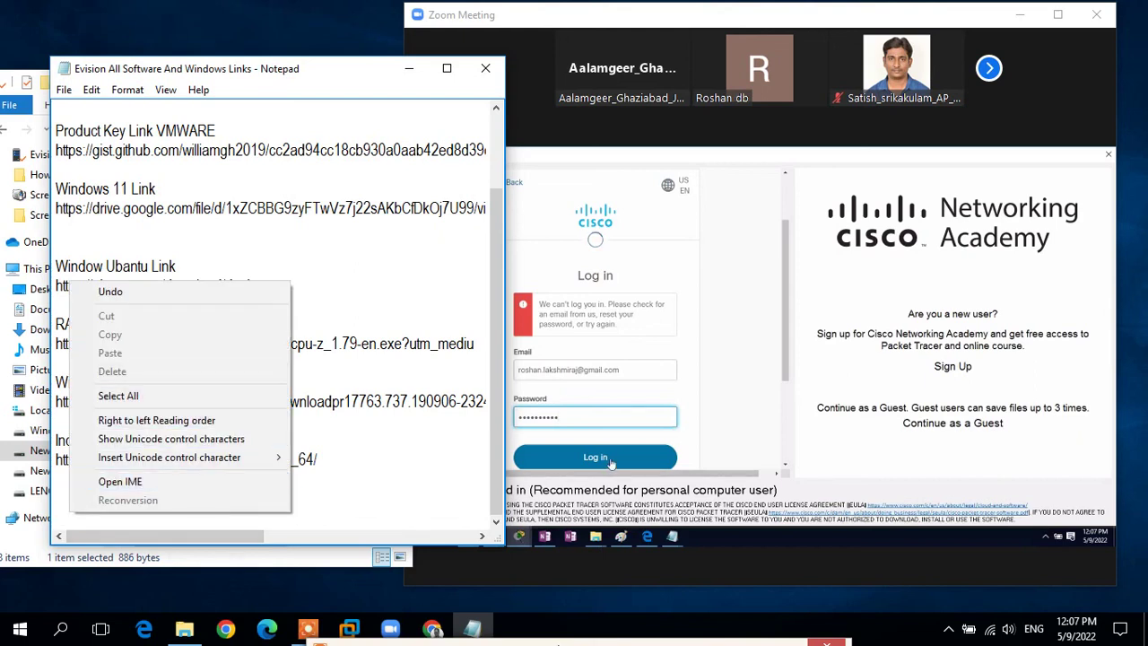
pyautogui.press('Escape')
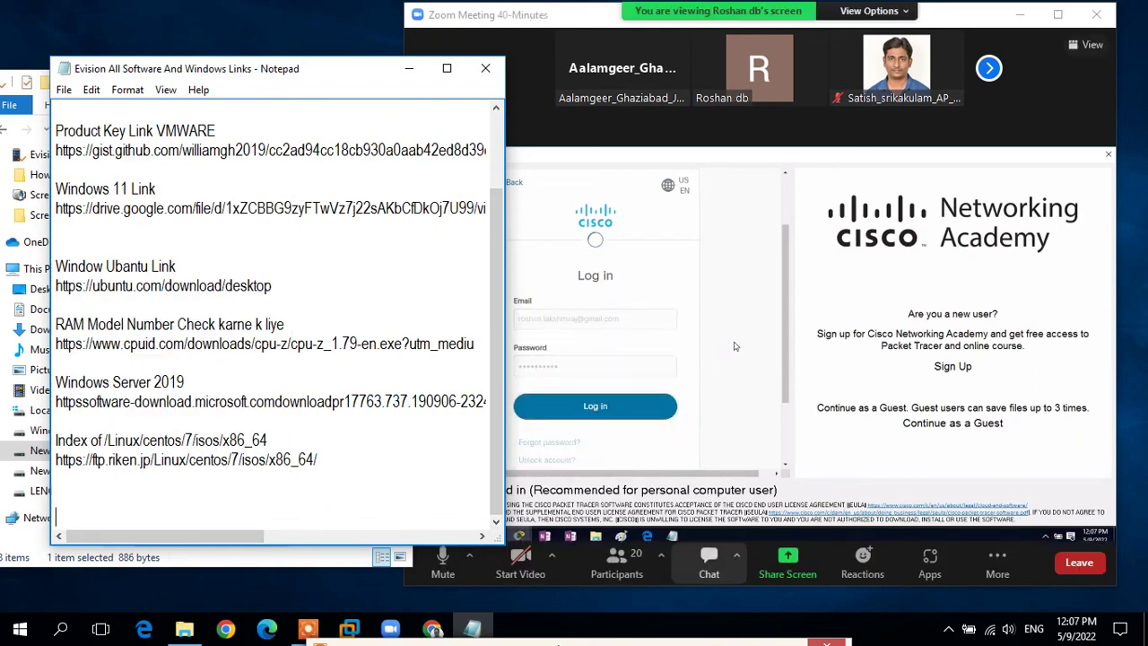
pyautogui.click(708, 565)
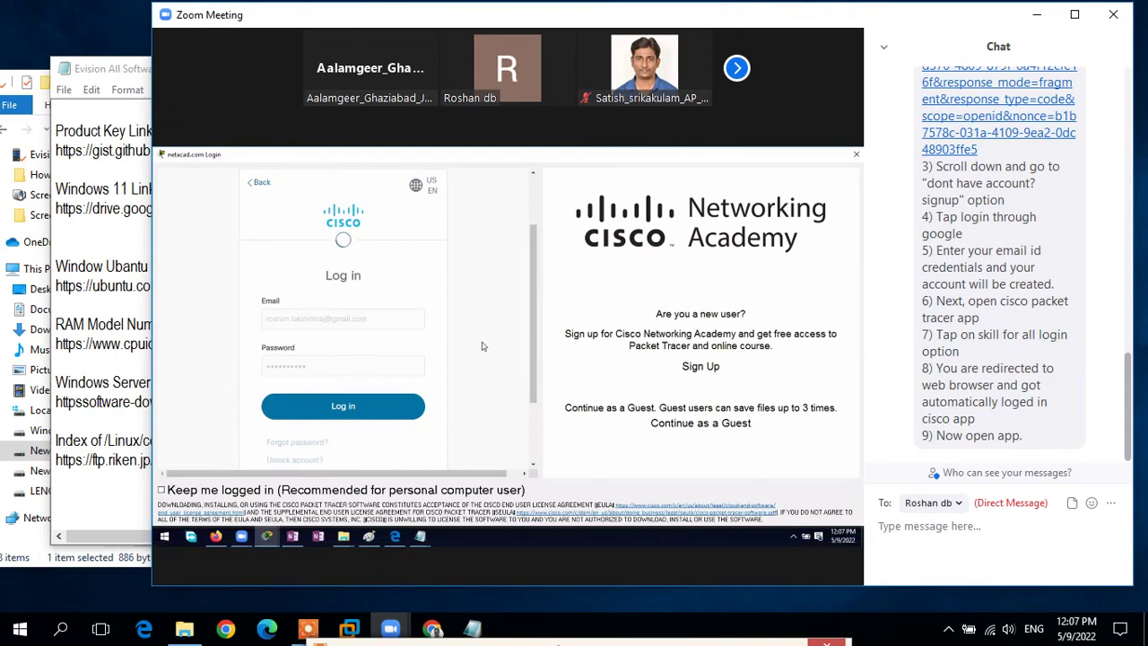
# Step: Select all chat messages in full-screen Zoom, then exit full screen and bring the Notepad links file forward
pyautogui.hotkey('shift', 'Up')
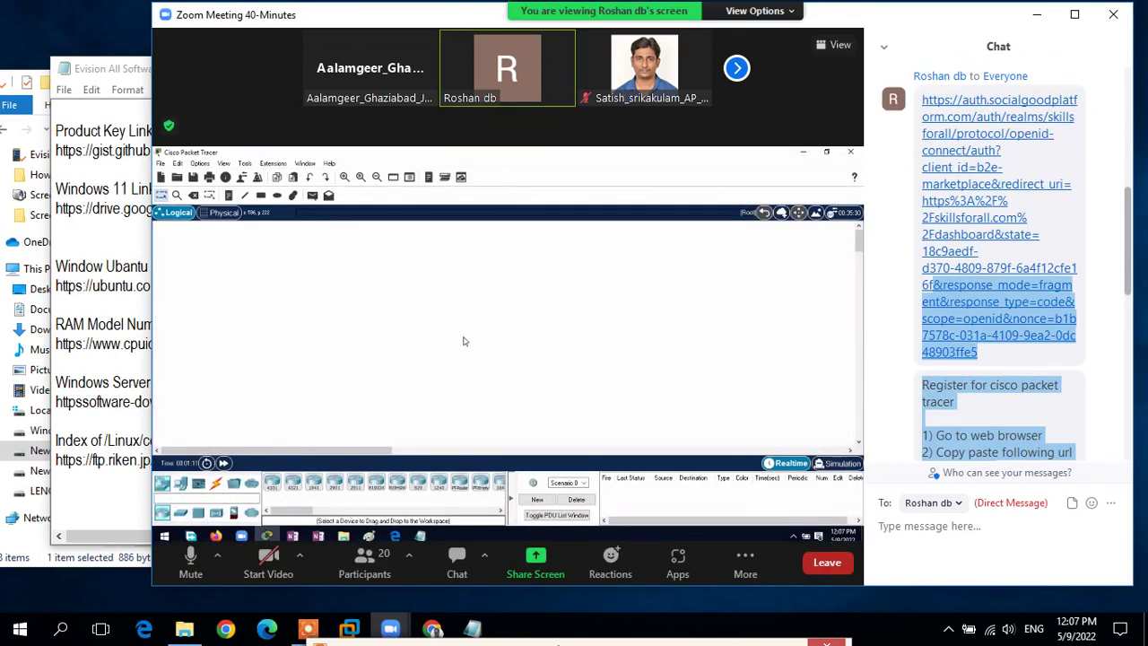
pyautogui.doubleClick(702, 266)
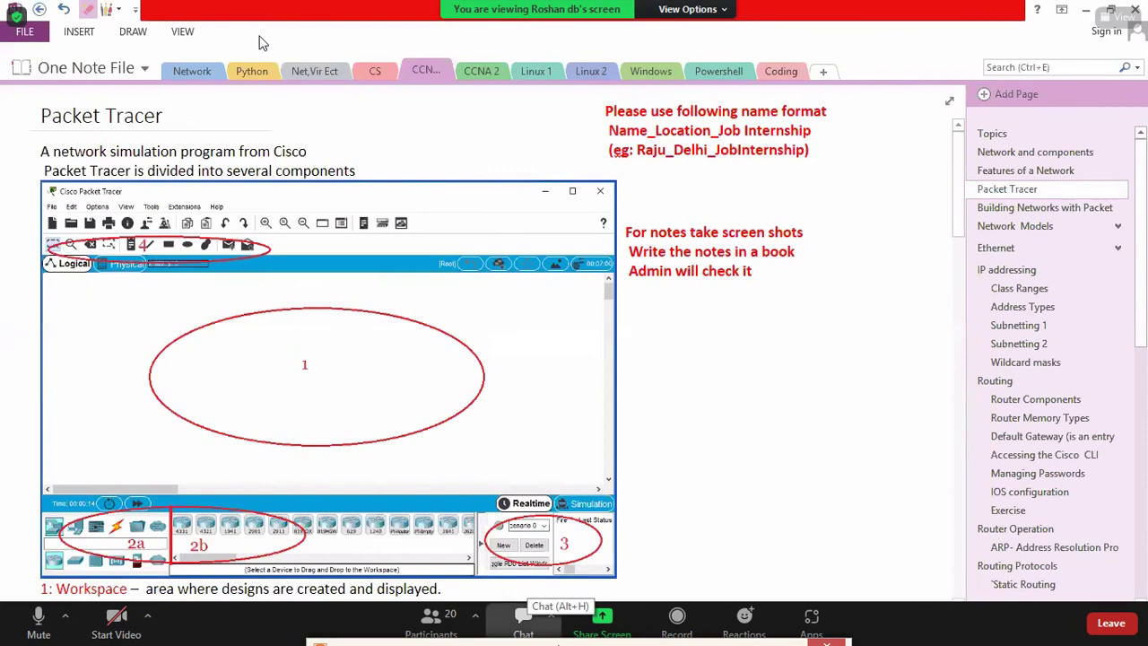
pyautogui.click(523, 617)
pyautogui.moveTo(472, 156); pyautogui.dragTo(773, 191)
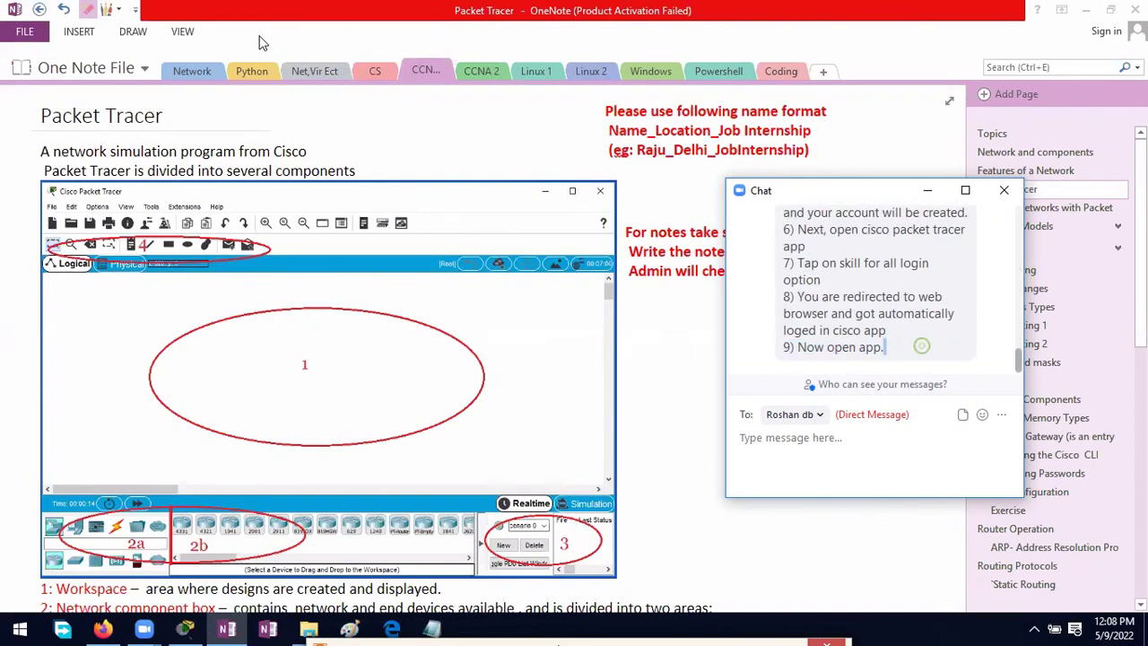
pyautogui.rightClick(893, 330)
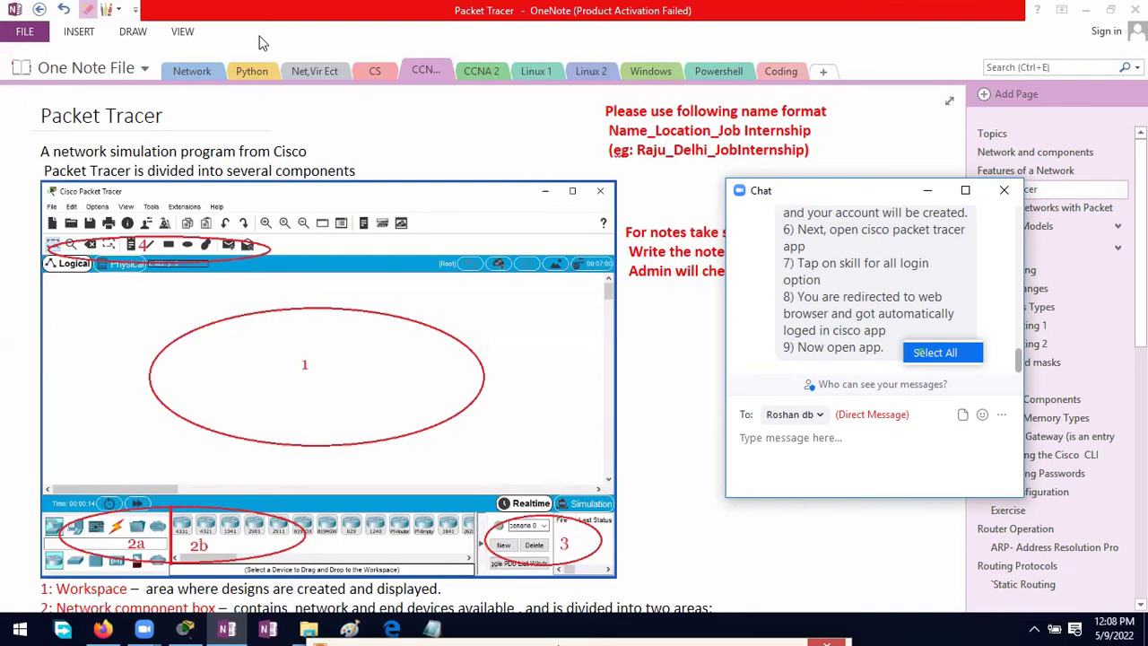
pyautogui.click(923, 351)
pyautogui.rightClick(874, 285)
pyautogui.click(902, 302)
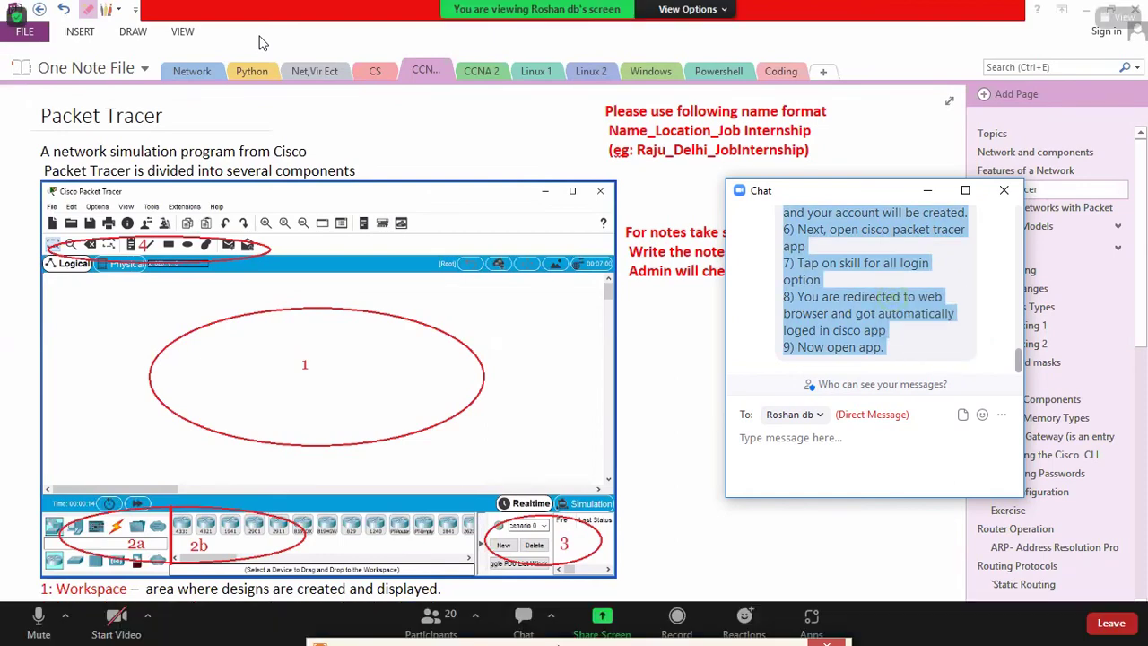
pyautogui.press('Escape')
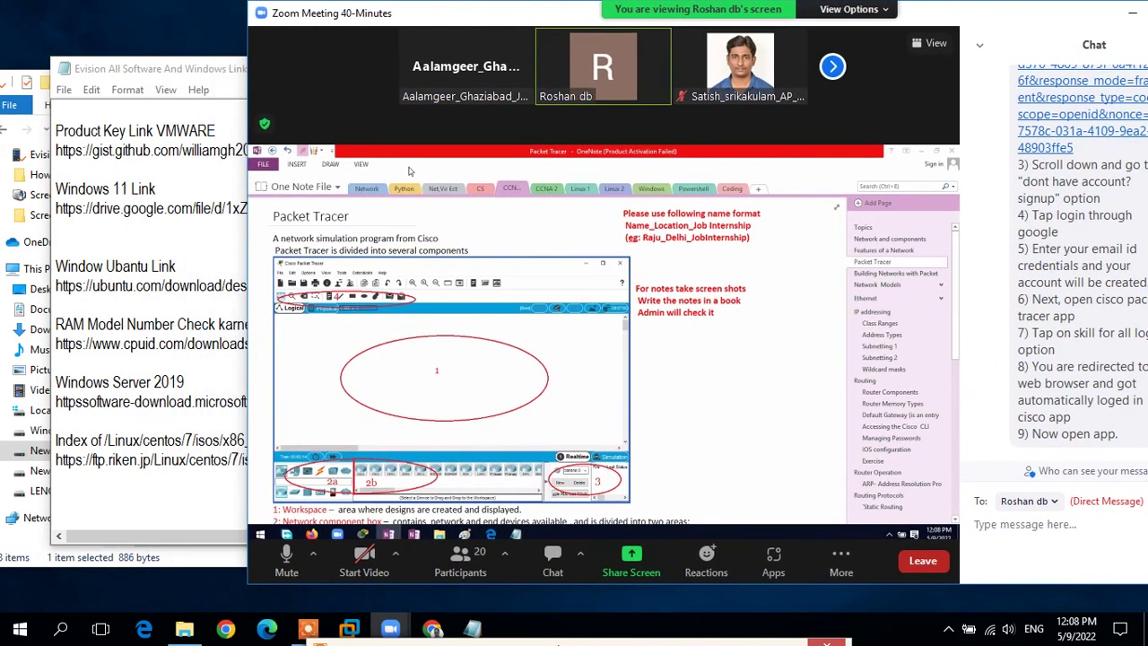
pyautogui.moveTo(215, 68); pyautogui.dragTo(178, 106)
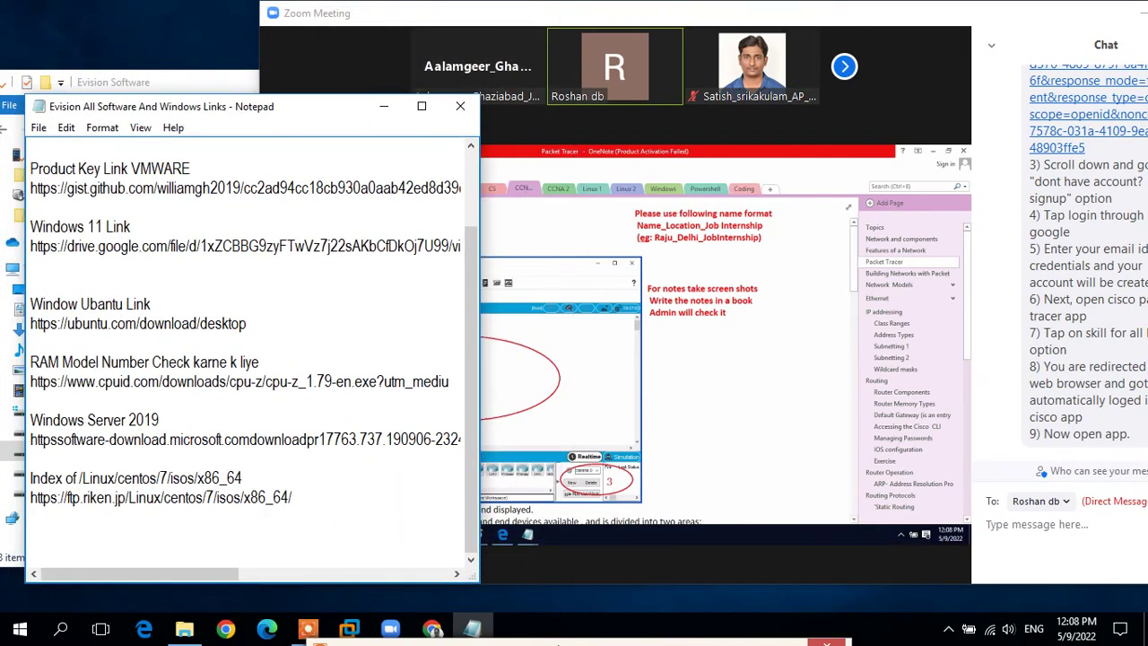
# Step: Close the Zoom chat, shift the meeting window right, and leave full screen
pyautogui.click(861, 9)
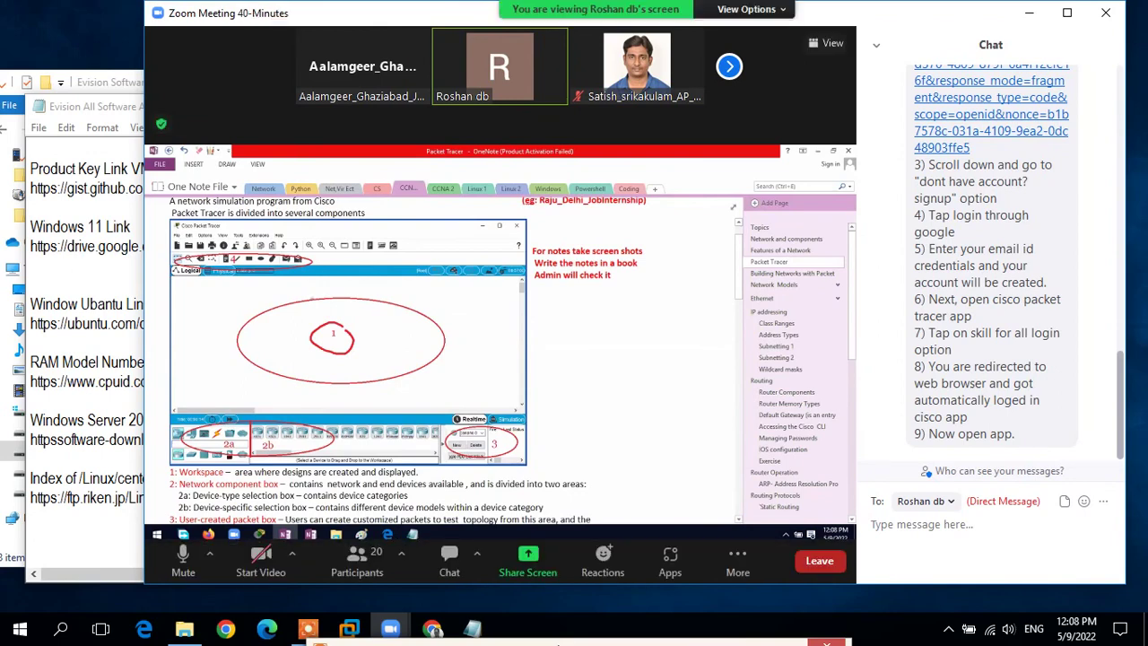
pyautogui.click(876, 45)
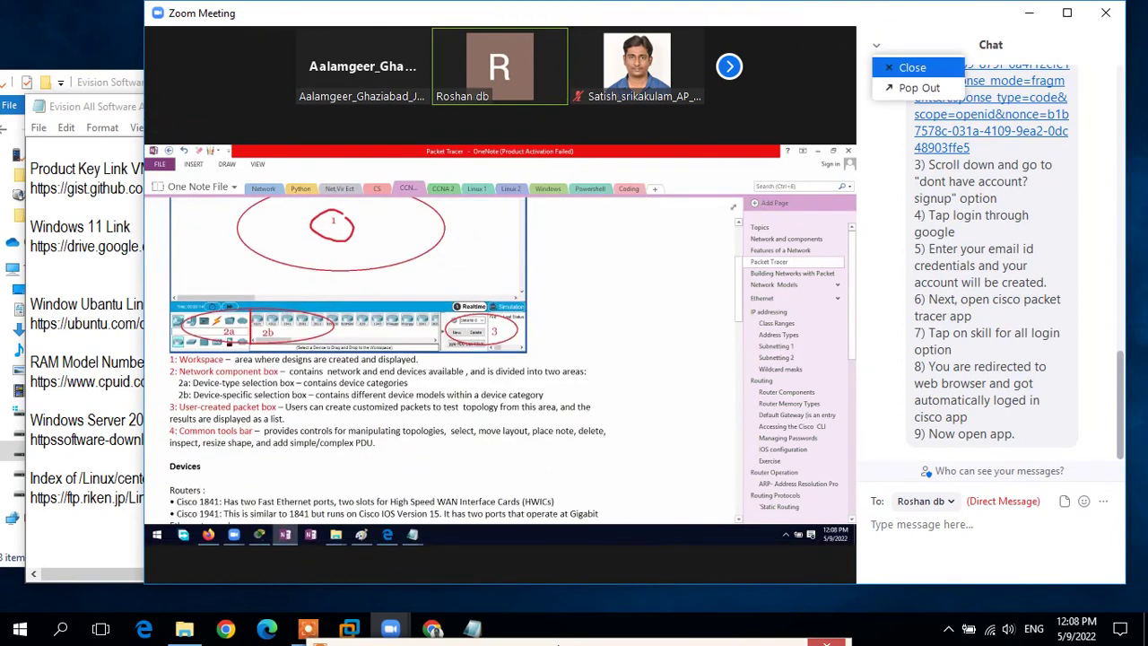
pyautogui.click(912, 67)
pyautogui.moveTo(359, 13); pyautogui.dragTo(664, 17)
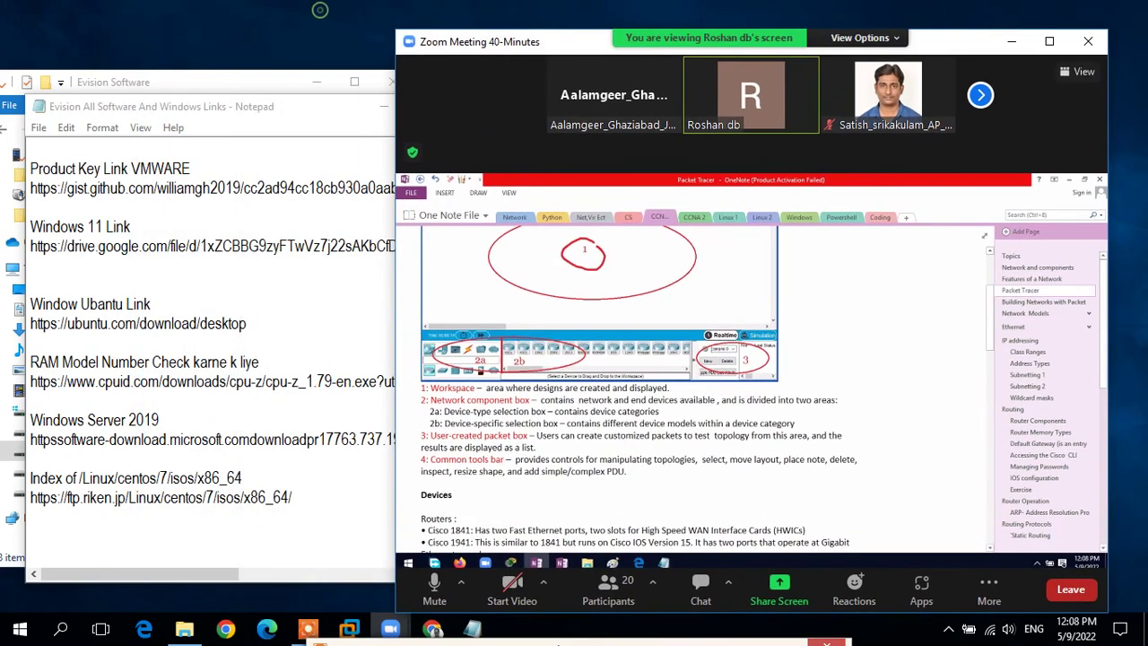
pyautogui.hotkey('alt', 'f')
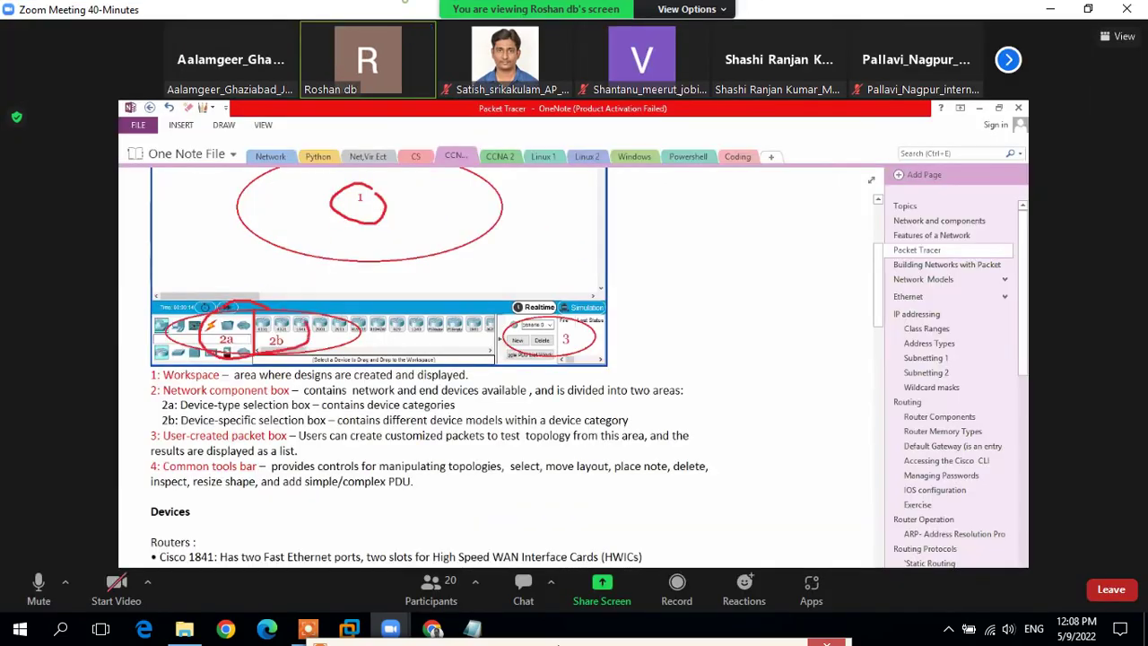
pyautogui.hotkey('alt', 'f')
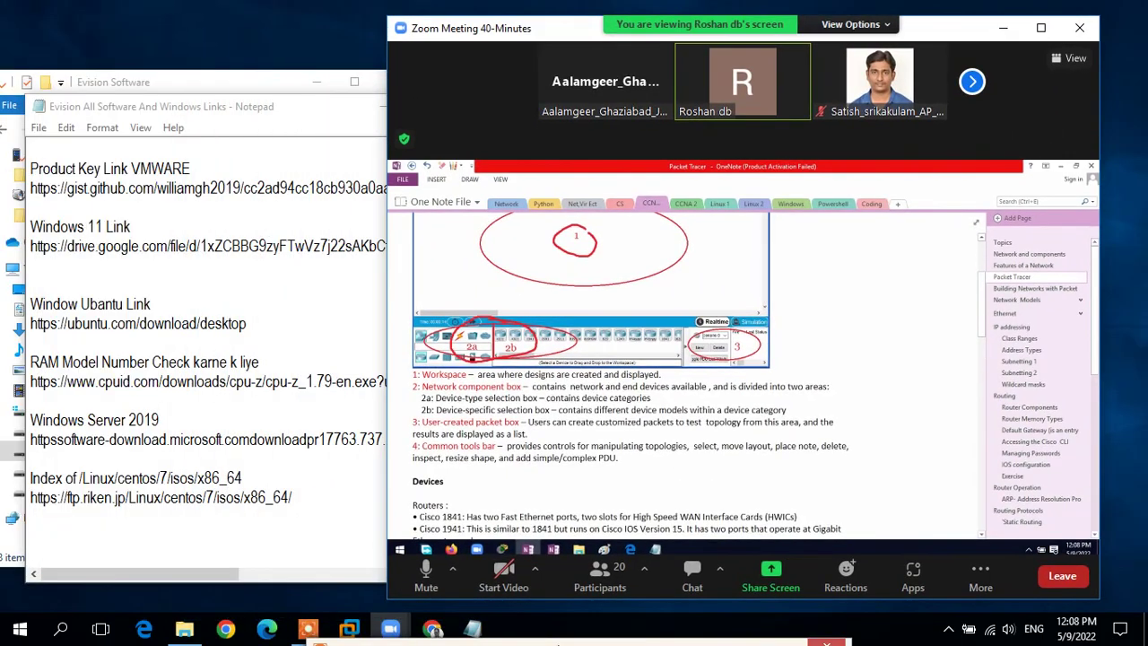
# Step: Paste the copied chat messages into the Notepad links file and close it
pyautogui.moveTo(254, 106); pyautogui.dragTo(171, 60)
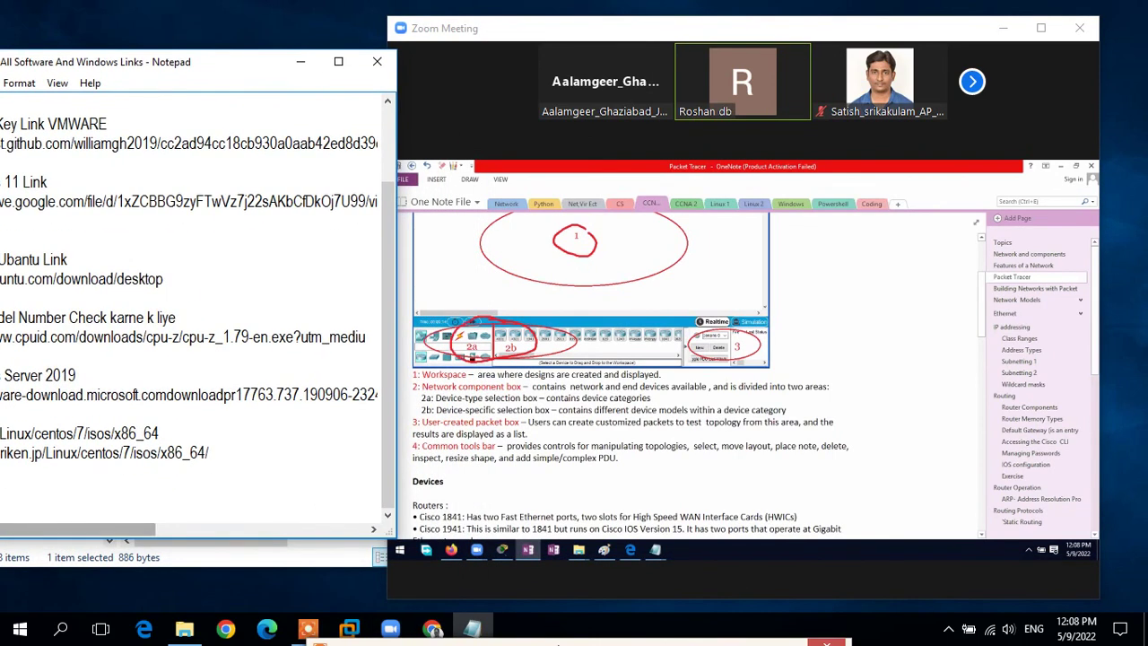
pyautogui.rightClick(67, 498)
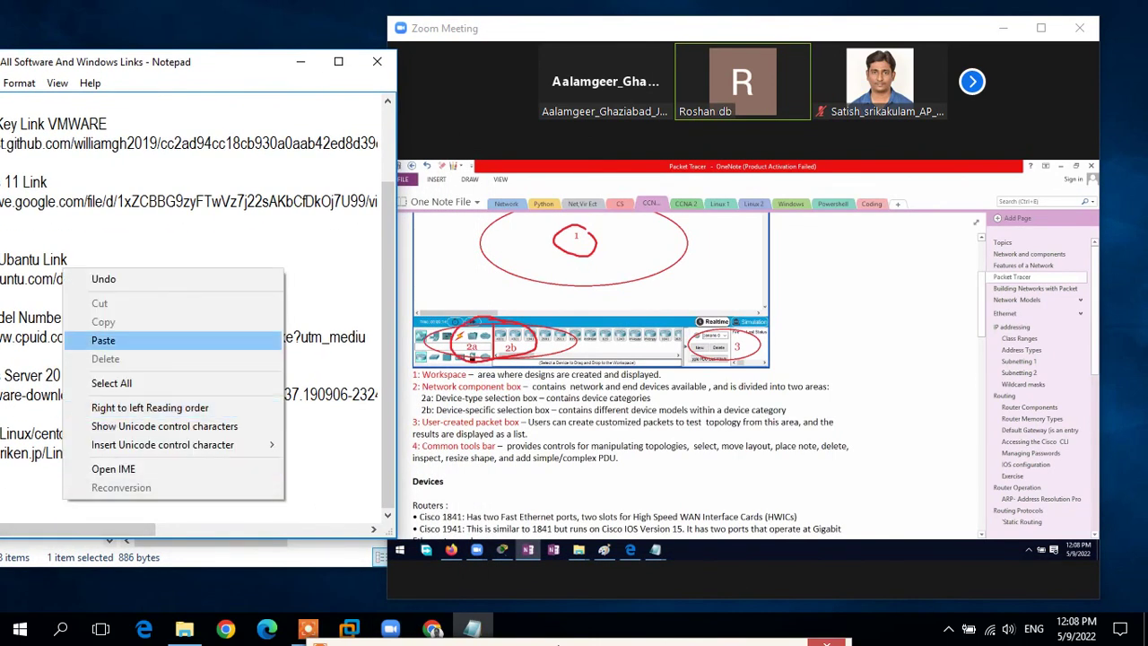
pyautogui.click(103, 340)
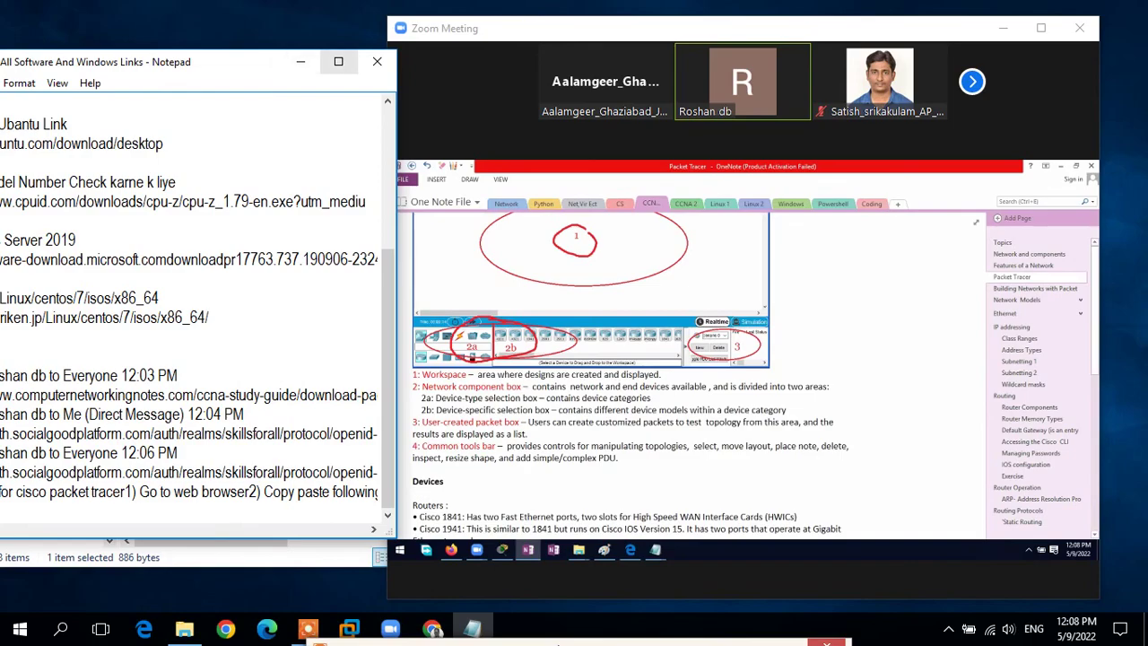
pyautogui.click(376, 61)
# Step: Return the shared OneNote page to full screen and circle the common tools bar (4) in red
pyautogui.hotkey('alt', 'f')
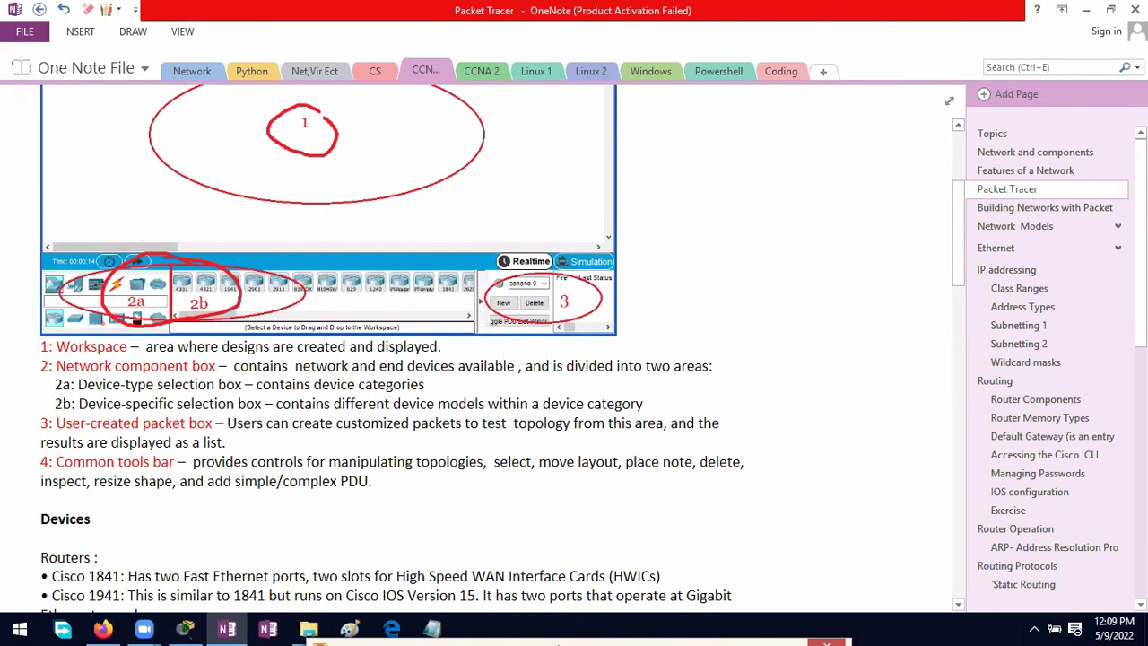
pyautogui.scroll(-3, 503, 349)
pyautogui.scroll(2, 502, 349)
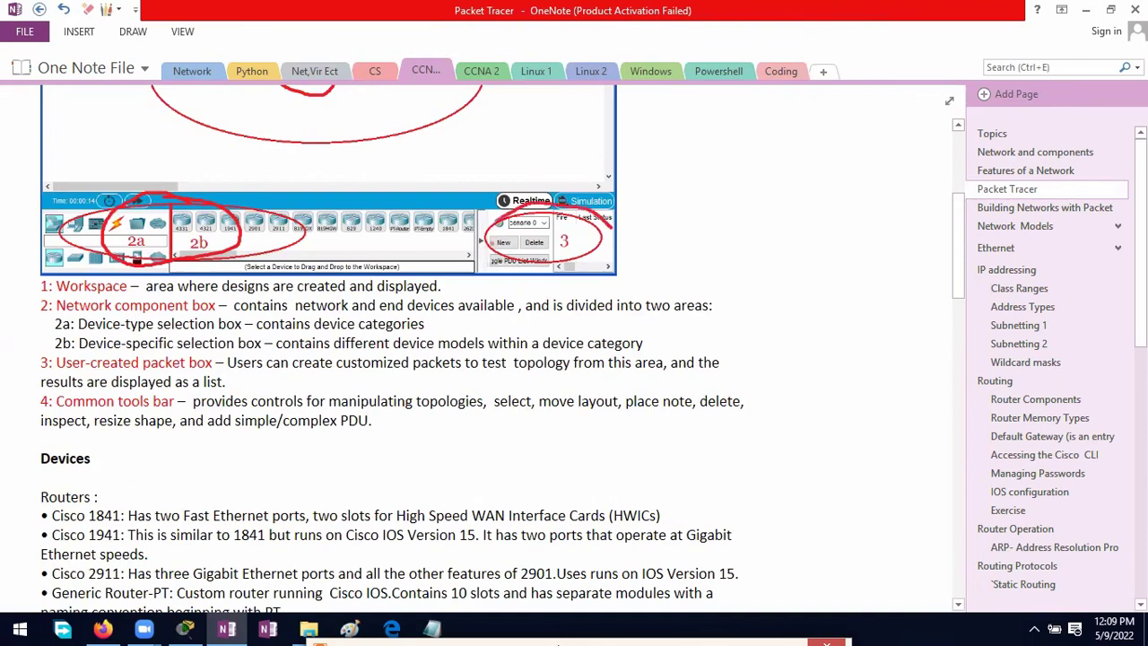
pyautogui.scroll(1, 503, 349)
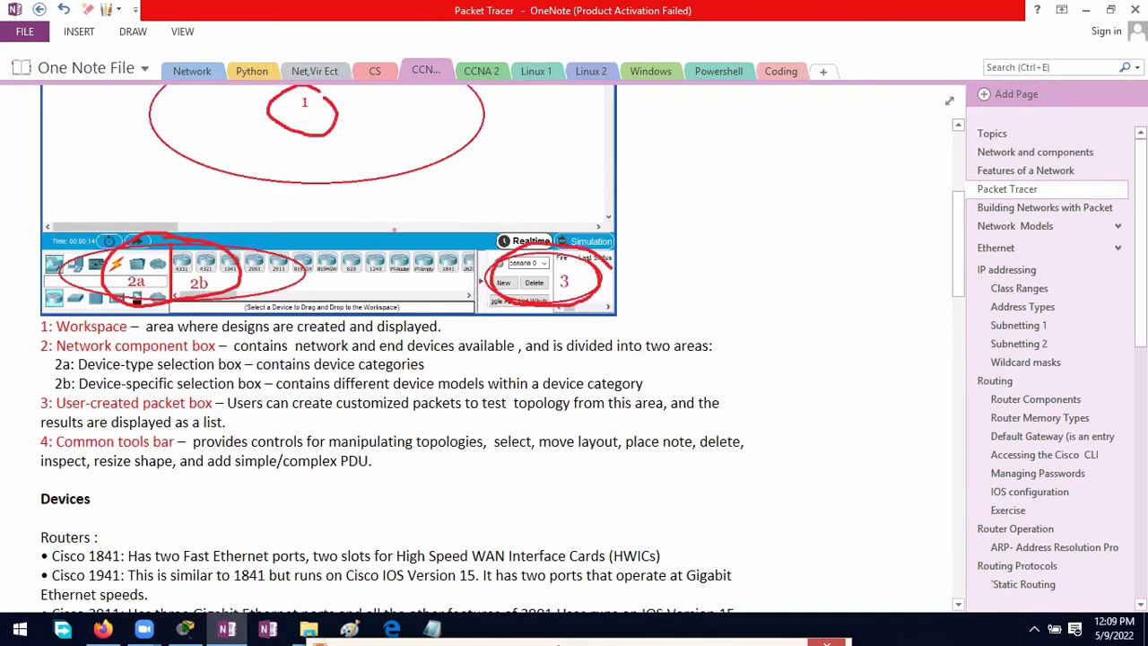
pyautogui.scroll(5, 502, 348)
pyautogui.scroll(-1, 502, 349)
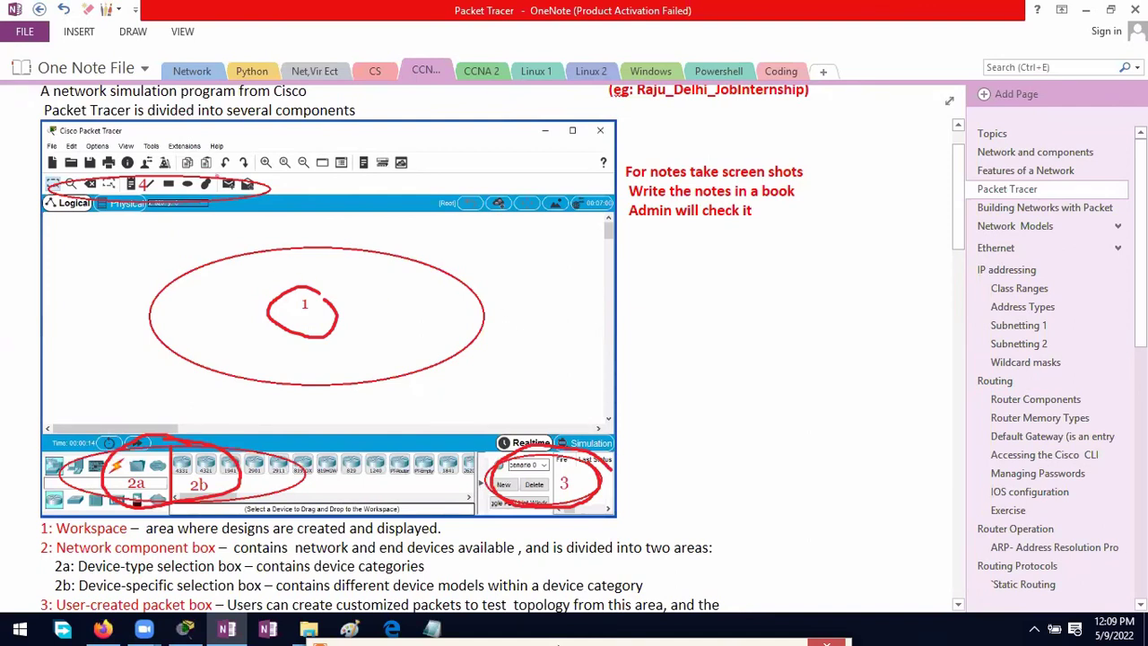
pyautogui.moveTo(55, 172)
pyautogui.mouseDown()
pyautogui.moveTo(126, 229)
pyautogui.moveTo(260, 170)
pyautogui.moveTo(180, 157)
pyautogui.mouseUp()
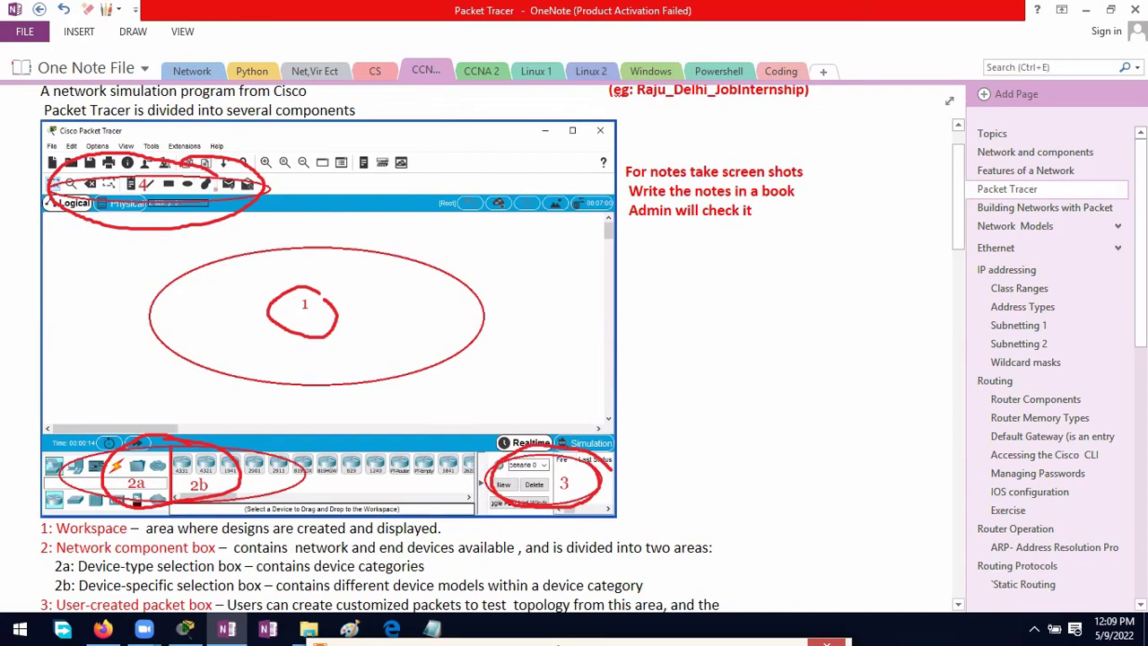
pyautogui.scroll(-4, 215, 200)
# Step: Tick Routers, circle Cisco 1841 and the power switch, and trace WIC-1AM to its module slot
pyautogui.scroll(-2, 358, 350)
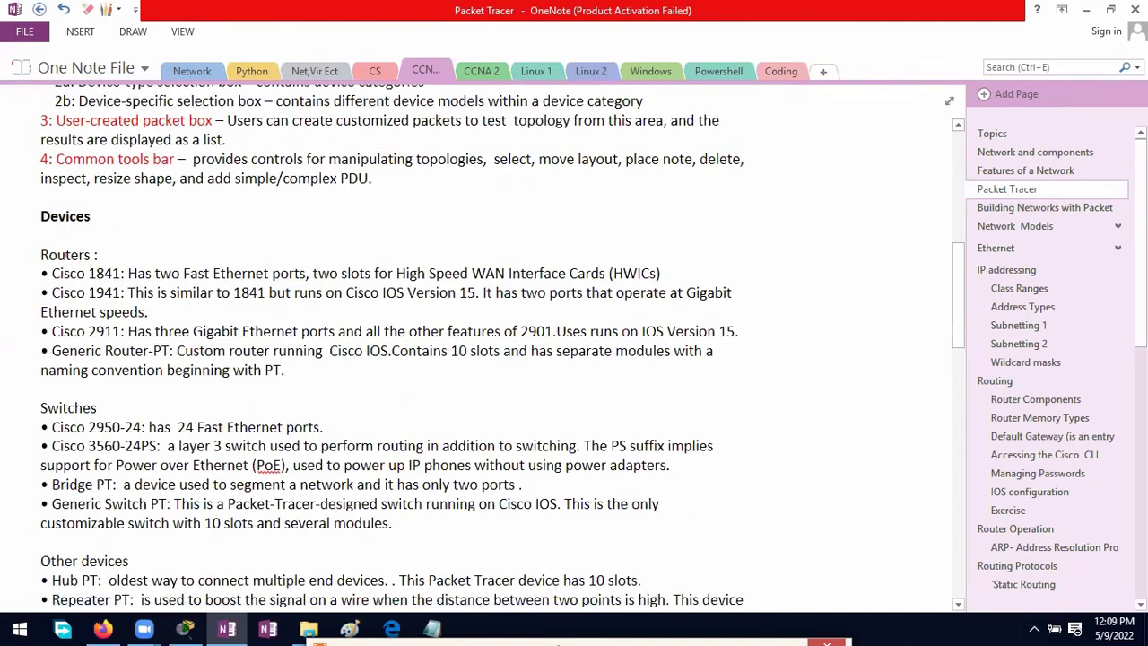
pyautogui.moveTo(29, 239)
pyautogui.mouseDown()
pyautogui.moveTo(40, 248)
pyautogui.moveTo(51, 234)
pyautogui.mouseUp()
pyautogui.moveTo(120, 268)
pyautogui.mouseDown()
pyautogui.moveTo(92, 253)
pyautogui.moveTo(83, 271)
pyautogui.moveTo(117, 283)
pyautogui.moveTo(125, 269)
pyautogui.mouseUp()
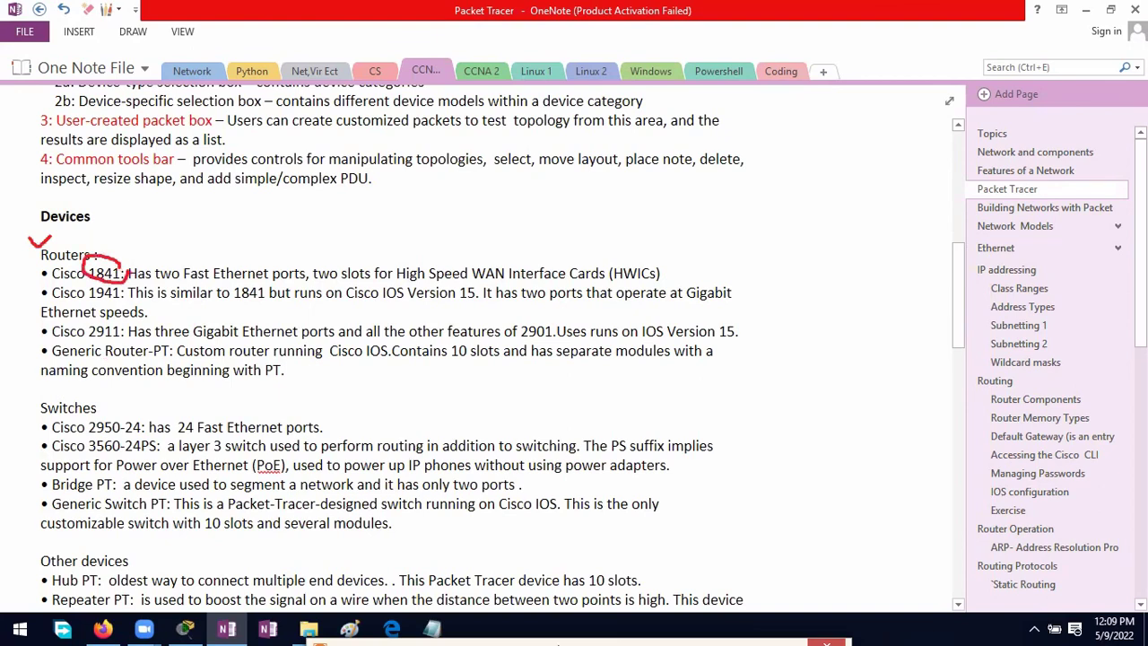
pyautogui.scroll(-2, 107, 278)
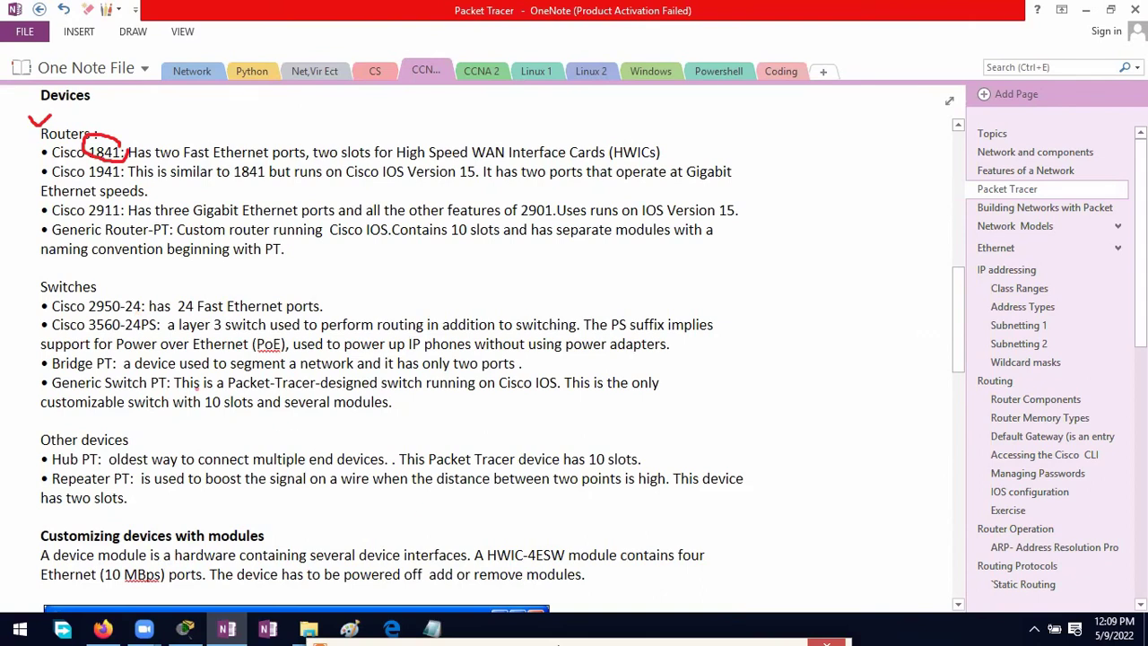
pyautogui.scroll(-3, 197, 379)
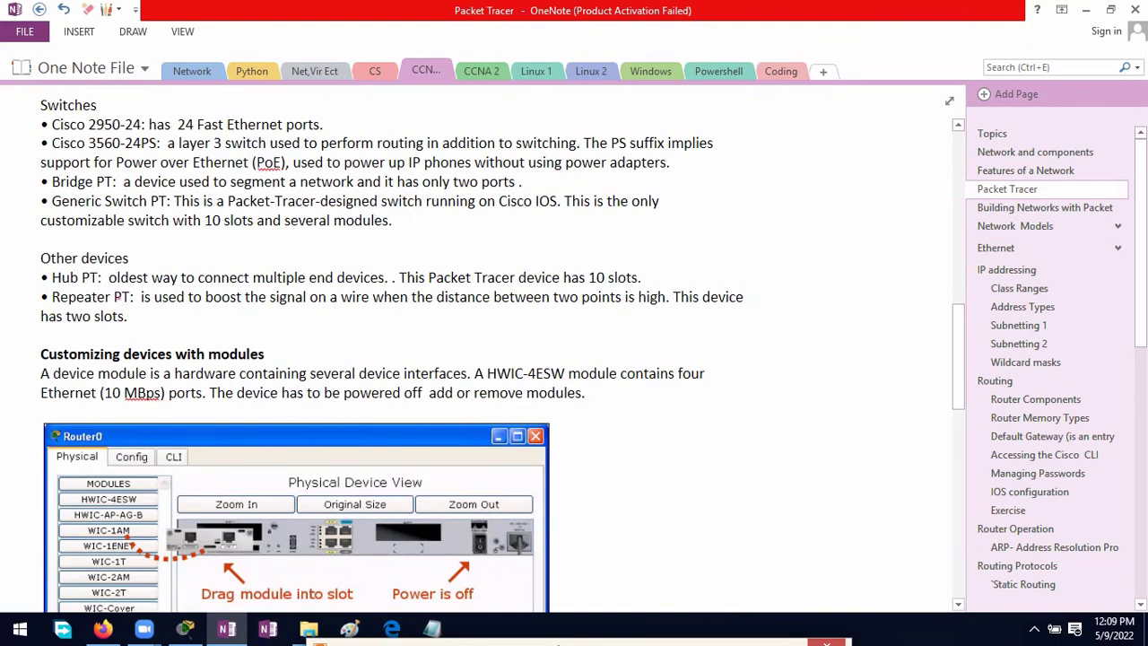
pyautogui.scroll(-4, 108, 562)
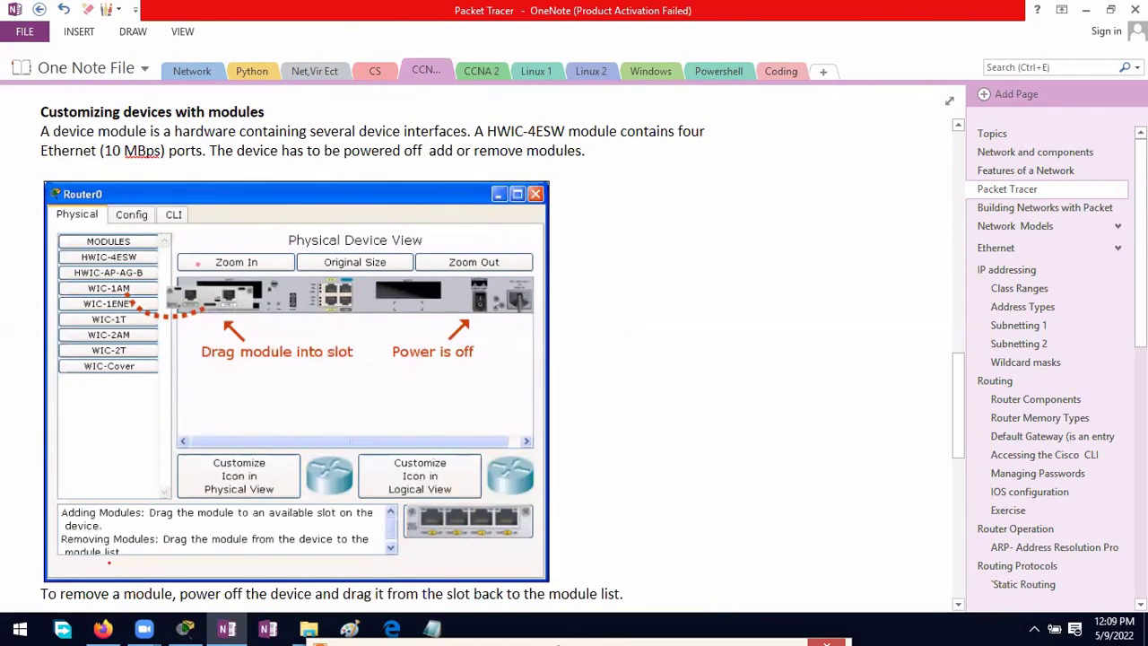
pyautogui.moveTo(488, 285)
pyautogui.mouseDown()
pyautogui.moveTo(461, 287)
pyautogui.moveTo(480, 321)
pyautogui.moveTo(495, 299)
pyautogui.moveTo(483, 296)
pyautogui.mouseUp()
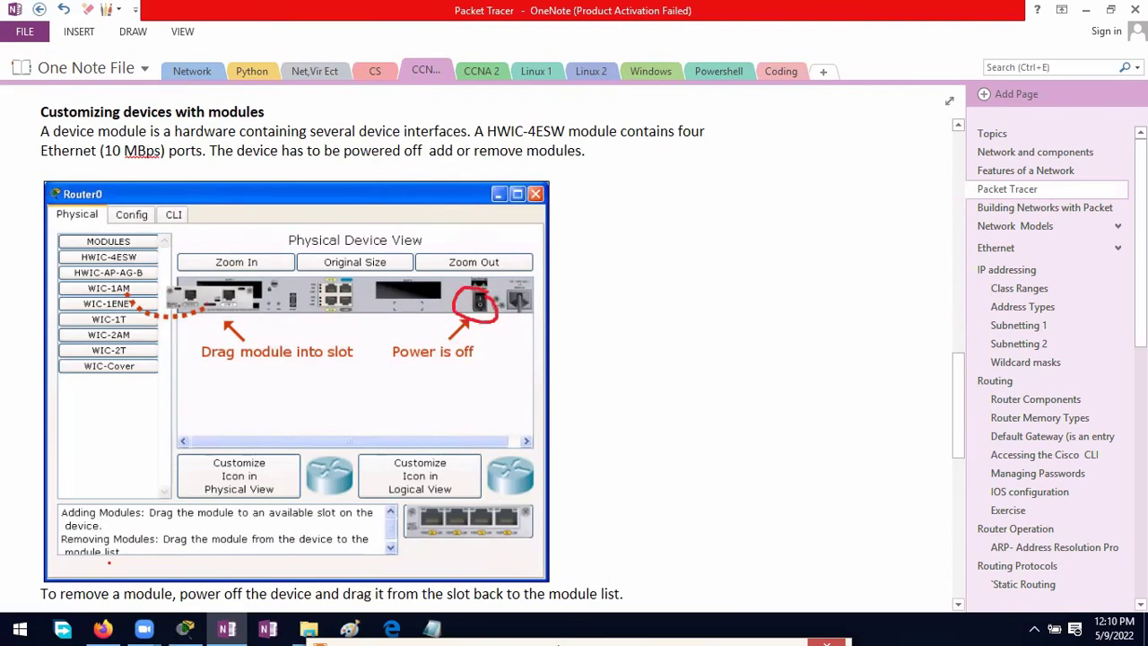
pyautogui.moveTo(122, 295)
pyautogui.mouseDown()
pyautogui.moveTo(164, 321)
pyautogui.moveTo(217, 310)
pyautogui.moveTo(244, 285)
pyautogui.moveTo(260, 313)
pyautogui.mouseUp()
# Step: Circle Ethernet Interface with its E/FE/GE letters, and Serial Interface with T and A/S
pyautogui.scroll(-5, 398, 261)
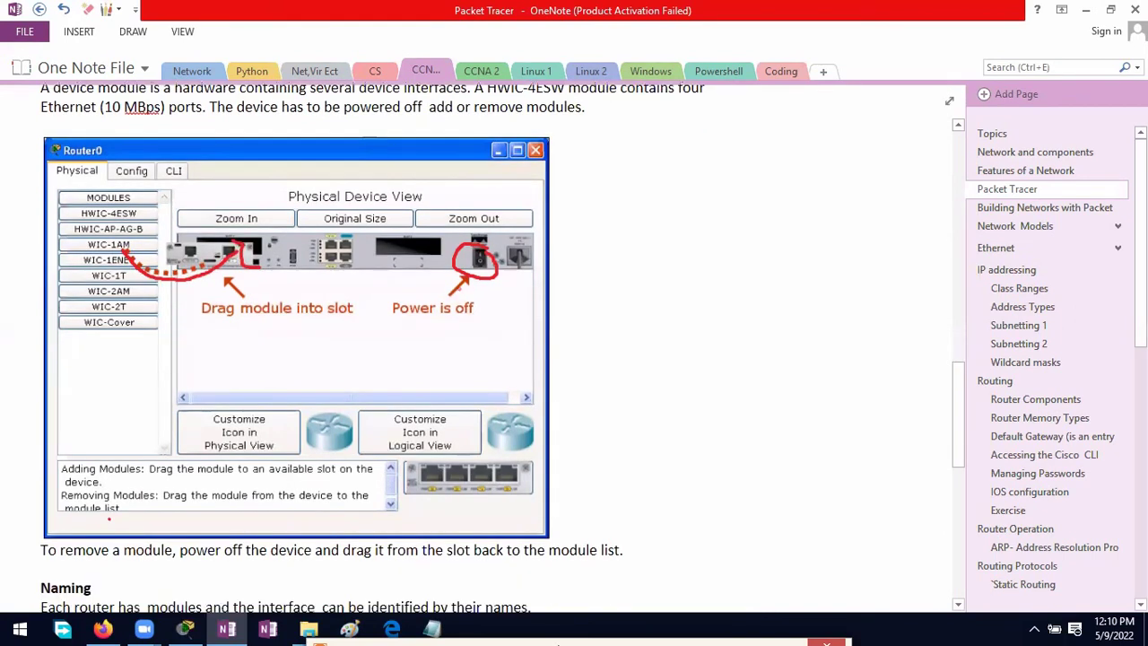
pyautogui.scroll(-1, 398, 261)
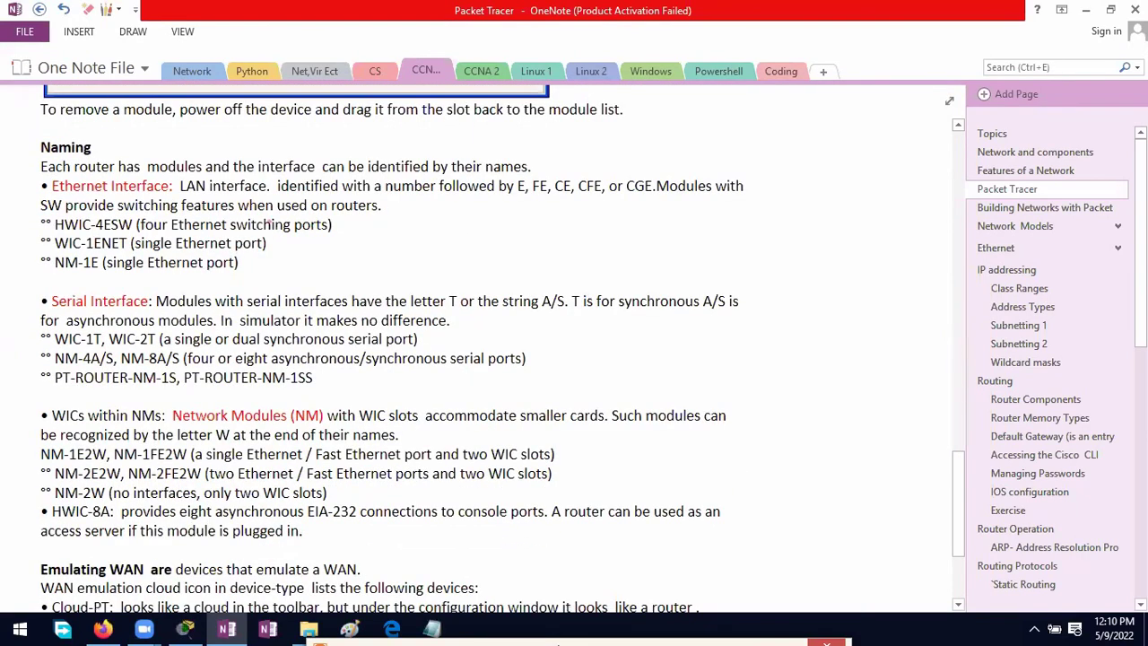
pyautogui.moveTo(137, 164)
pyautogui.mouseDown()
pyautogui.moveTo(81, 160)
pyautogui.moveTo(71, 179)
pyautogui.moveTo(85, 203)
pyautogui.moveTo(166, 154)
pyautogui.mouseUp()
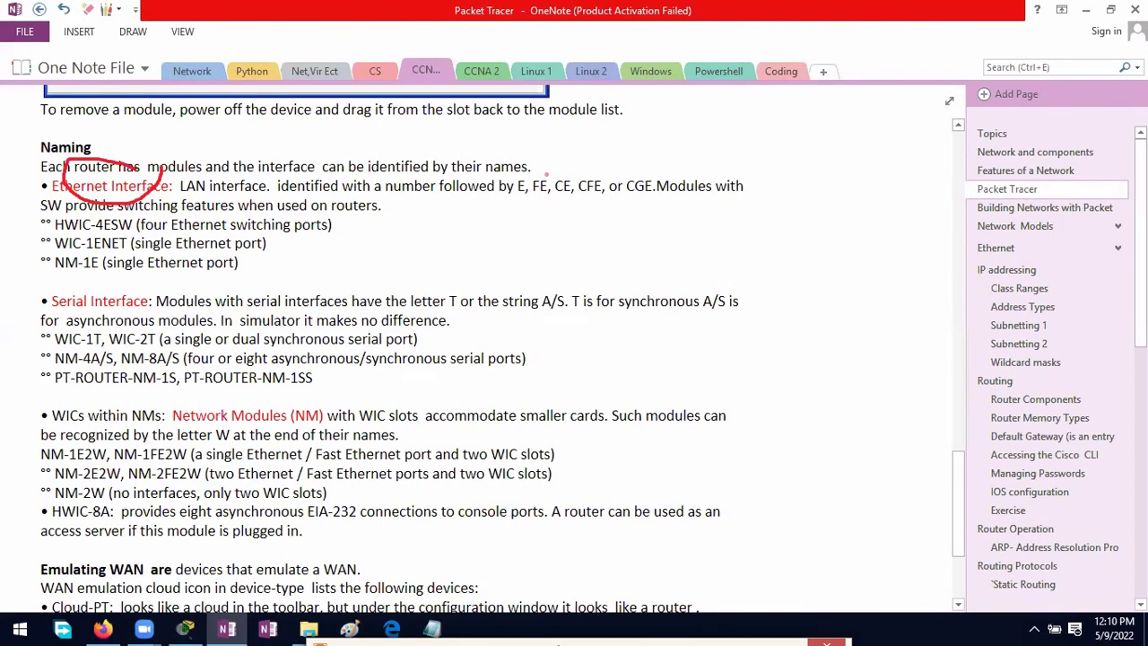
pyautogui.moveTo(544, 175)
pyautogui.mouseDown()
pyautogui.moveTo(499, 199)
pyautogui.moveTo(559, 184)
pyautogui.moveTo(550, 169)
pyautogui.mouseUp()
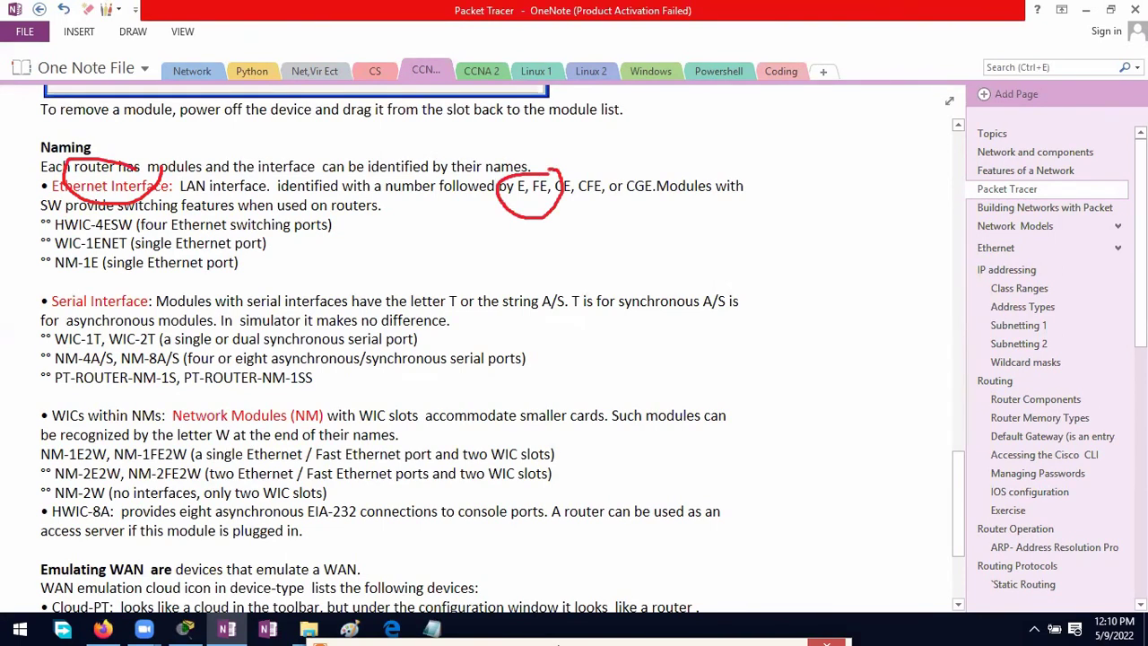
pyautogui.moveTo(151, 287)
pyautogui.mouseDown()
pyautogui.moveTo(52, 291)
pyautogui.moveTo(72, 313)
pyautogui.moveTo(154, 292)
pyautogui.mouseUp()
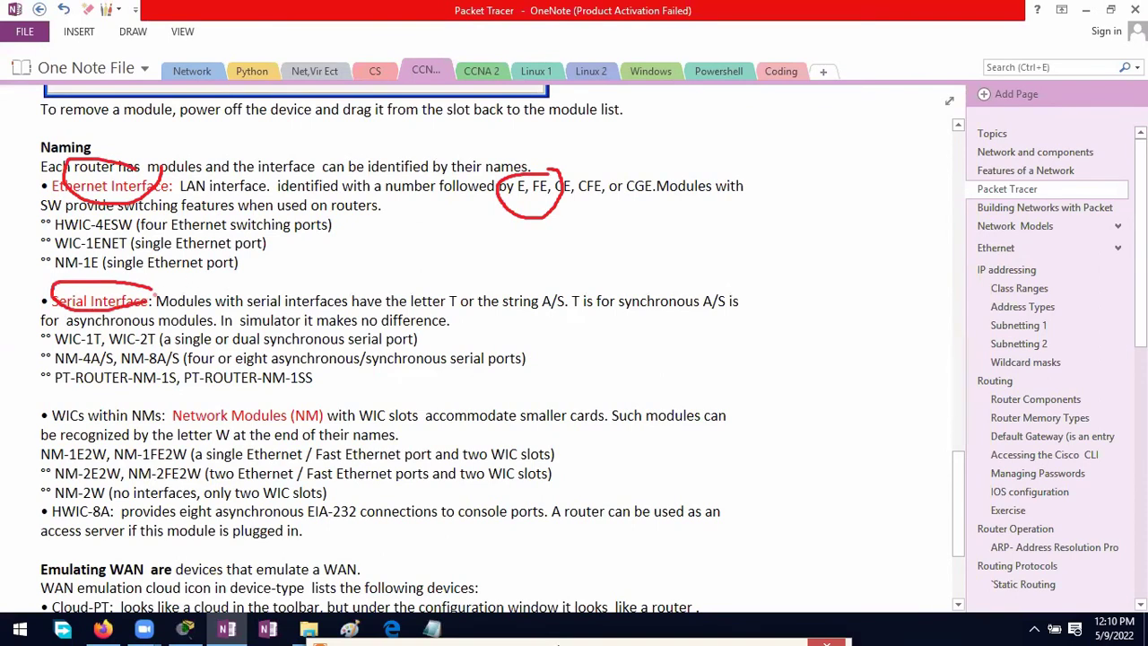
pyautogui.moveTo(463, 286)
pyautogui.mouseDown()
pyautogui.moveTo(444, 286)
pyautogui.moveTo(441, 315)
pyautogui.moveTo(462, 291)
pyautogui.mouseUp()
pyautogui.moveTo(558, 284)
pyautogui.mouseDown()
pyautogui.moveTo(549, 333)
pyautogui.moveTo(560, 285)
pyautogui.mouseUp()
# Step: Loop red ink around the Emulating WAN heading and cross out the words 'WAN are'
pyautogui.scroll(-2, 348, 326)
pyautogui.scroll(-1, 343, 326)
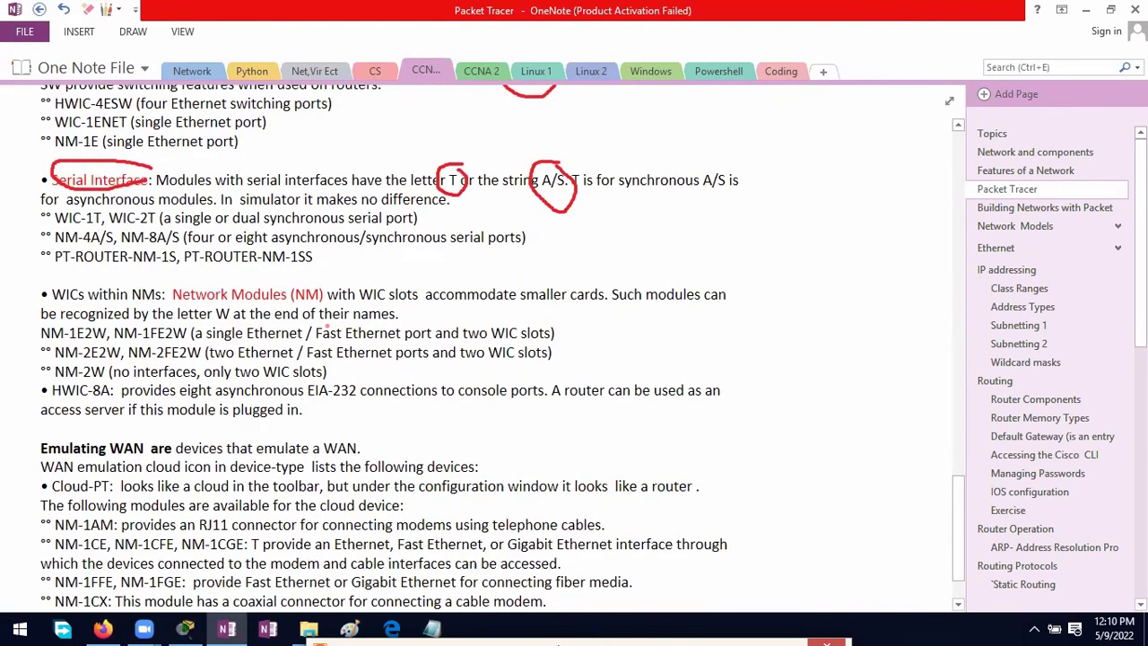
pyautogui.scroll(-2, 326, 325)
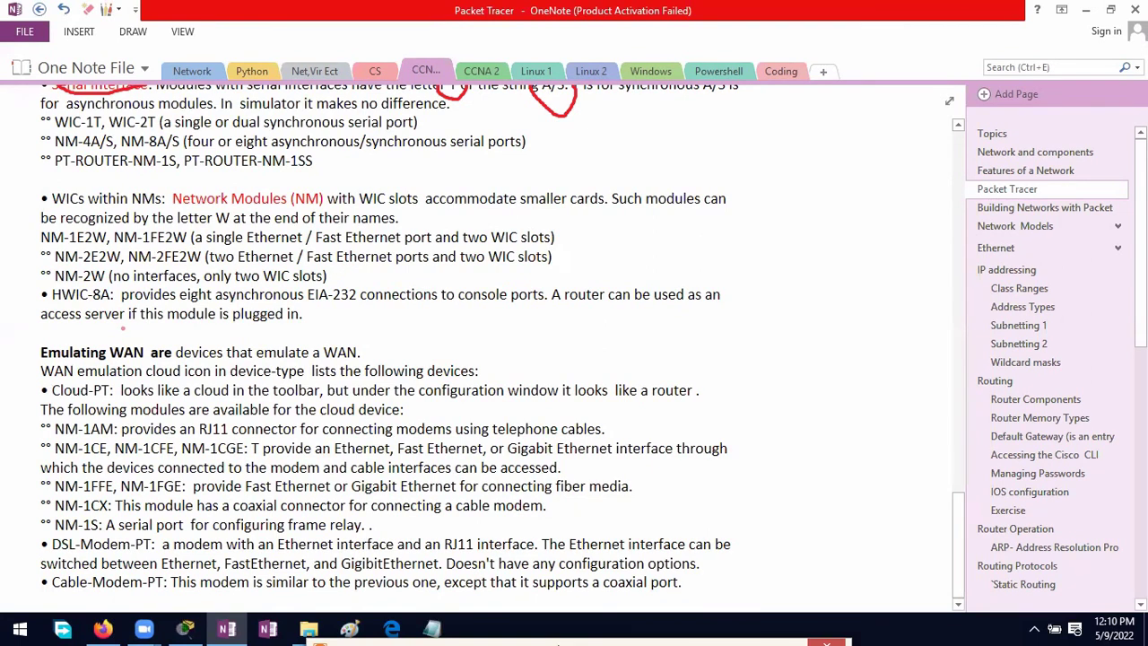
pyautogui.moveTo(156, 336)
pyautogui.mouseDown()
pyautogui.moveTo(64, 334)
pyautogui.moveTo(27, 363)
pyautogui.moveTo(149, 371)
pyautogui.moveTo(191, 357)
pyautogui.moveTo(176, 333)
pyautogui.moveTo(115, 320)
pyautogui.moveTo(204, 384)
pyautogui.mouseUp()
pyautogui.moveTo(188, 313); pyautogui.dragTo(122, 384)
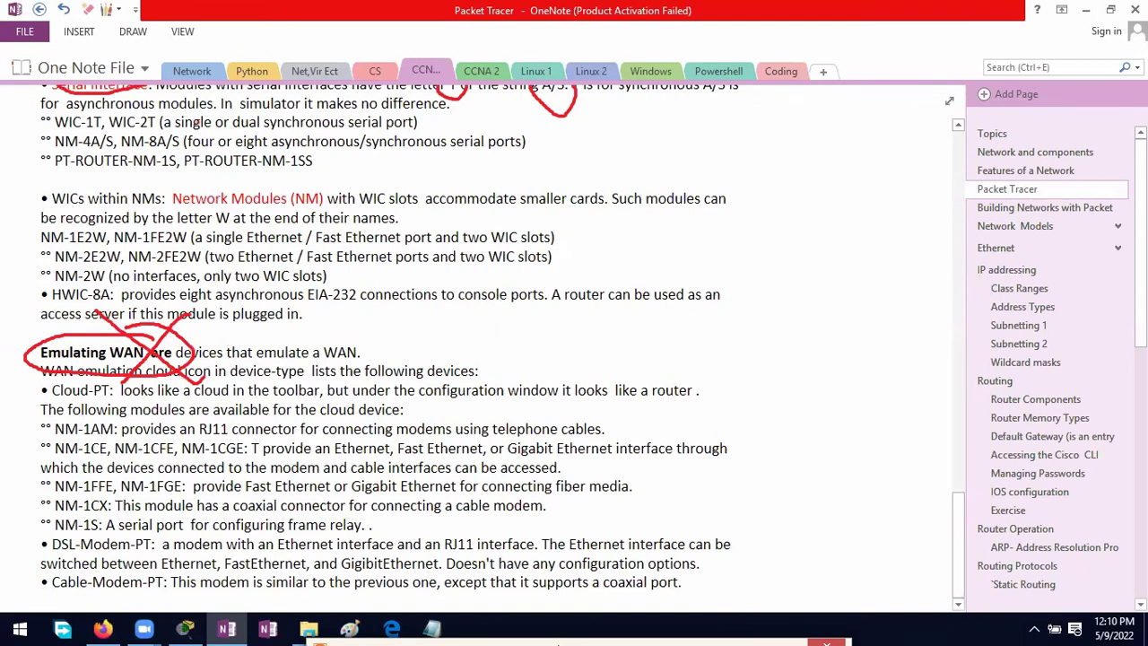
pyautogui.scroll(20, 484, 341)
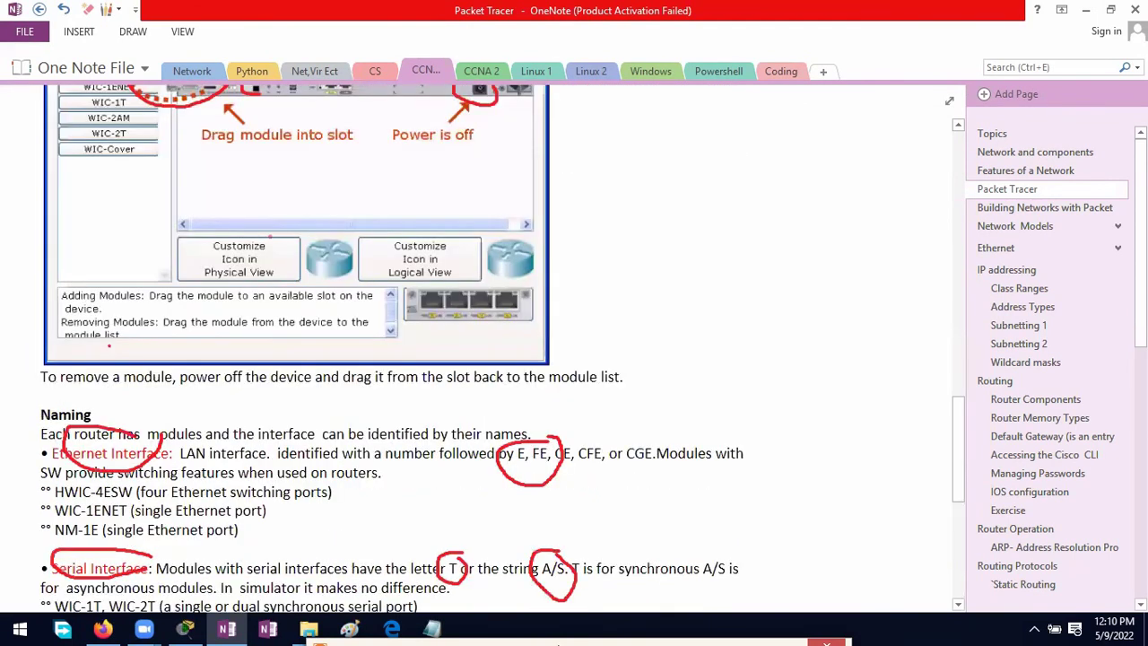
# Step: Erase the red circles near label 3, around 1841 and label 1, and the Routers tick
pyautogui.click(87, 9)
pyautogui.click(587, 134)
pyautogui.click(108, 419)
pyautogui.click(40, 387)
pyautogui.scroll(1, 495, 372)
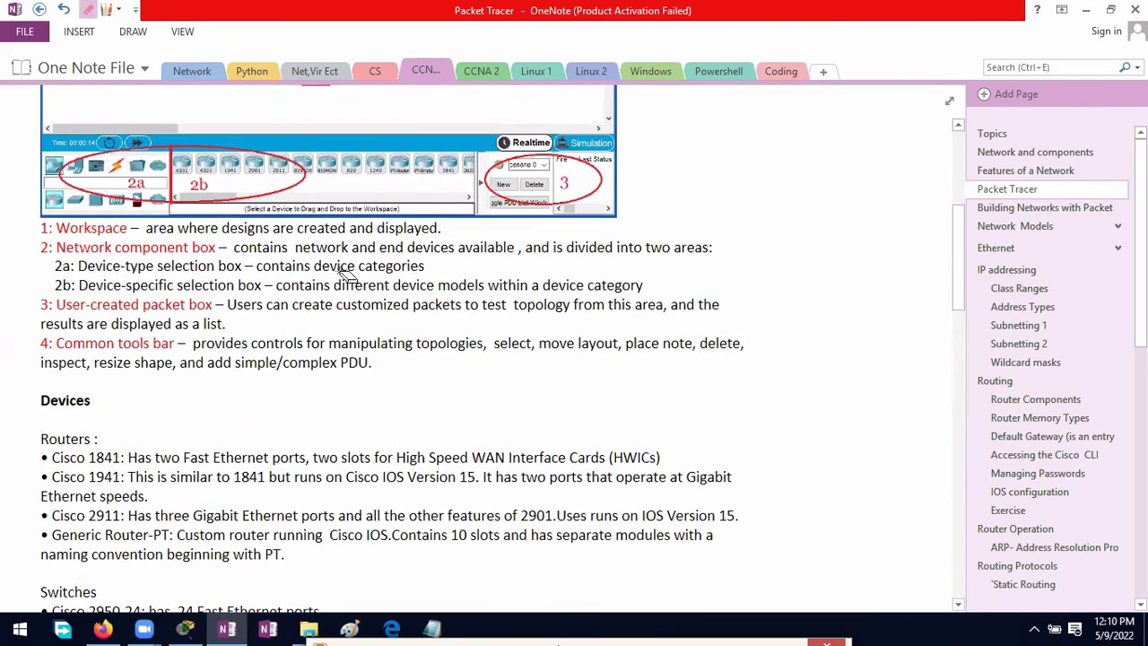
pyautogui.scroll(8, 170, 269)
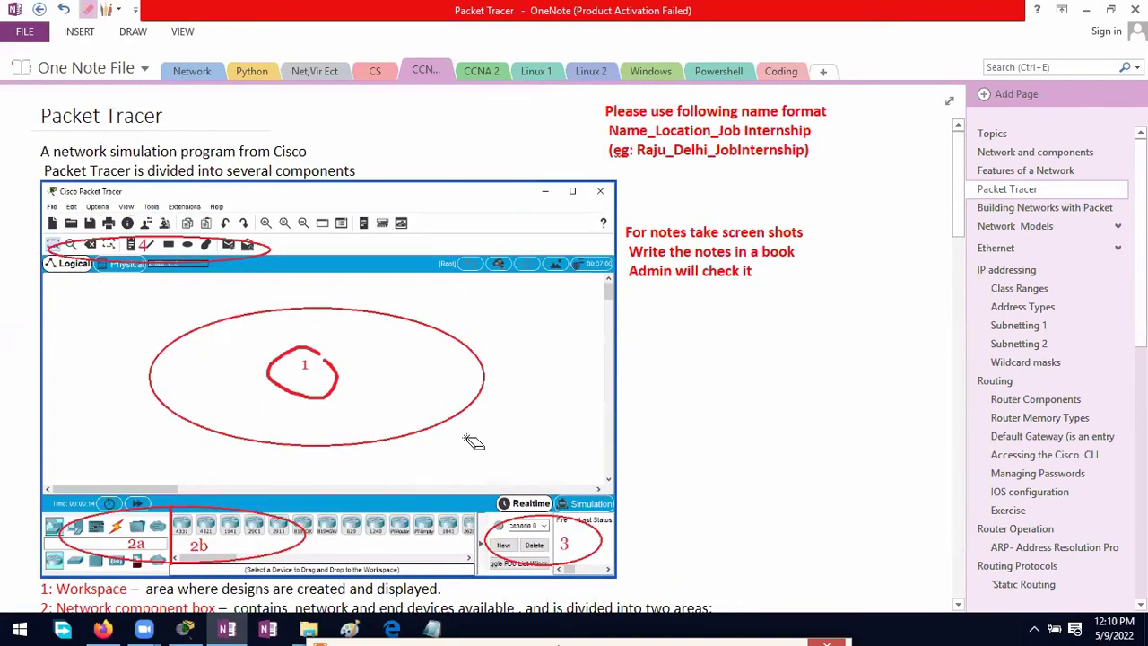
pyautogui.scroll(-2, 479, 317)
pyautogui.click(337, 312)
# Step: Erase the power-switch circle and remaining ink, then open the Building Networks with Packet Tracer page
pyautogui.scroll(-2, 206, 365)
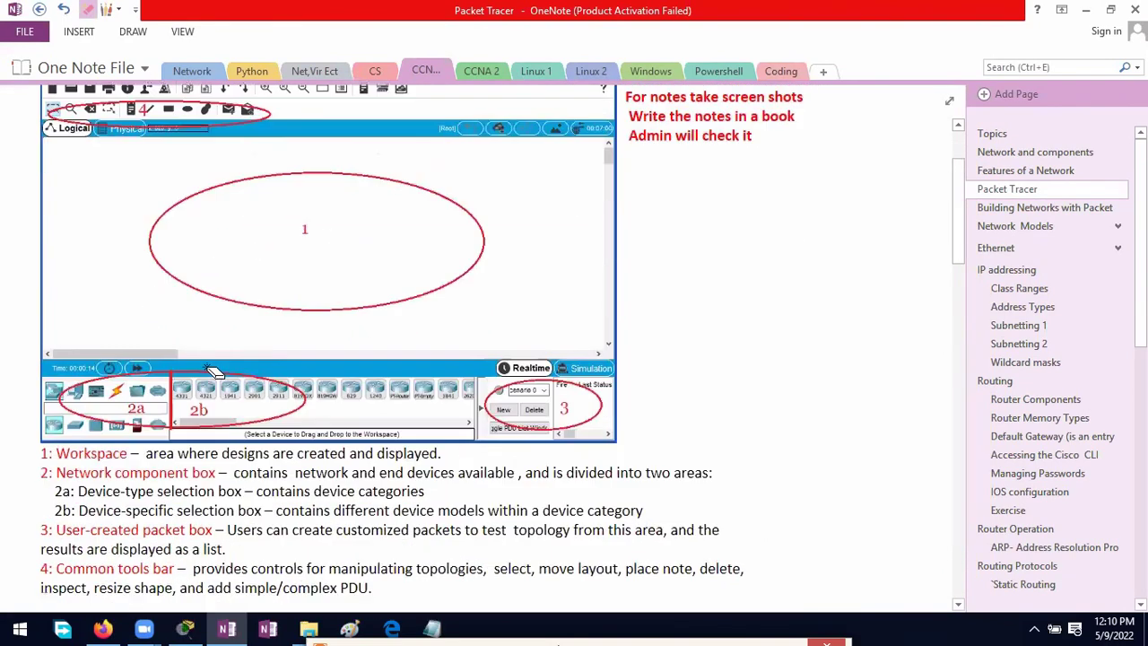
pyautogui.scroll(-20, 406, 311)
pyautogui.scroll(-10, 406, 311)
pyautogui.scroll(11, 448, 341)
pyautogui.click(487, 371)
pyautogui.scroll(-10, 486, 370)
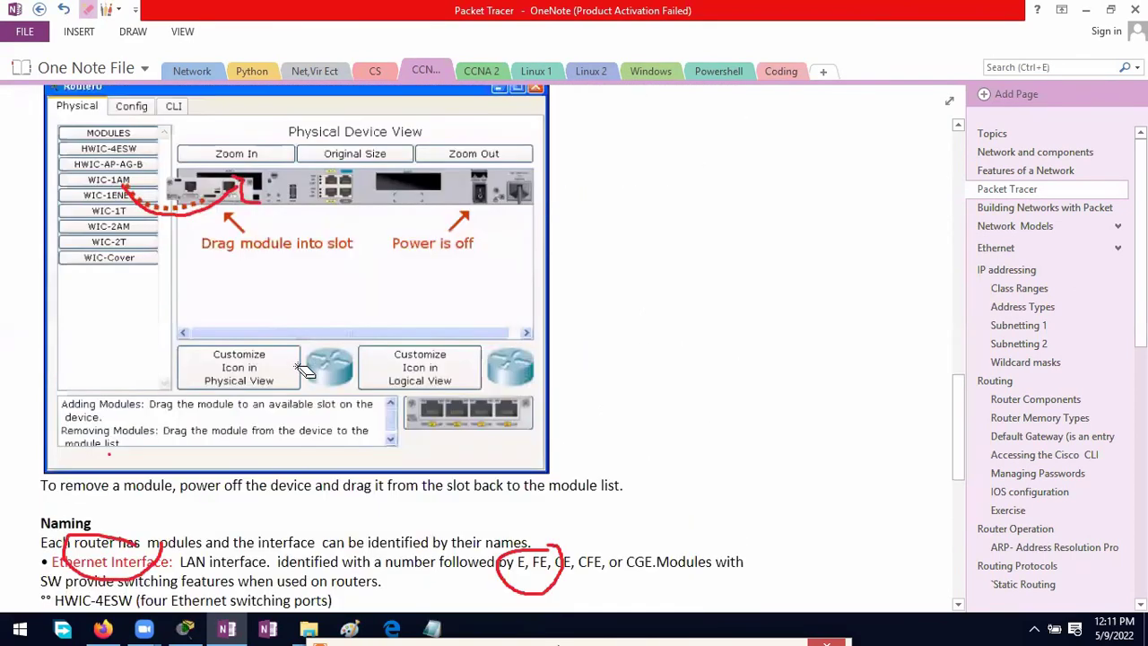
pyautogui.moveTo(115, 331)
pyautogui.mouseDown()
pyautogui.moveTo(463, 251)
pyautogui.moveTo(524, 184)
pyautogui.moveTo(444, 333)
pyautogui.moveTo(520, 287)
pyautogui.moveTo(528, 354)
pyautogui.moveTo(116, 565)
pyautogui.moveTo(336, 509)
pyautogui.mouseUp()
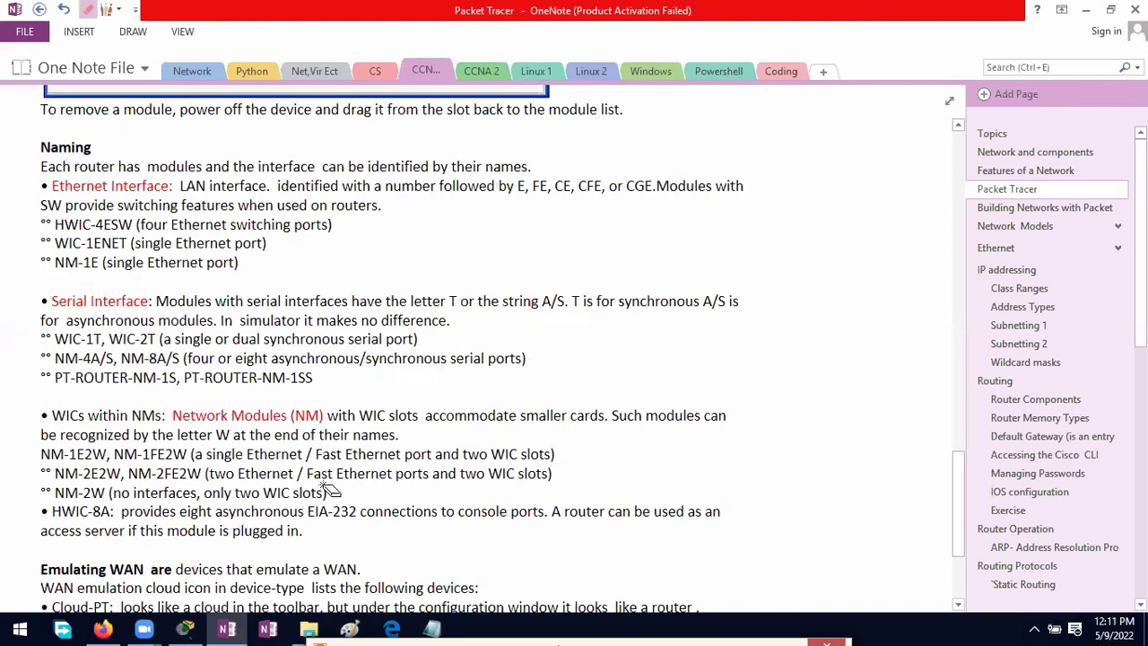
pyautogui.scroll(-3, 321, 467)
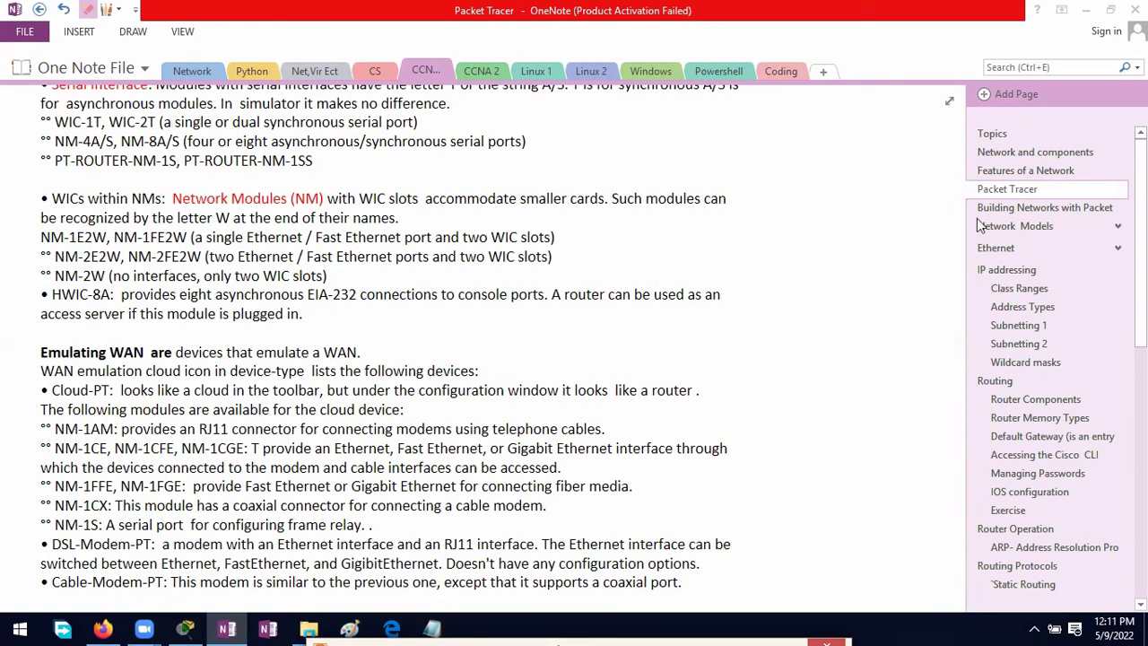
pyautogui.click(1016, 209)
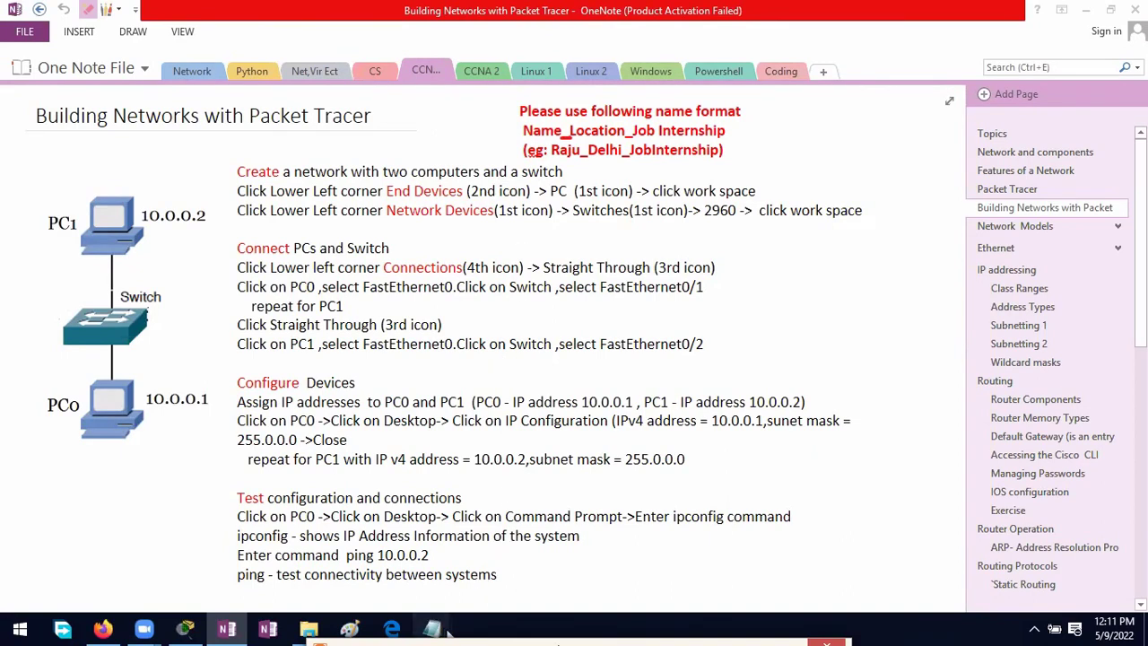
# Step: Close the 'cisco login' notes and bring the untitled Notepad document forward
pyautogui.moveTo(432, 628)
pyautogui.click(600, 505)
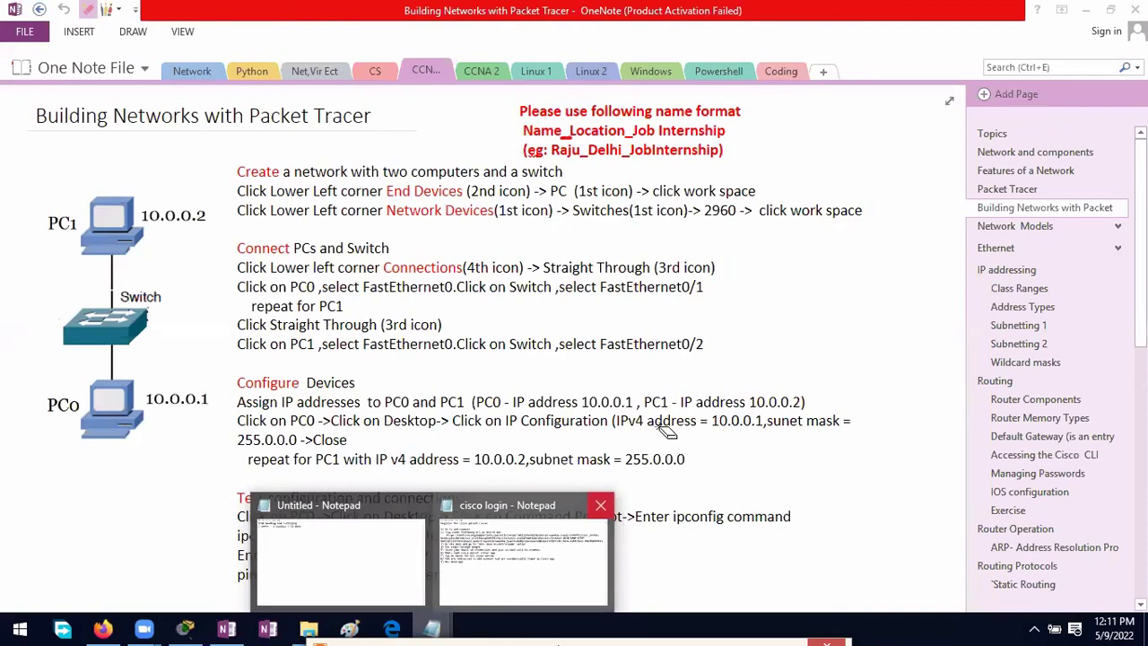
pyautogui.click(453, 529)
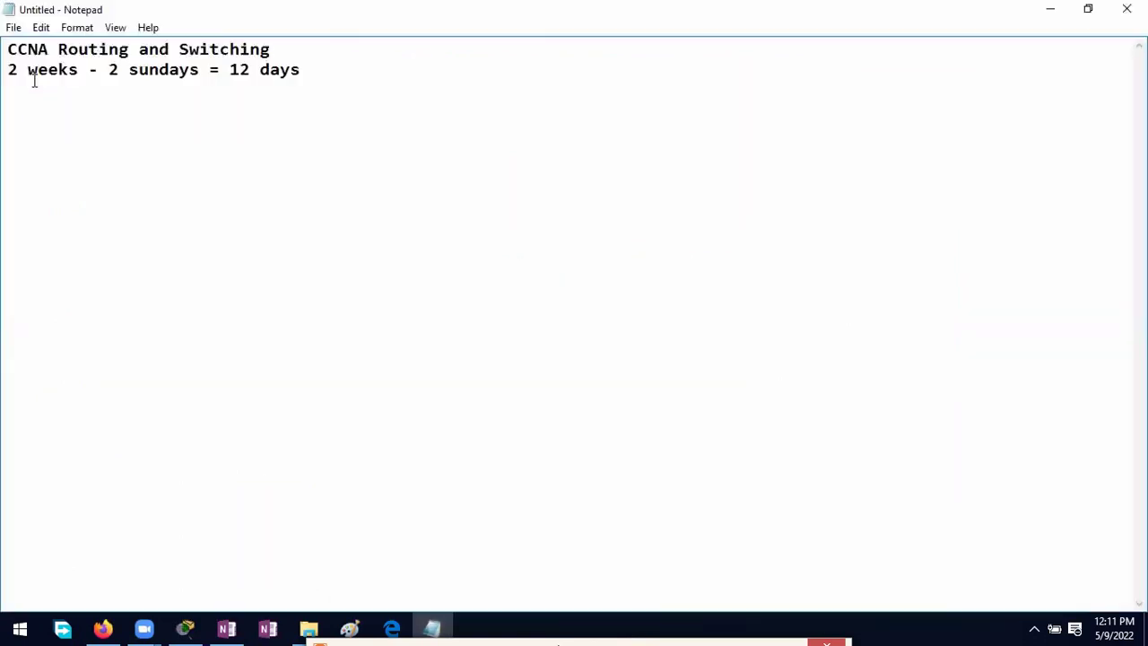
# Step: Replace the old notes with the headings AIM, PROCEDURE and RESULT on separate lines
pyautogui.hotkey('ctrl', 'a')
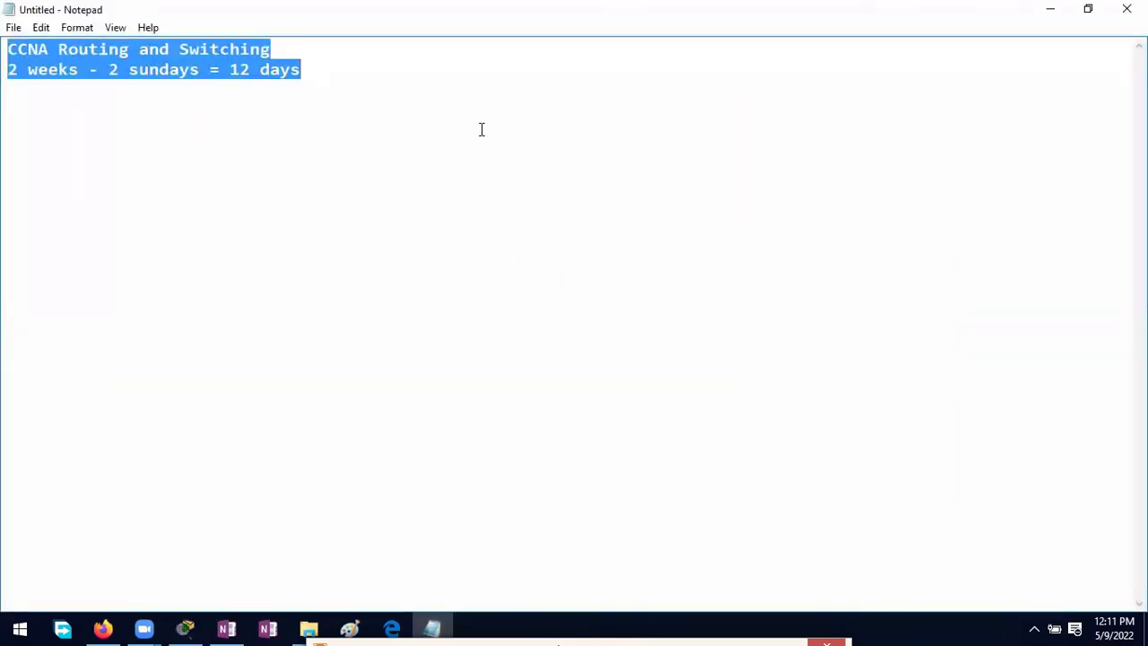
pyautogui.press('BackSpace')
pyautogui.write('AI')
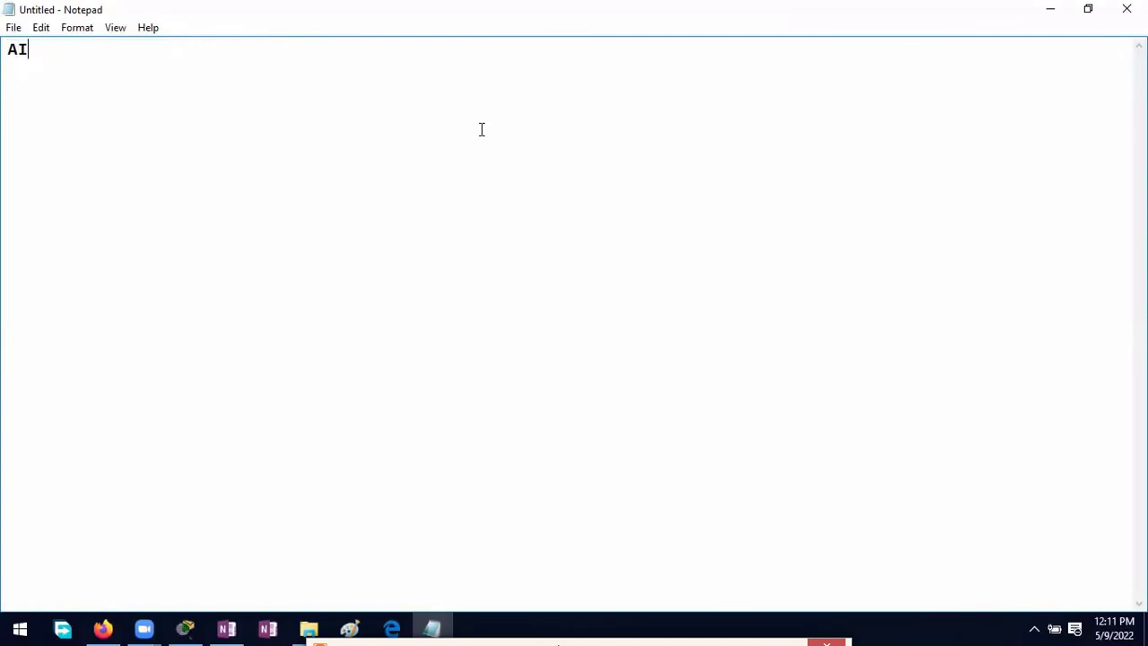
pyautogui.write('M ')
pyautogui.write('P')
pyautogui.write('ROC')
pyautogui.write('EDURE')
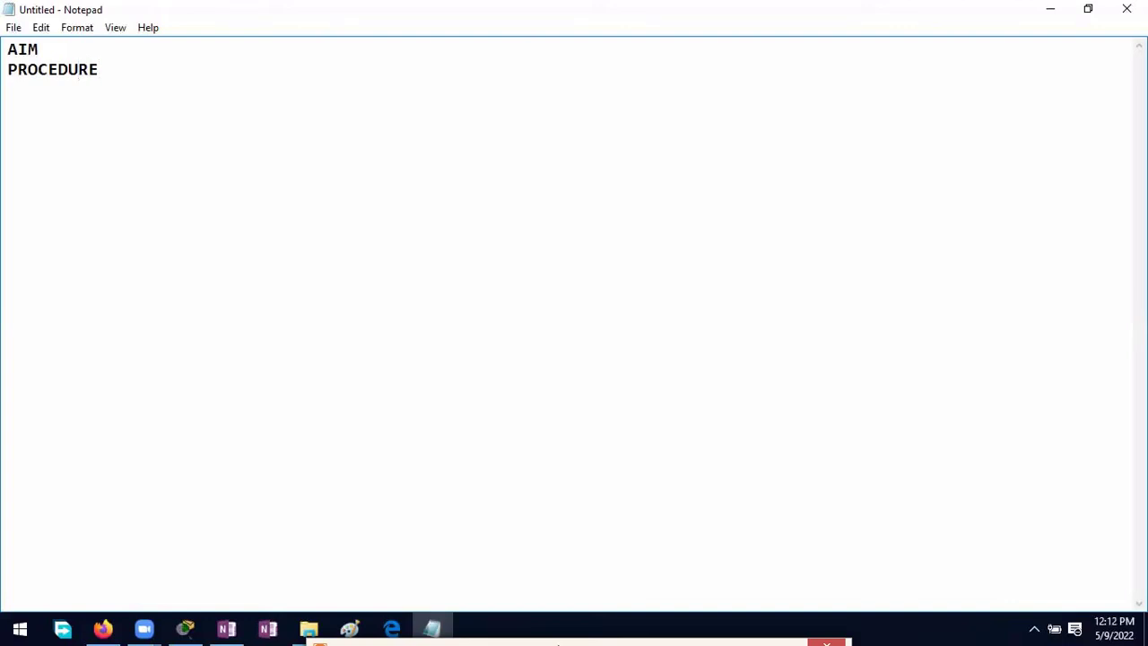
pyautogui.press('Return')
pyautogui.write('RESULT')
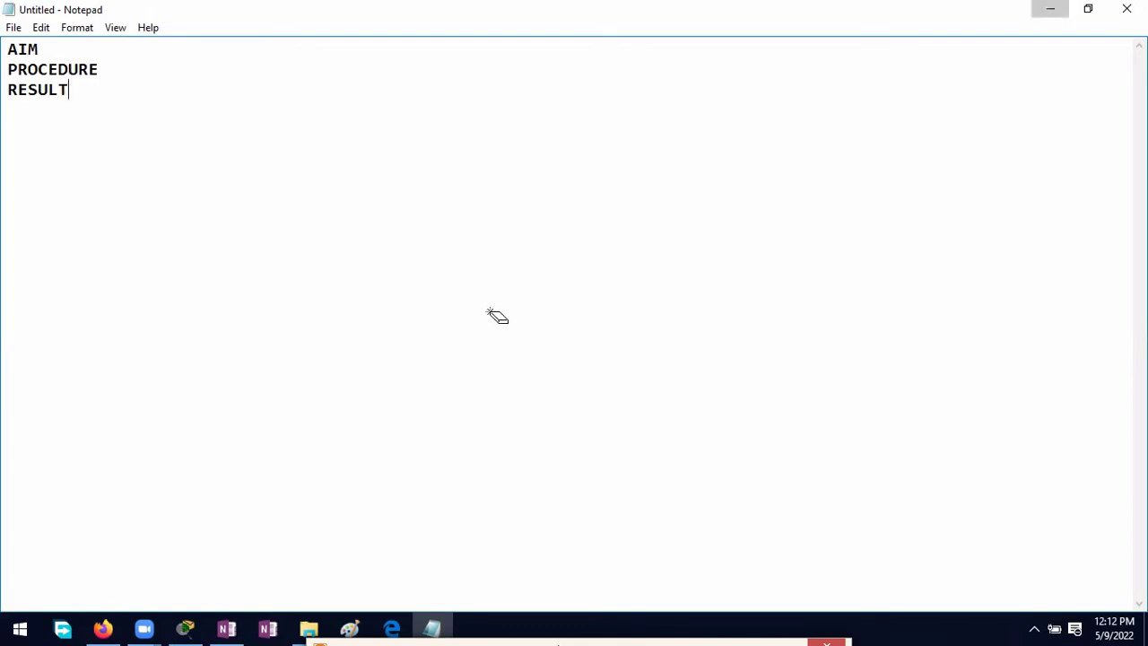
pyautogui.hotkey('alt', 'Tab')
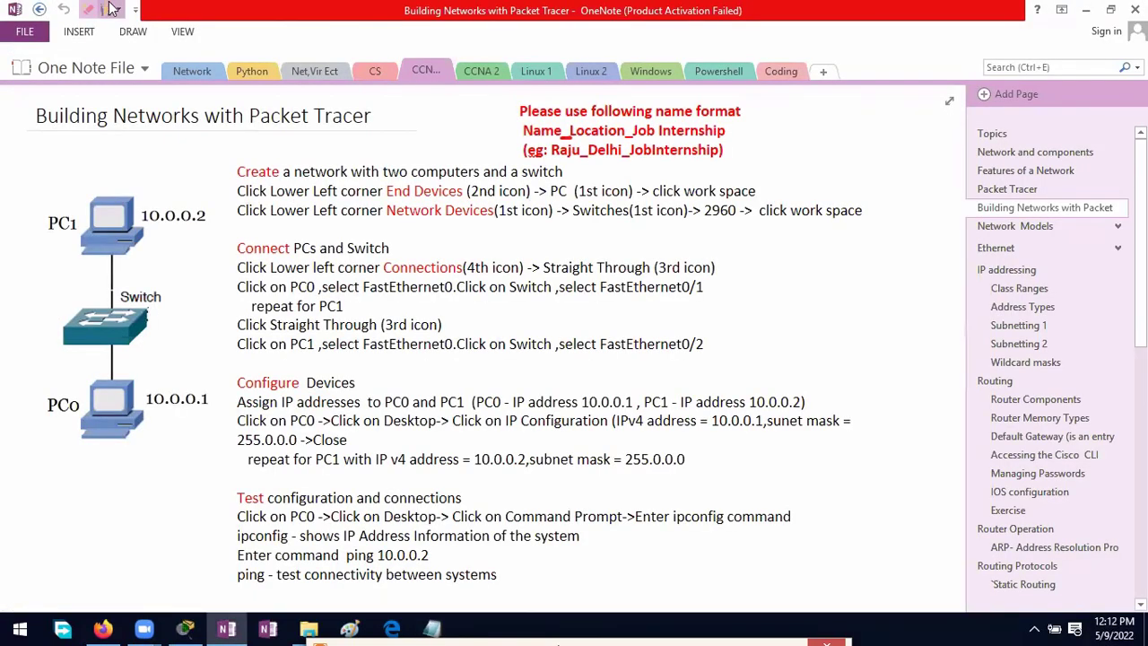
pyautogui.click(108, 9)
pyautogui.moveTo(190, 185)
pyautogui.mouseDown()
pyautogui.moveTo(98, 154)
pyautogui.moveTo(58, 186)
pyautogui.moveTo(30, 342)
pyautogui.moveTo(48, 476)
pyautogui.mouseUp()
pyautogui.moveTo(197, 472)
pyautogui.mouseDown()
pyautogui.moveTo(209, 422)
pyautogui.moveTo(208, 269)
pyautogui.moveTo(191, 184)
pyautogui.mouseUp()
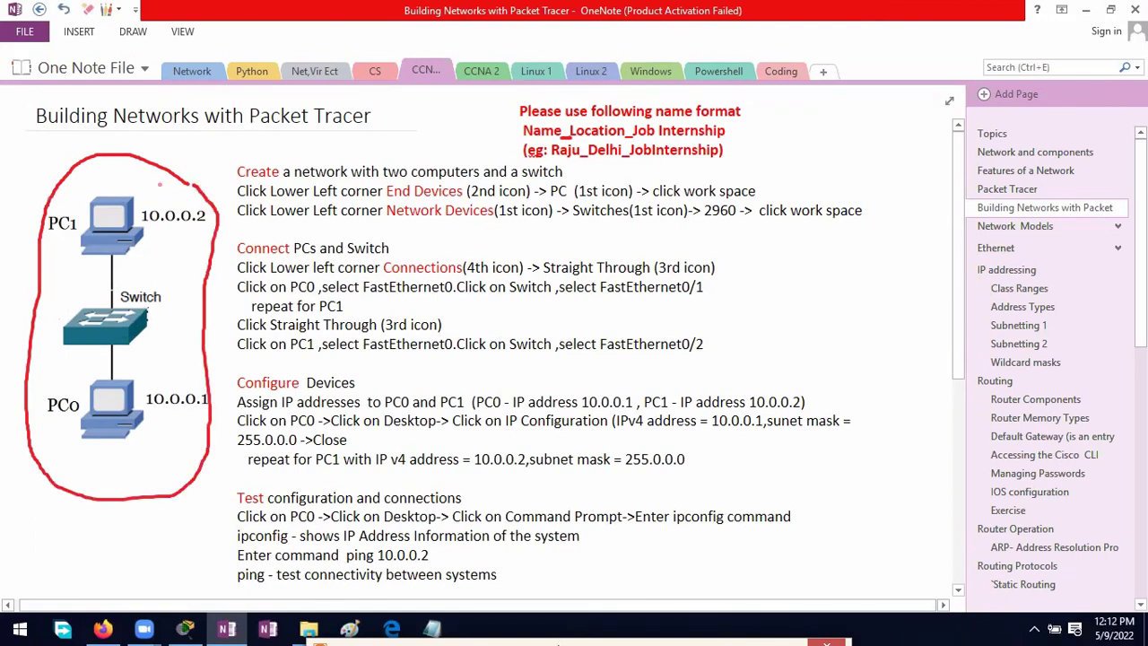
pyautogui.moveTo(162, 214)
pyautogui.mouseDown()
pyautogui.moveTo(99, 188)
pyautogui.moveTo(77, 217)
pyautogui.moveTo(90, 258)
pyautogui.moveTo(145, 219)
pyautogui.mouseUp()
pyautogui.moveTo(129, 377)
pyautogui.mouseDown()
pyautogui.moveTo(107, 377)
pyautogui.moveTo(70, 413)
pyautogui.moveTo(171, 400)
pyautogui.mouseUp()
pyautogui.moveTo(124, 293)
pyautogui.mouseDown()
pyautogui.moveTo(81, 312)
pyautogui.moveTo(135, 308)
pyautogui.mouseUp()
pyautogui.moveTo(218, 392)
pyautogui.mouseDown()
pyautogui.moveTo(157, 375)
pyautogui.moveTo(150, 423)
pyautogui.moveTo(208, 400)
pyautogui.mouseUp()
pyautogui.moveTo(215, 192)
pyautogui.mouseDown()
pyautogui.moveTo(136, 208)
pyautogui.moveTo(212, 242)
pyautogui.moveTo(215, 222)
pyautogui.mouseUp()
pyautogui.click(89, 11)
pyautogui.hotkey('ctrl', 'z')
pyautogui.hotkey('ctrl', 'z')
pyautogui.hotkey('ctrl', 'z')
pyautogui.hotkey('ctrl', 'z')
pyautogui.hotkey('ctrl', 'z')
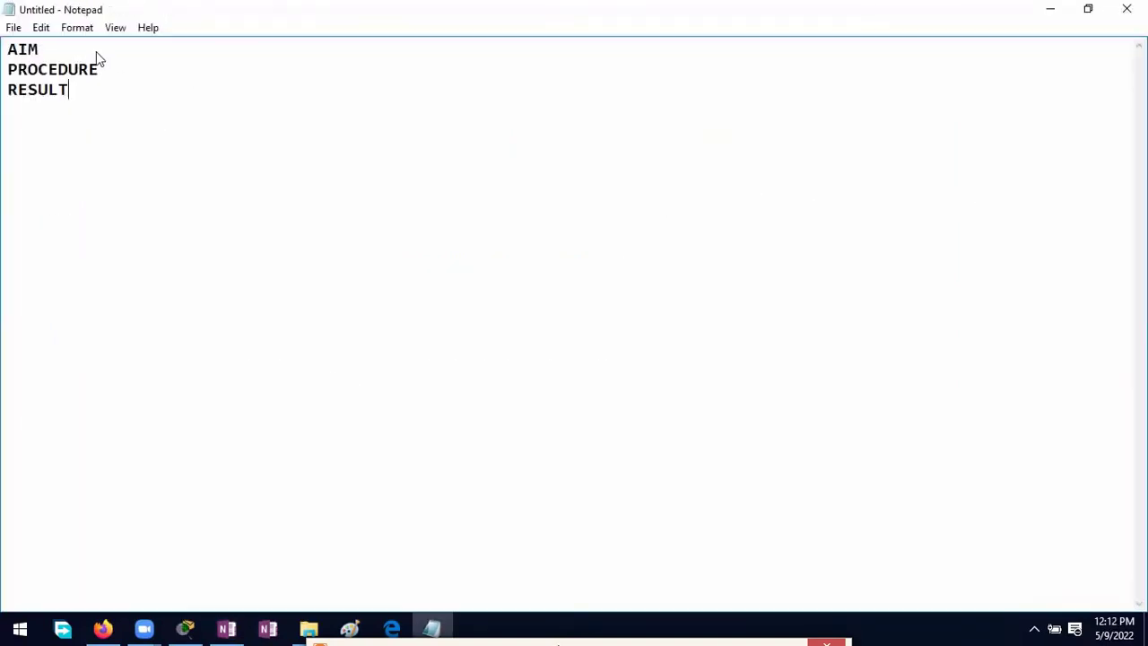
# Step: Under AIM, write 'Craete a network with 2 PCs(pc0 and pc1) 1 switch.Test connection between pc0 and pc1'
pyautogui.click(97, 52)
pyautogui.press('Return')
pyautogui.write('Craete a')
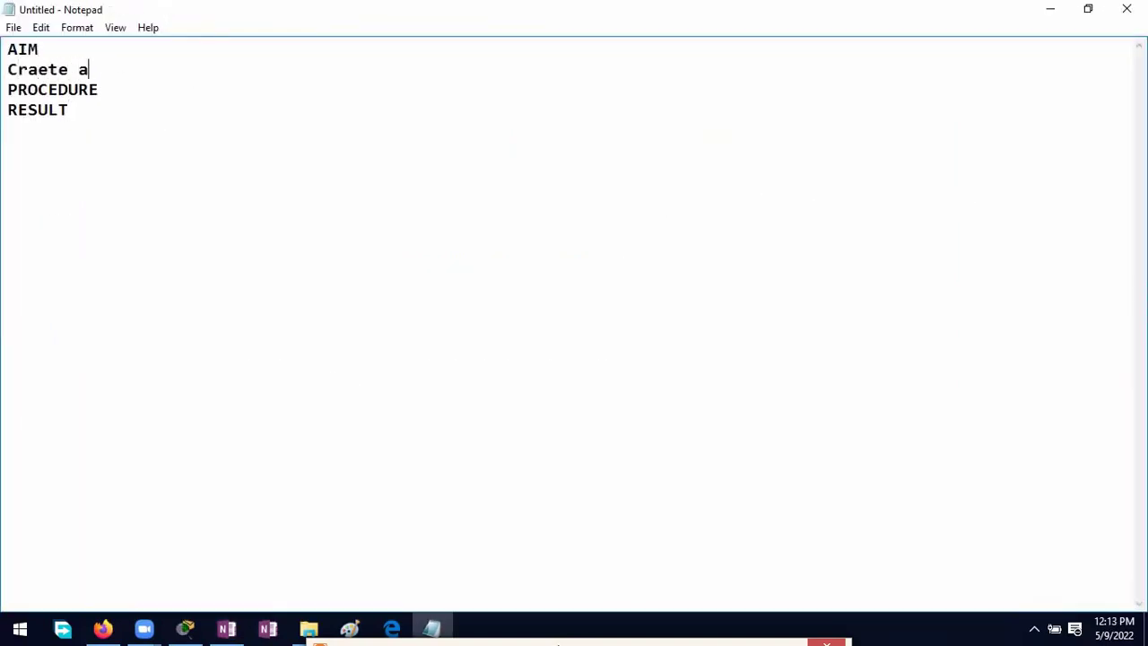
pyautogui.write(' network with 2 PC')
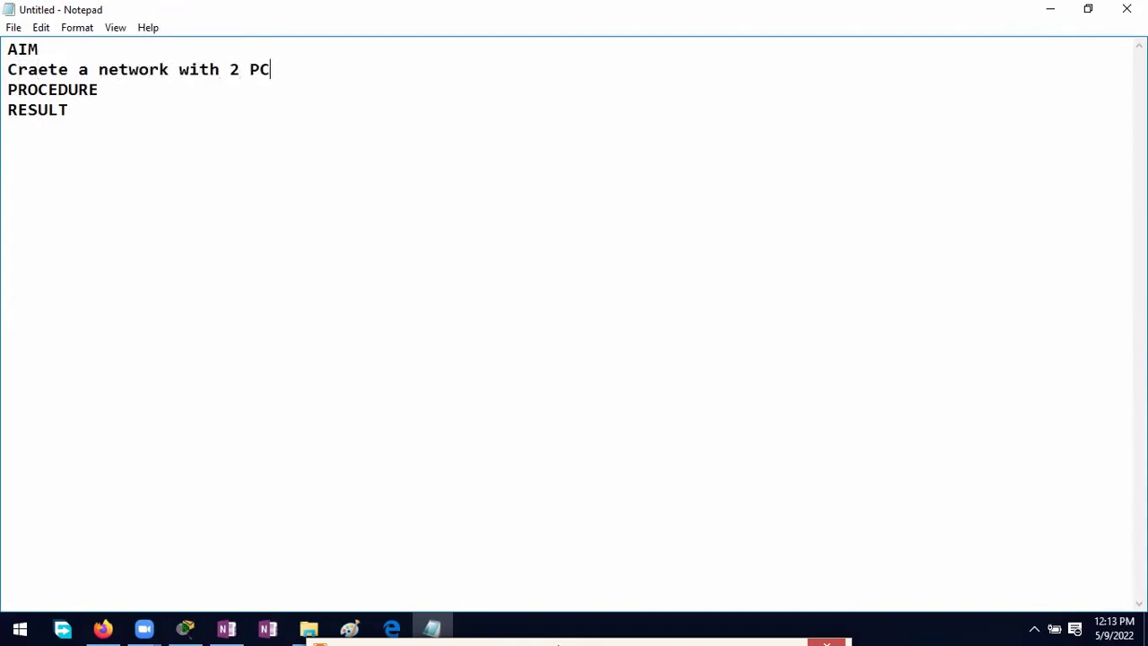
pyautogui.write('s(pc0 and pc1) ')
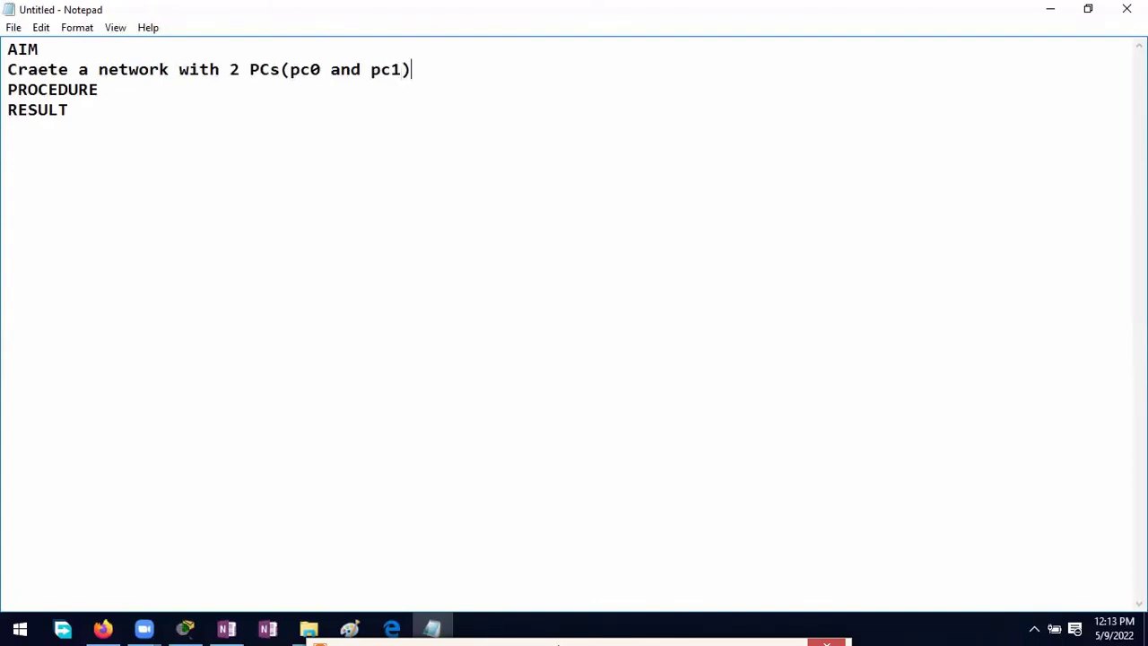
pyautogui.write('1 swithc')
pyautogui.press('BackSpace')
pyautogui.press('BackSpace')
pyautogui.press('BackSpace')
pyautogui.write('ch.Test connection betwe')
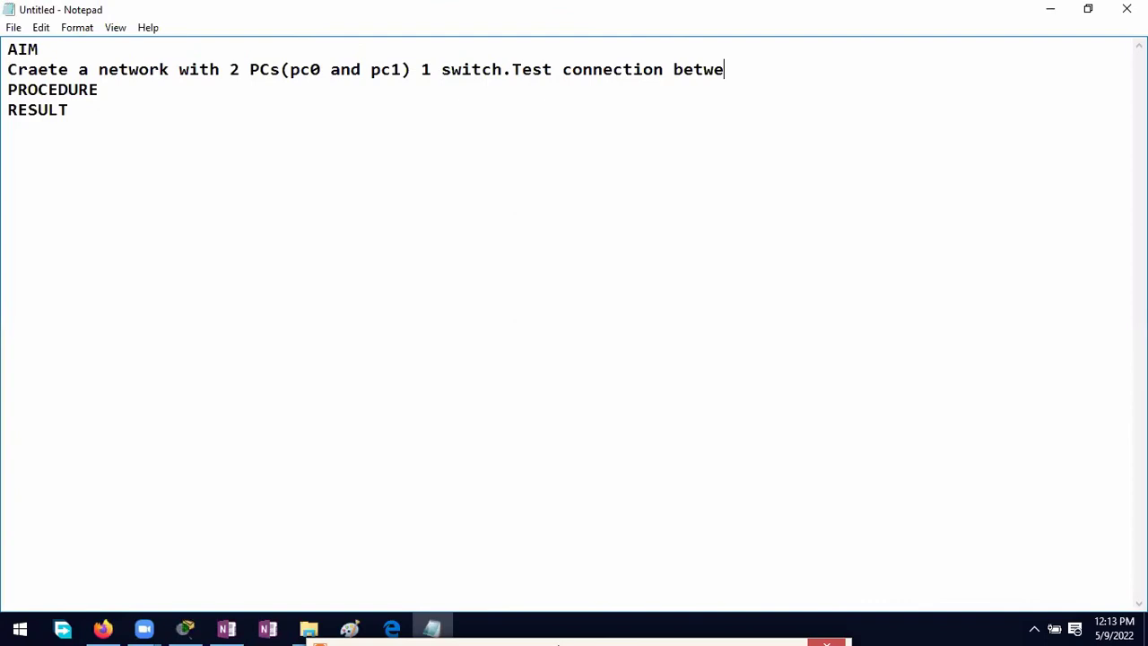
pyautogui.write('ween pc and pc1')
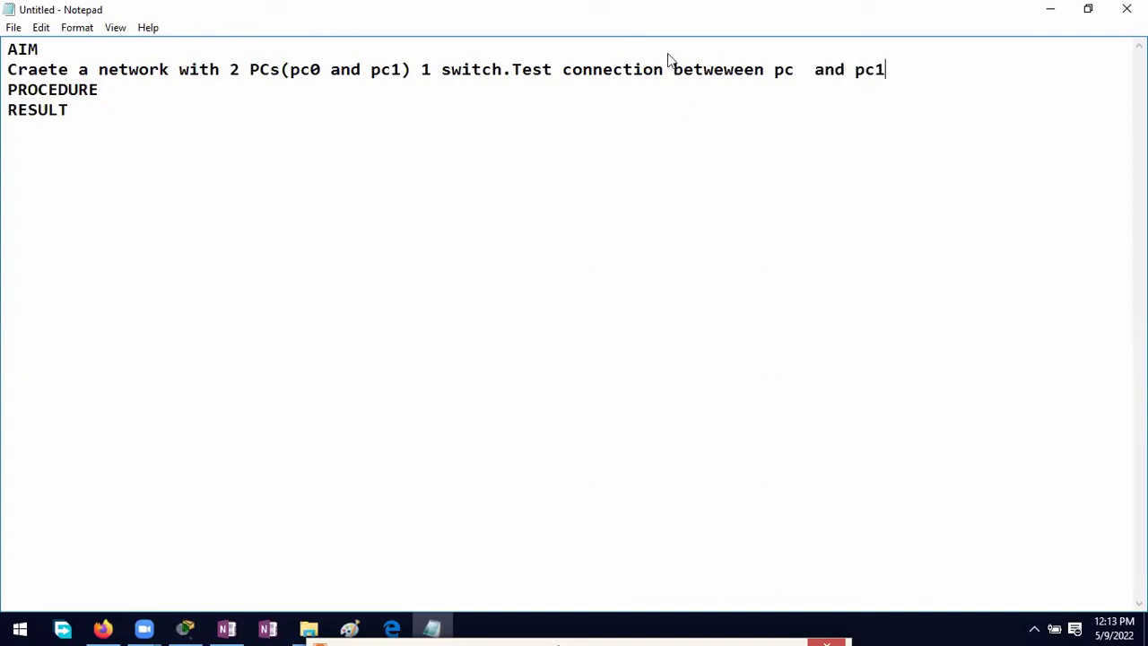
pyautogui.click(794, 77)
pyautogui.write('0')
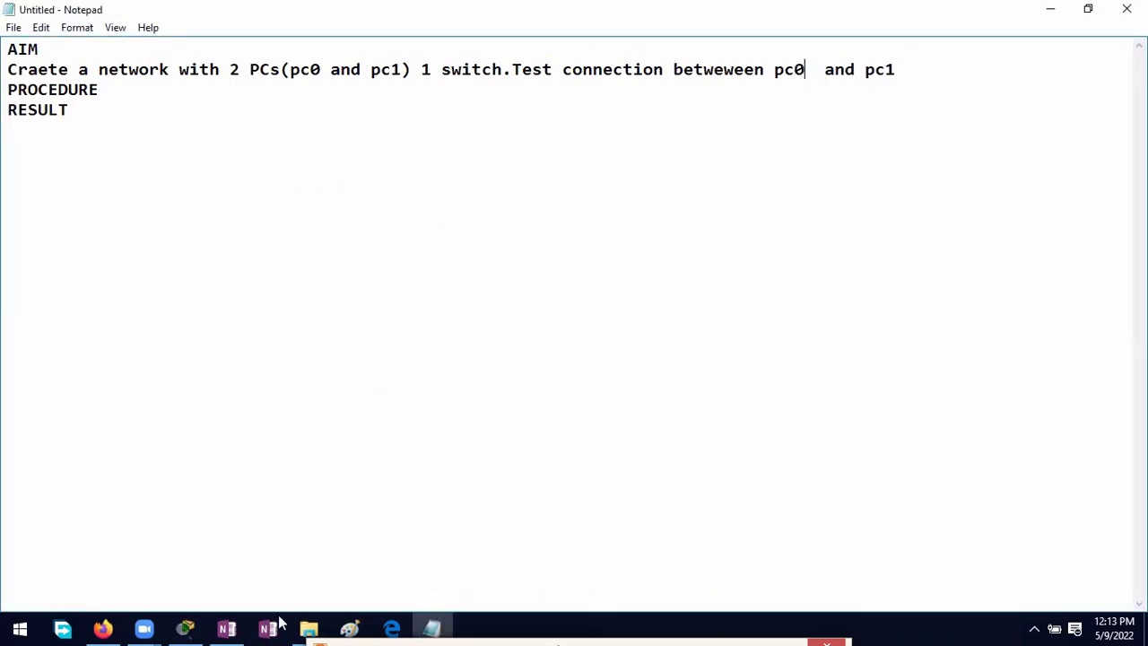
pyautogui.click(229, 630)
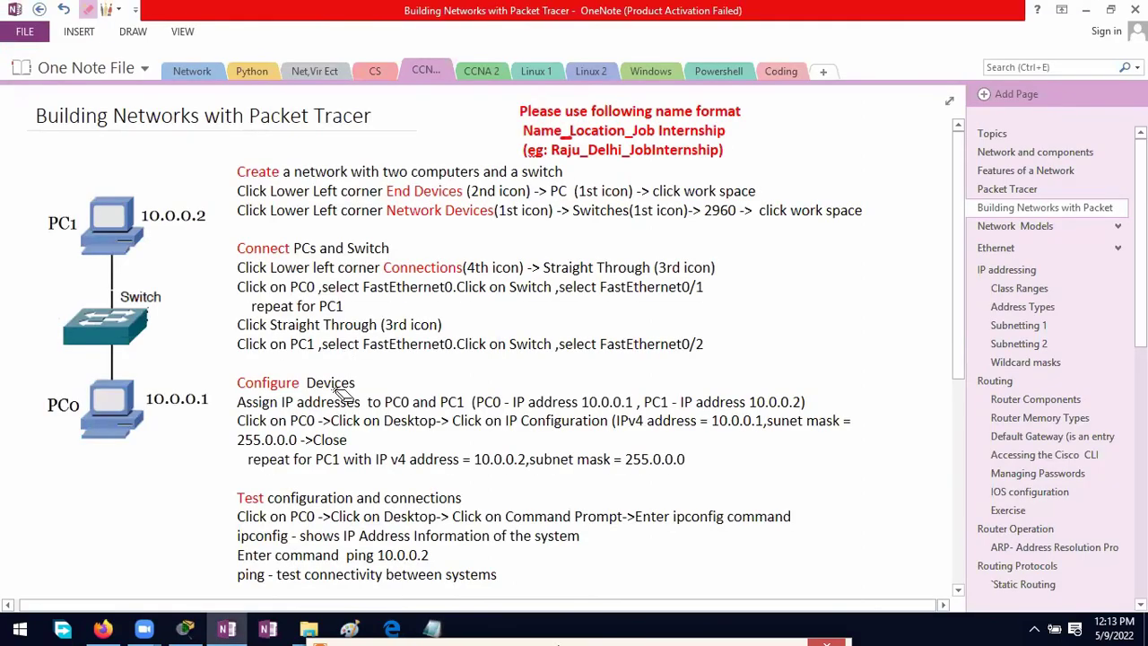
# Step: With a red built-in pen, circle Create, Connect, Configure and Test on the OneNote page
pyautogui.click(118, 8)
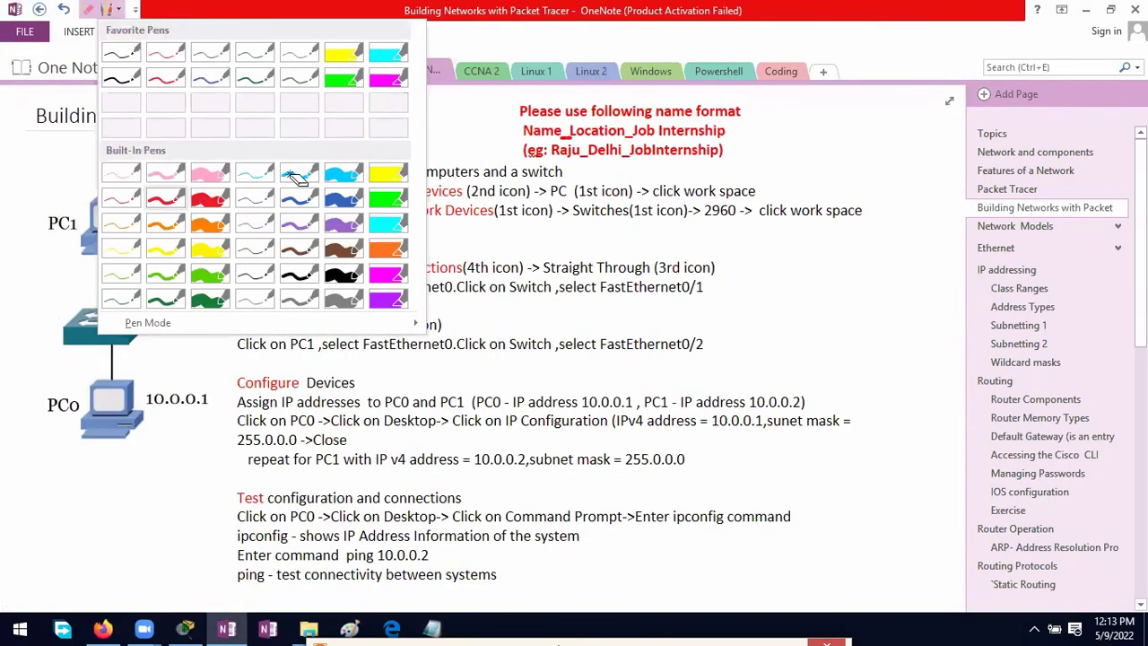
pyautogui.click(296, 183)
pyautogui.moveTo(242, 155)
pyautogui.mouseDown()
pyautogui.moveTo(242, 186)
pyautogui.moveTo(288, 175)
pyautogui.mouseUp()
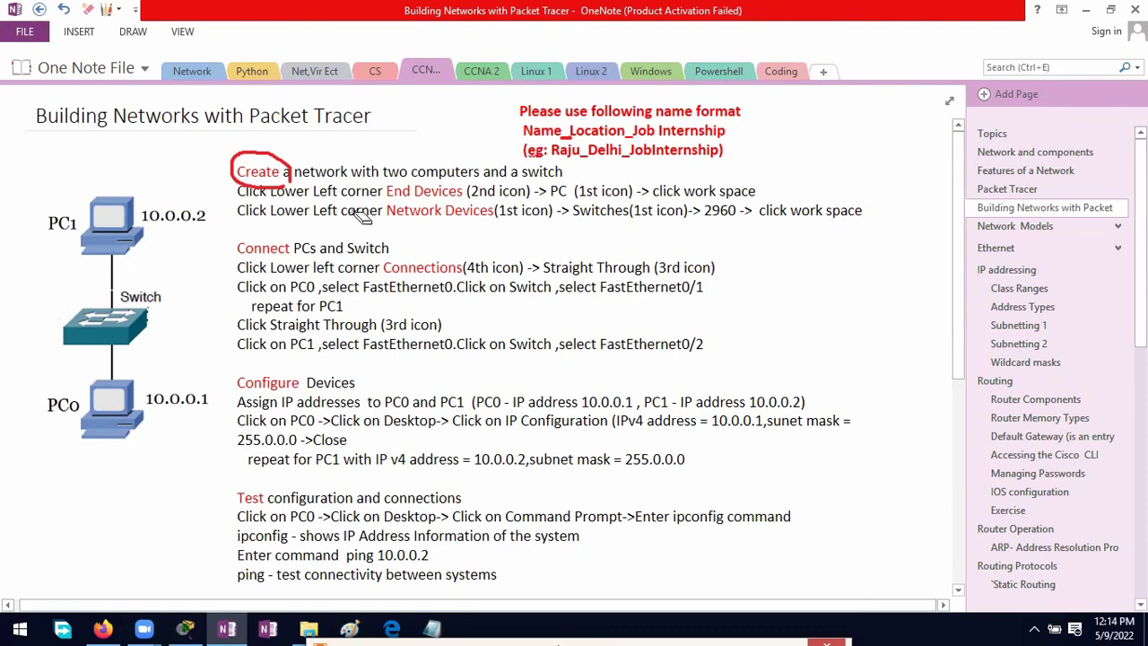
pyautogui.moveTo(291, 228)
pyautogui.mouseDown()
pyautogui.moveTo(243, 235)
pyautogui.moveTo(260, 271)
pyautogui.moveTo(308, 254)
pyautogui.moveTo(303, 240)
pyautogui.mouseUp()
pyautogui.moveTo(308, 383)
pyautogui.mouseDown()
pyautogui.moveTo(261, 353)
pyautogui.moveTo(228, 370)
pyautogui.moveTo(233, 402)
pyautogui.moveTo(262, 412)
pyautogui.moveTo(282, 414)
pyautogui.moveTo(303, 378)
pyautogui.mouseUp()
pyautogui.moveTo(299, 484)
pyautogui.mouseDown()
pyautogui.moveTo(240, 493)
pyautogui.moveTo(251, 527)
pyautogui.moveTo(279, 504)
pyautogui.mouseUp()
# Step: Under PROCEDURE, add the steps 'Create network with devices' and 'Connect devices with media'
pyautogui.click(433, 628)
pyautogui.click(113, 99)
pyautogui.press('Return')
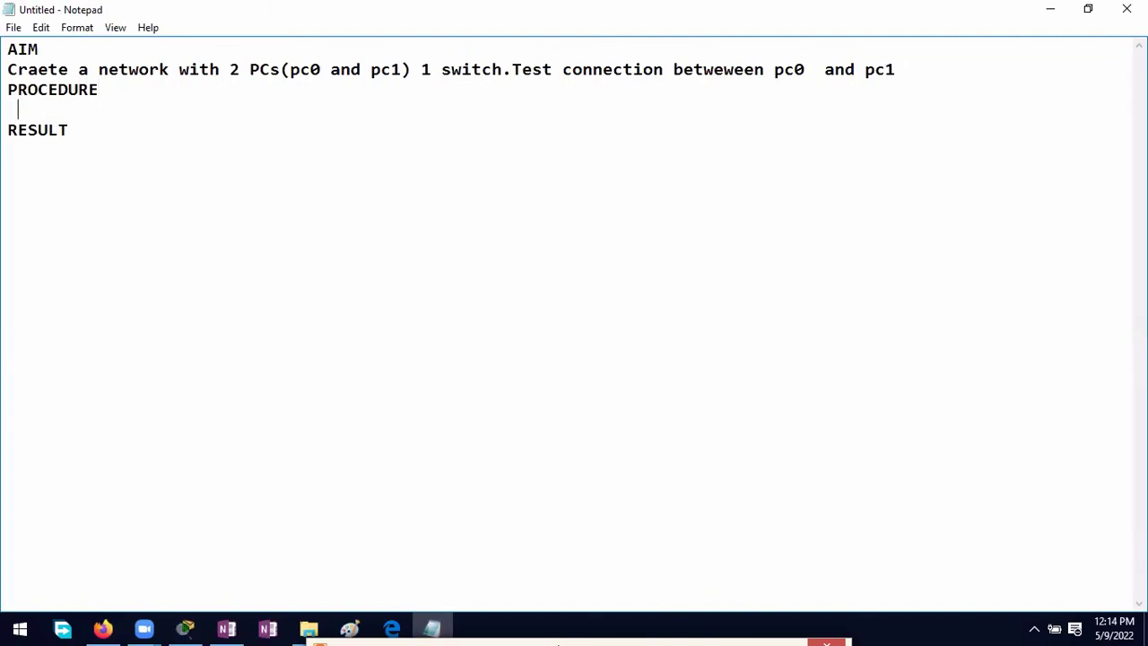
pyautogui.write('Create net')
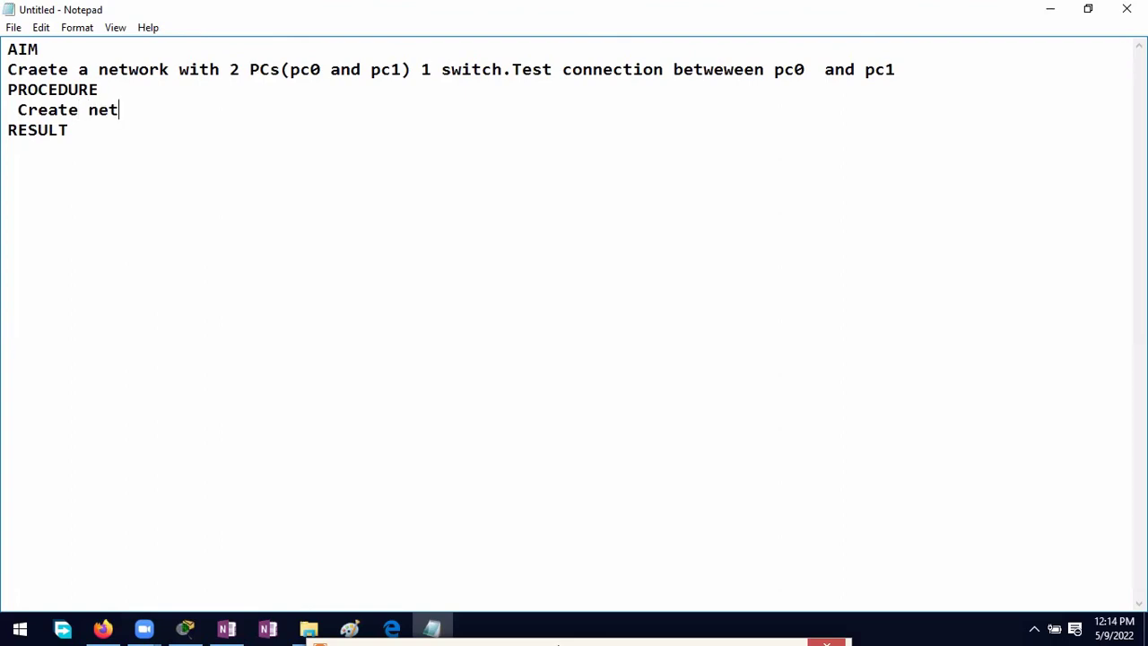
pyautogui.write('work with devices')
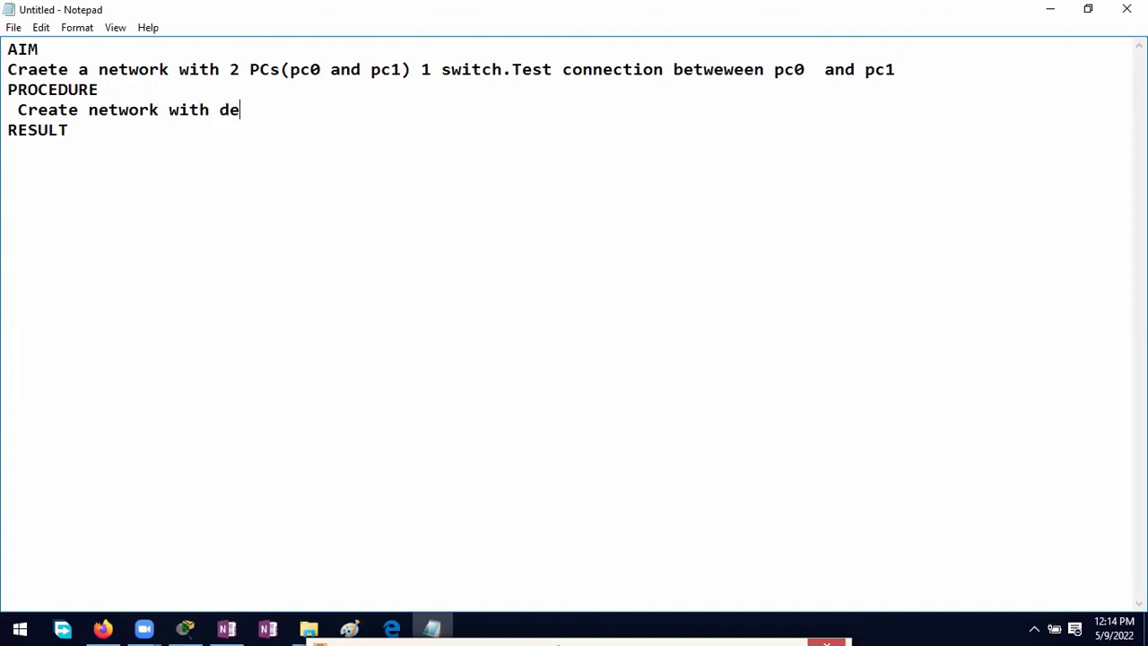
pyautogui.press('Return')
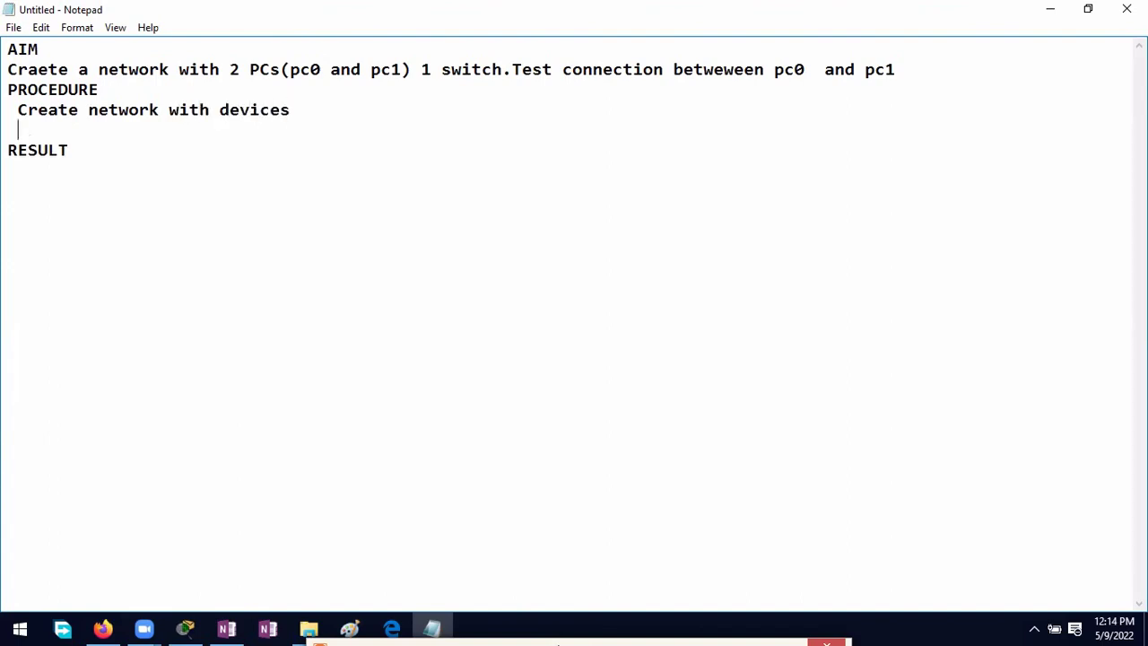
pyautogui.write('Connect devices with ')
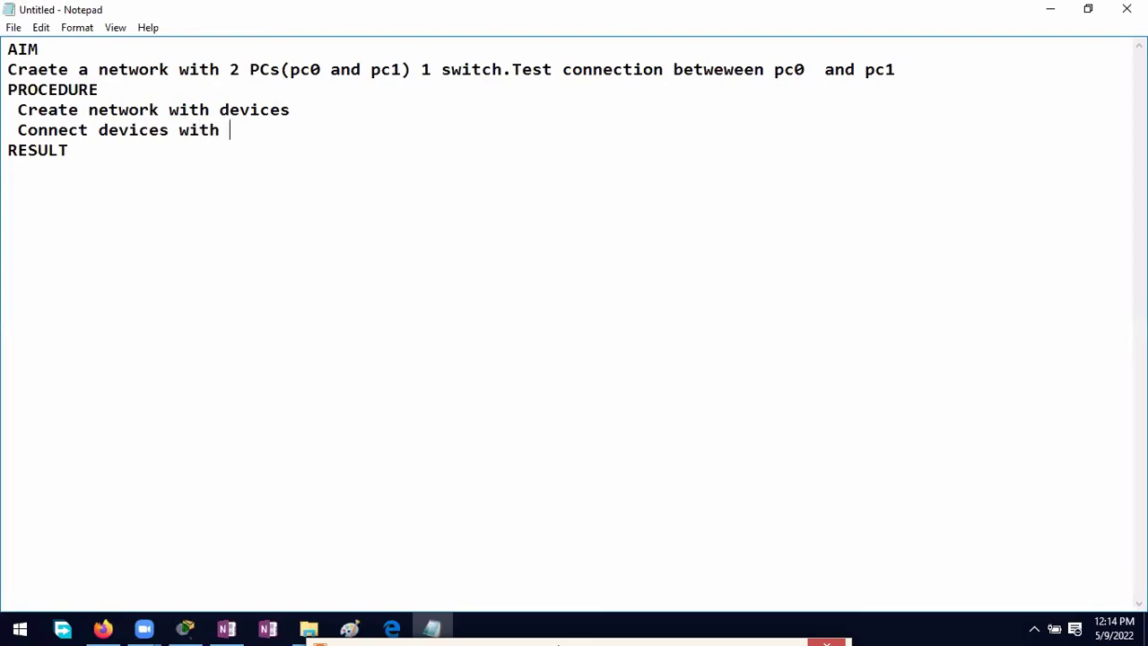
pyautogui.write('media')
# Step: Add the step 'Configure network paramater(IP address,subnetmask,etc)', muting the meeting microphone midway
pyautogui.press('Return')
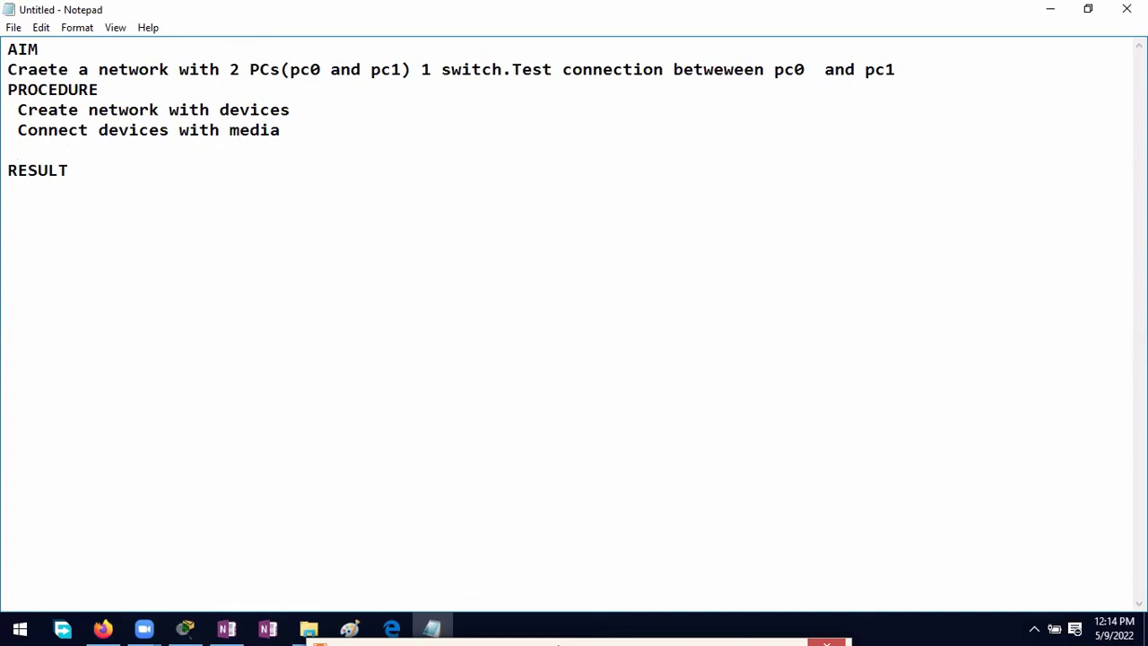
pyautogui.write('Configure ')
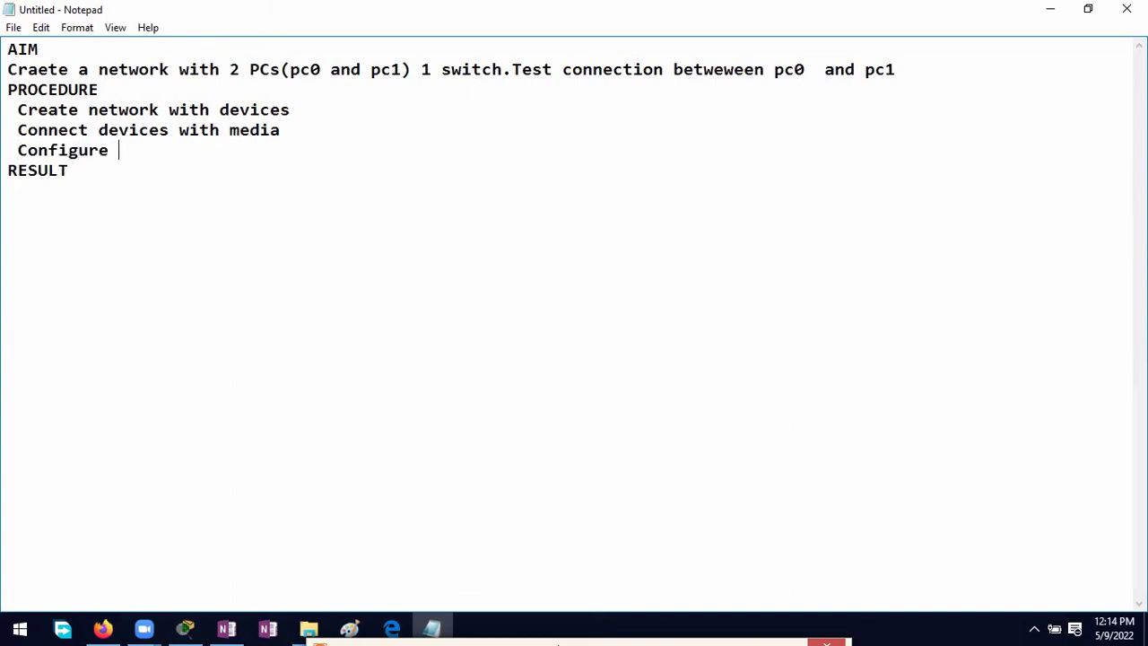
pyautogui.write('network parama')
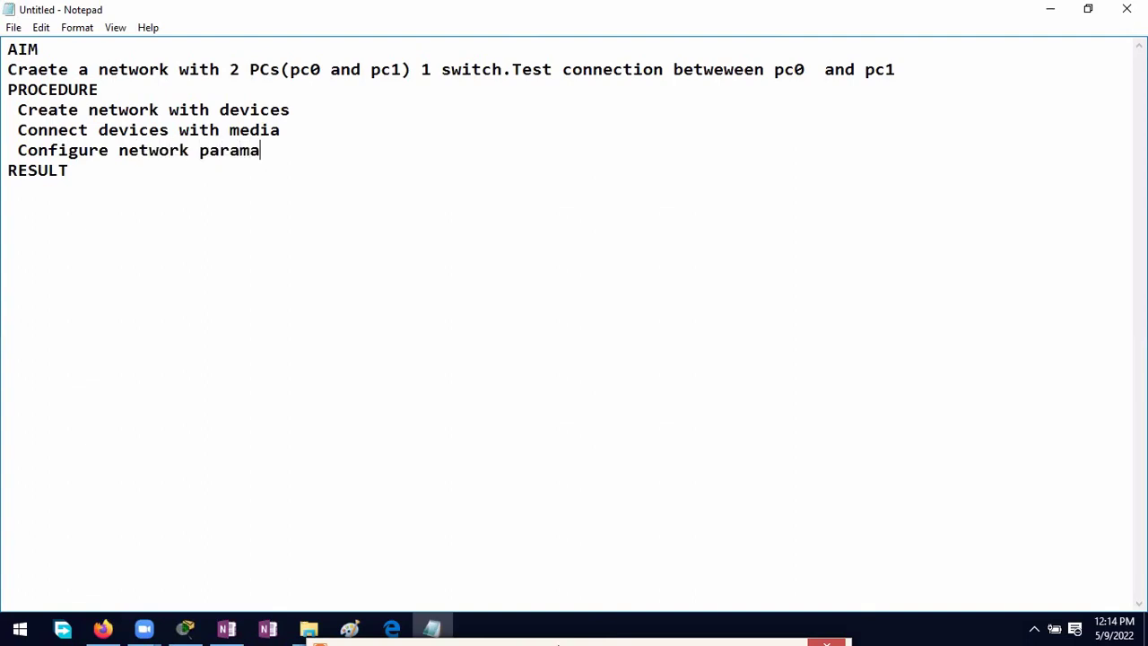
pyautogui.write('tere')
pyautogui.press('BackSpace')
pyautogui.write('(IP aadd')
pyautogui.press('BackSpace')
pyautogui.press('BackSpace')
pyautogui.press('BackSpace')
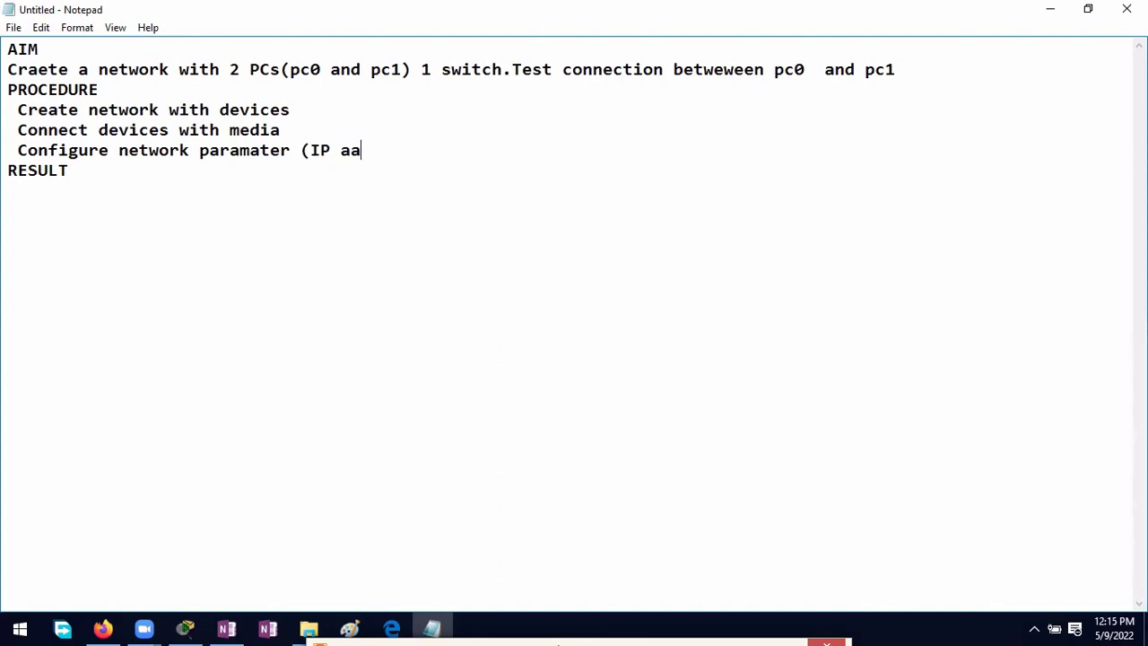
pyautogui.write('dd')
pyautogui.press('BackSpace')
pyautogui.write('dress')
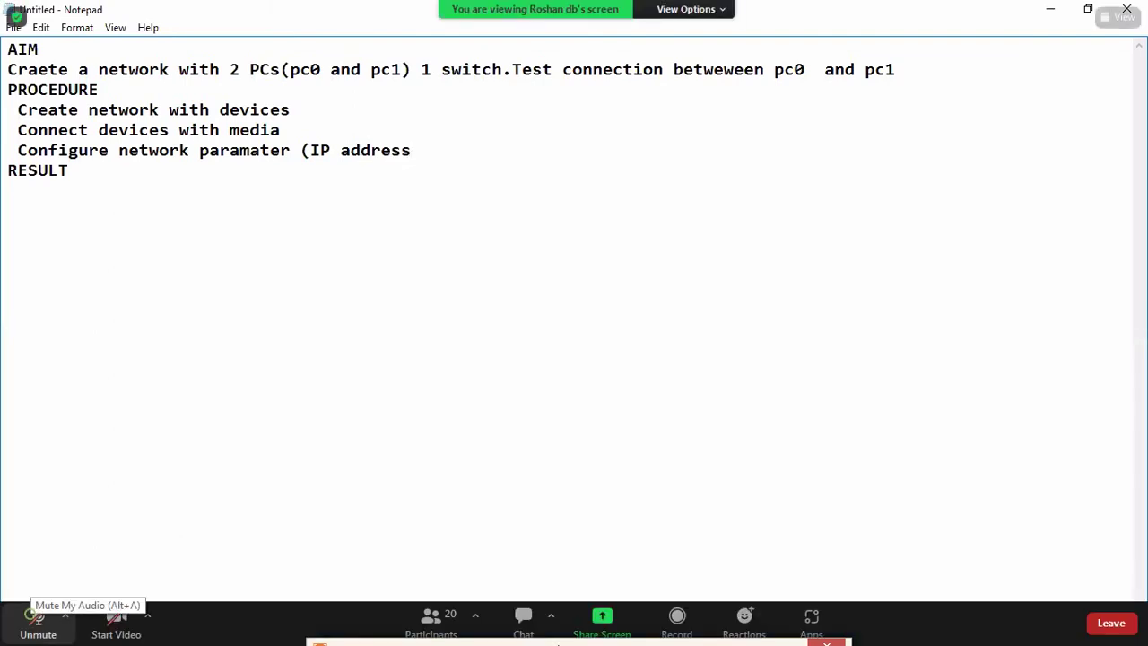
pyautogui.click(39, 619)
pyautogui.write(',su')
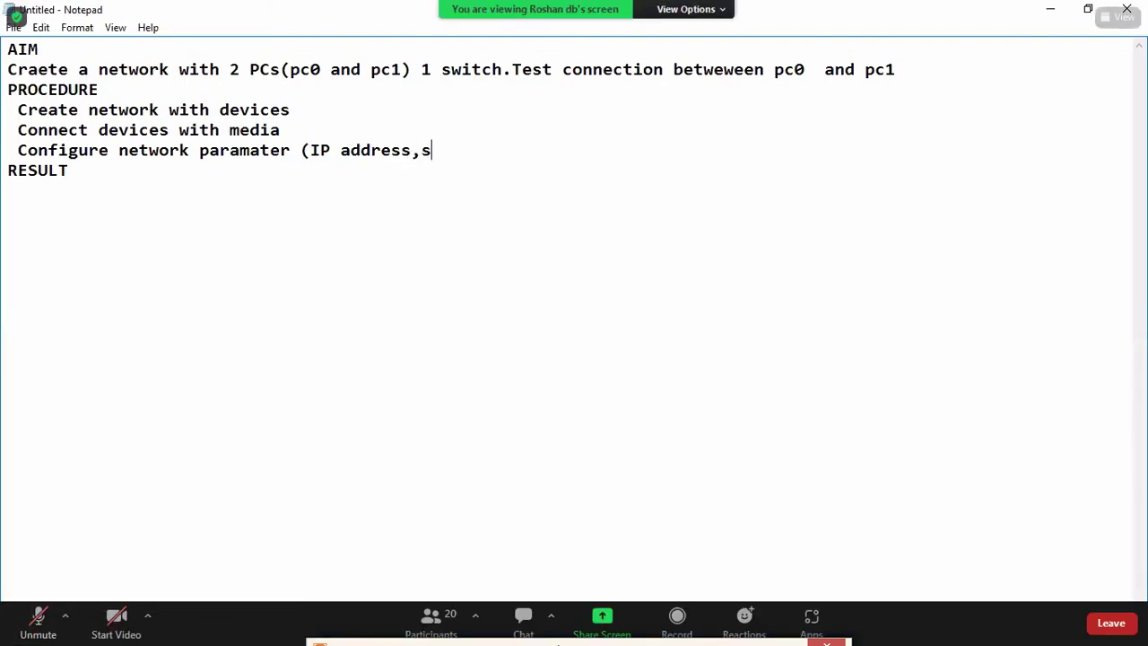
pyautogui.write('bnetmask,etc)')
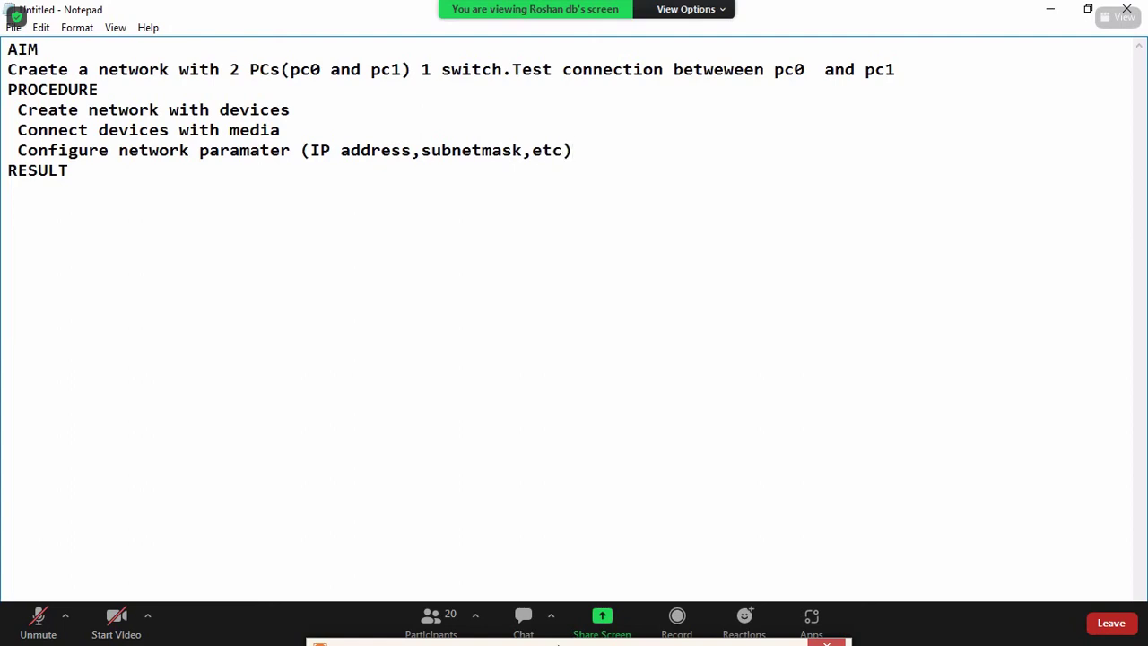
# Step: Add a 'Test connection' step and open a blank sub-line under 'Create network with devices'
pyautogui.press('Return')
pyautogui.write('T')
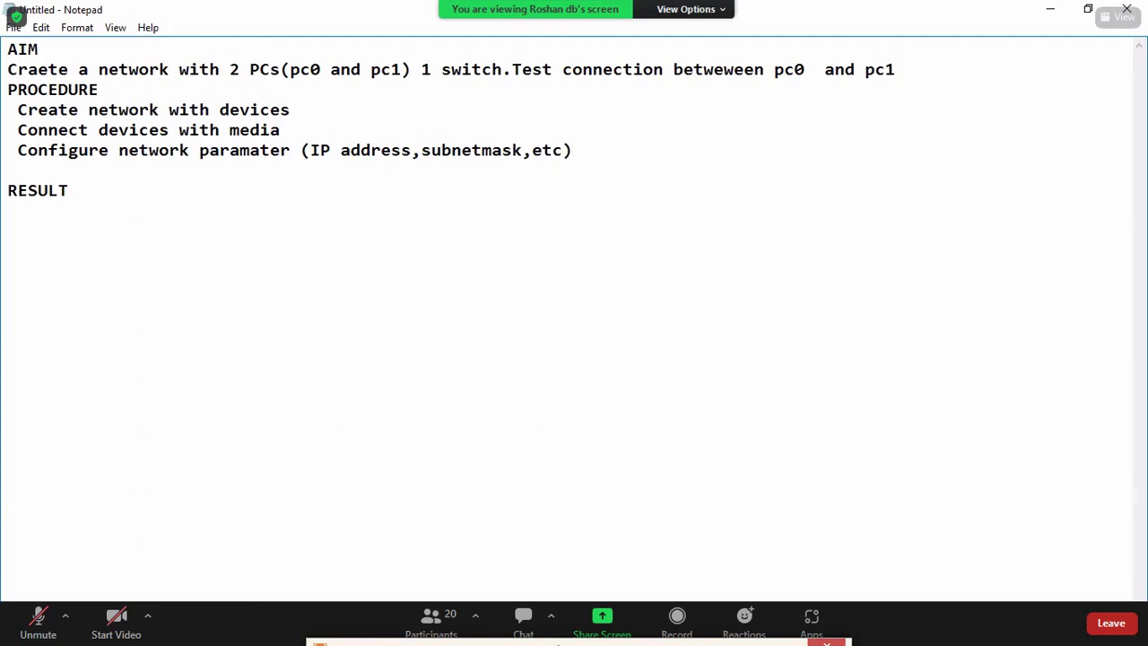
pyautogui.write('est c')
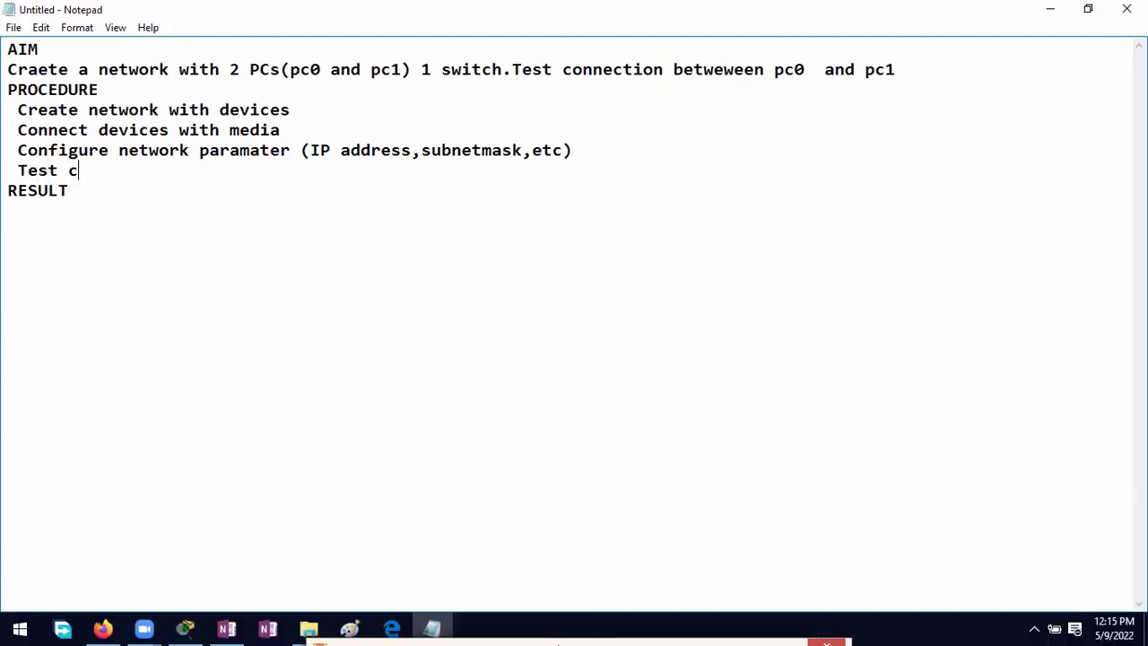
pyautogui.write('onnect')
pyautogui.press('BackSpace')
pyautogui.write('ion')
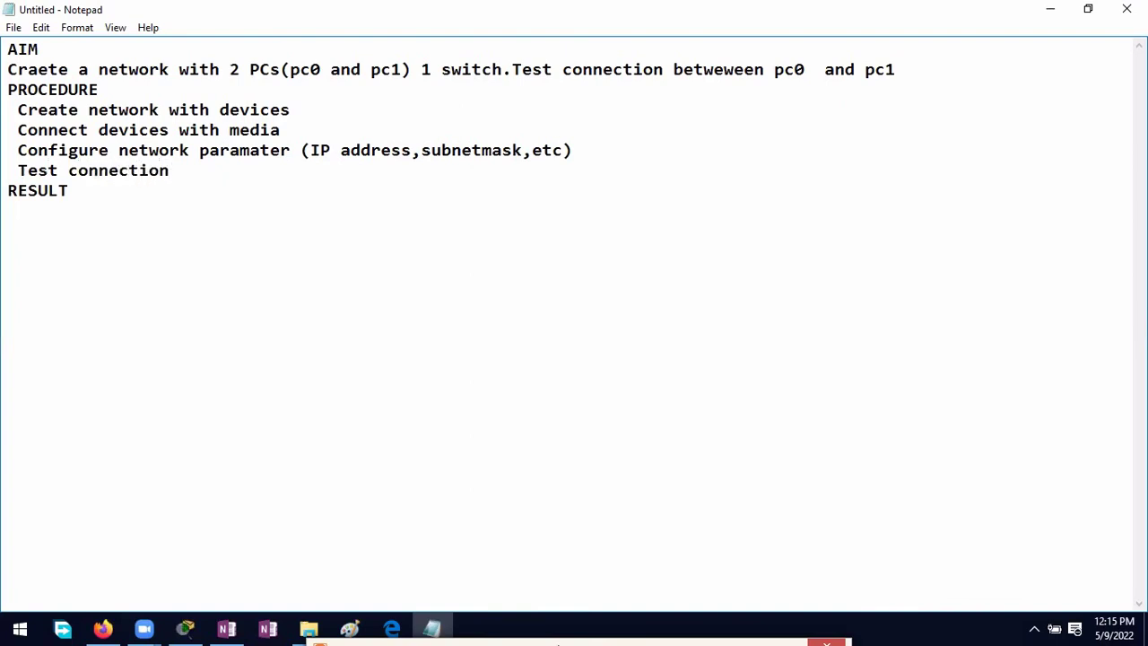
pyautogui.click(294, 114)
pyautogui.press('Return')
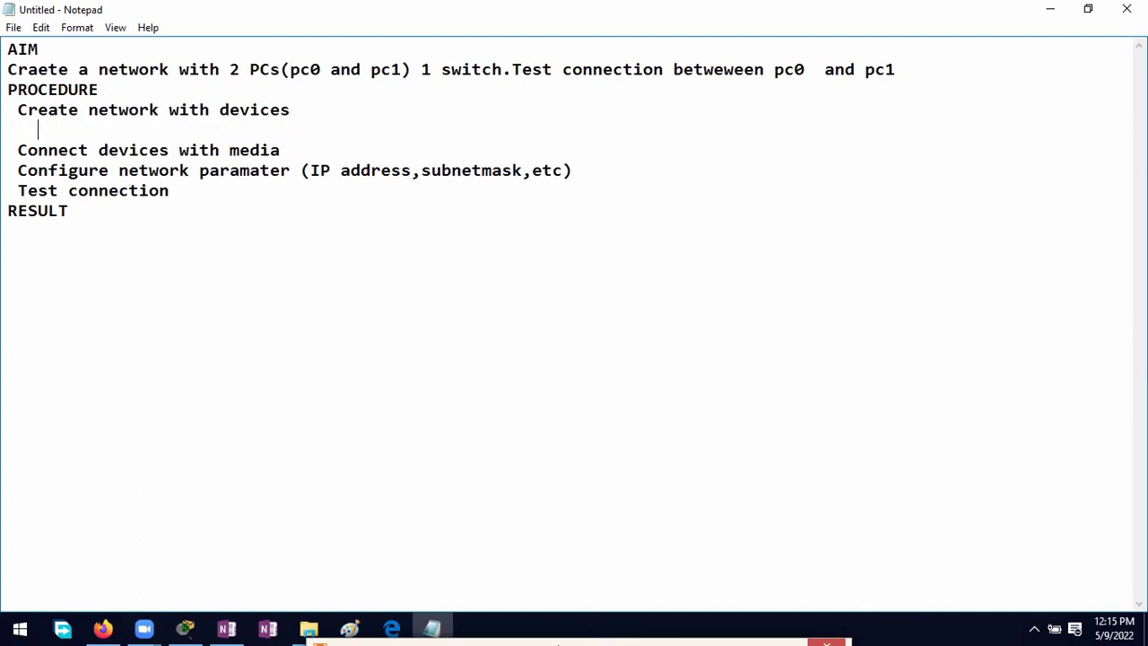
pyautogui.click(227, 630)
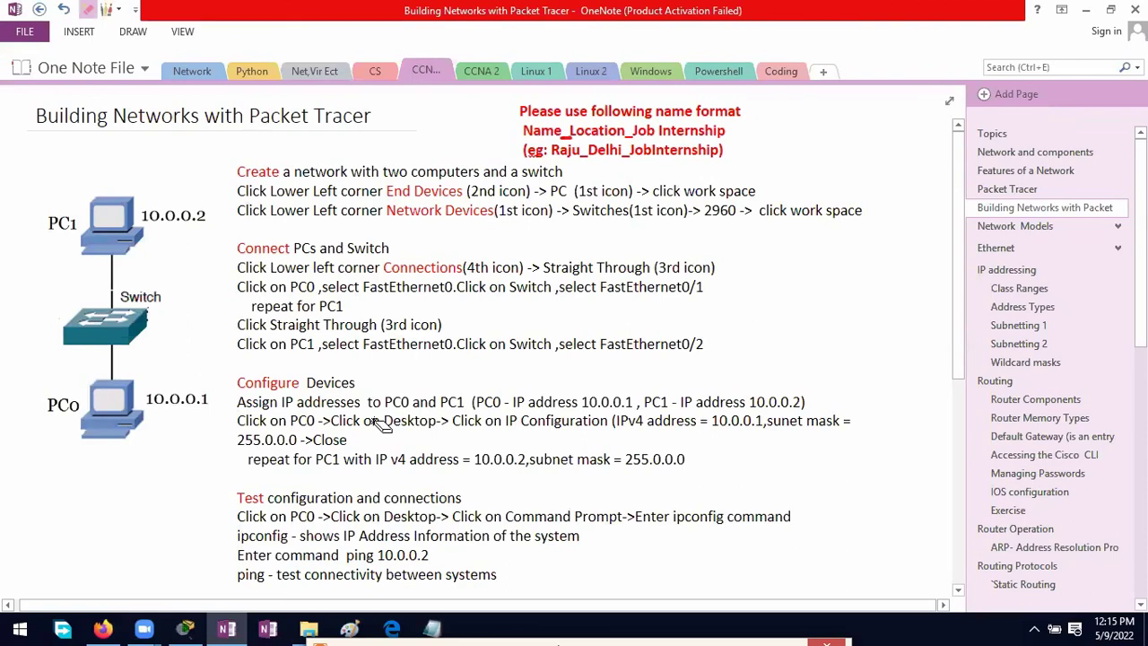
# Step: Choose a built-in pen from OneNote's quick-access pen gallery
pyautogui.click(110, 9)
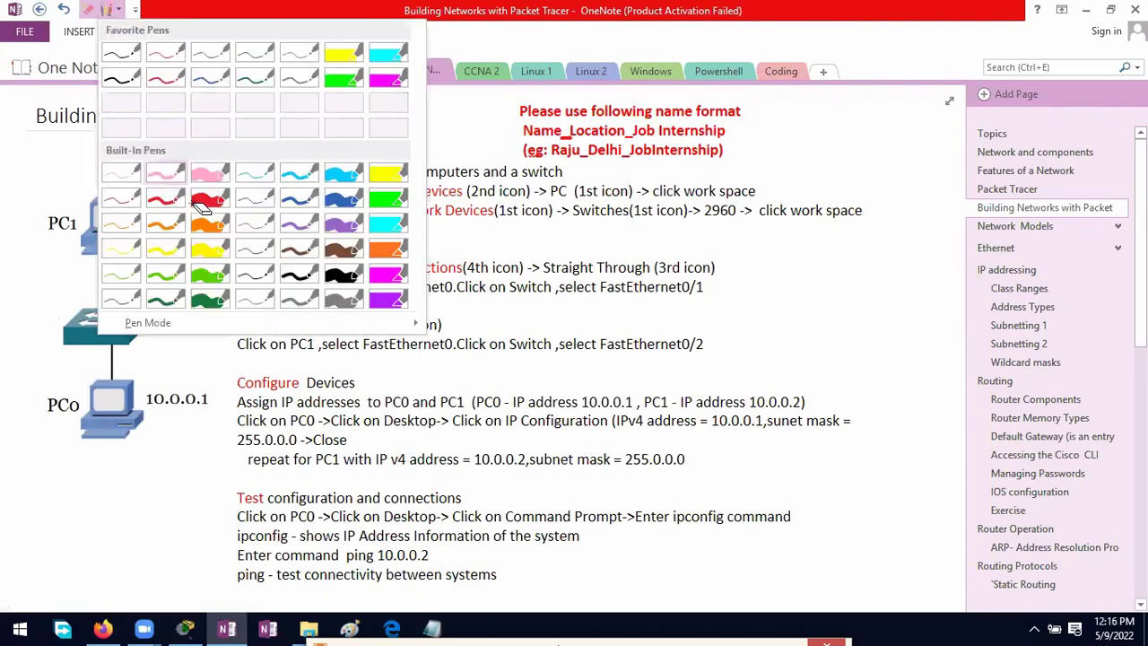
pyautogui.click(278, 195)
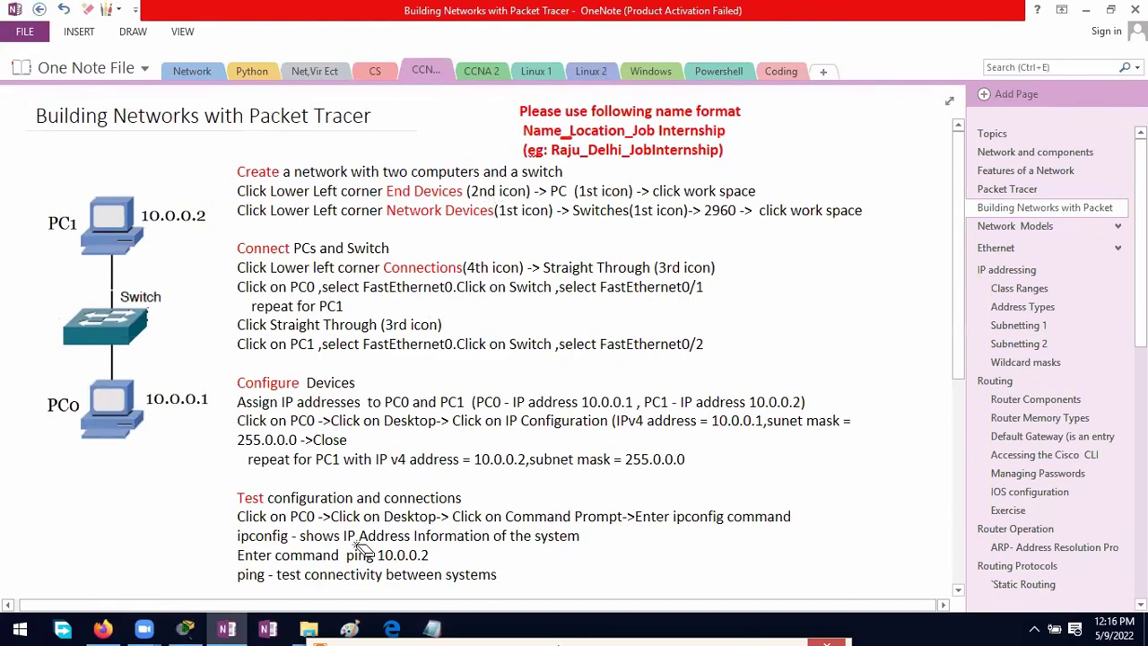
pyautogui.click(184, 628)
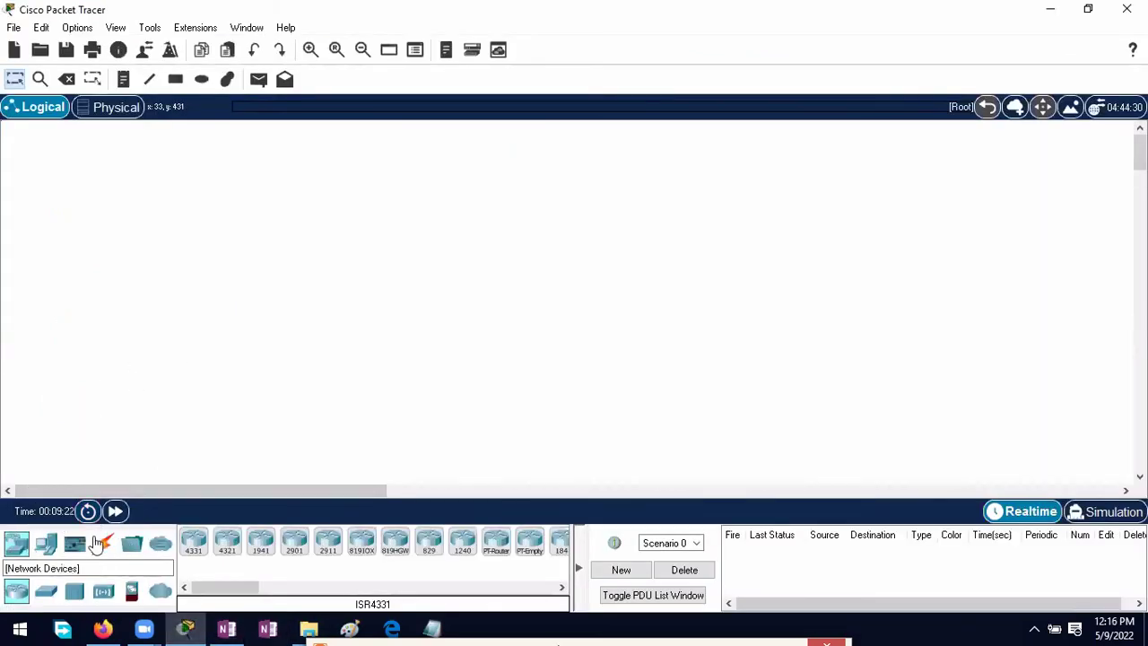
# Step: Place a PC, PC0, on the Packet Tracer workspace from End Devices
pyautogui.click(51, 547)
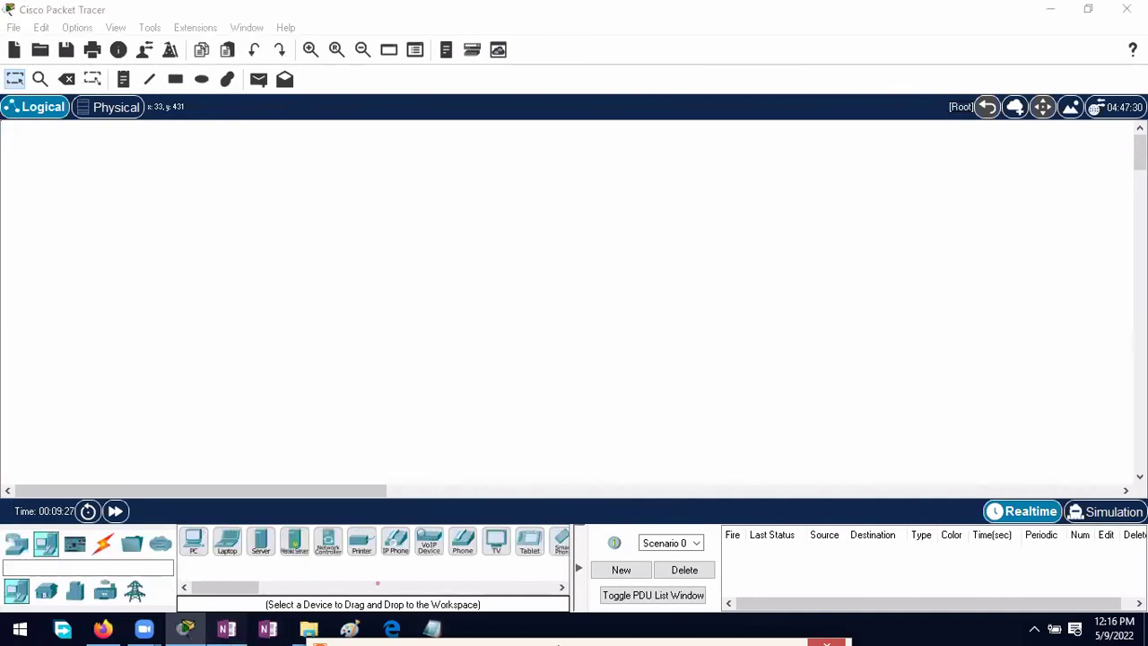
pyautogui.click(226, 627)
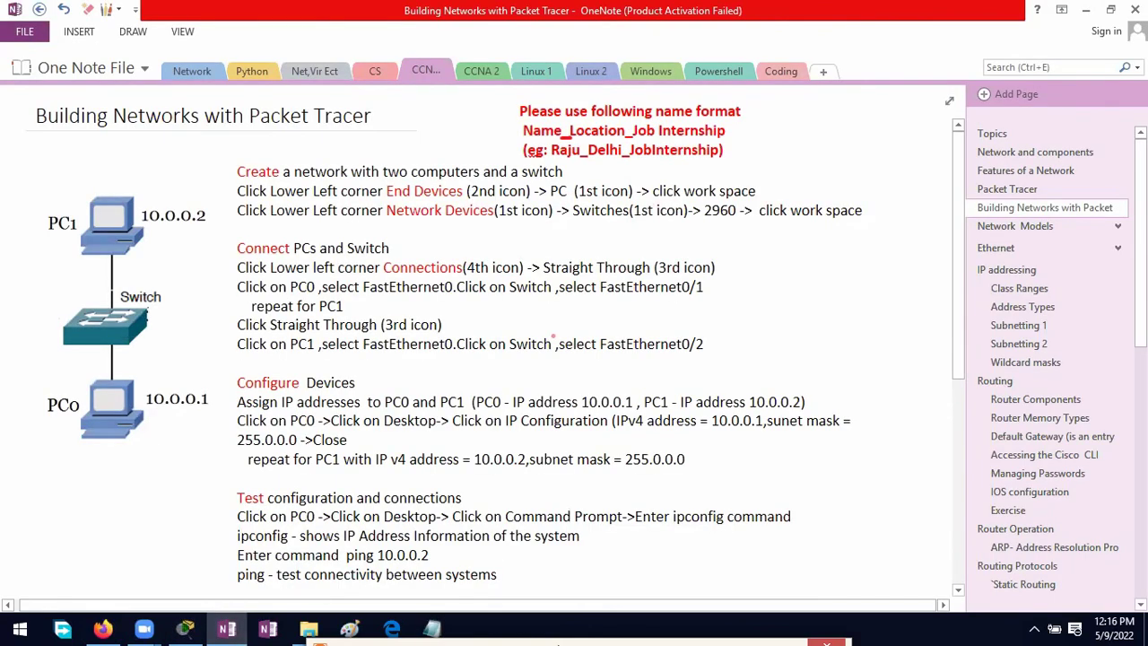
pyautogui.click(184, 628)
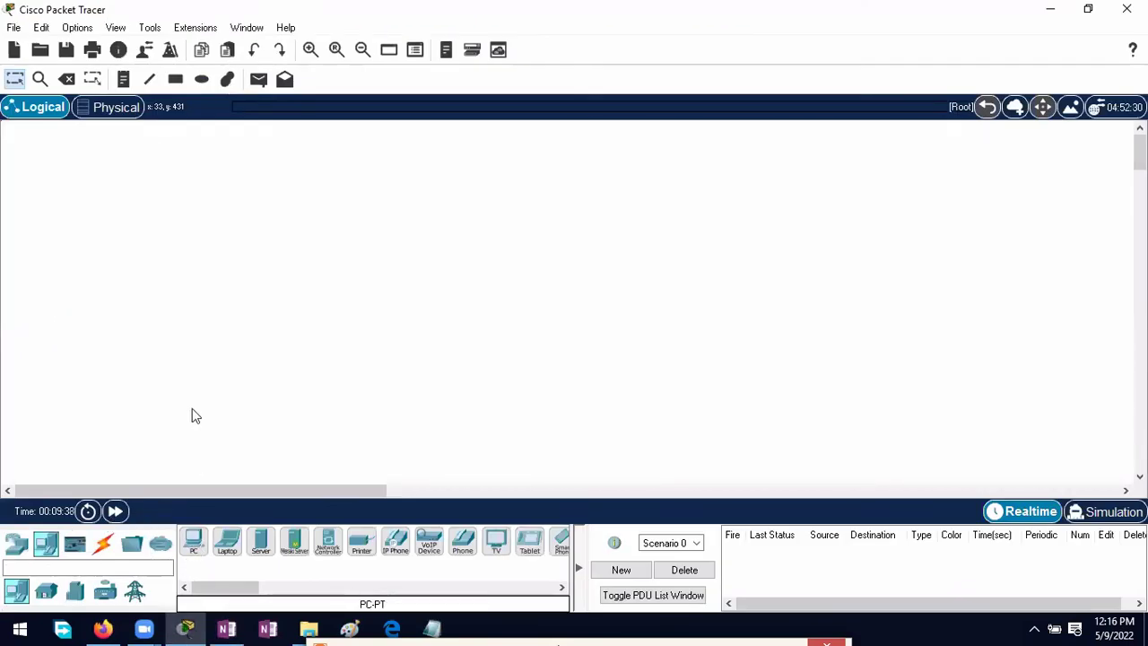
pyautogui.click(195, 541)
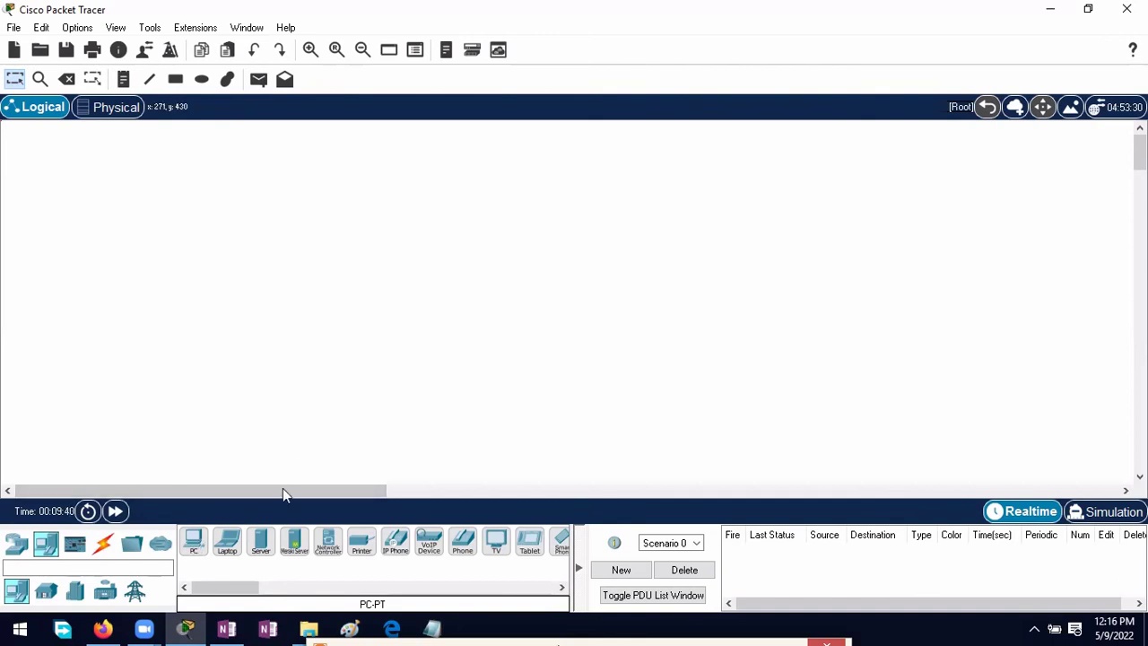
pyautogui.click(334, 384)
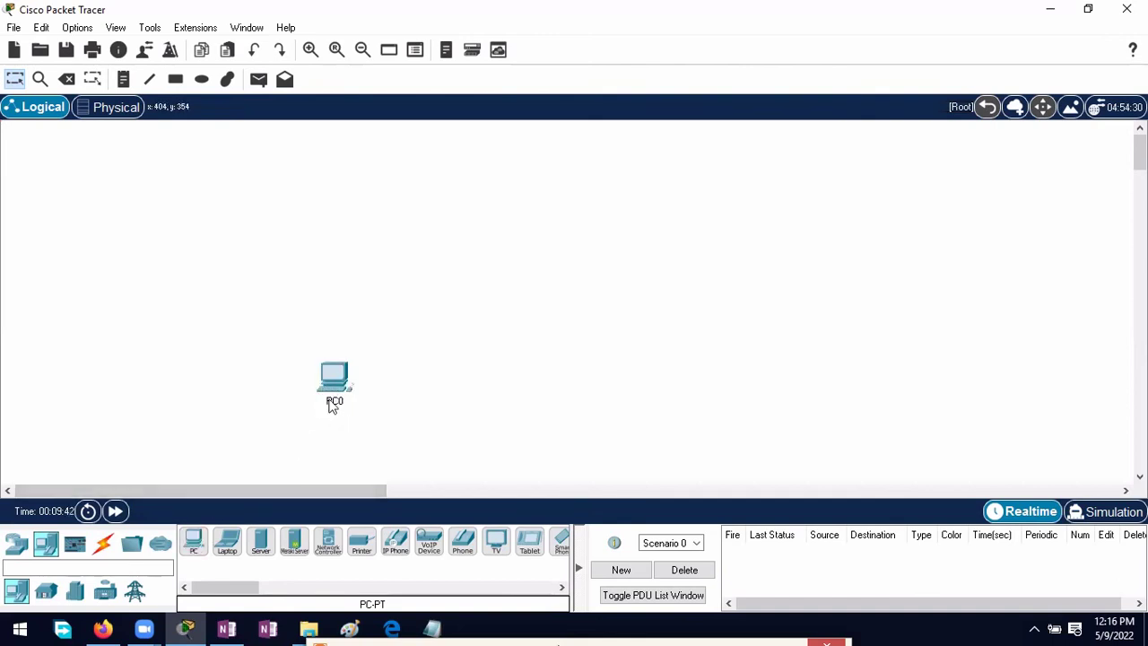
pyautogui.click(432, 628)
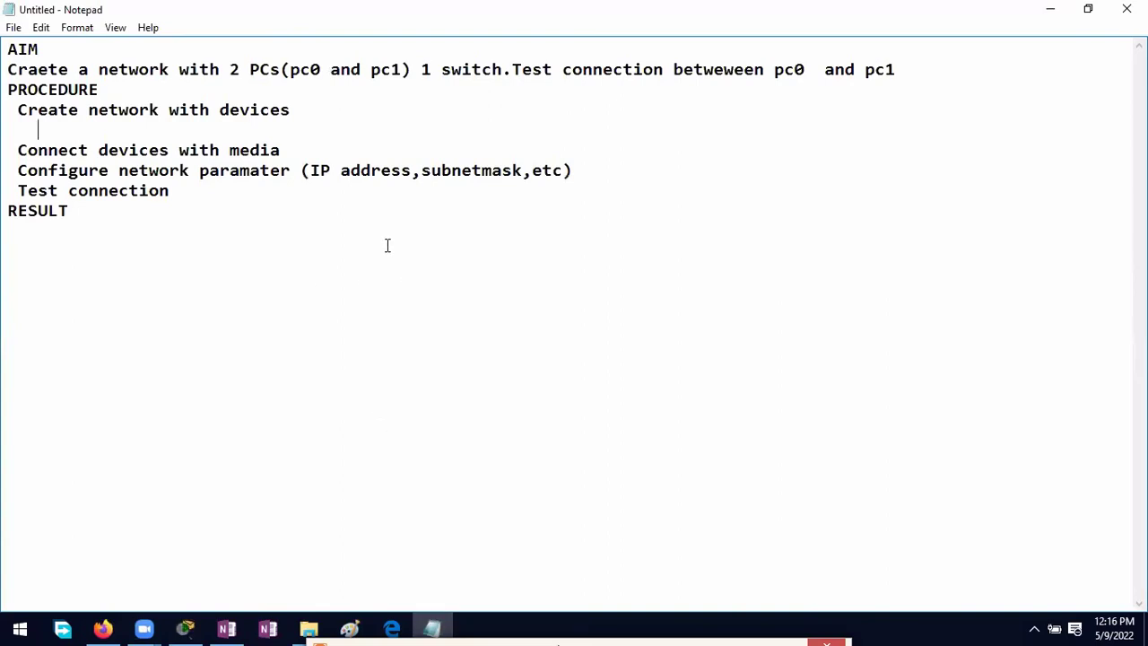
# Step: Write the sub-step 'Click End devices,select PC,click workspace(adds pc0)'
pyautogui.write('Click e')
pyautogui.press('BackSpace')
pyautogui.write('End')
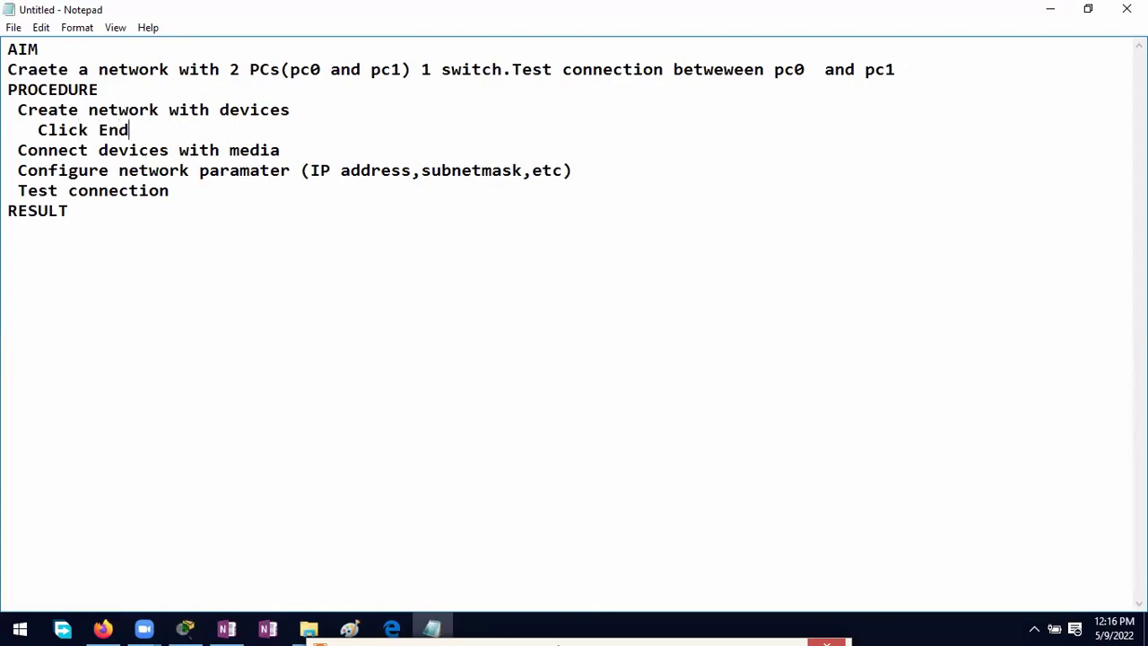
pyautogui.write(' devices')
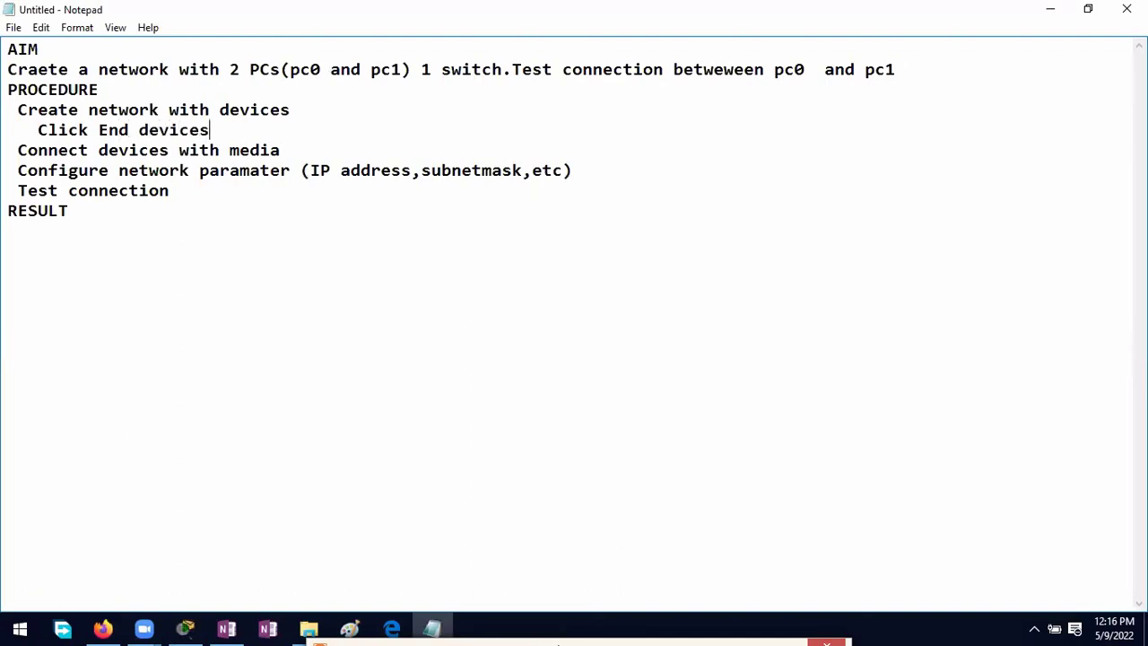
pyautogui.write(',select PC')
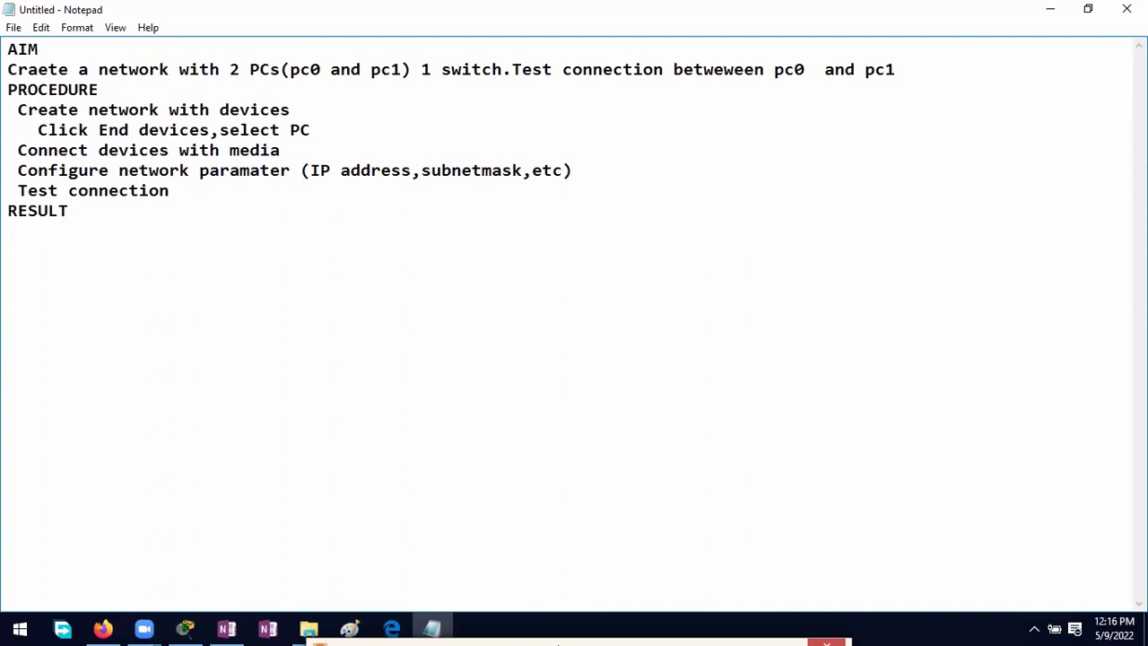
pyautogui.write(',click workspace')
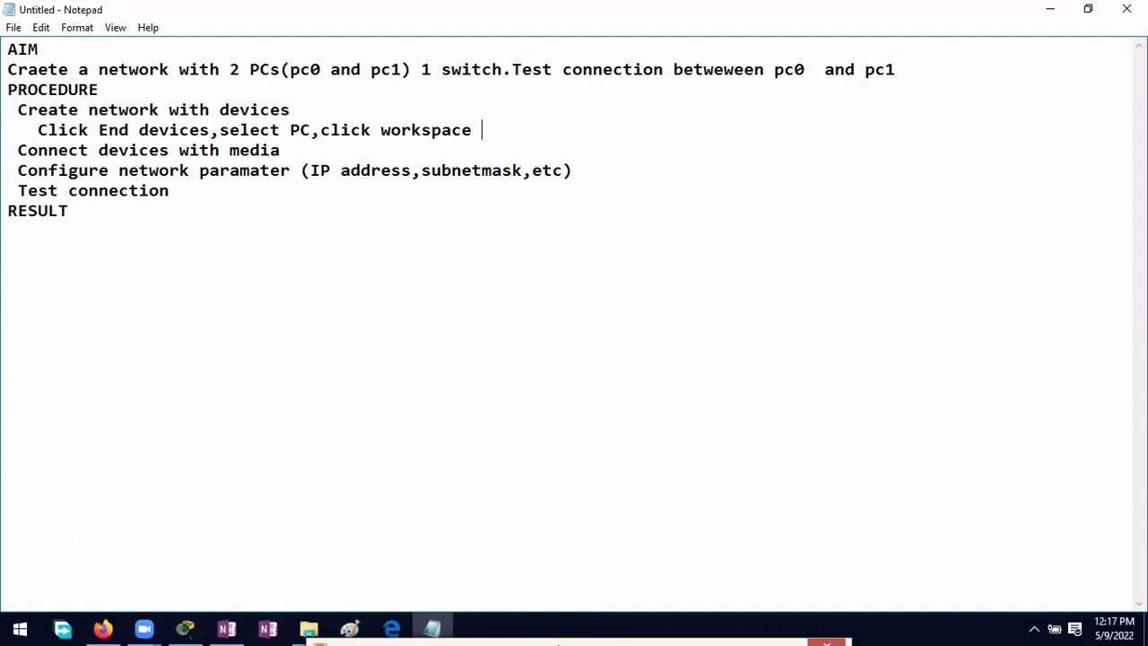
pyautogui.write('(adds pc0)')
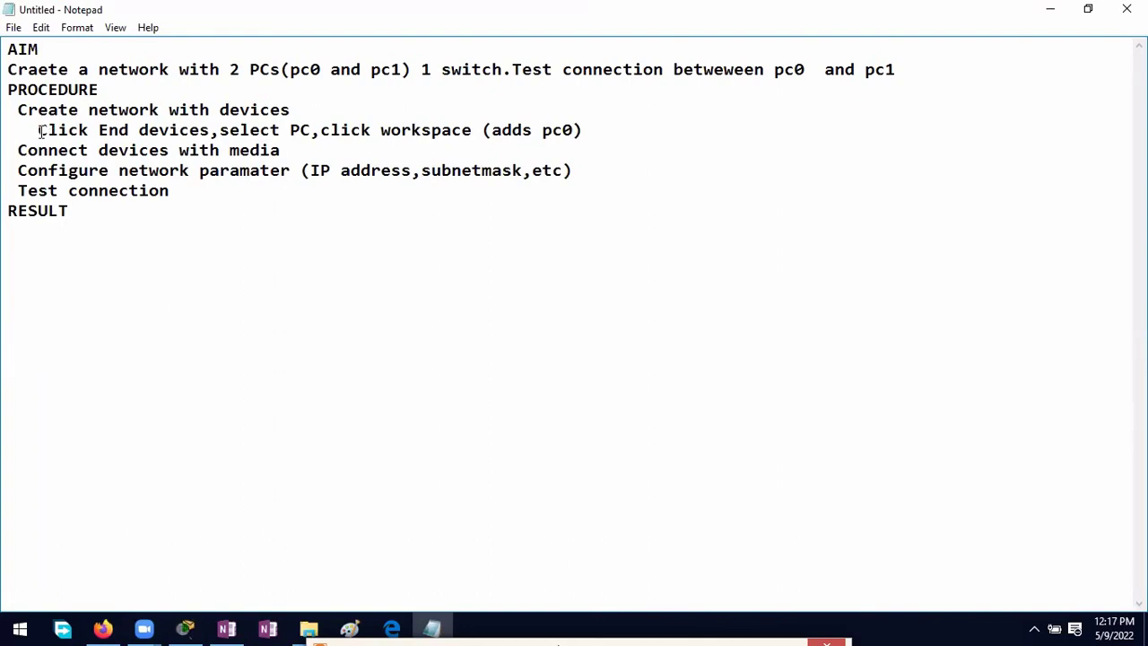
# Step: Duplicate that sub-step on the next line and change its pc0 to pc1
pyautogui.moveTo(37, 130); pyautogui.dragTo(581, 130)
pyautogui.hotkey('ctrl', 'c')
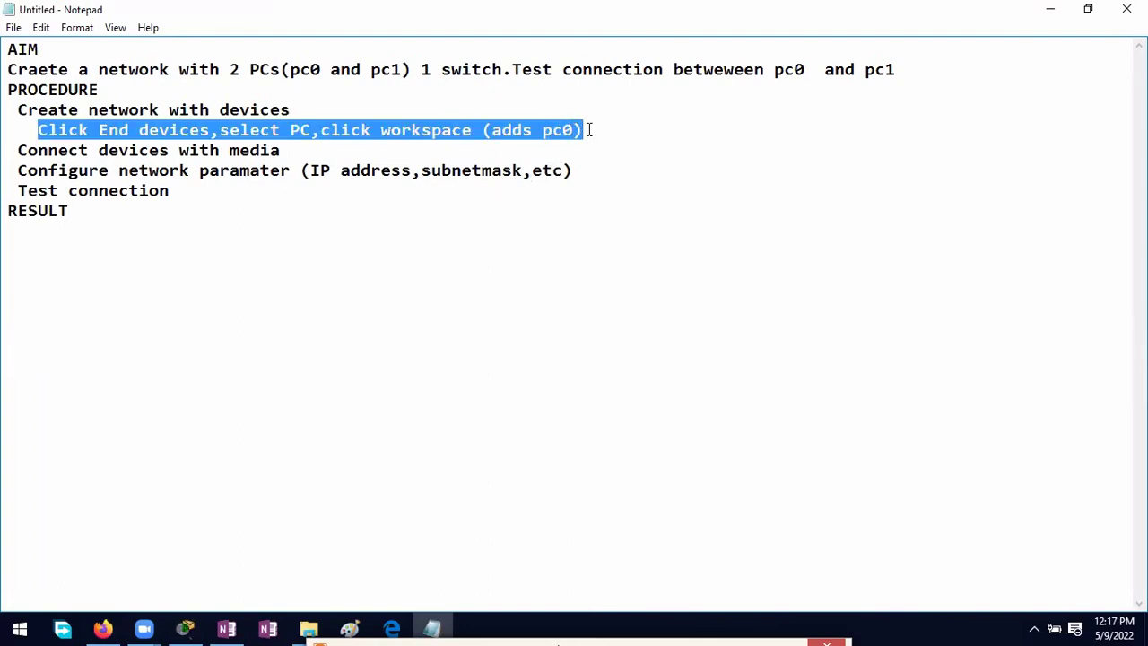
pyautogui.click(596, 132)
pyautogui.press('Return')
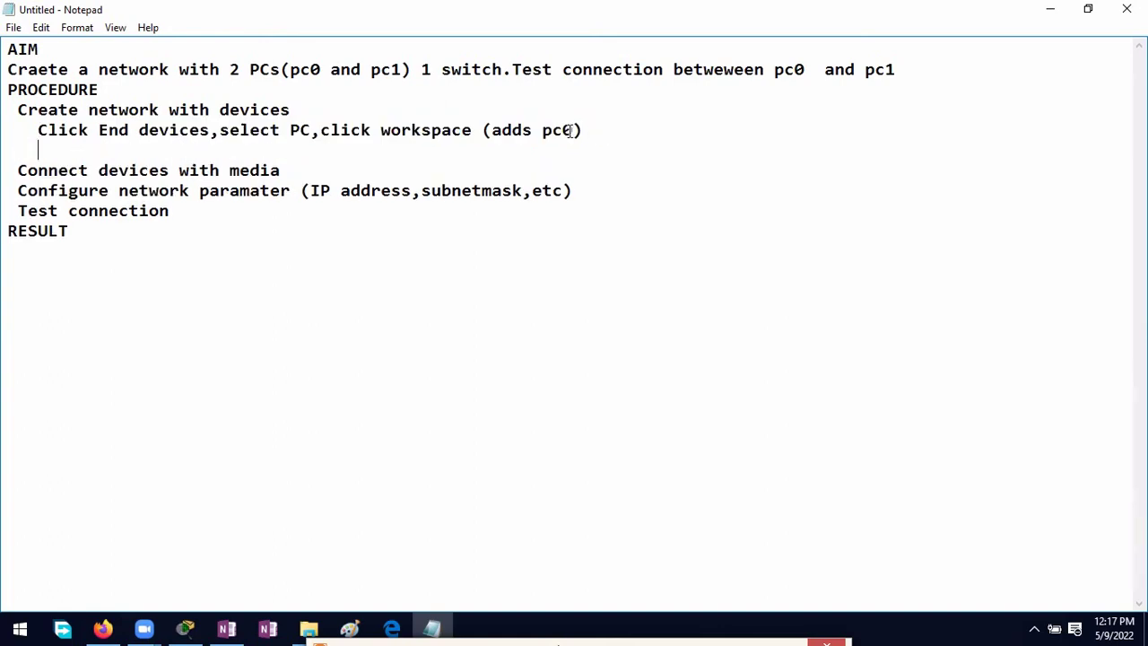
pyautogui.hotkey('ctrl', 'v')
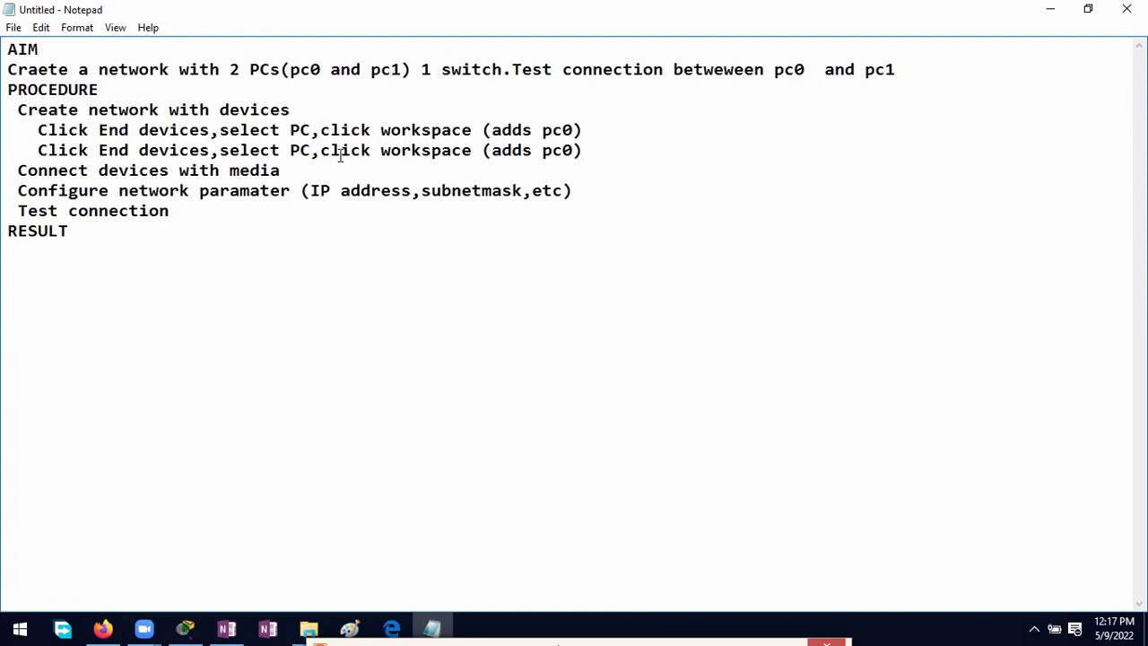
pyautogui.click(561, 151)
pyautogui.press('Delete')
pyautogui.write('1')
pyautogui.click(186, 627)
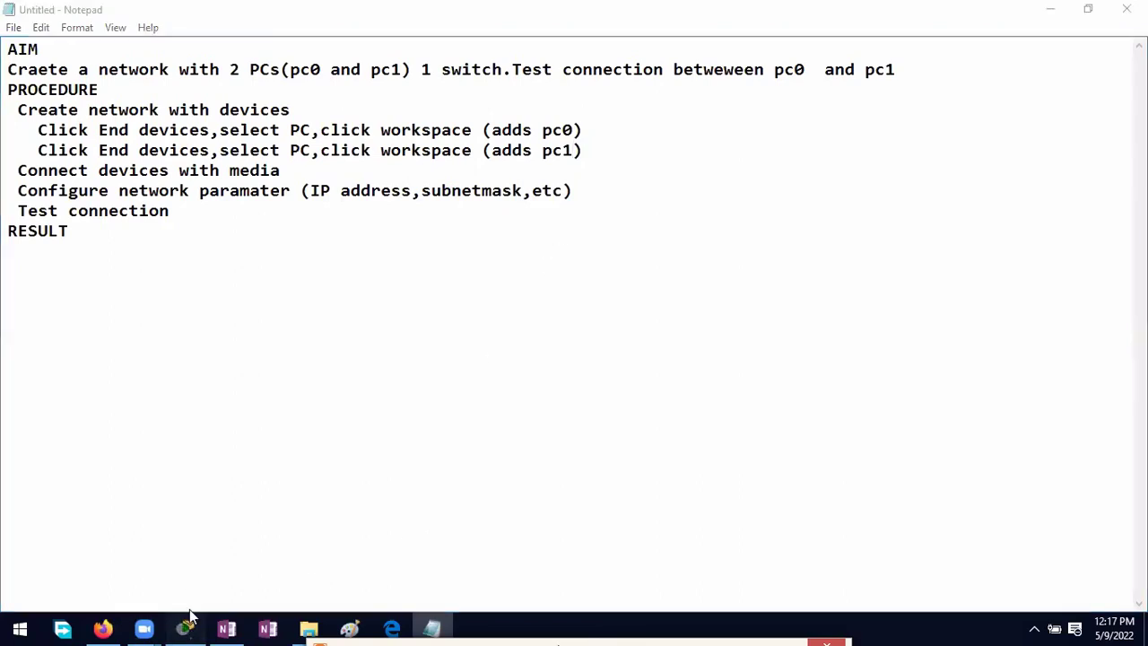
# Step: Place PC1 above PC0, then list the switch models under Network Devices
pyautogui.click(46, 543)
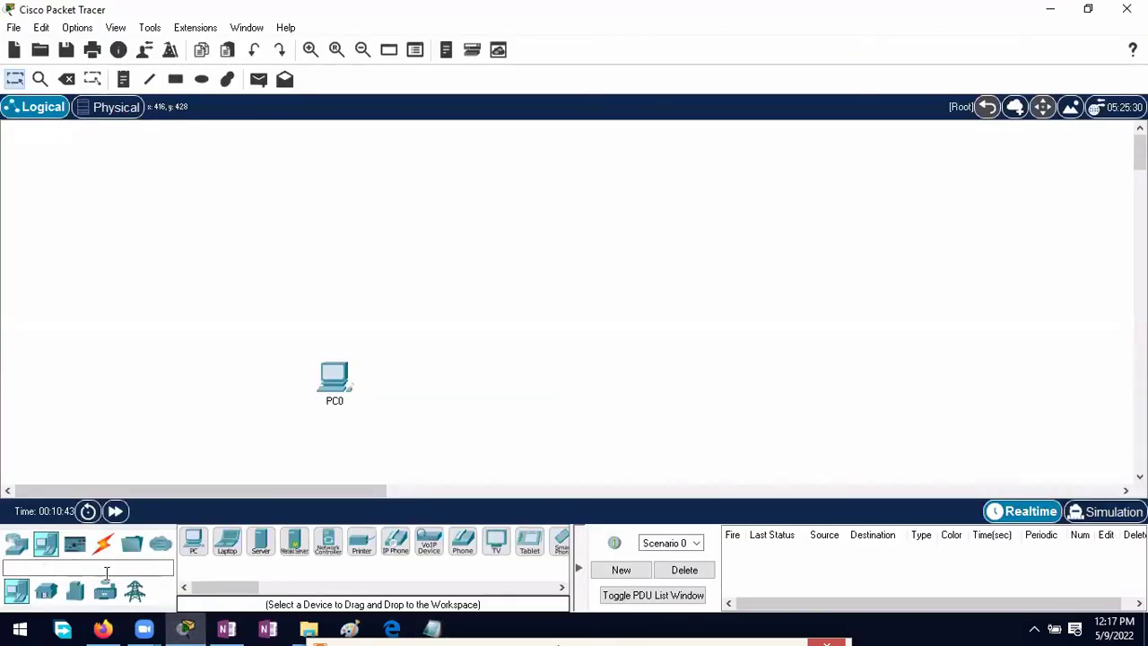
pyautogui.click(194, 542)
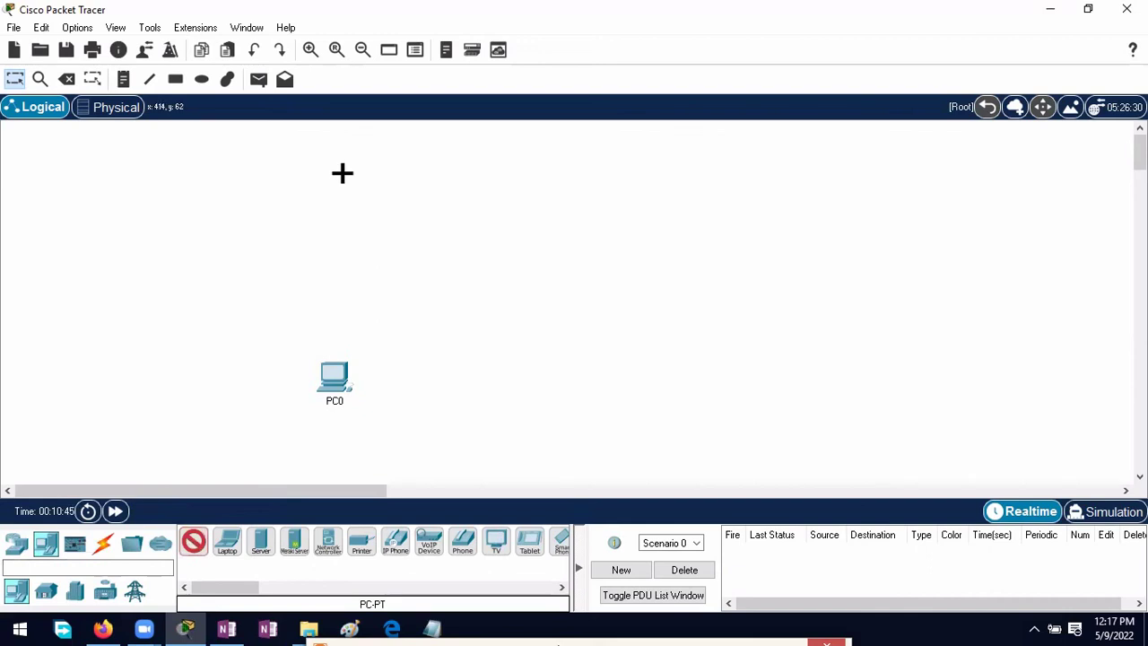
pyautogui.click(333, 175)
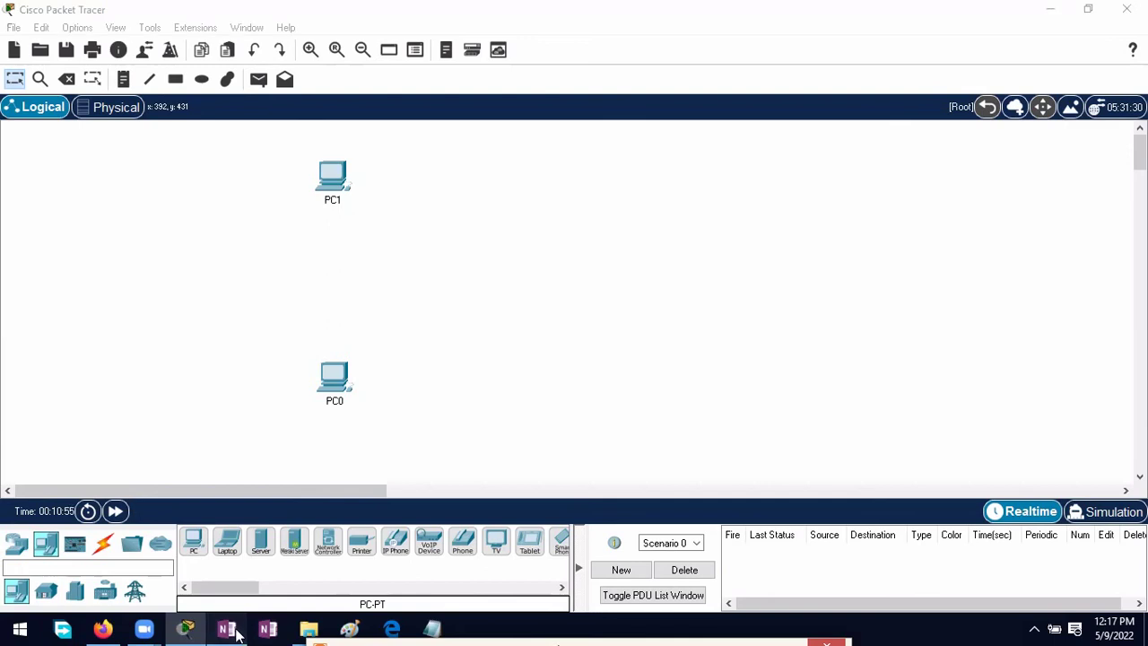
pyautogui.hotkey('alt', 'Tab')
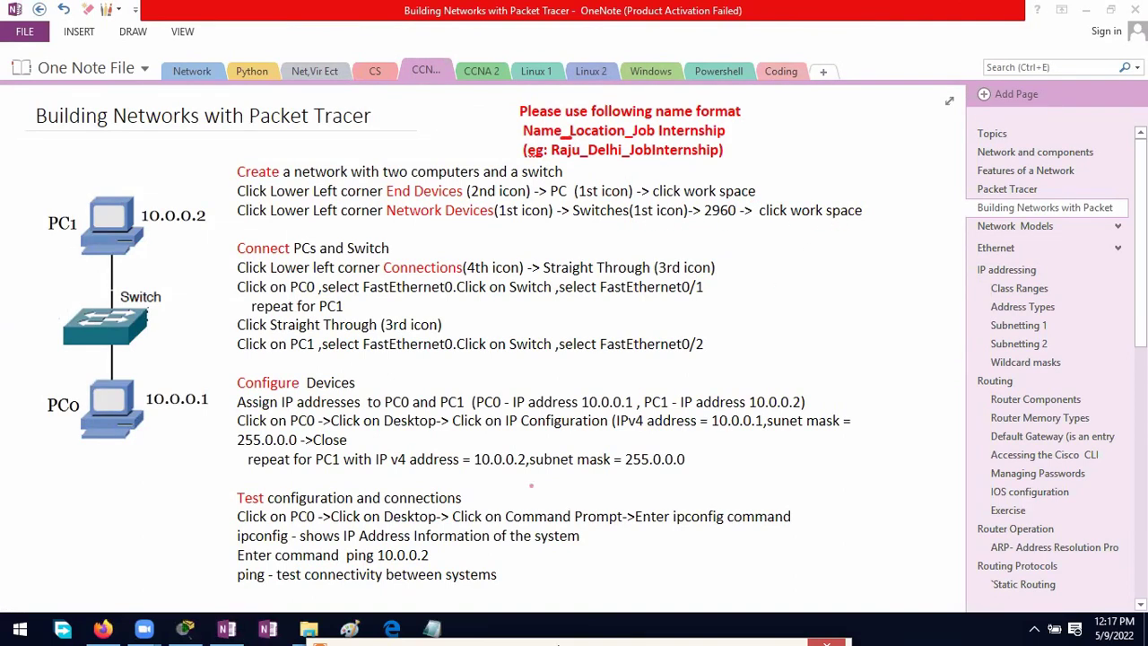
pyautogui.click(185, 630)
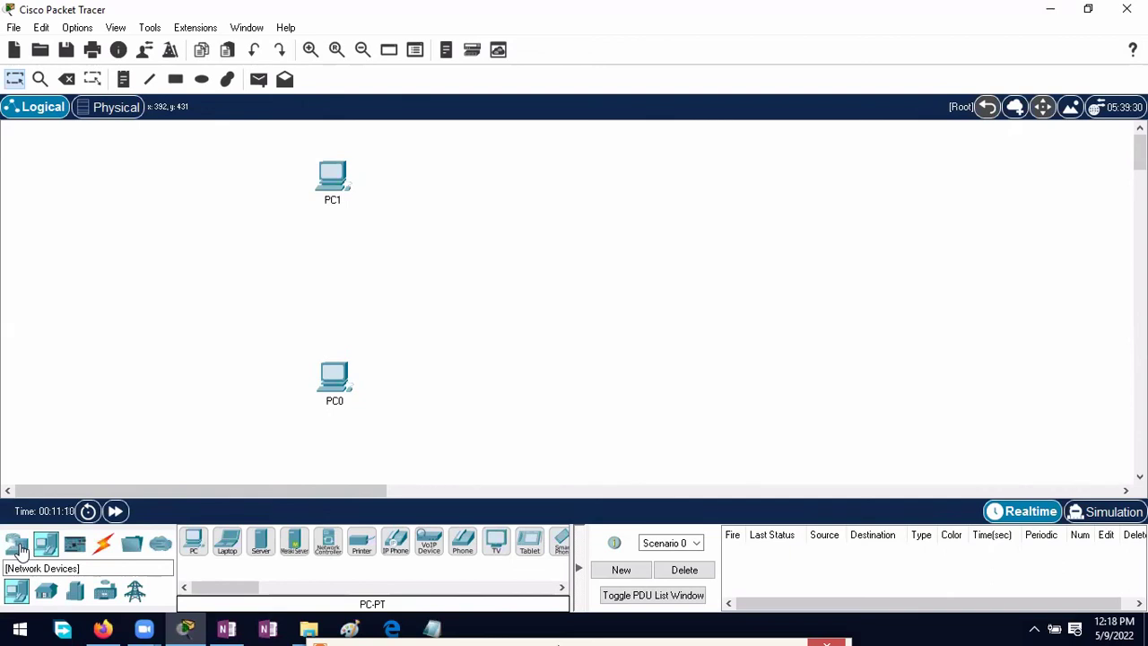
pyautogui.click(18, 546)
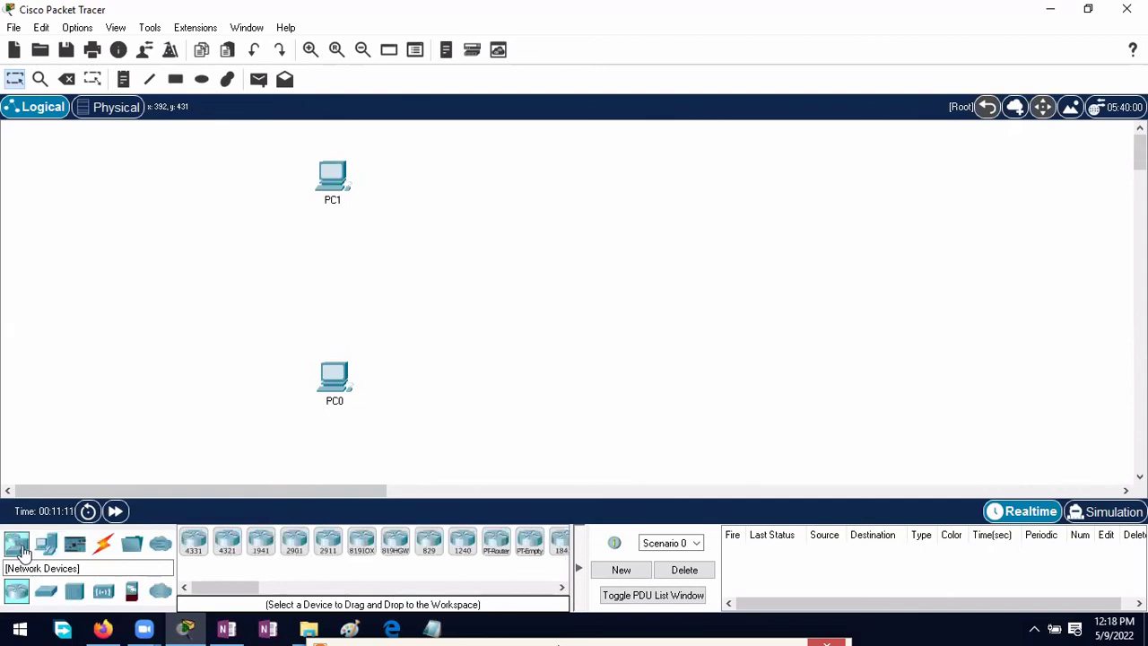
pyautogui.click(45, 591)
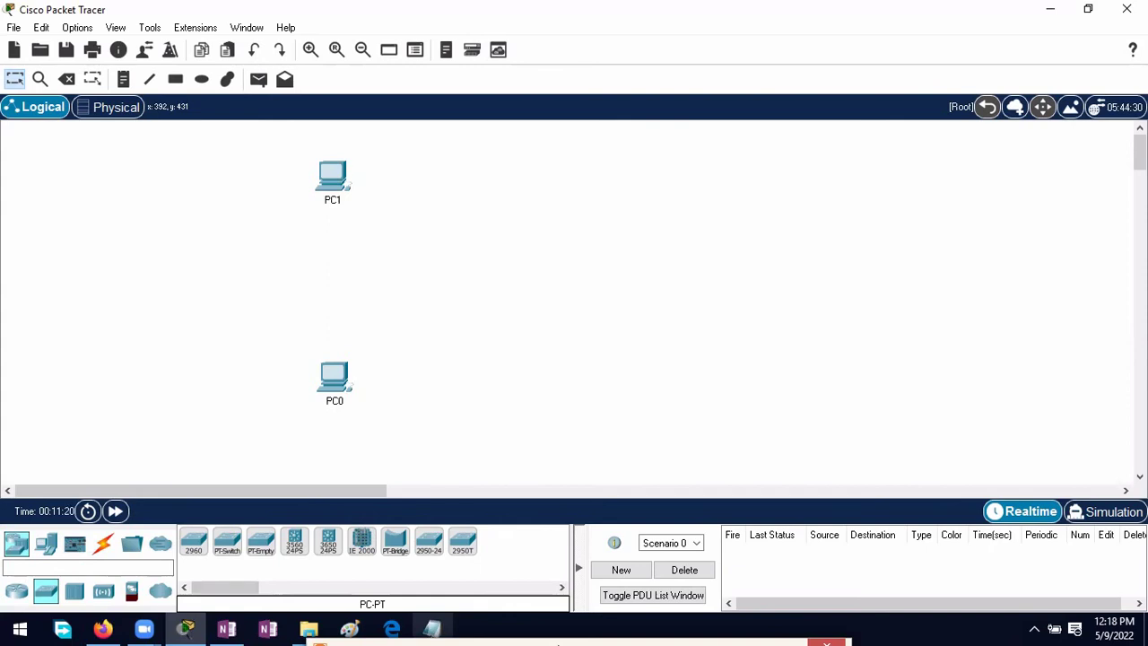
pyautogui.click(432, 627)
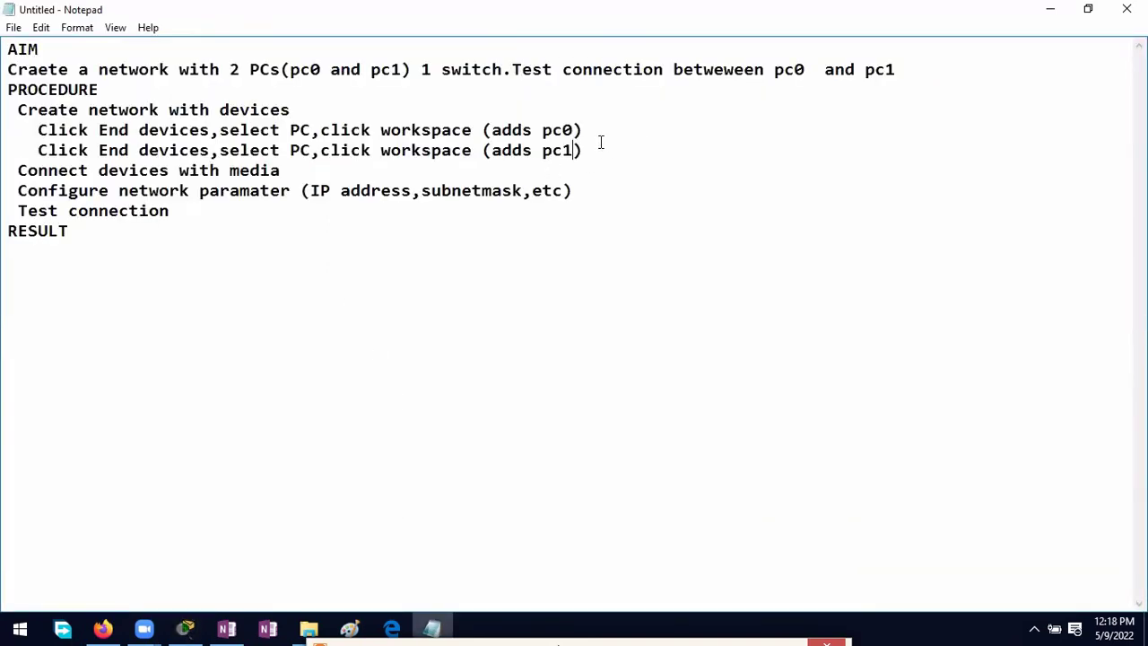
# Step: Add the sub-step 'Click Network devices,slect switches,select 2960,click work space (adds switch'
pyautogui.press('Return')
pyautogui.write('Click')
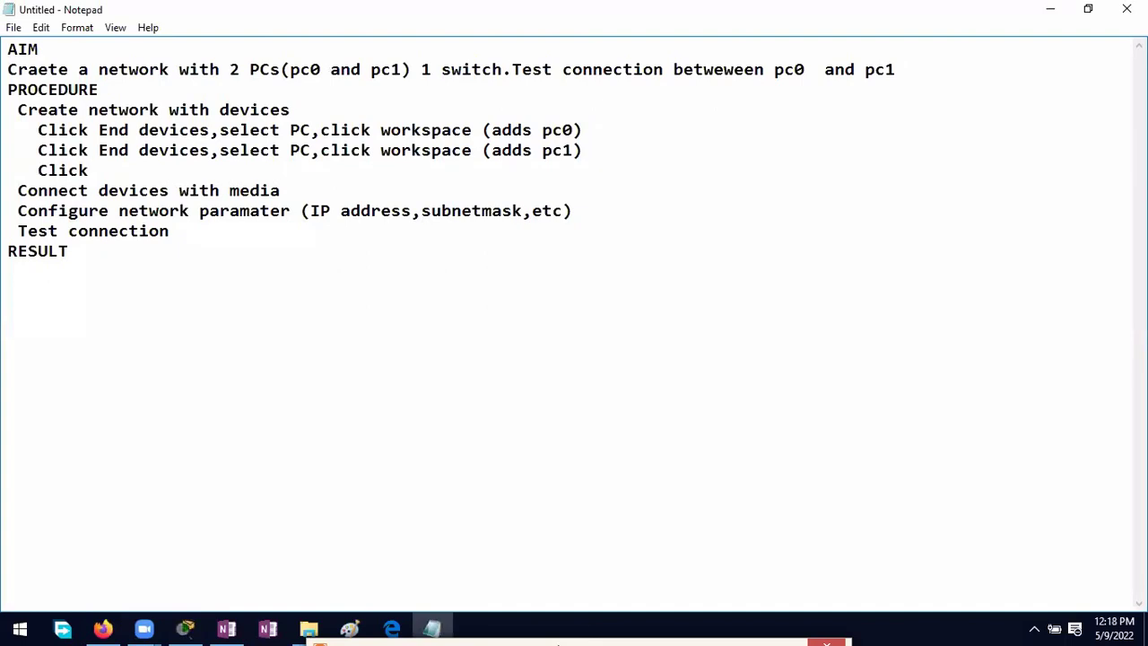
pyautogui.write(' Network de')
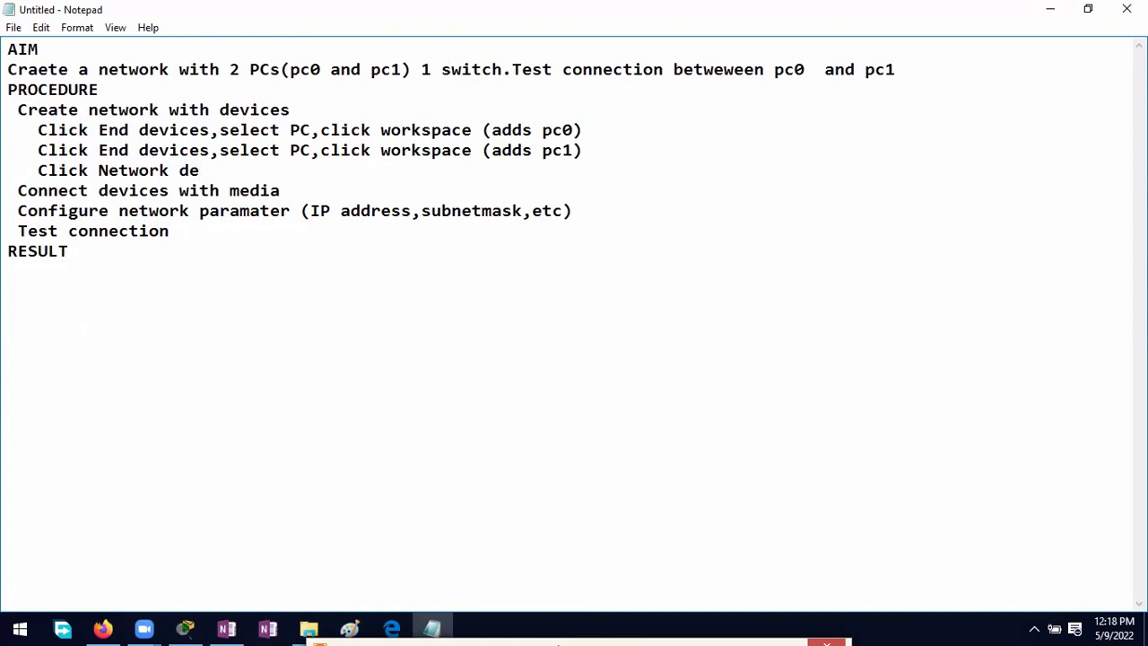
pyautogui.write('vices,slect')
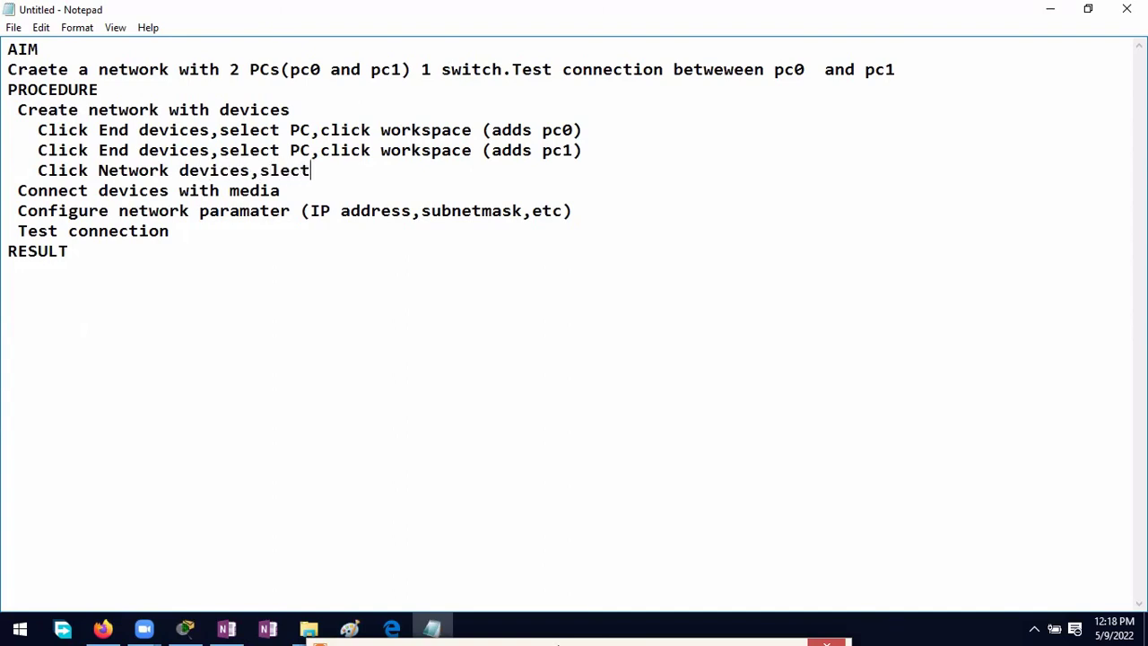
pyautogui.write(' switches,selctc')
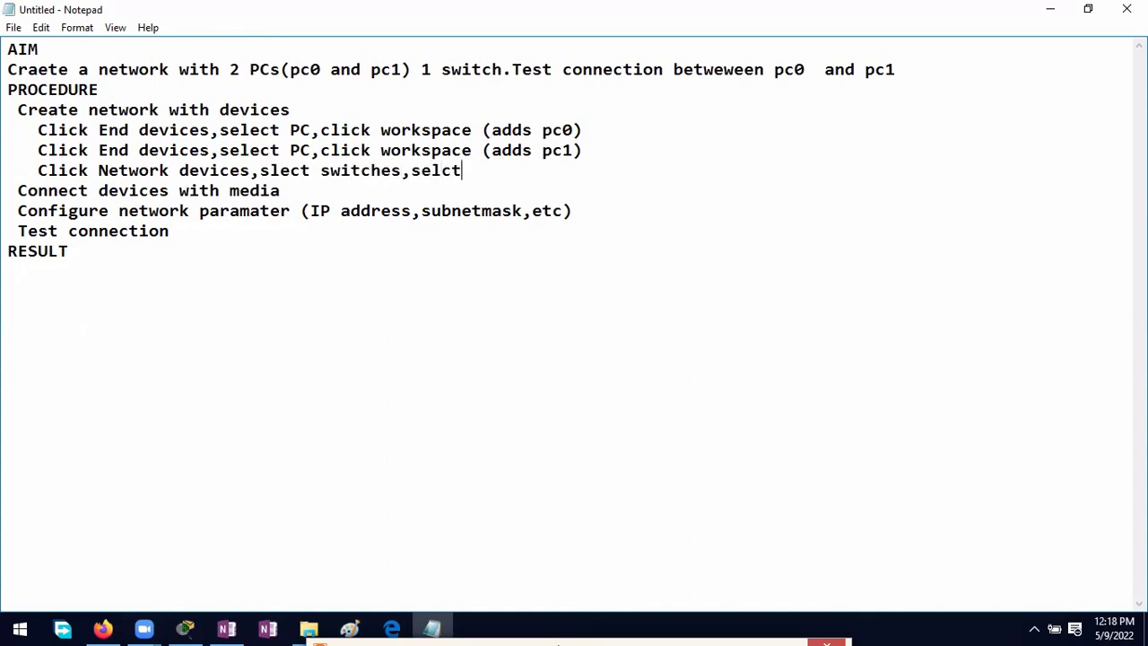
pyautogui.press('BackSpace')
pyautogui.press('BackSpace')
pyautogui.press('BackSpace')
pyautogui.write('ect 2960,click ')
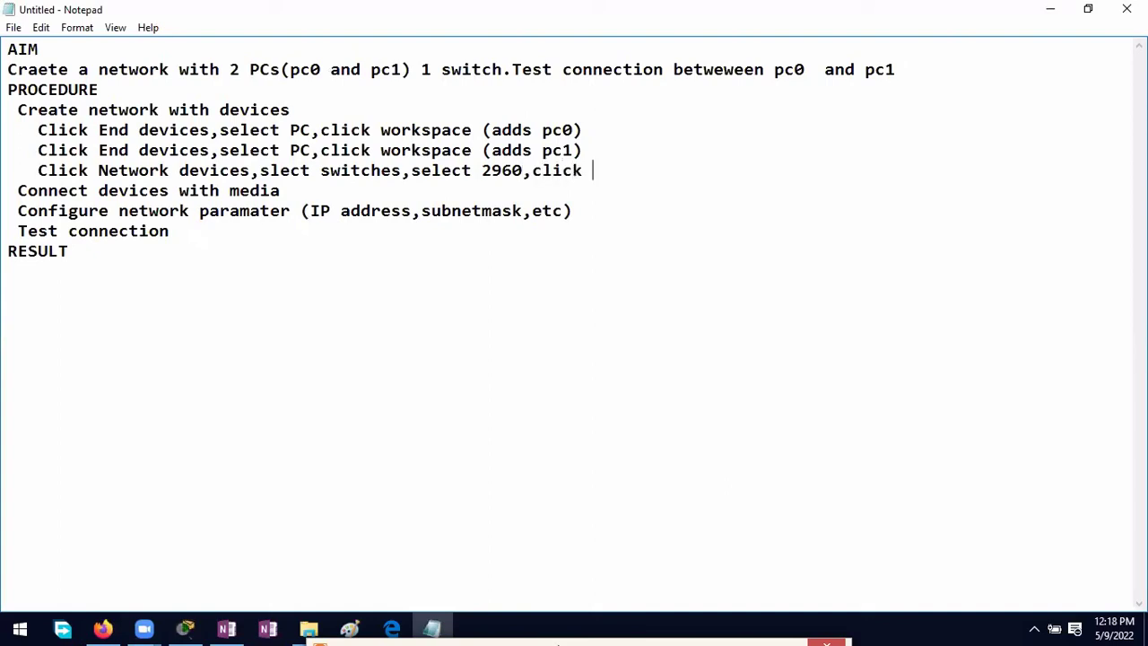
pyautogui.write('work space (adds')
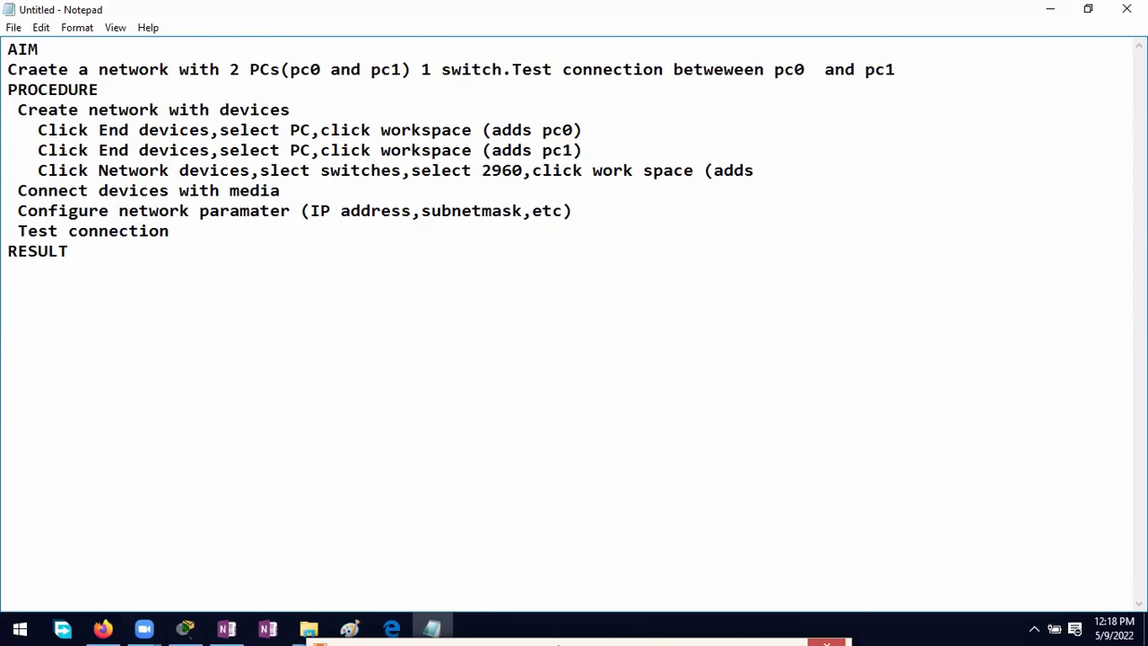
pyautogui.write(' switch')
# Step: Place a 2960 switch between PC1 and PC0, nudge both PCs, and briefly open Switch0's window
pyautogui.click(185, 628)
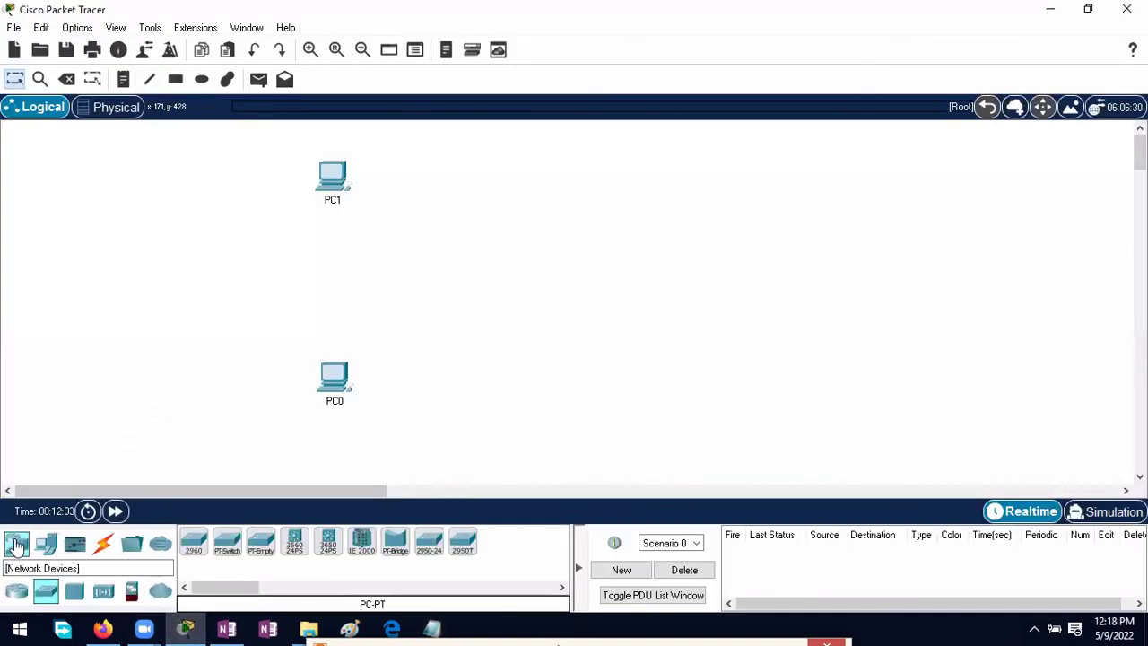
pyautogui.click(17, 544)
pyautogui.click(47, 591)
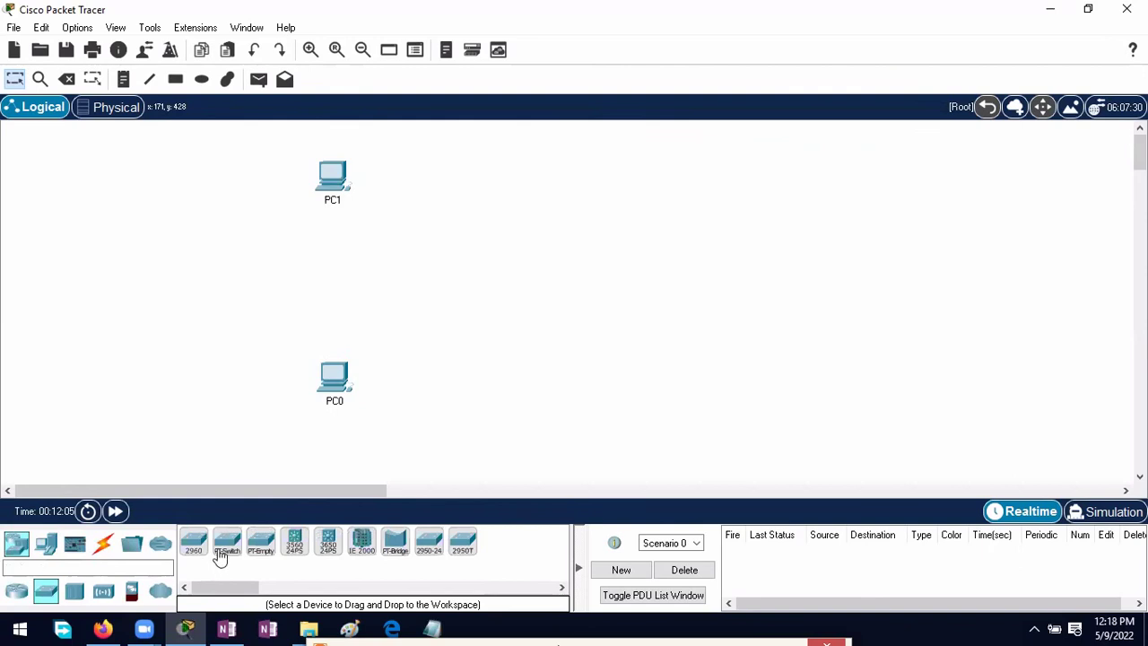
pyautogui.click(193, 543)
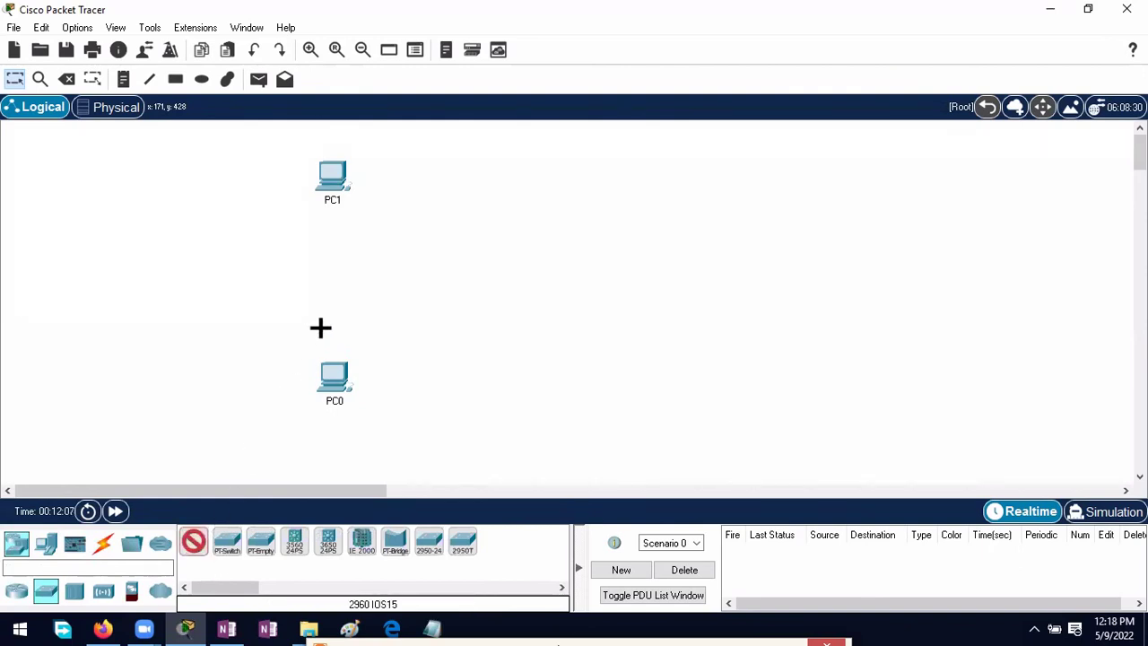
pyautogui.click(328, 271)
pyautogui.moveTo(337, 373); pyautogui.dragTo(330, 377)
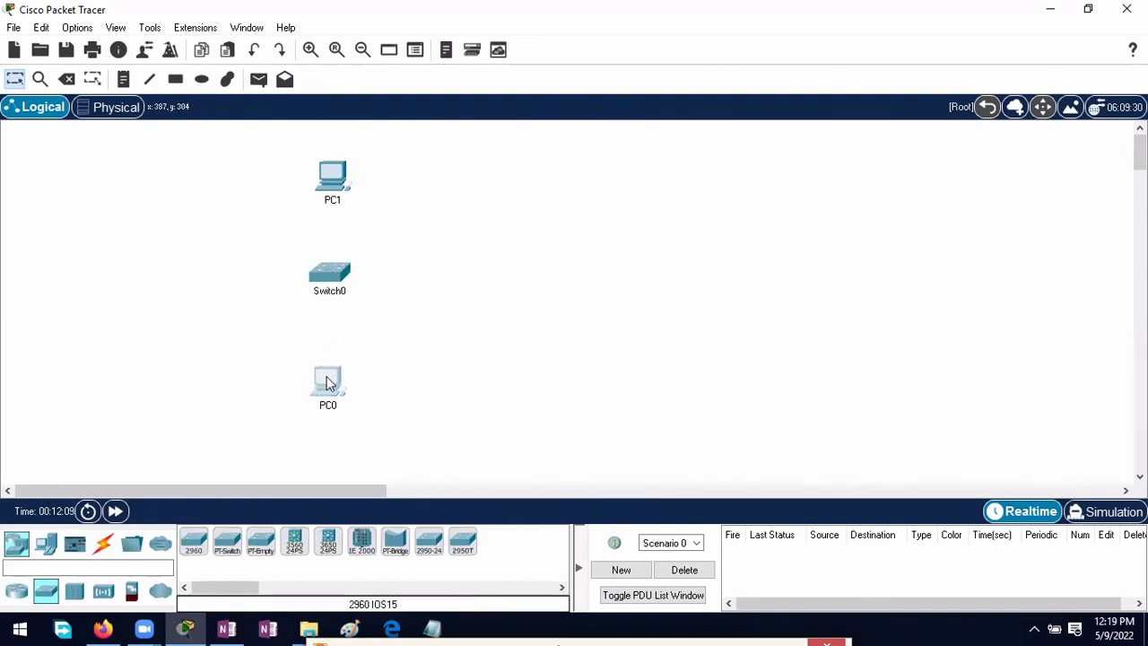
pyautogui.moveTo(333, 183); pyautogui.dragTo(331, 170)
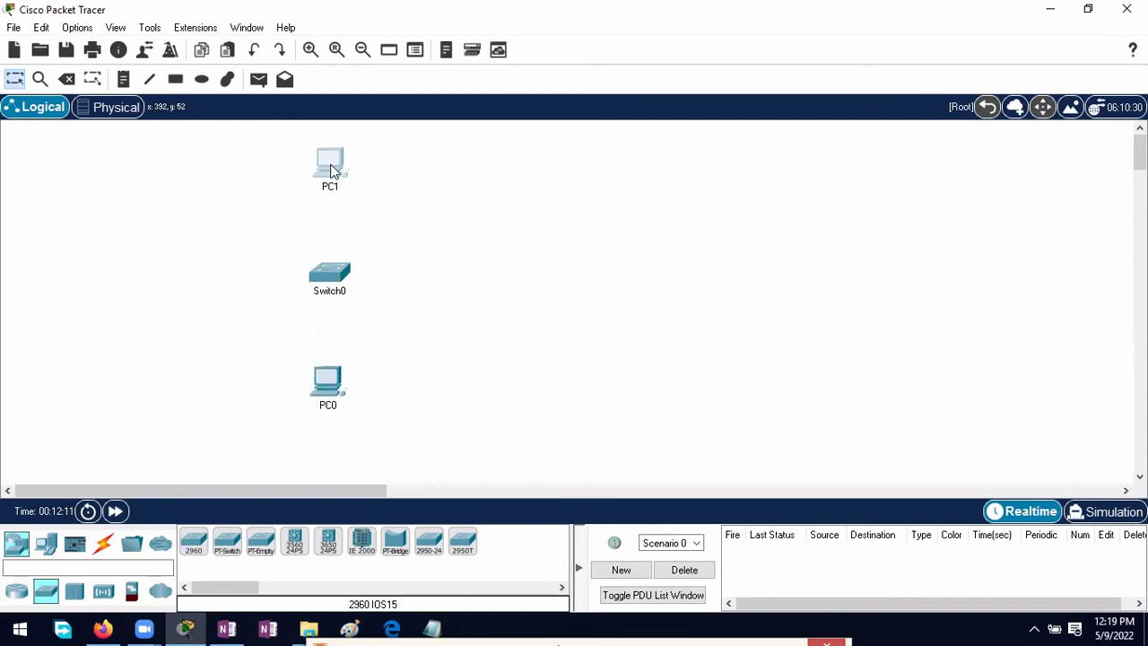
pyautogui.click(339, 260)
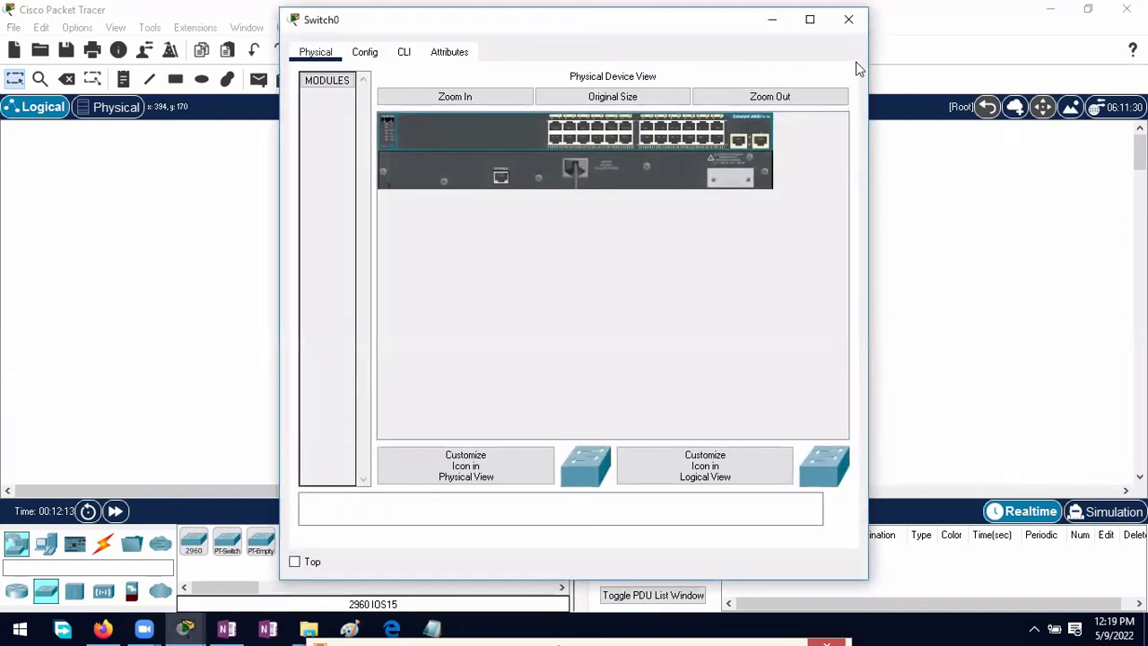
pyautogui.click(853, 18)
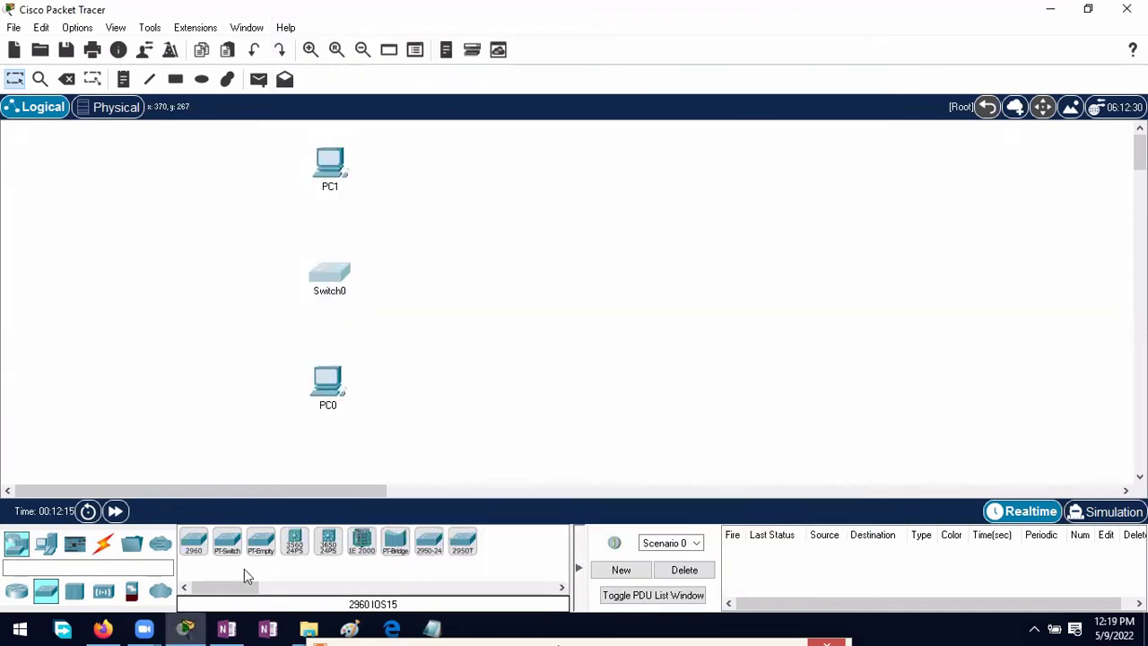
pyautogui.click(435, 630)
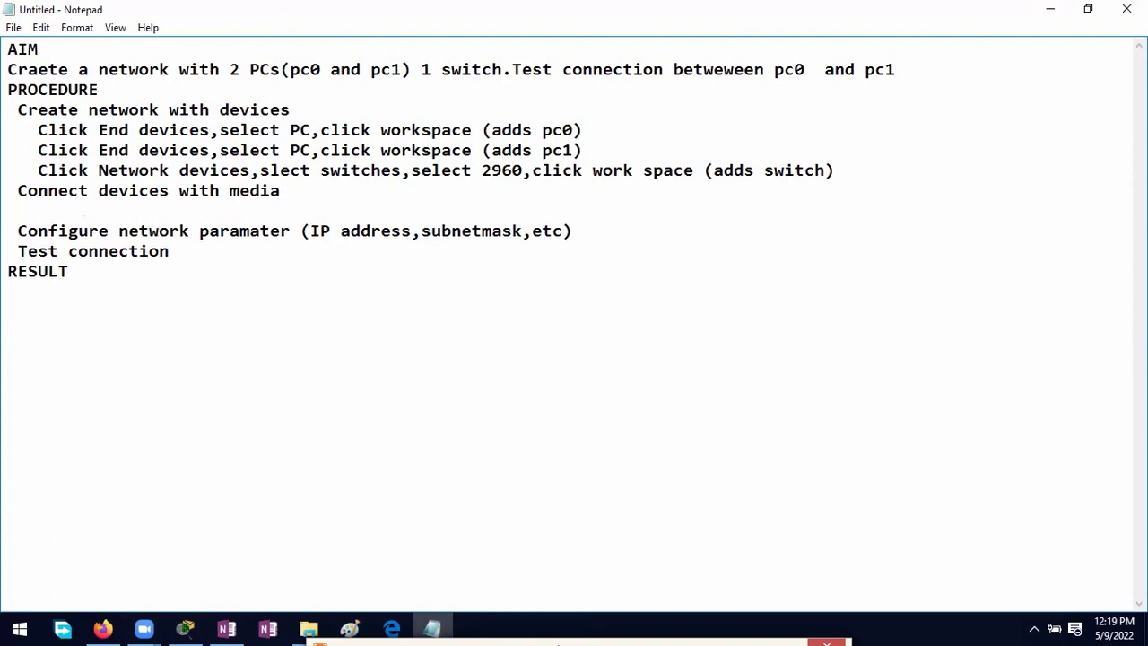
# Step: Read the OneNote lab page, then bring back Packet Tracer's PC1, Switch0 and PC0 workspace
pyautogui.click(227, 628)
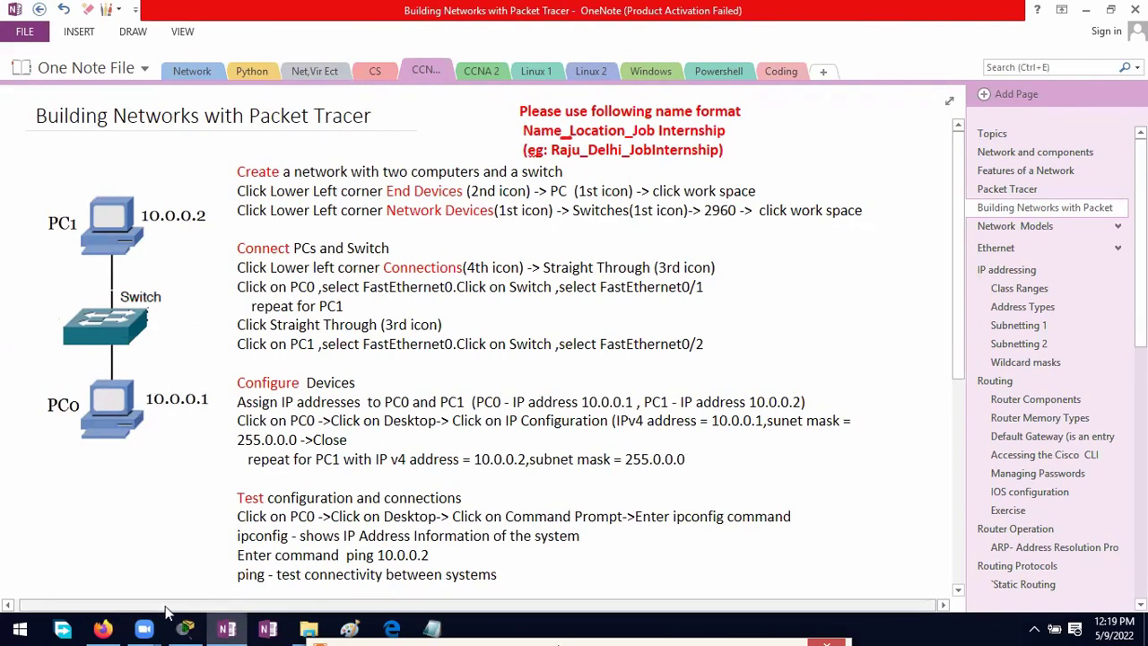
pyautogui.click(185, 629)
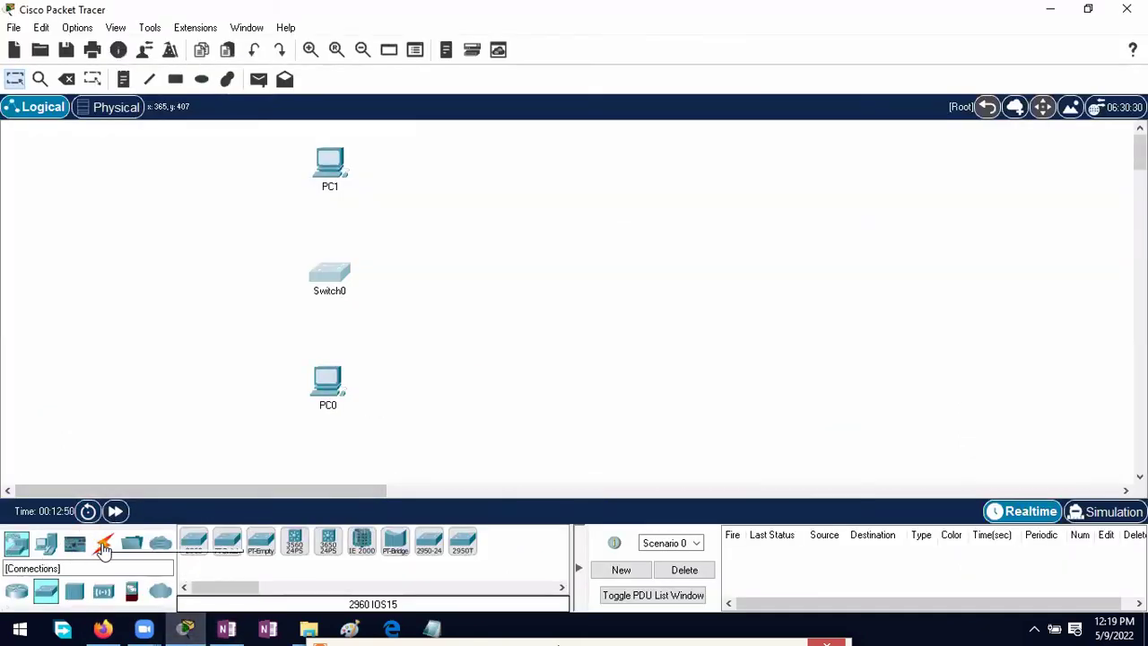
# Step: Cable PC0's FastEthernet0 to Switch0's FastEthernet0/1 with copper straight-through, then return to Notepad
pyautogui.click(104, 546)
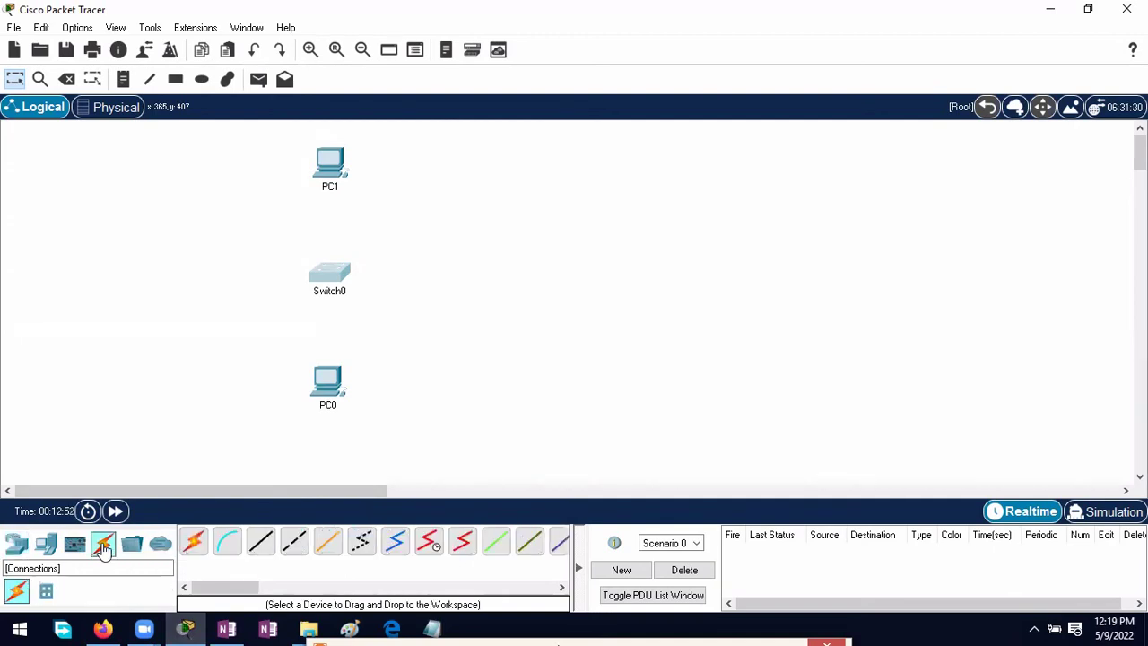
pyautogui.click(261, 543)
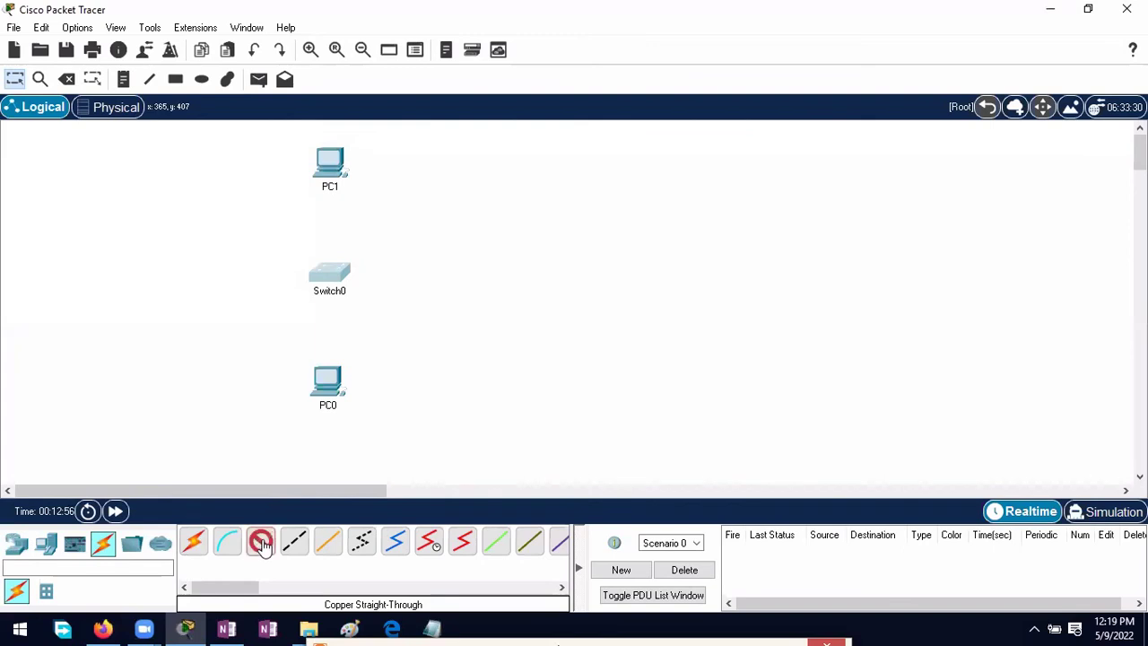
pyautogui.click(327, 379)
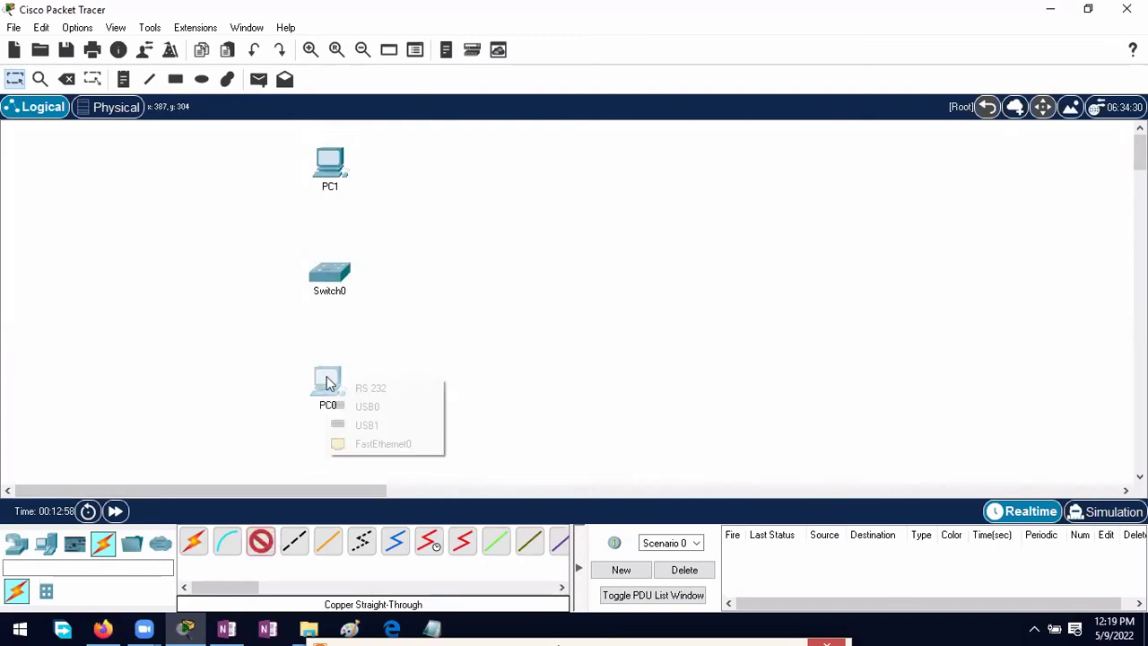
pyautogui.click(373, 446)
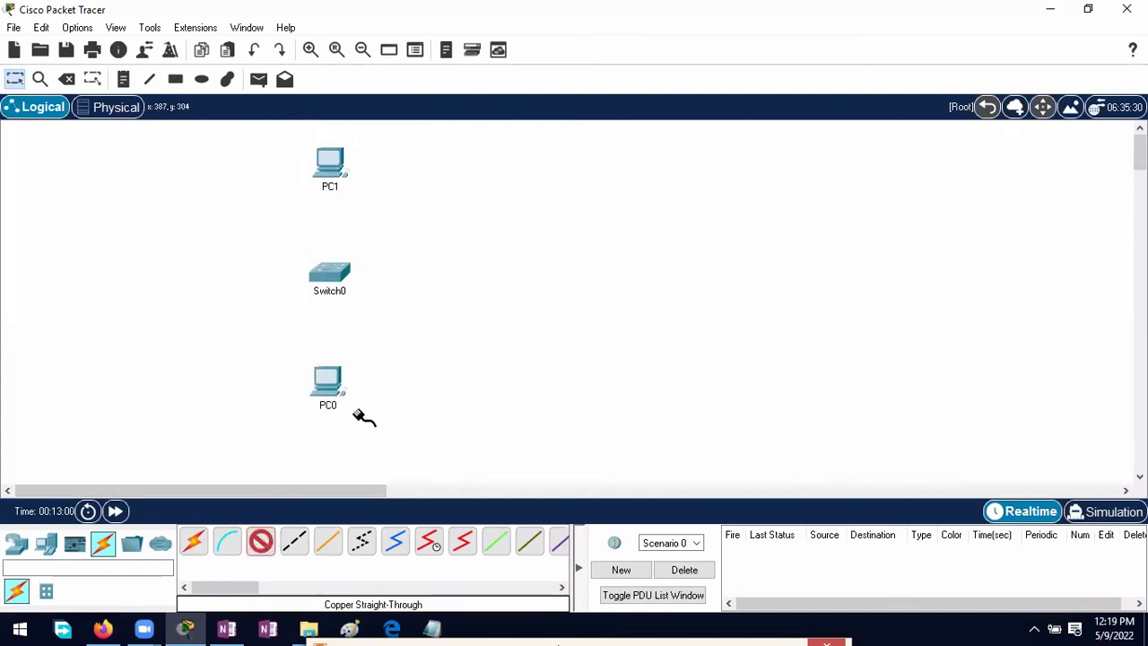
pyautogui.click(327, 275)
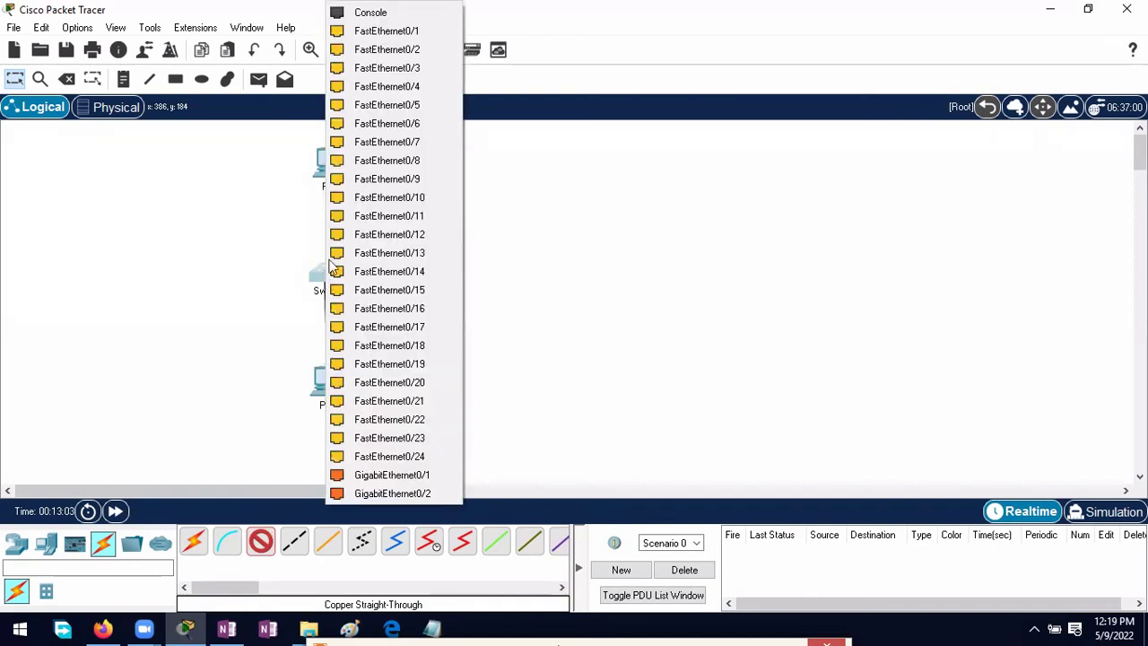
pyautogui.click(346, 32)
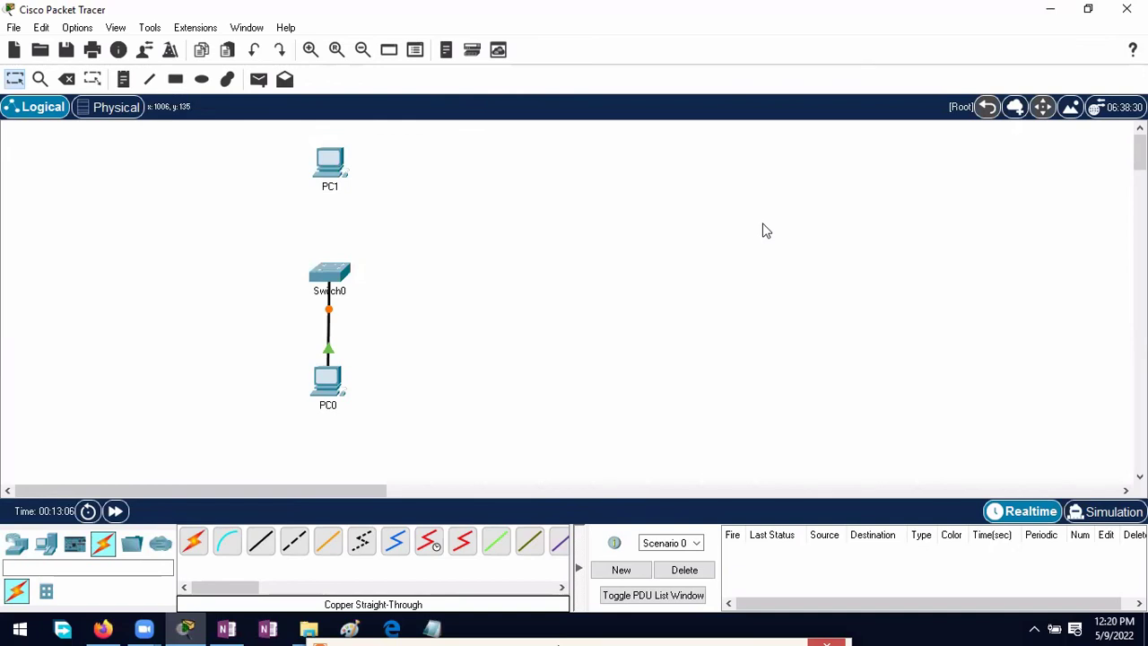
pyautogui.click(433, 628)
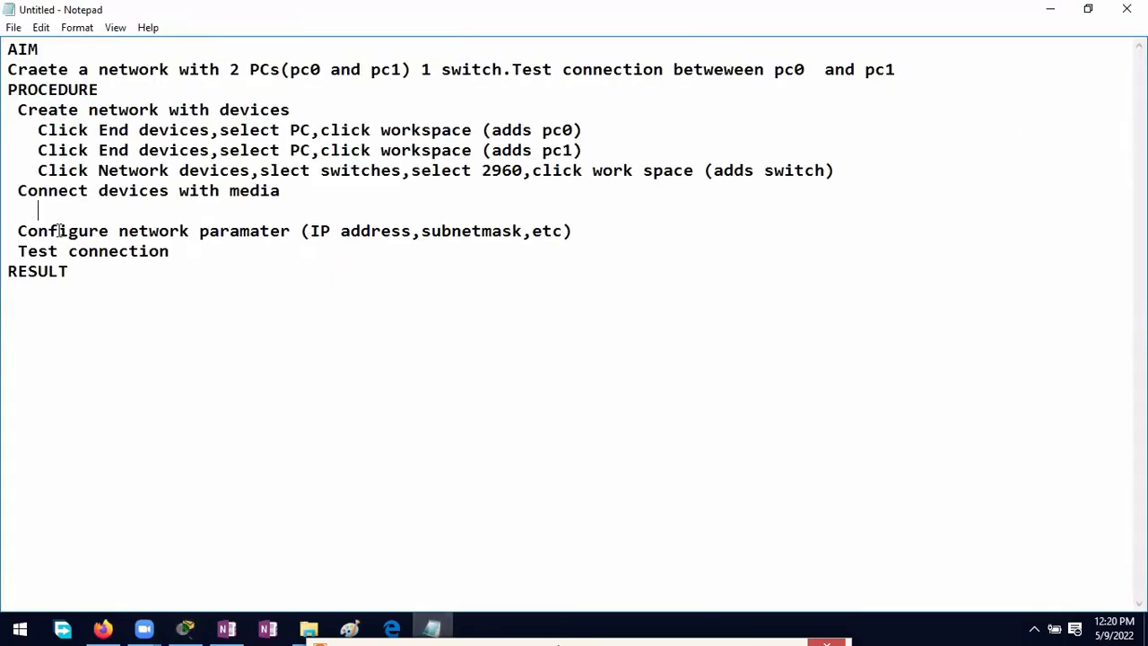
# Step: Type 'Click Connections,select straight through.Click pc0,select FastEthernet' under Connect devices with media
pyautogui.write('Click Conn')
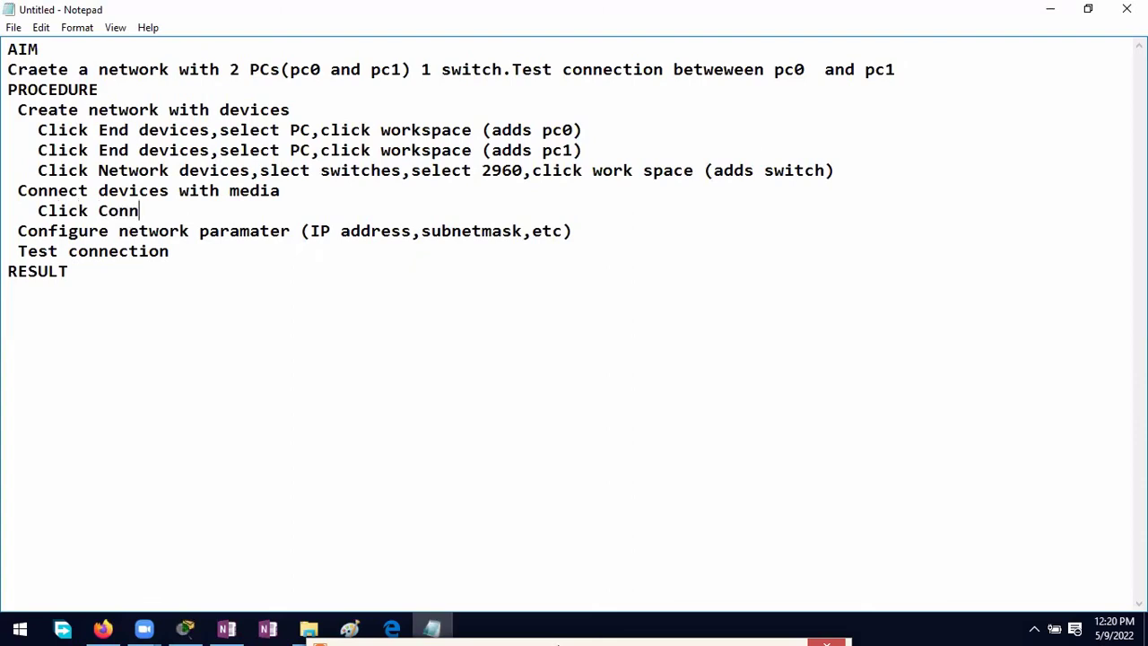
pyautogui.write('ections,select')
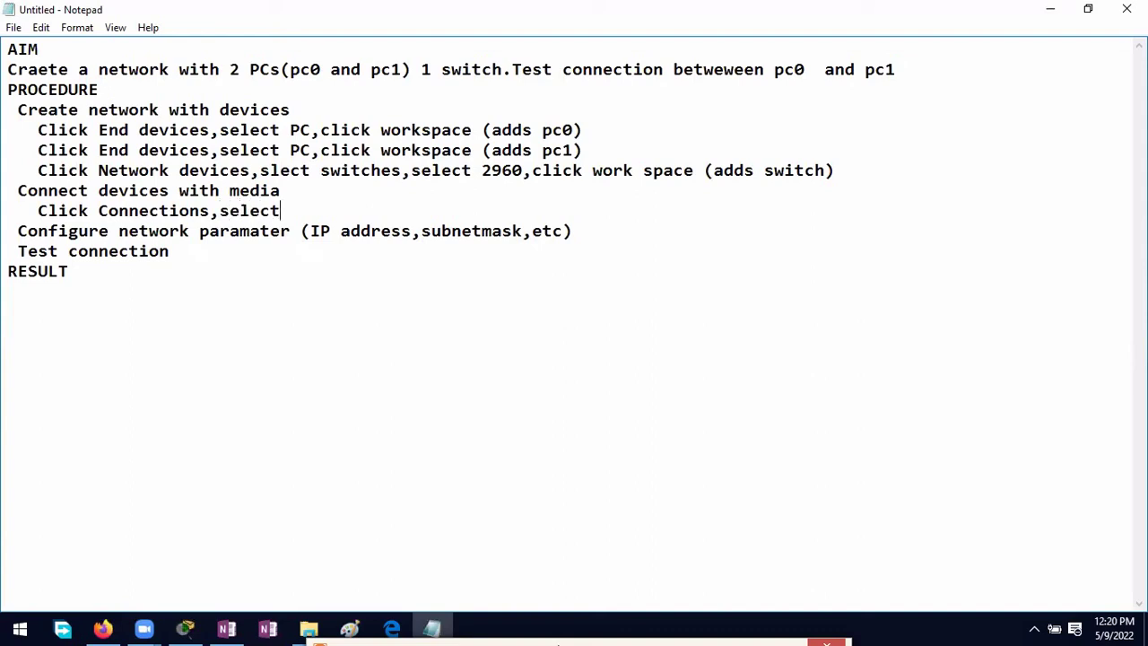
pyautogui.write(' straight ')
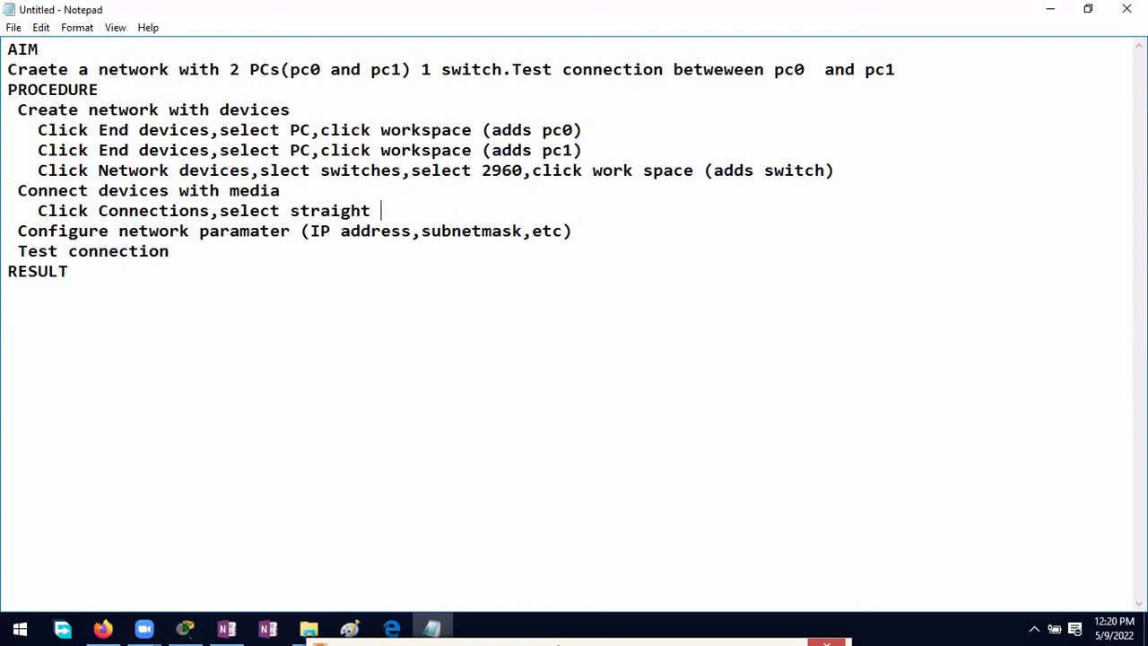
pyautogui.write('through.Clic')
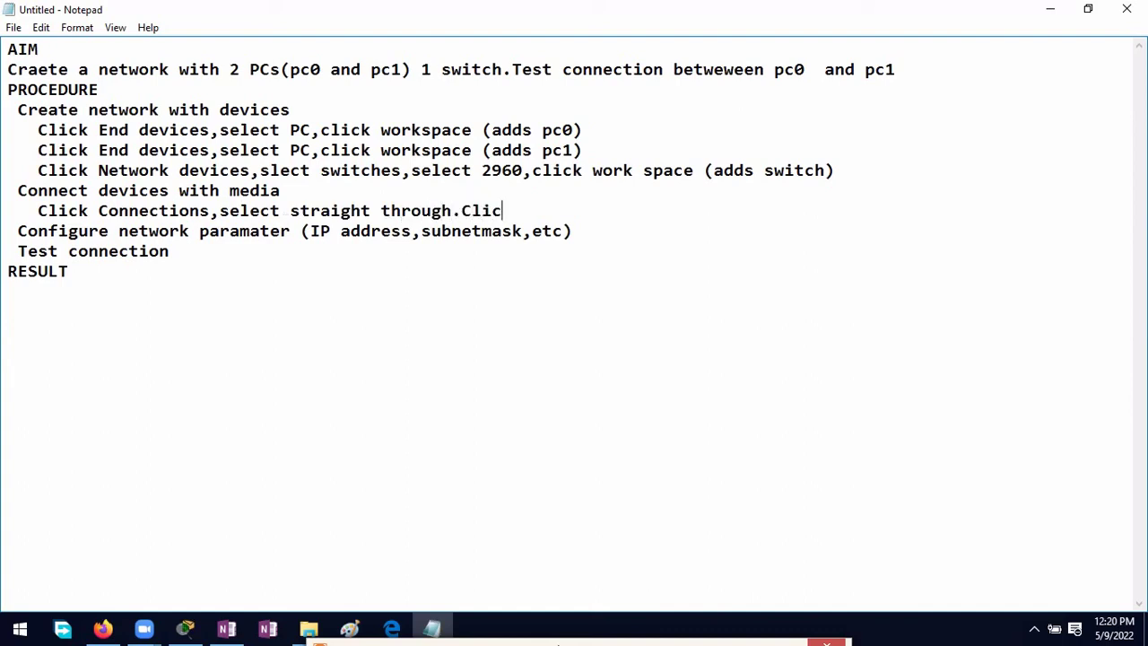
pyautogui.write('k pc0')
pyautogui.press('BackSpace')
pyautogui.write(',slect')
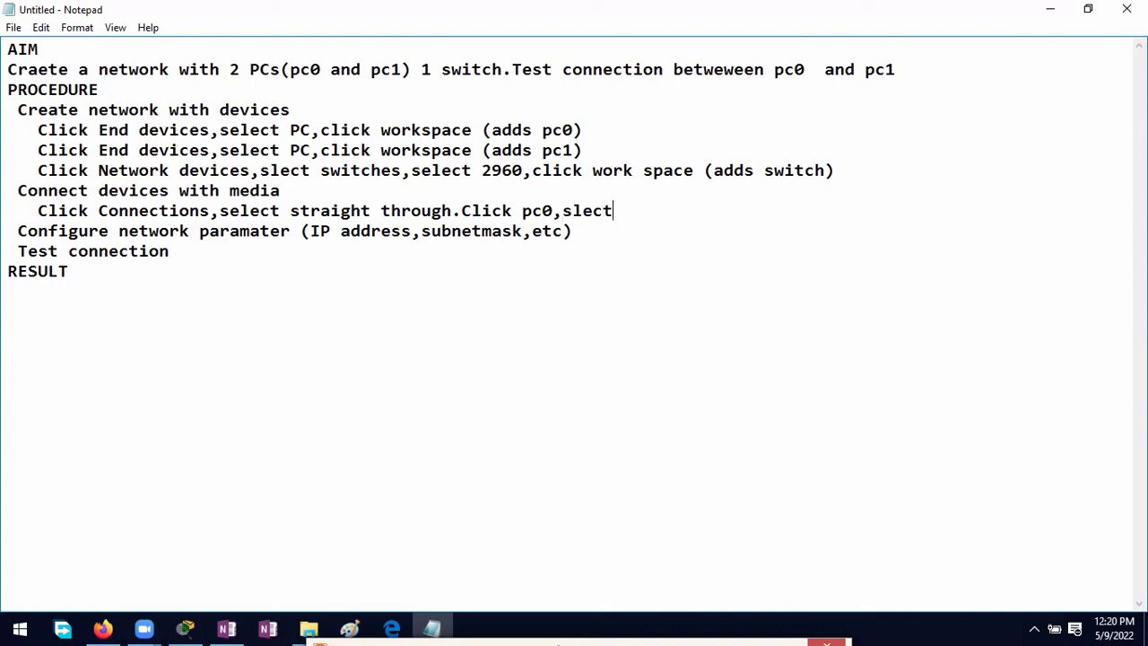
pyautogui.press('BackSpace')
pyautogui.press('BackSpace')
pyautogui.press('BackSpace')
pyautogui.press('BackSpace')
pyautogui.press('BackSpace')
pyautogui.write('elect Fast')
pyautogui.press('BackSpace')
pyautogui.write('Ethernet,')
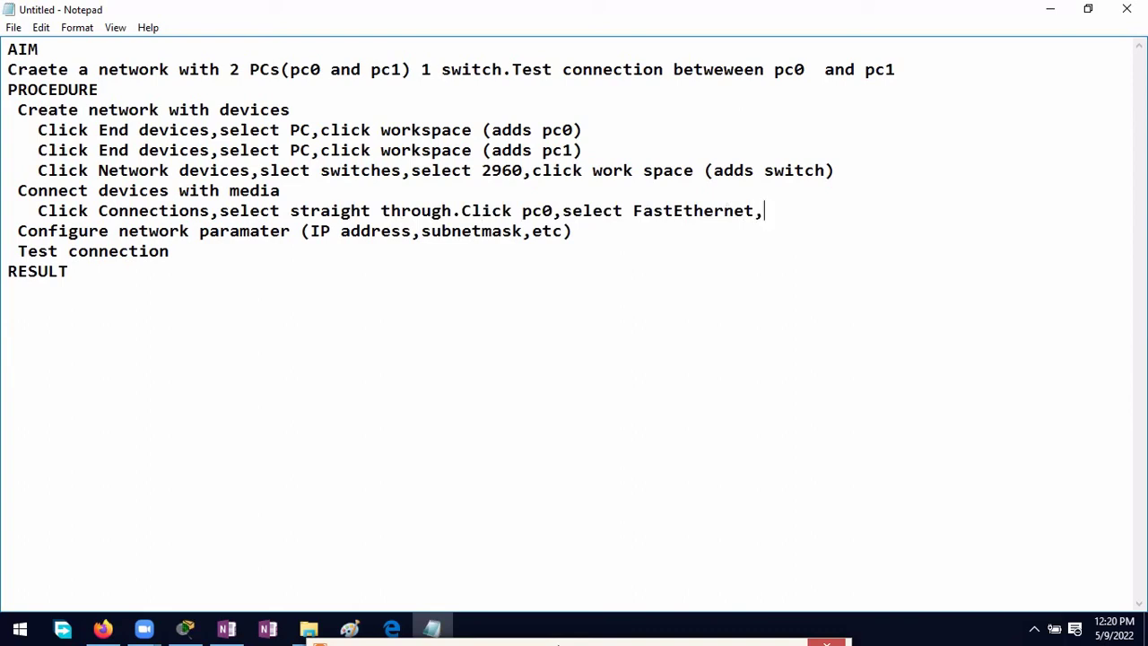
pyautogui.press('BackSpace')
# Step: Finish the step with '.Click Switch,select FastEthernet 1' and start a new line
pyautogui.write('.Click Switch')
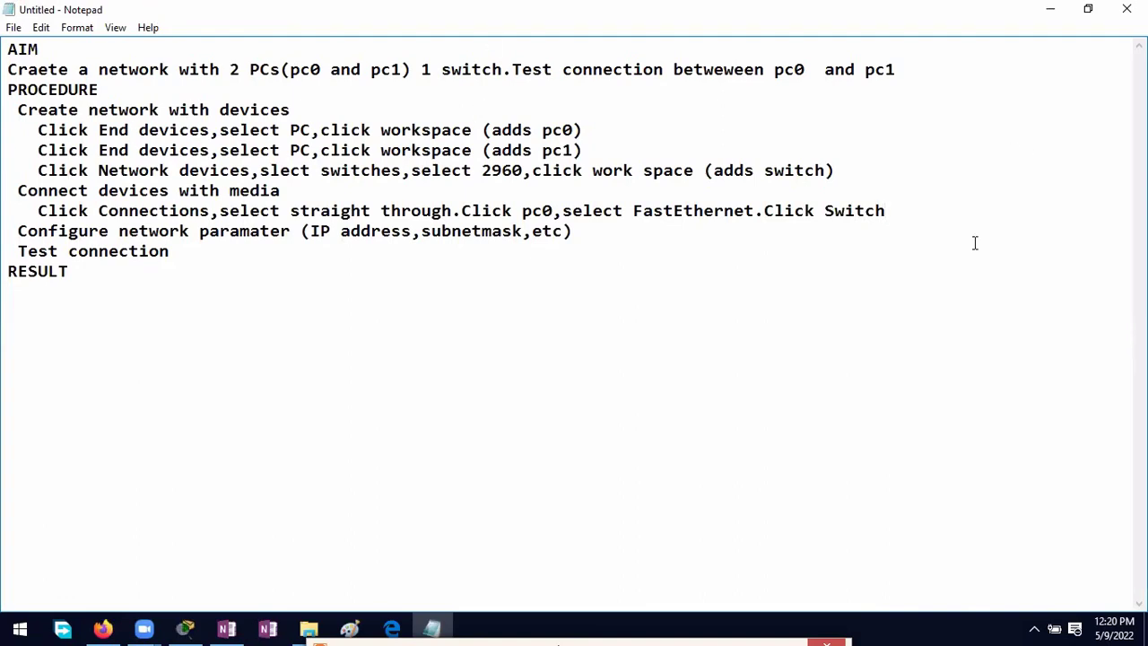
pyautogui.write(',select FastEtherne')
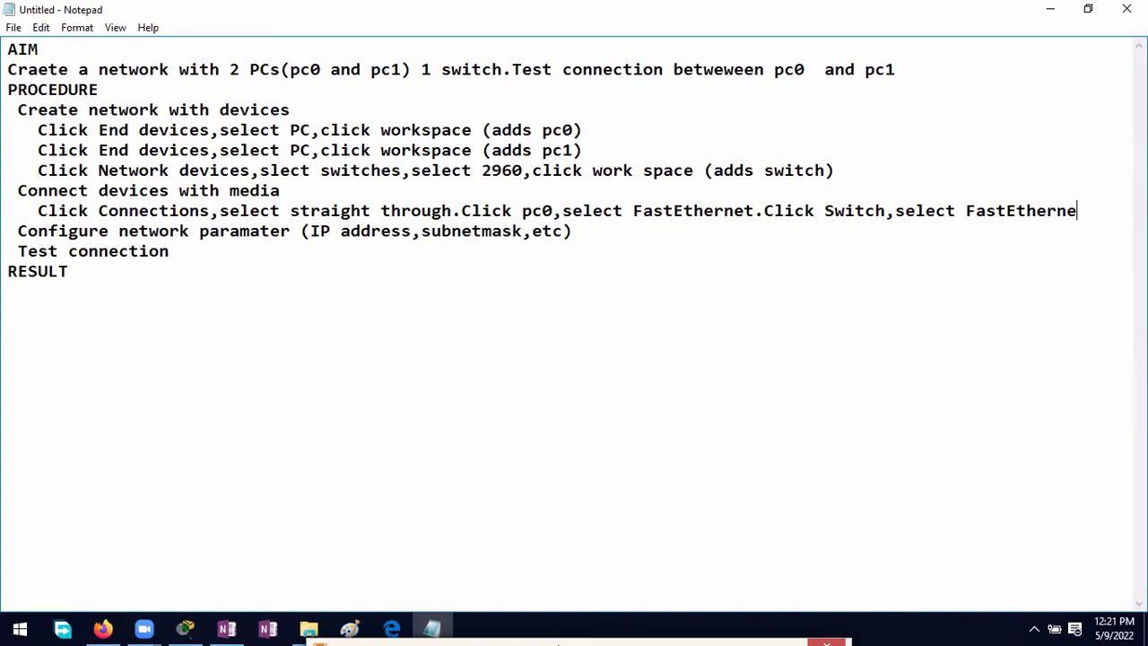
pyautogui.write('t 1')
pyautogui.press('Return')
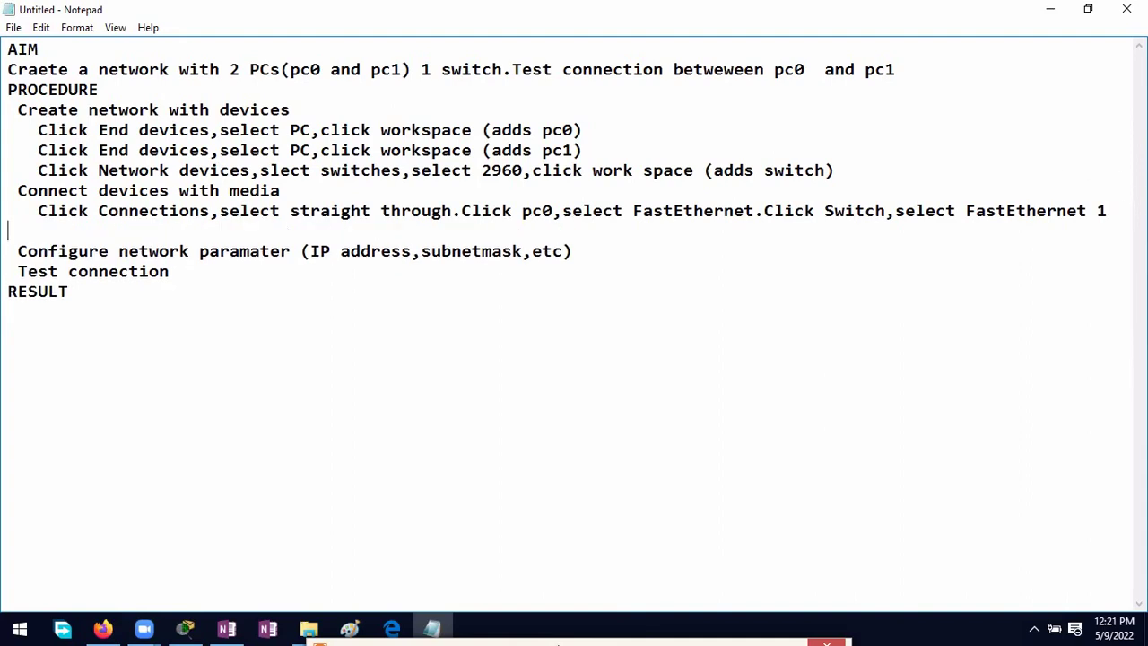
# Step: Type 'Repaet above steps for pc1 (select FastEhthernet 2 on switch)' on the new line
pyautogui.write('Repaet ab')
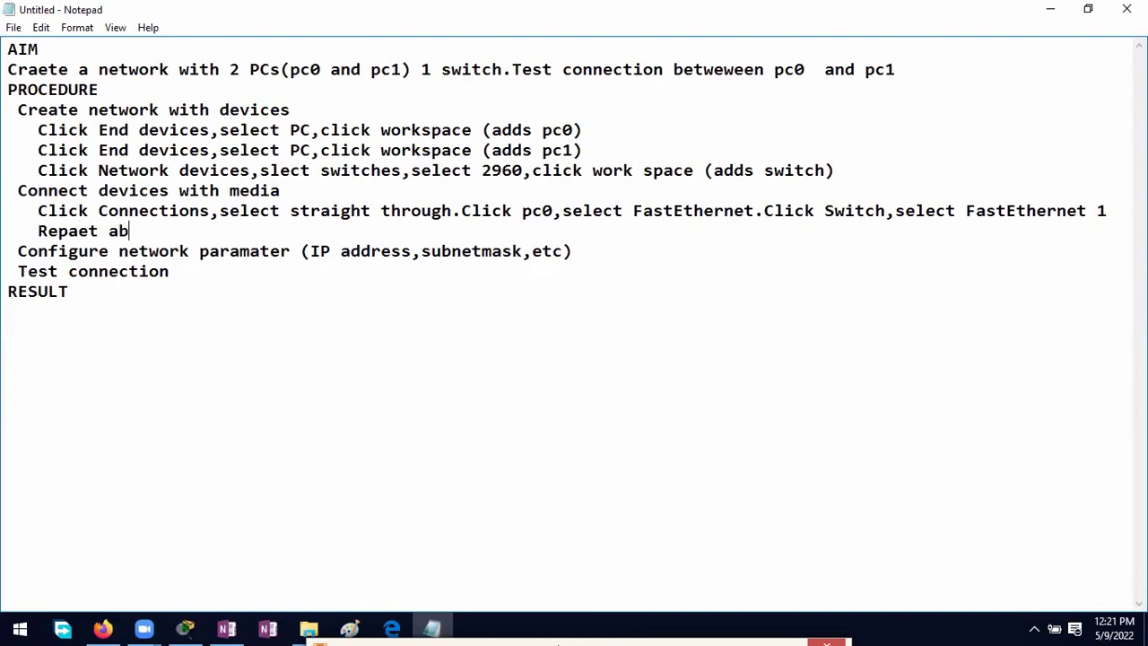
pyautogui.write('ove steps for pc1')
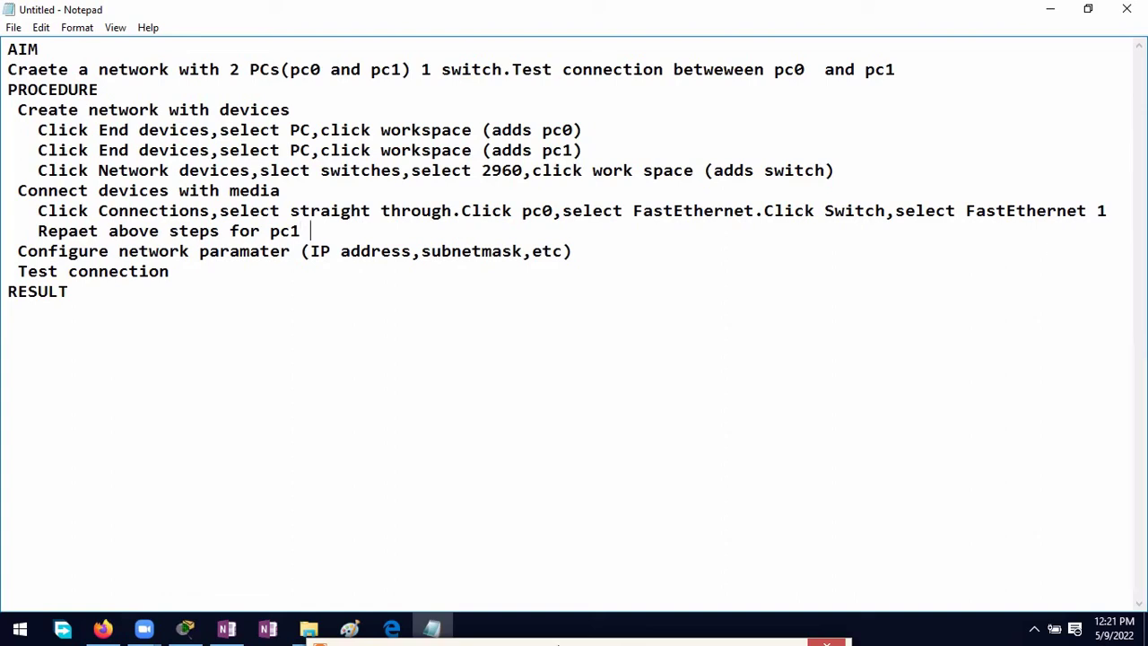
pyautogui.write('(select FastEht')
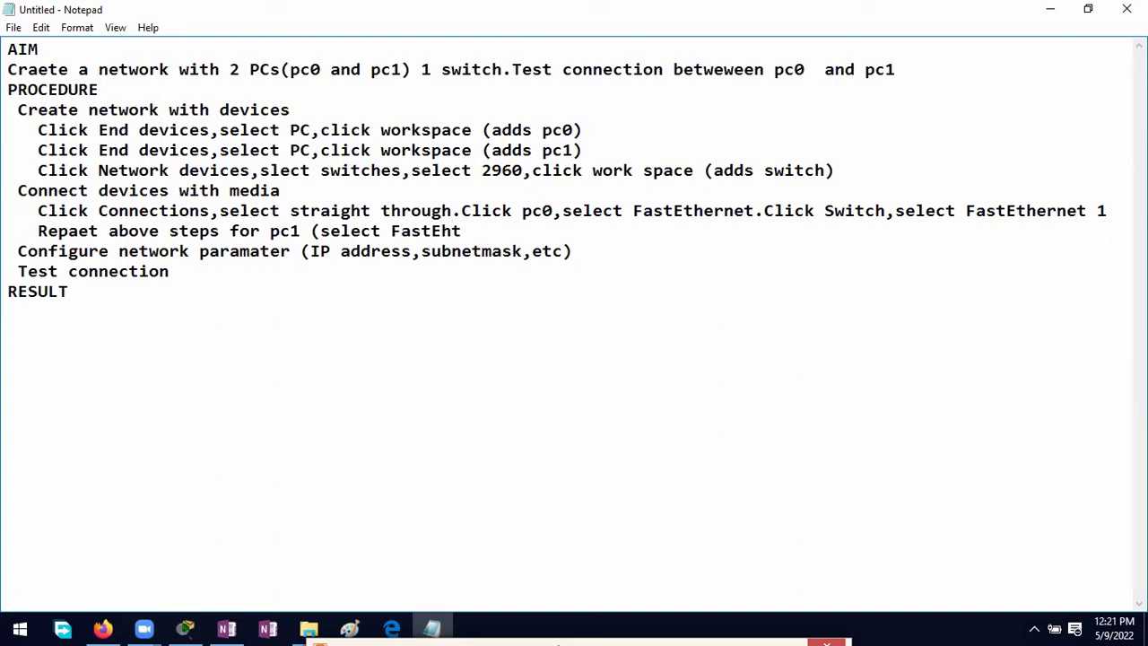
pyautogui.write('hernet 2 on ')
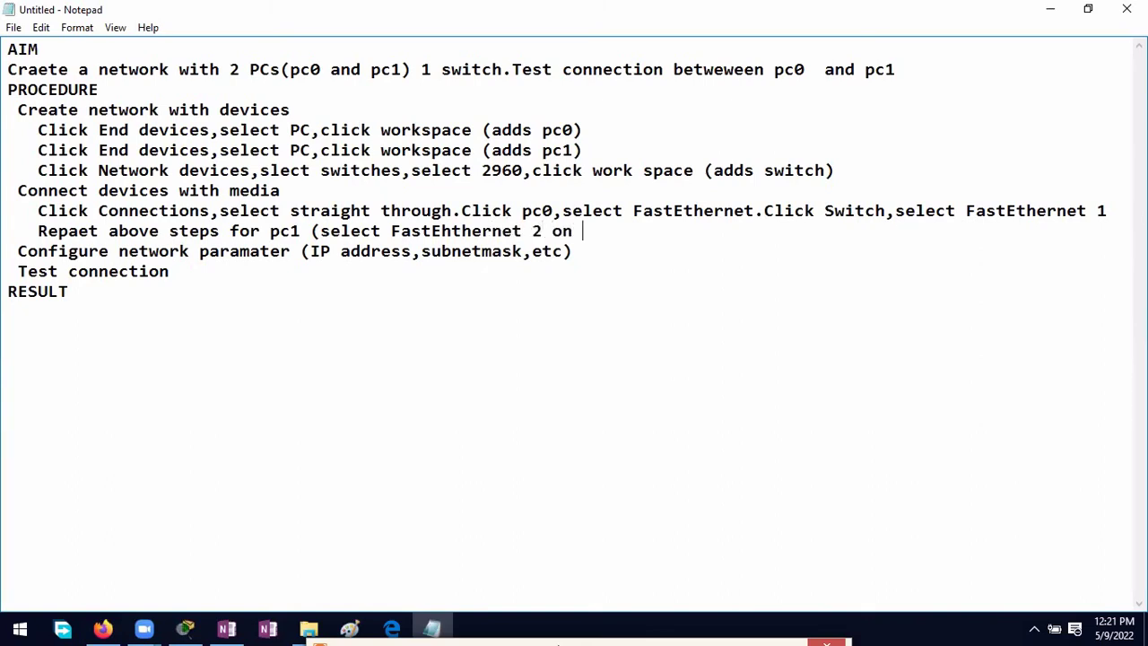
pyautogui.write('switch)')
# Step: Cable PC1's FastEthernet0 to a Switch0 port with copper straight-through, then return to Notepad
pyautogui.click(191, 631)
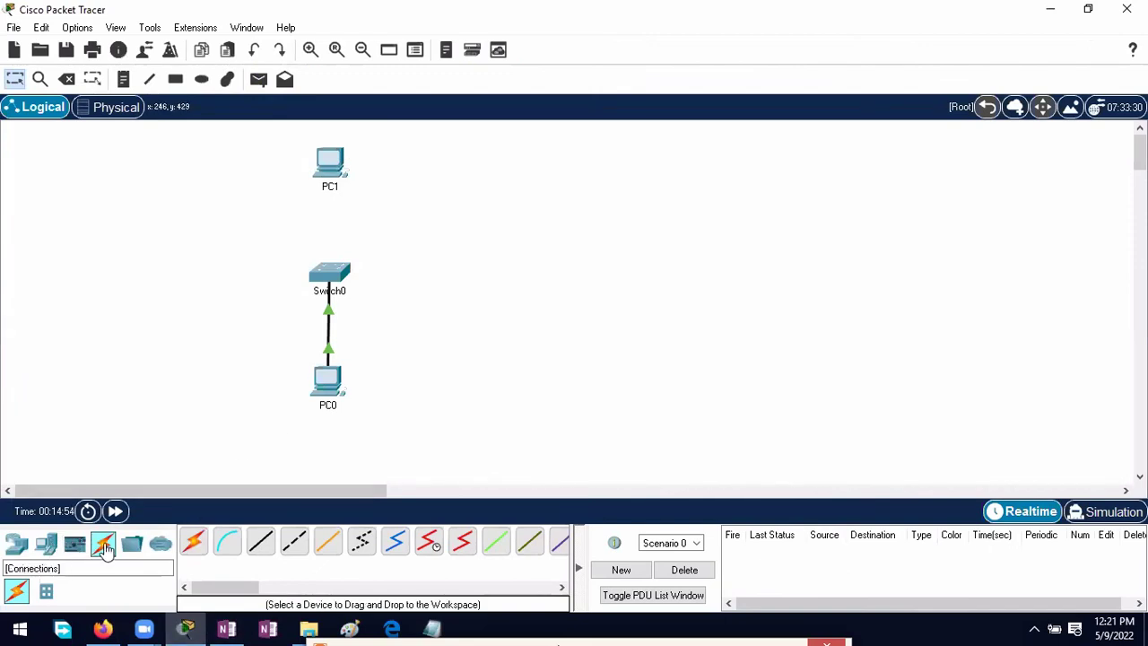
pyautogui.click(274, 545)
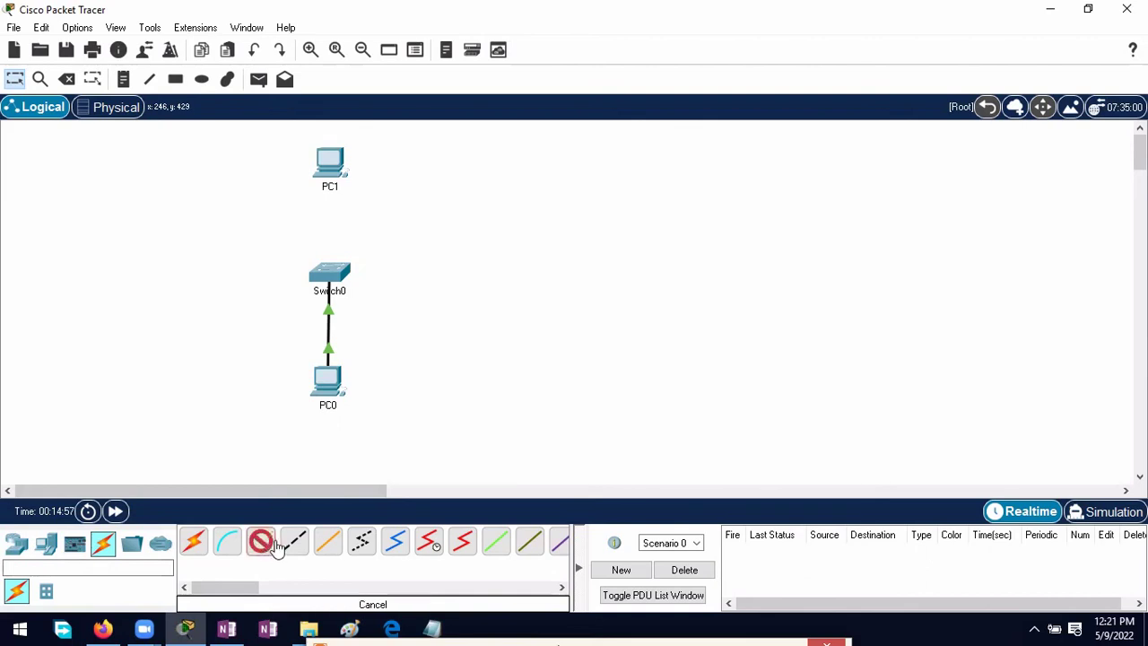
pyautogui.click(331, 164)
pyautogui.click(363, 231)
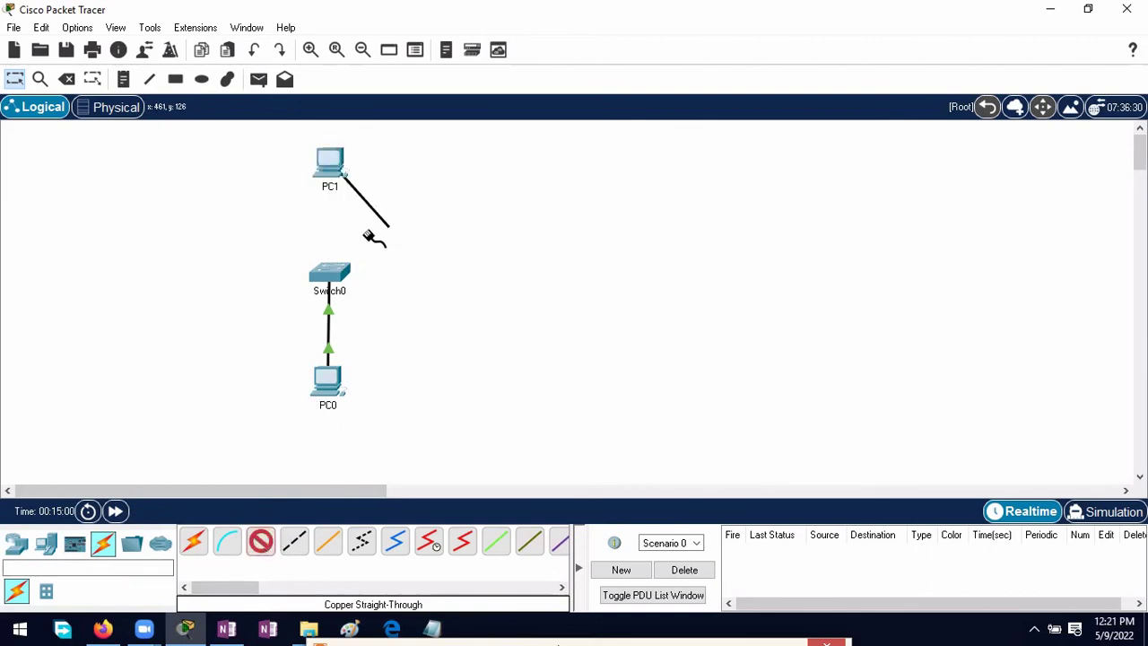
pyautogui.click(335, 265)
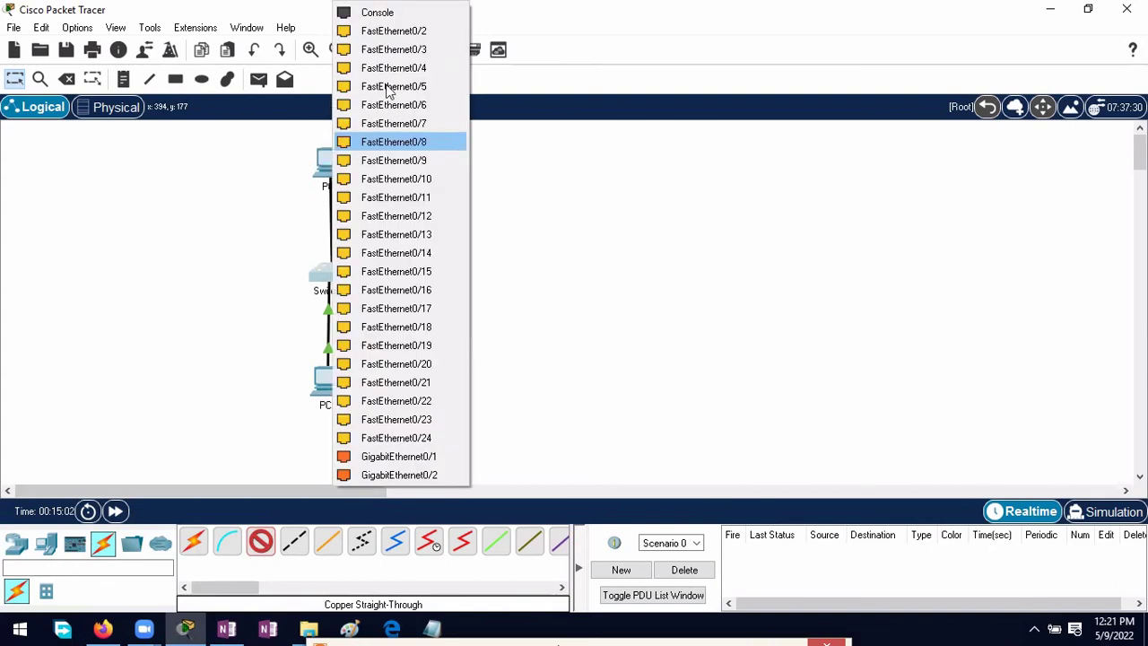
pyautogui.click(400, 457)
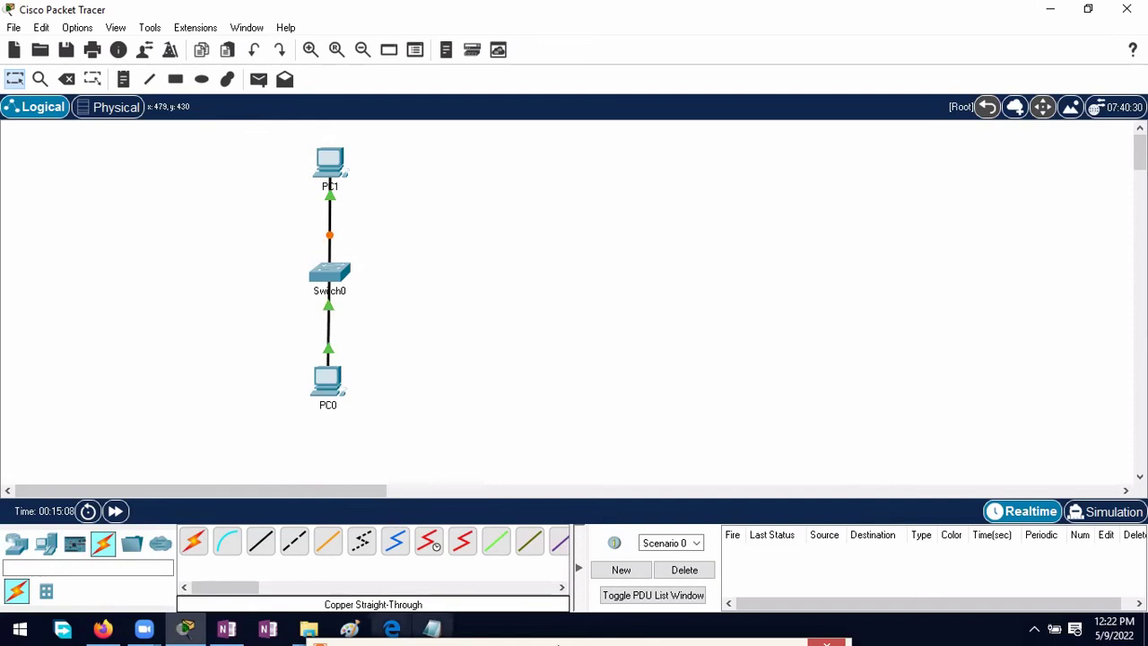
pyautogui.click(431, 628)
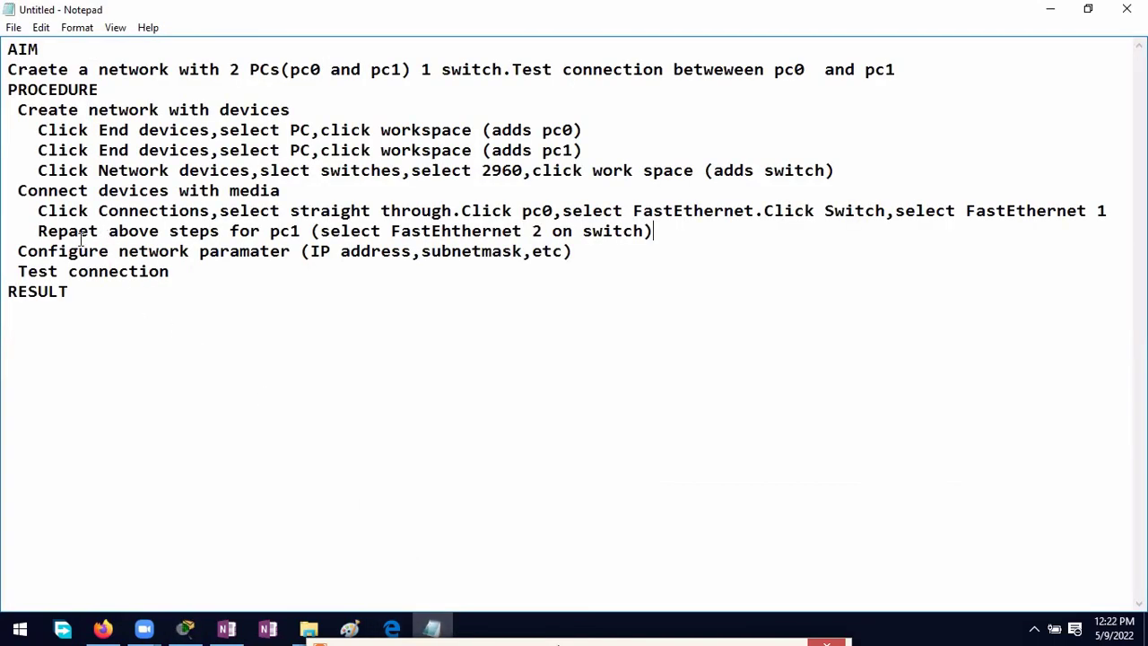
# Step: Insert blank lines below 'Configure network paramater', then bring the fully cabled Packet Tracer network forward
pyautogui.click(591, 252)
pyautogui.press('Return')
pyautogui.press('Return')
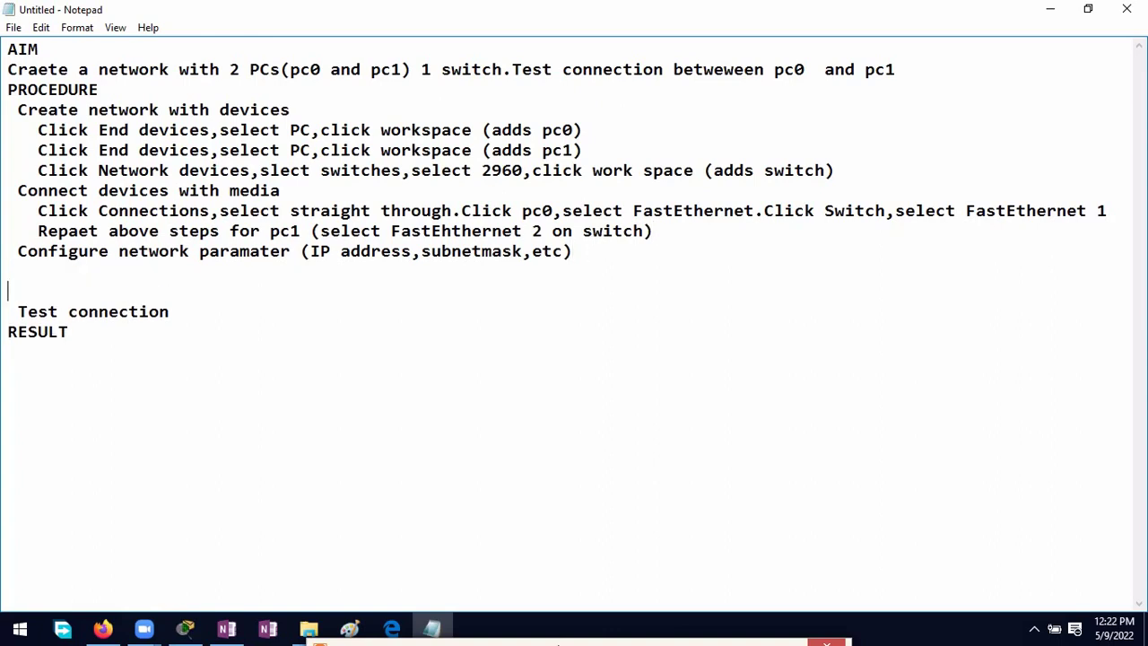
pyautogui.press('Up')
pyautogui.click(186, 628)
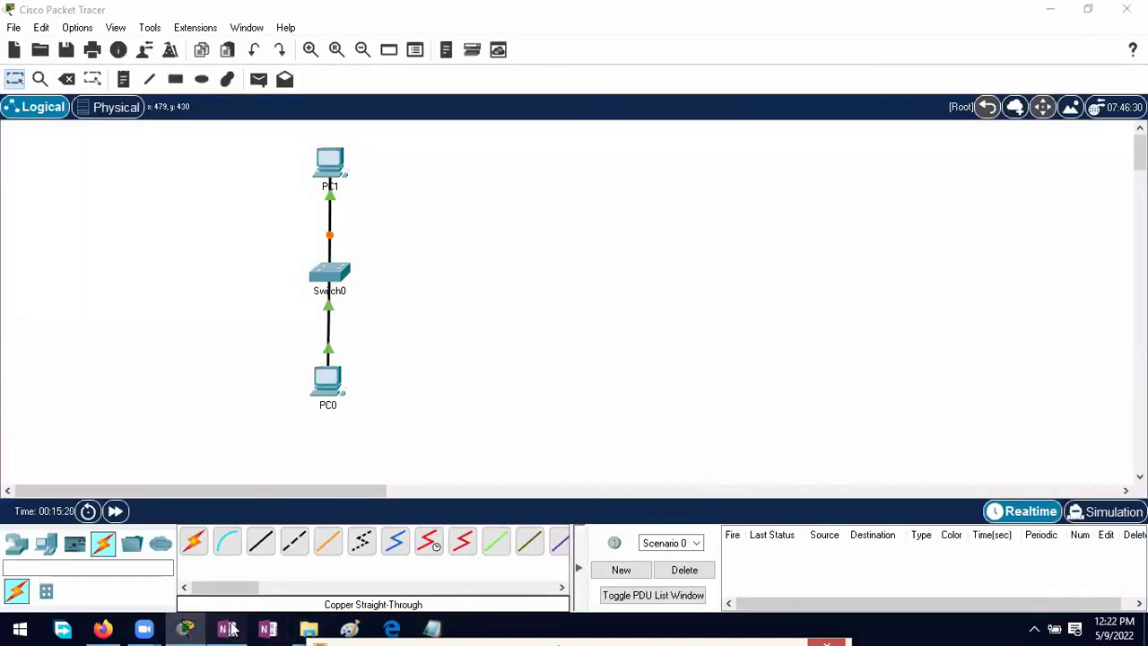
# Step: Show OneNote's Configure Devices steps: PC0 10.0.0.1, PC1 10.0.0.2, mask 255.0.0.0
pyautogui.click(227, 628)
pyautogui.scroll(-5, 502, 359)
pyautogui.scroll(4, 502, 359)
pyautogui.scroll(-1, 503, 359)
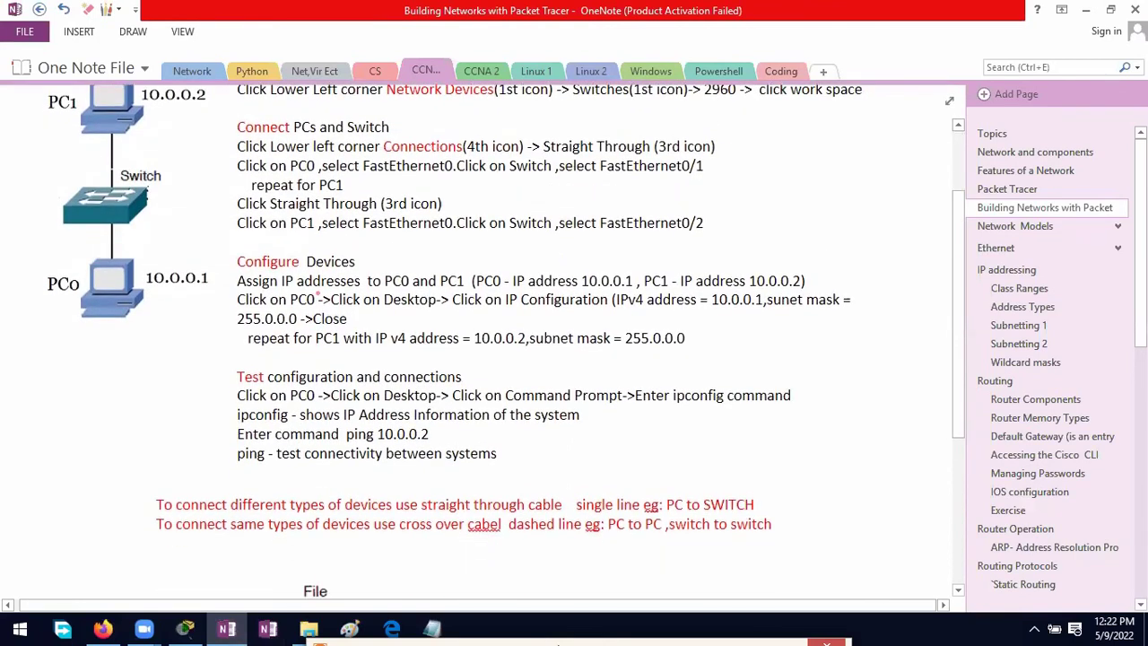
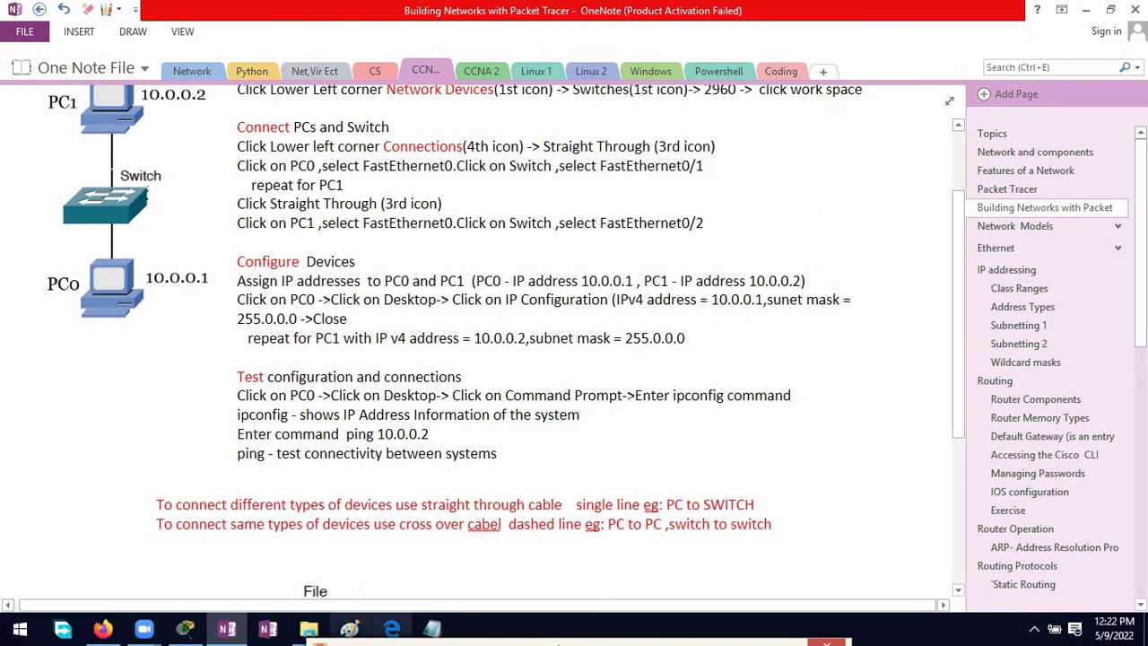
# Step: Switch from OneNote to the untitled Notepad lab procedure document
pyautogui.moveTo(213, 633)
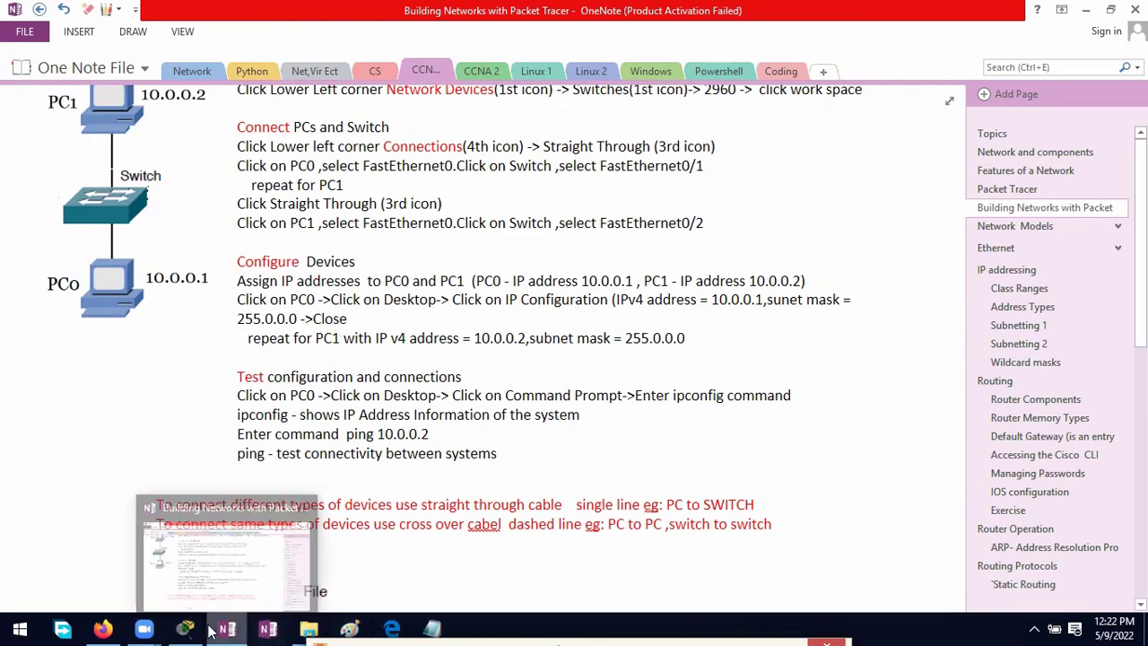
pyautogui.click(432, 627)
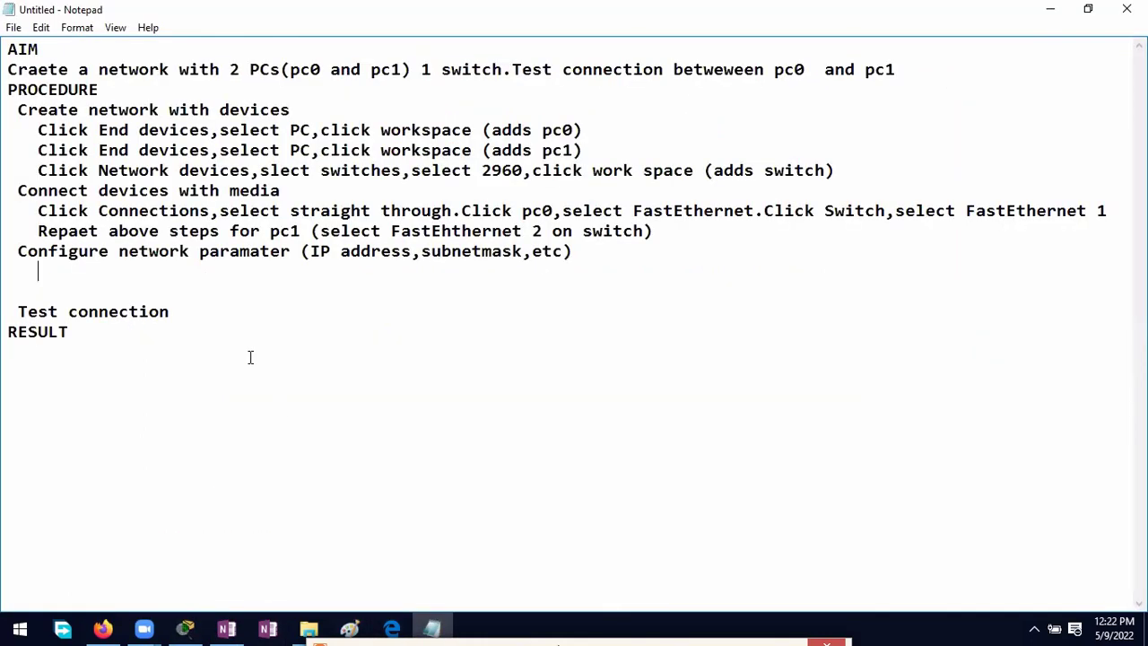
# Step: Write the pc0 step: Desktop tab, IP configuration, IP address 10.0.0.1, subnet mask 255.0.0.0
pyautogui.write('Click on pc0')
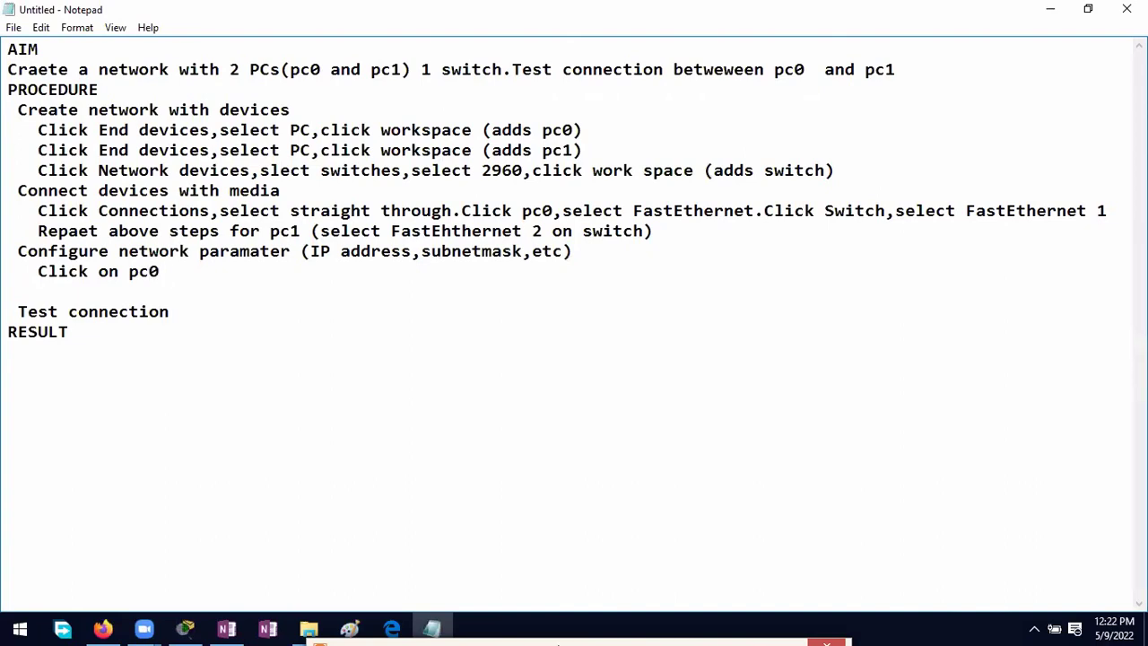
pyautogui.write(',select Desktop tab')
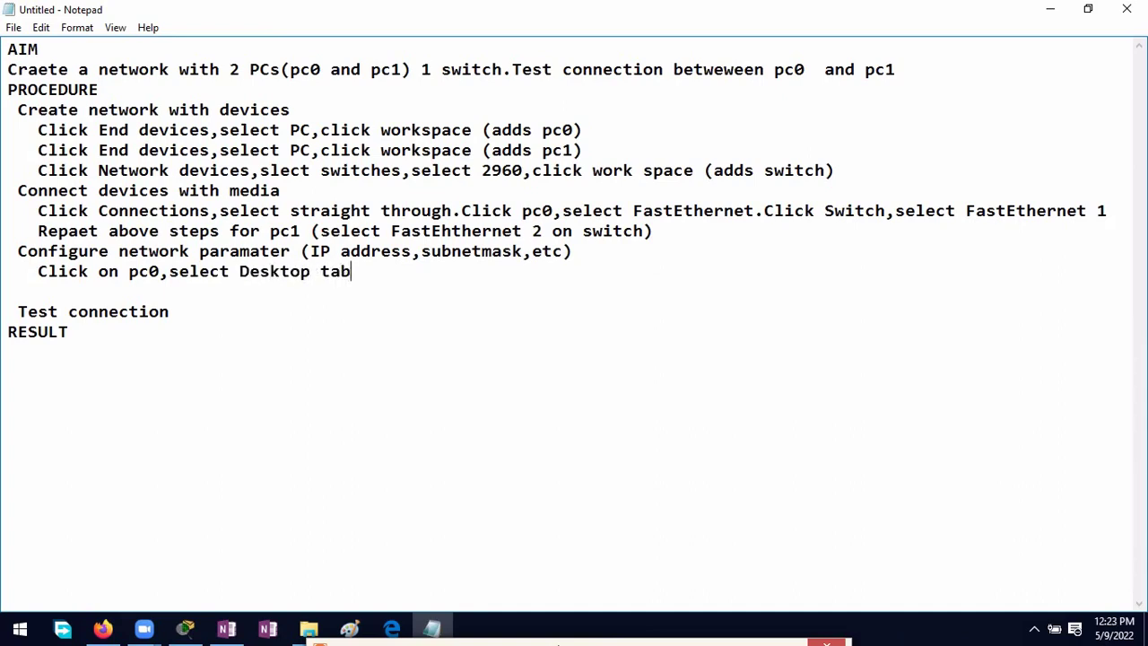
pyautogui.write(',select IP conf')
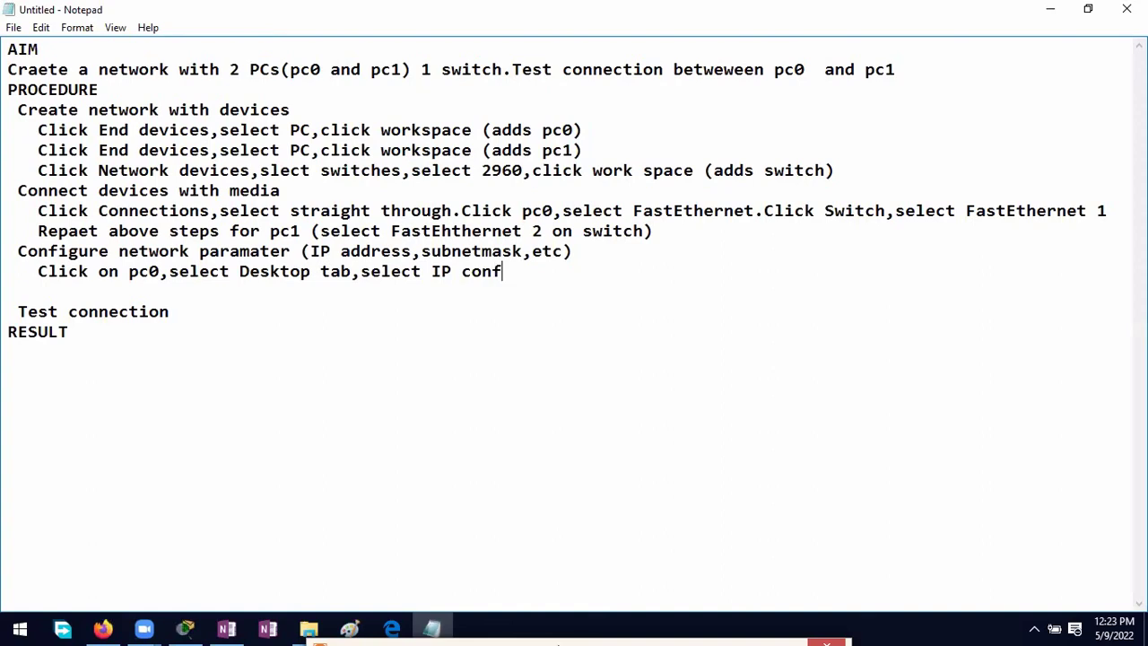
pyautogui.write('iguration,set IP address 10.0.0')
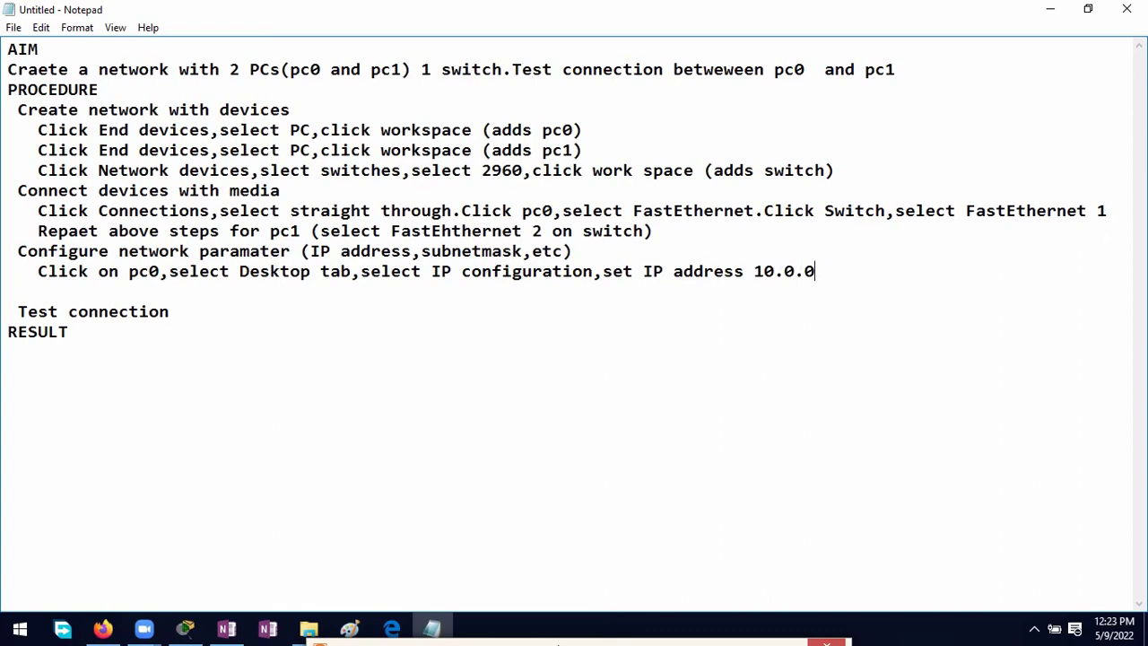
pyautogui.write('.1,')
pyautogui.press('BackSpace')
pyautogui.write('and sunetma')
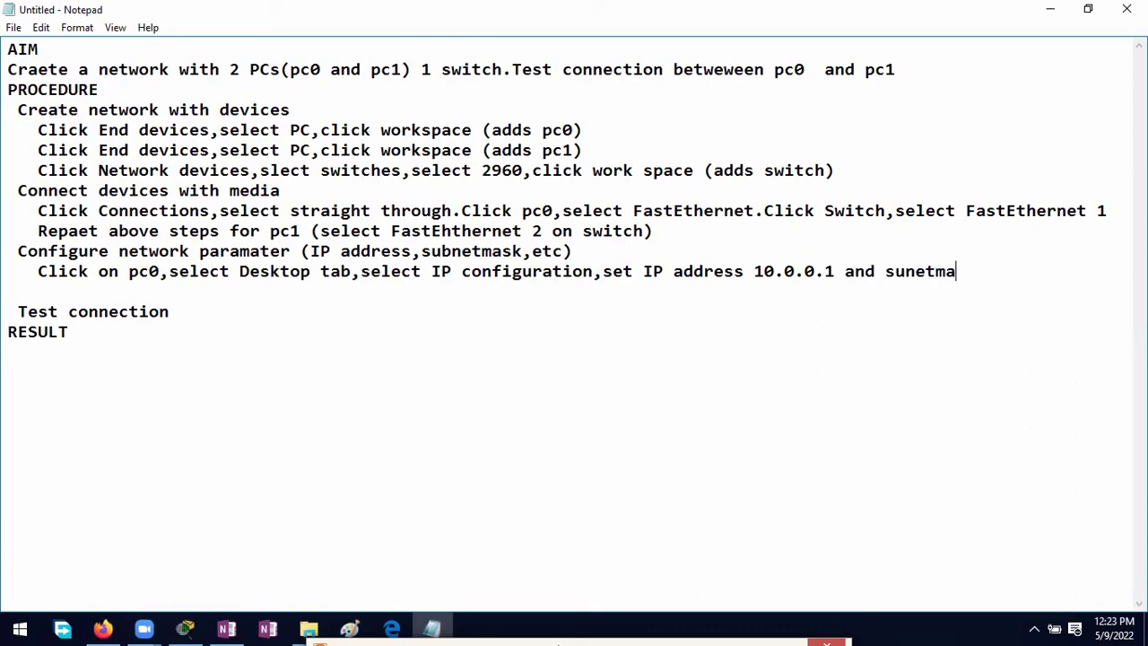
pyautogui.write('sk 255.0.0.0')
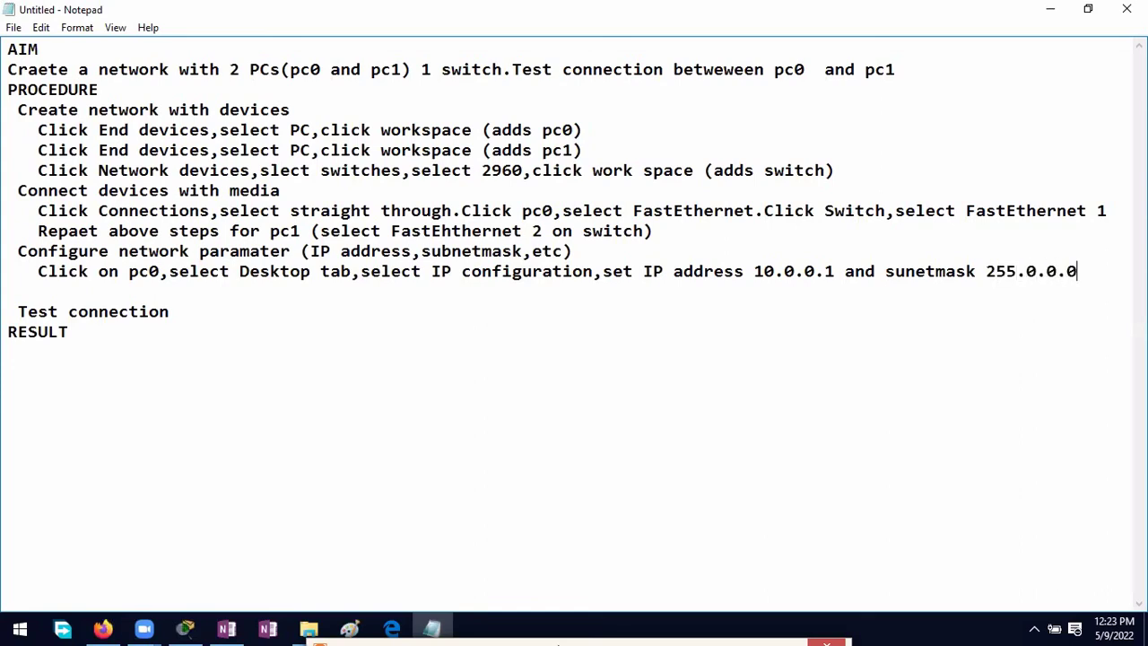
pyautogui.click(184, 628)
# Step: In PC0's Desktop IP Configuration, enter 10.0.0.1 with mask 255.0.0.0, then close the window
pyautogui.click(328, 384)
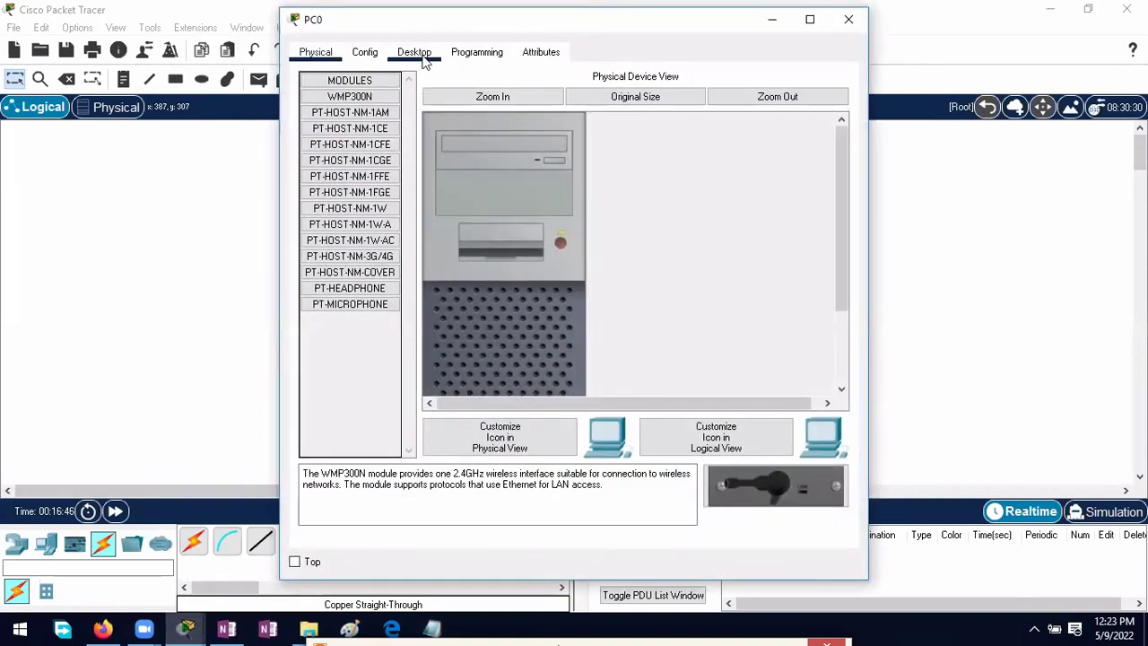
pyautogui.click(421, 53)
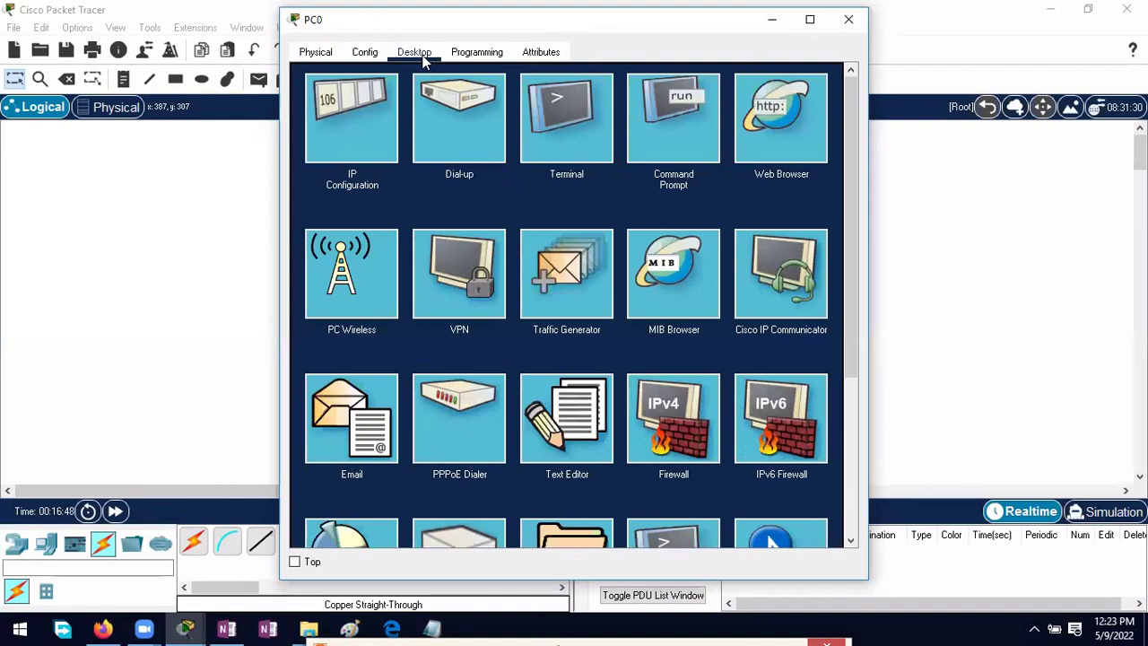
pyautogui.click(346, 130)
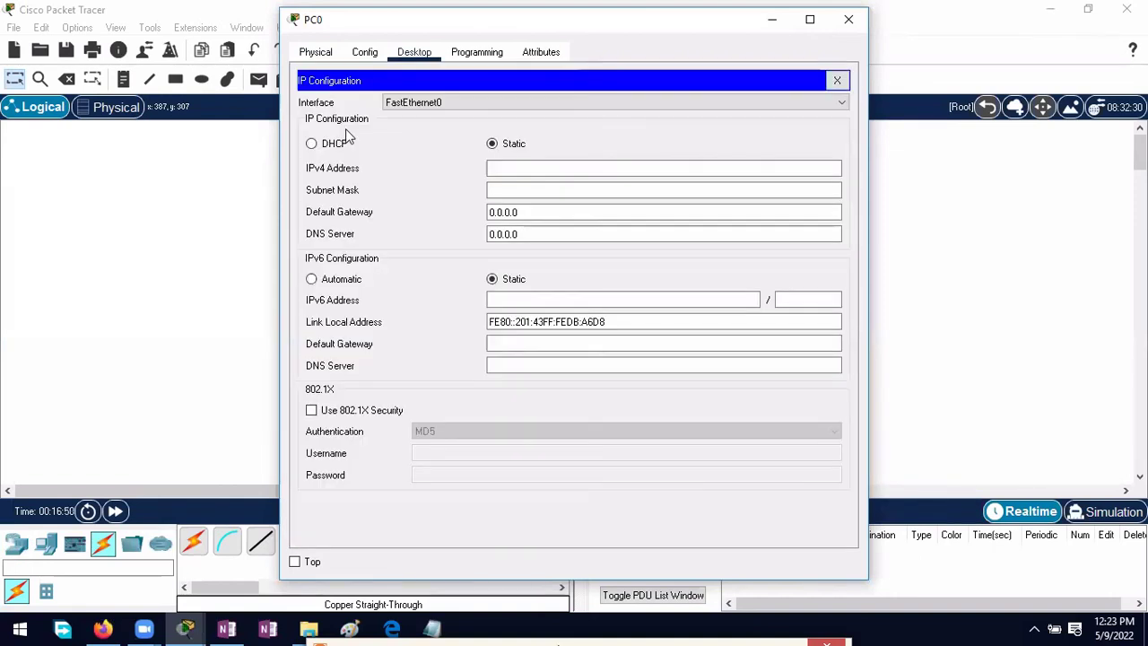
pyautogui.click(495, 169)
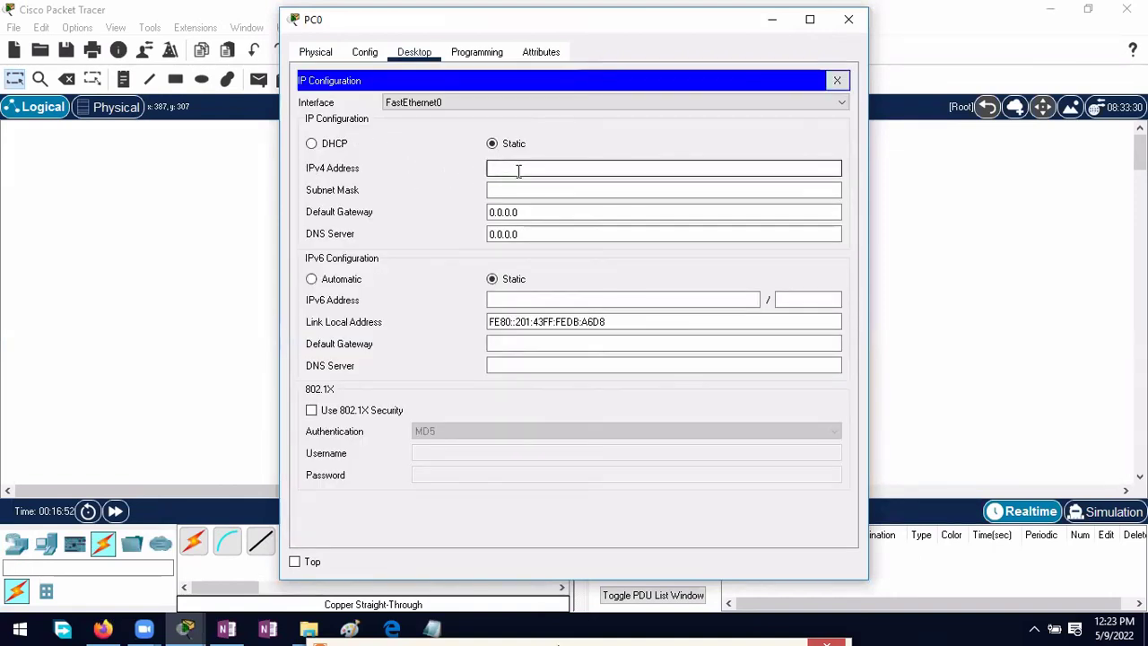
pyautogui.write('10.0.0.1')
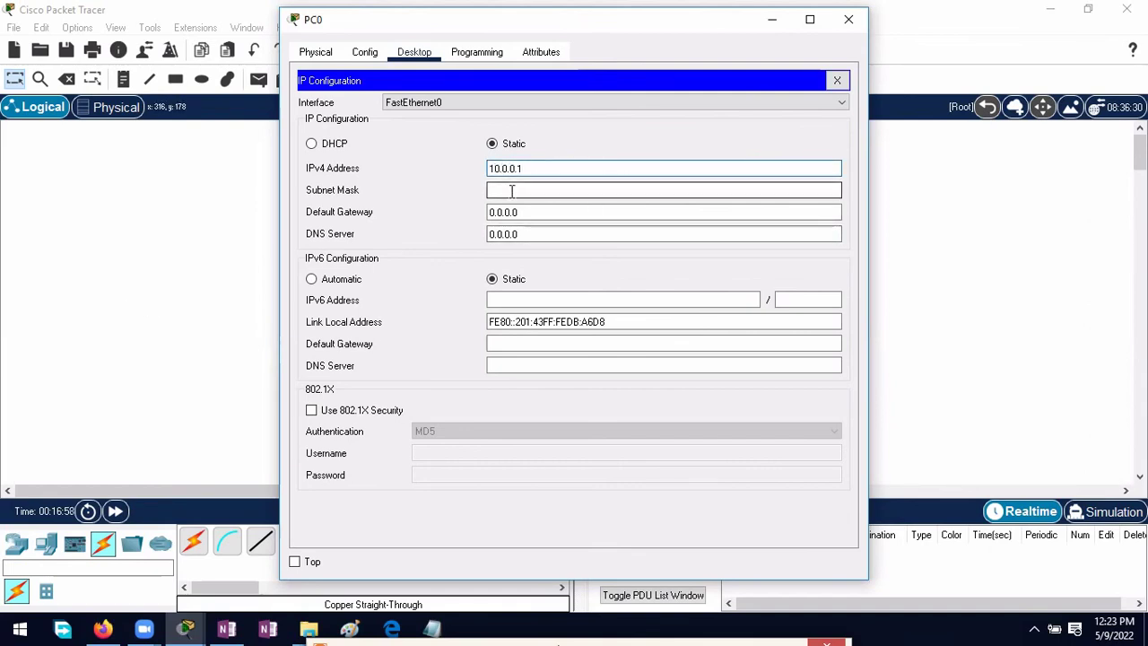
pyautogui.click(522, 190)
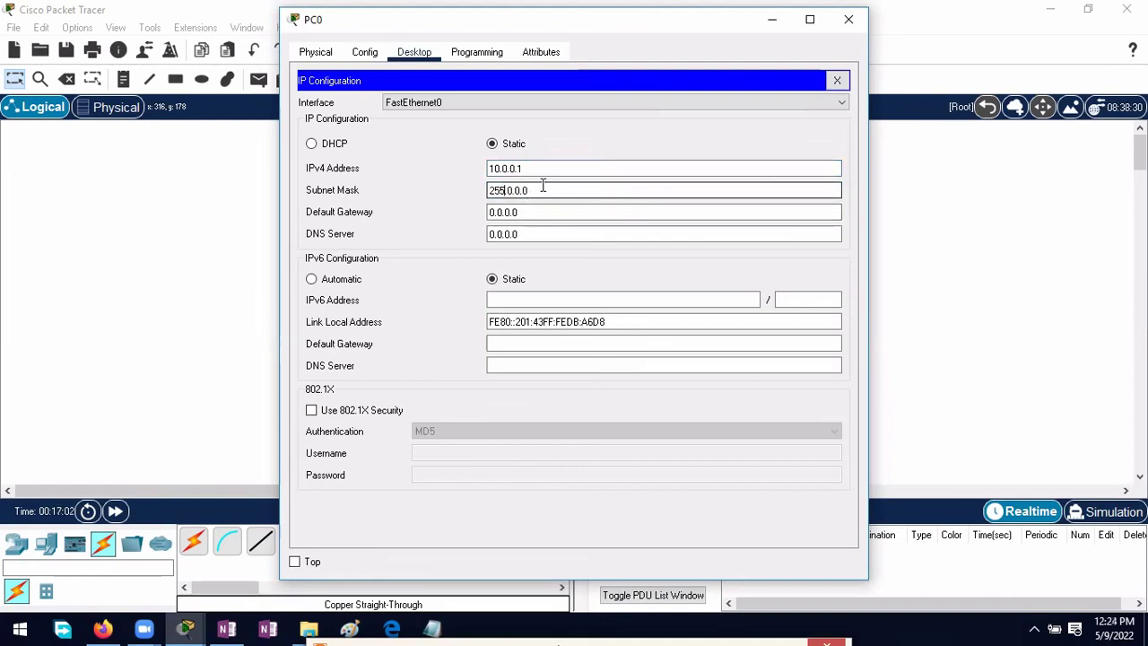
pyautogui.click(848, 19)
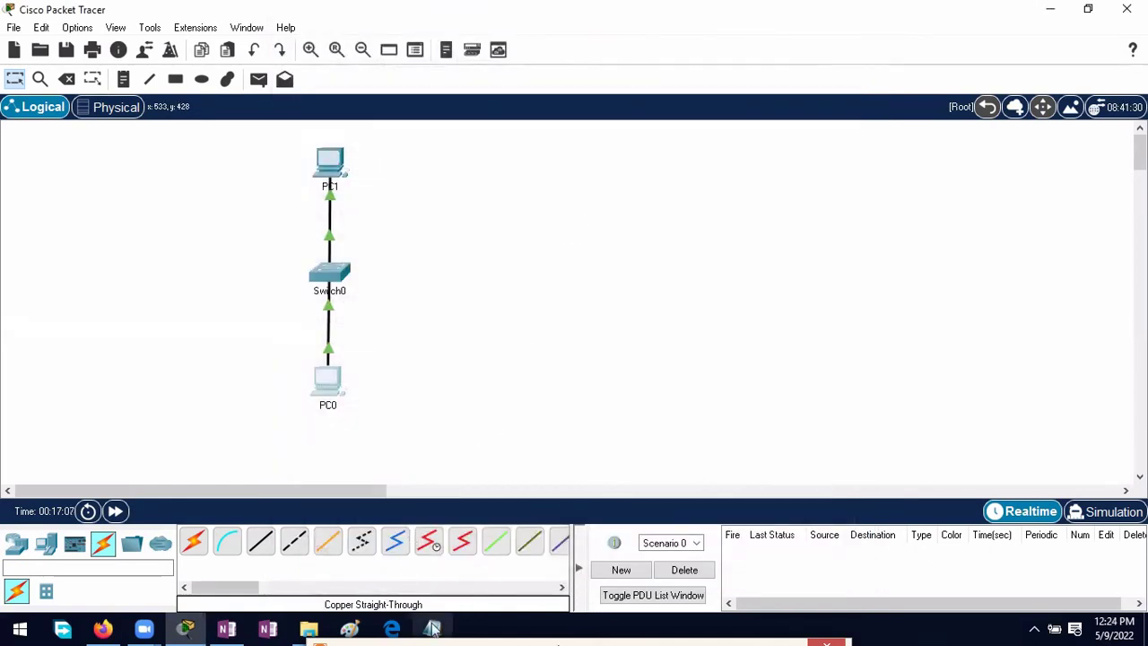
# Step: Below the pc0 step, add 'Repeat above step for pc1 with IP address 10.0.0.2 and subnet mask 255.0.0.0'
pyautogui.click(432, 628)
pyautogui.click(79, 291)
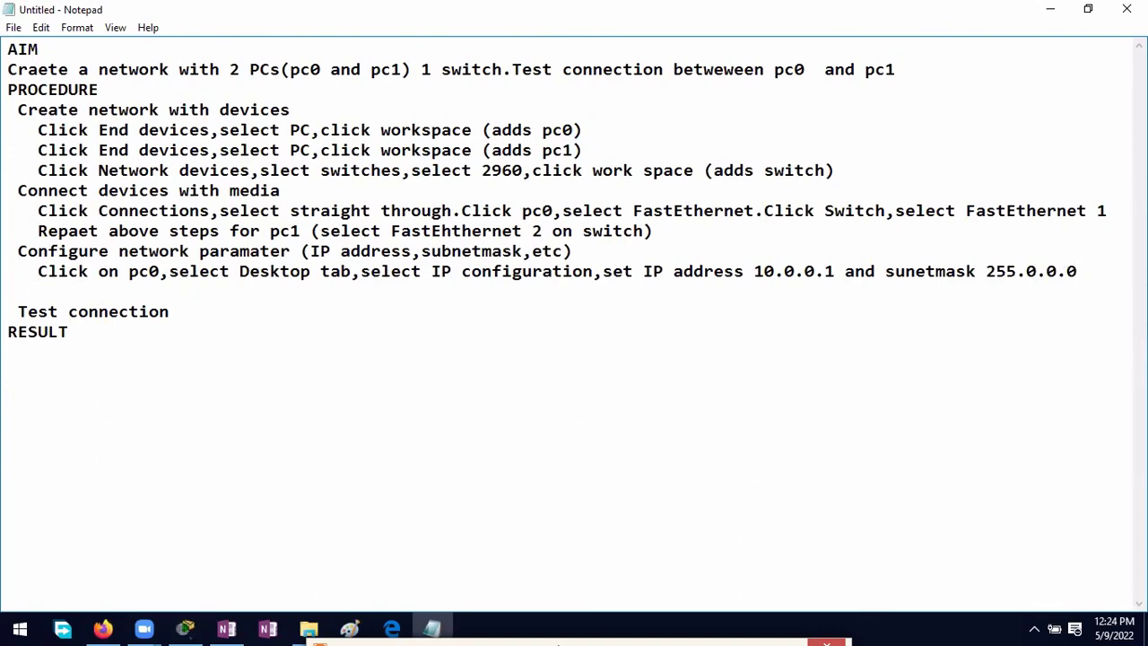
pyautogui.write('Repeat above ')
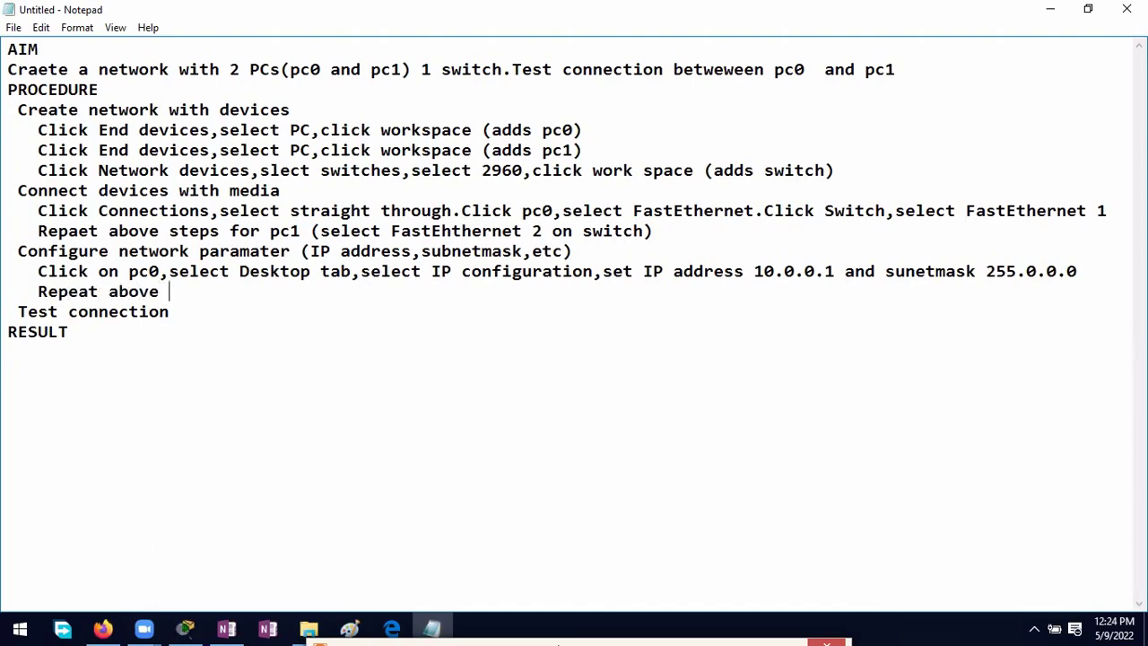
pyautogui.write('step for pc1')
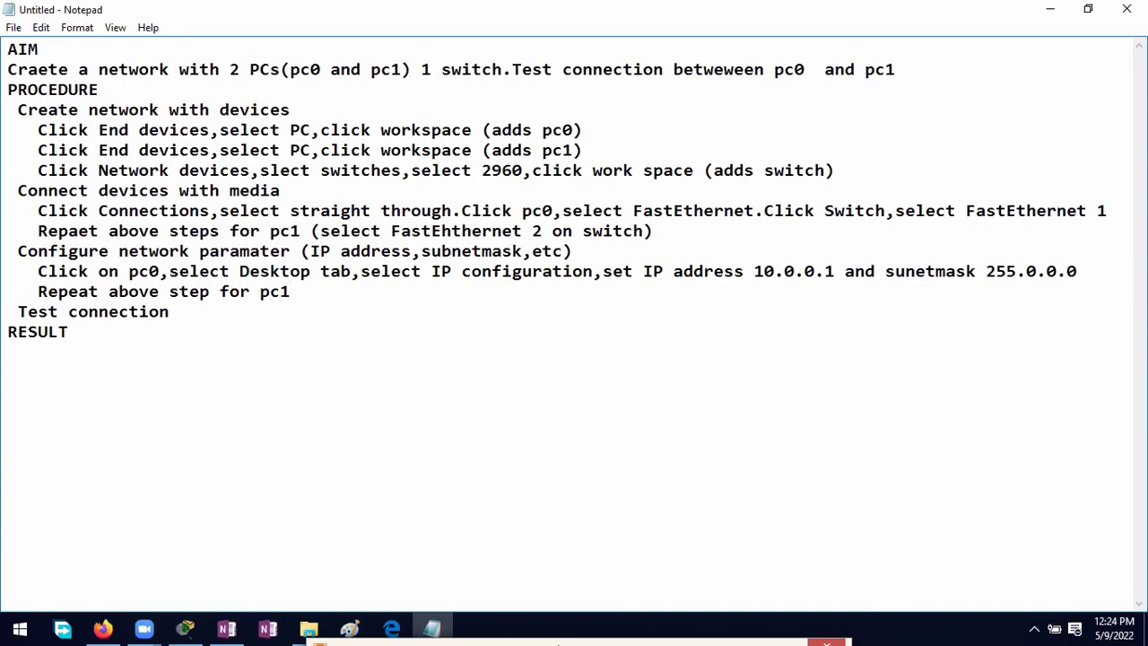
pyautogui.write(' with IP add')
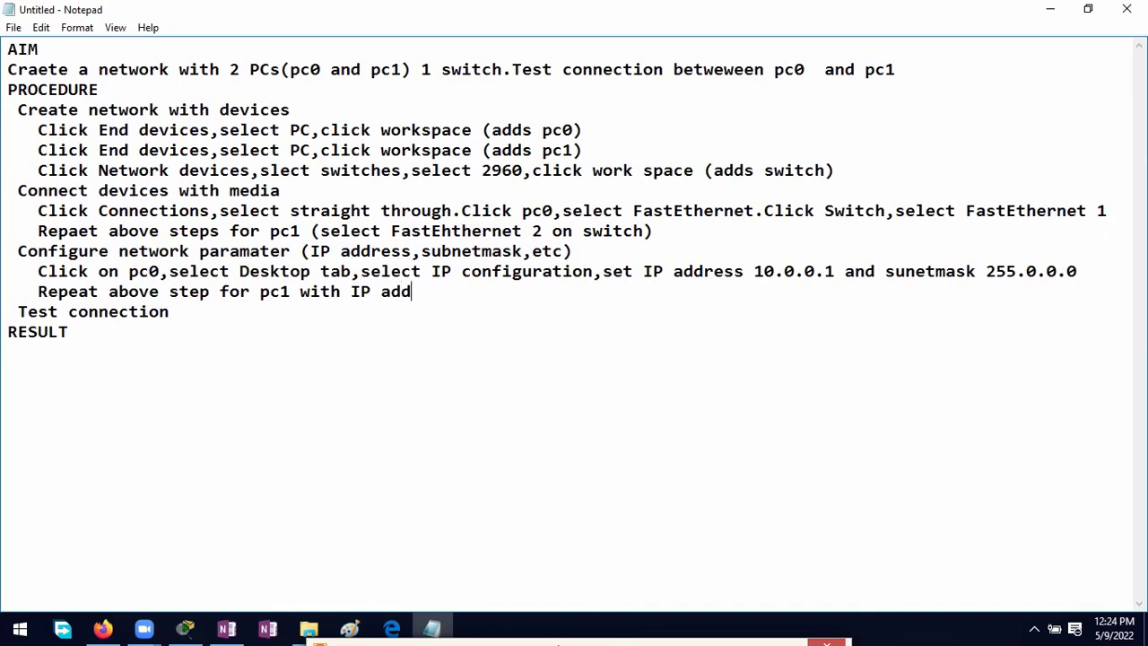
pyautogui.write('ress 10.0.0.2')
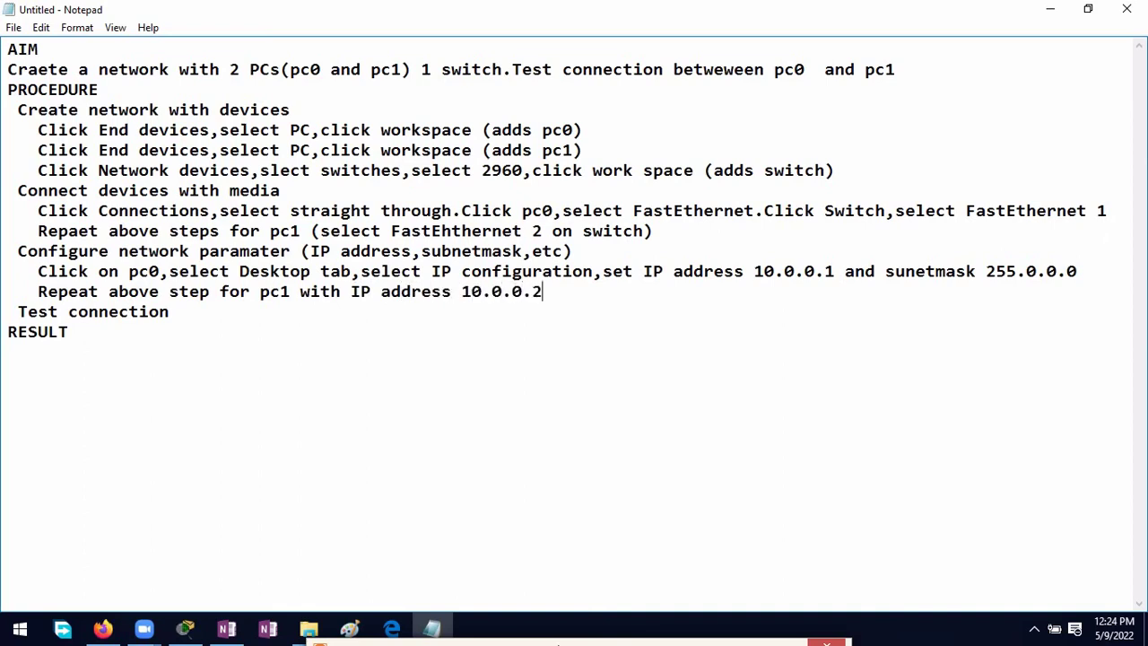
pyautogui.write(' and subnet')
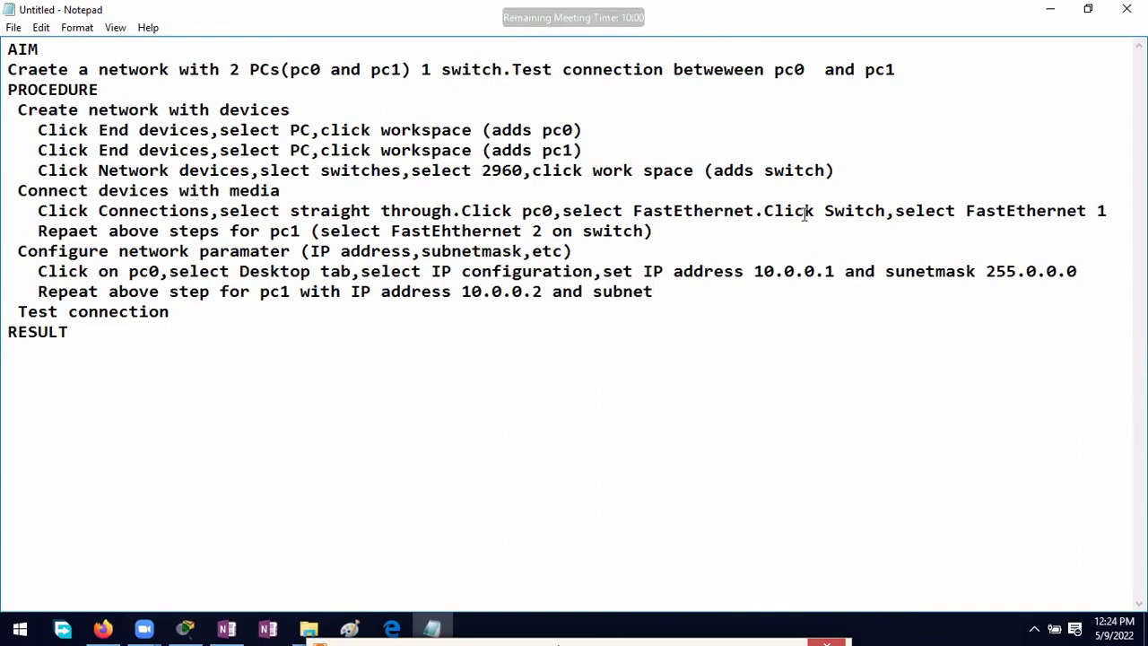
pyautogui.write(' mask 255.0.0.0')
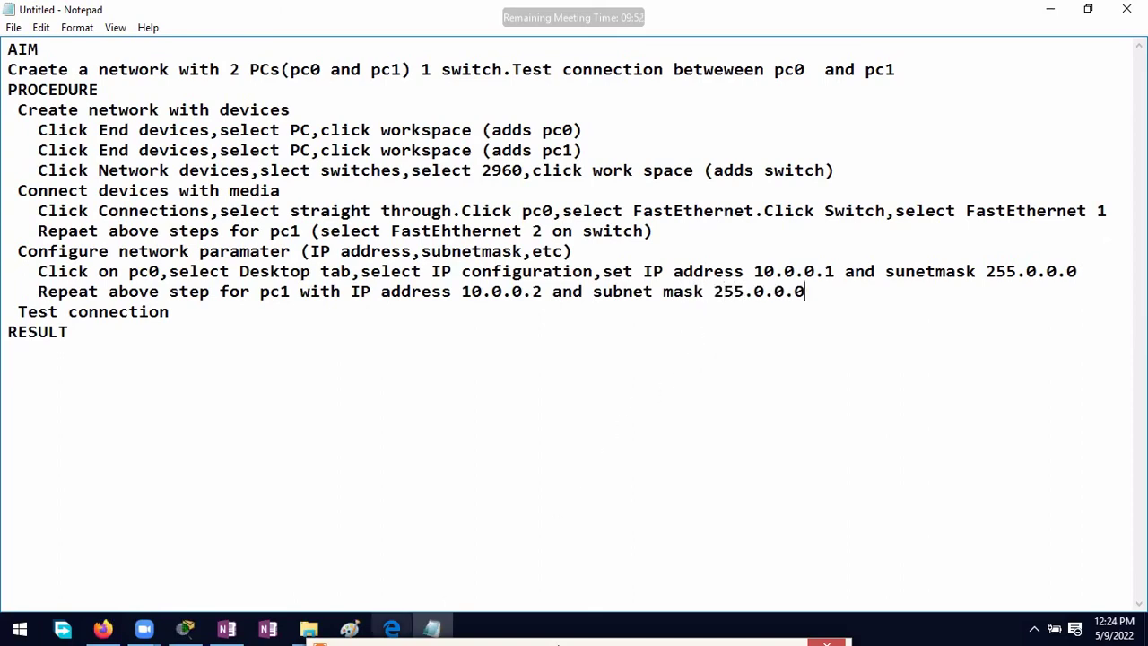
# Step: Give PC1 the static IPv4 address 10.0.0.2 with mask 255.0.0.0, then bring up OneNote
pyautogui.click(185, 627)
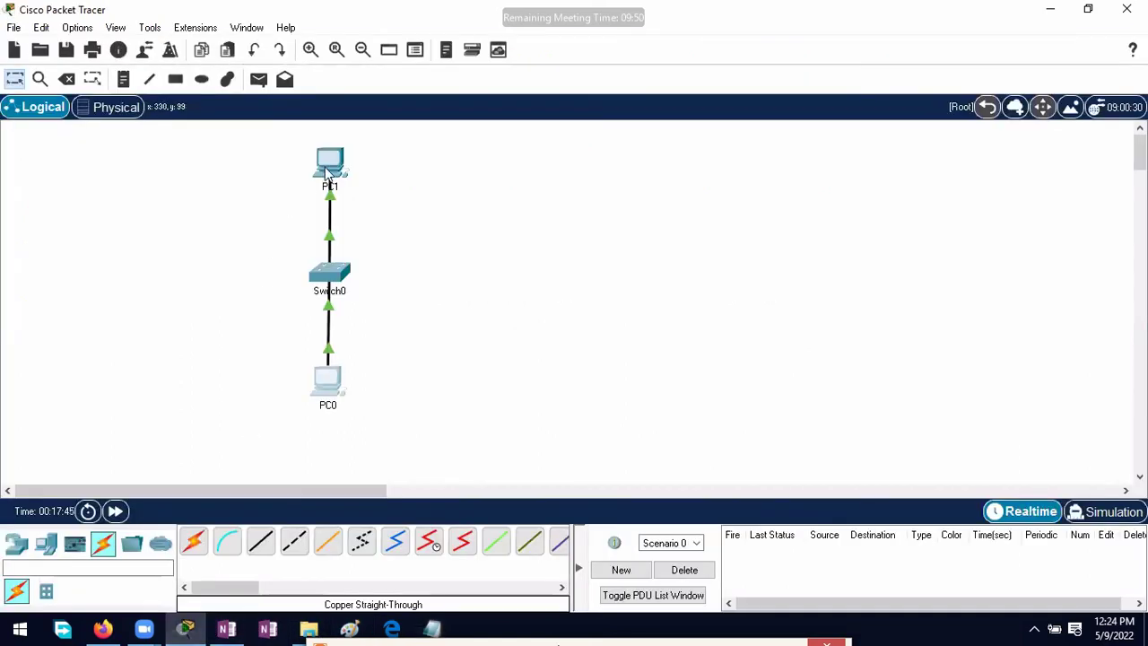
pyautogui.click(328, 165)
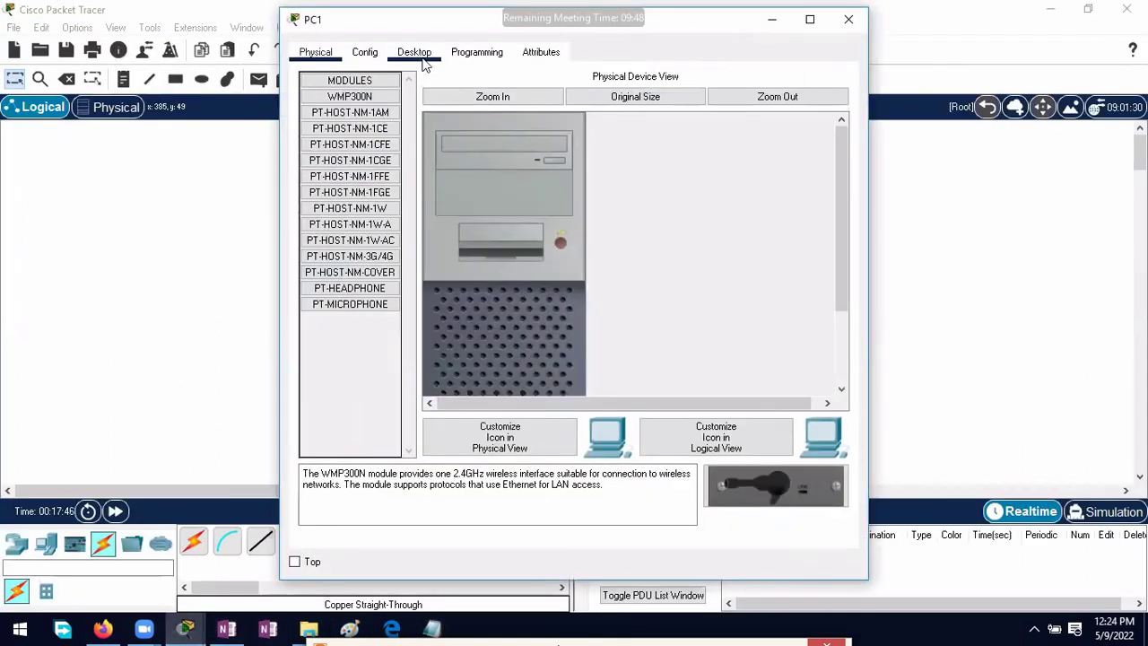
pyautogui.click(415, 53)
pyautogui.click(365, 123)
pyautogui.click(583, 169)
pyautogui.write('10.0.0.2')
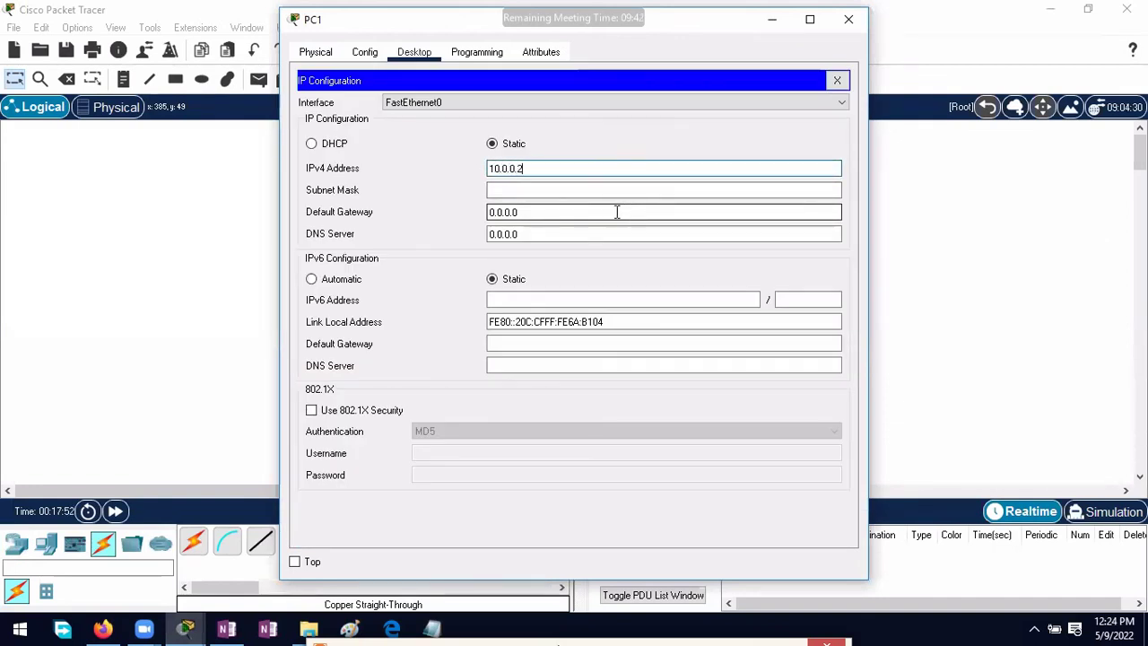
pyautogui.click(597, 190)
pyautogui.click(848, 19)
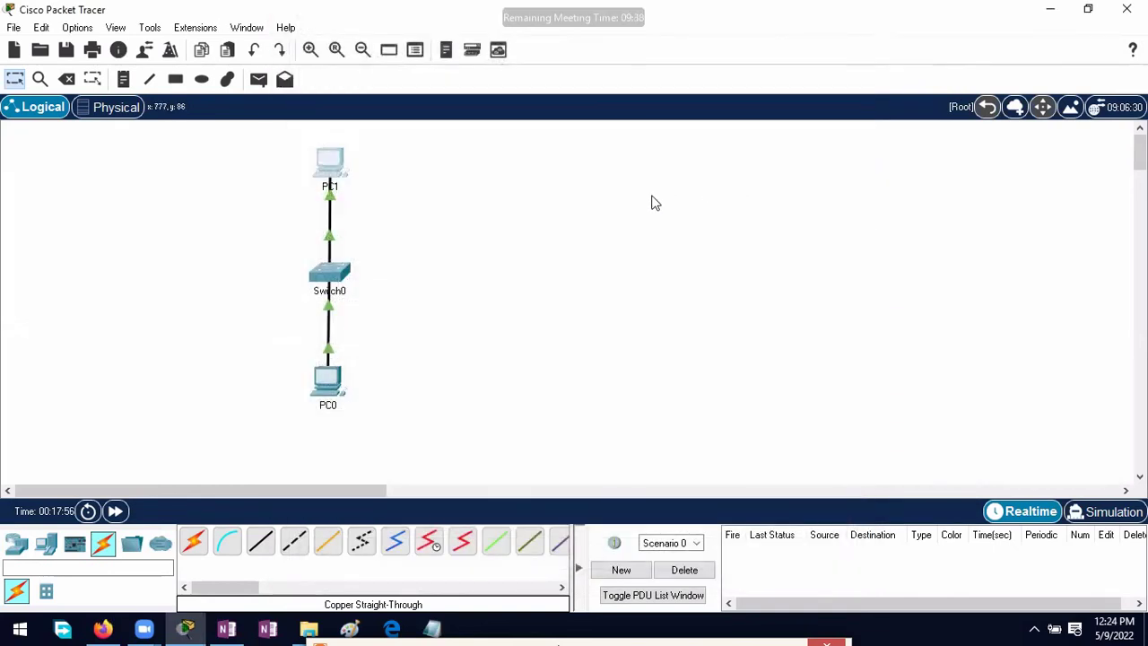
pyautogui.click(246, 635)
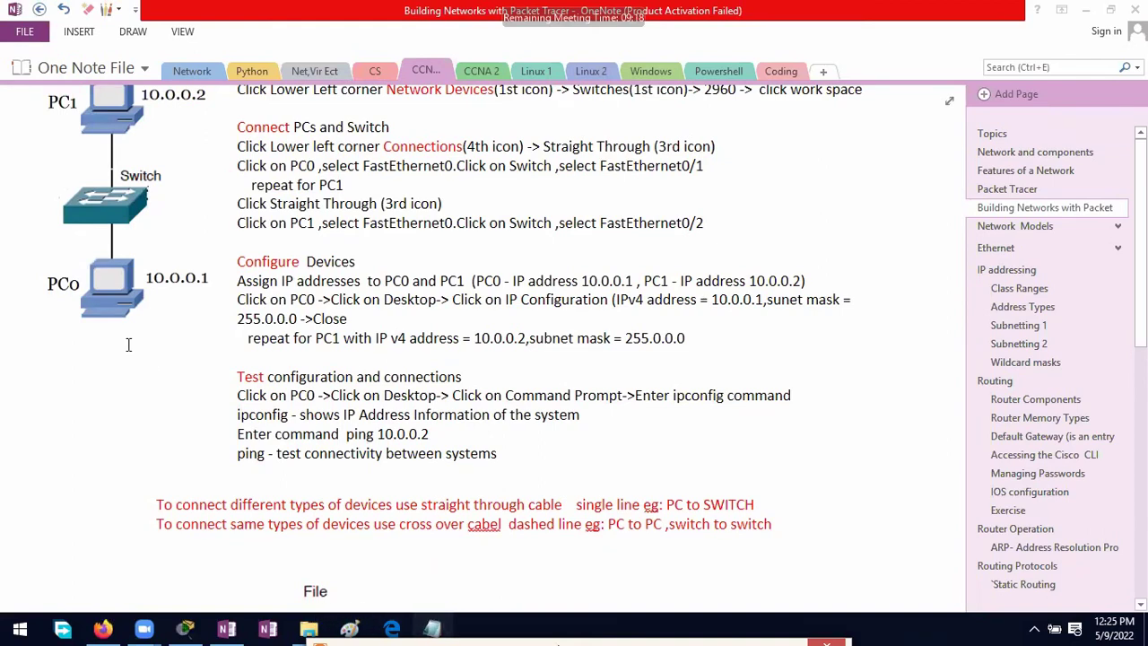
# Step: Write the Test connection step: Click Pc0, Desktop tab, command prompt, ipconfig, ping 10.0.0.2
pyautogui.hotkey('alt', 'Tab')
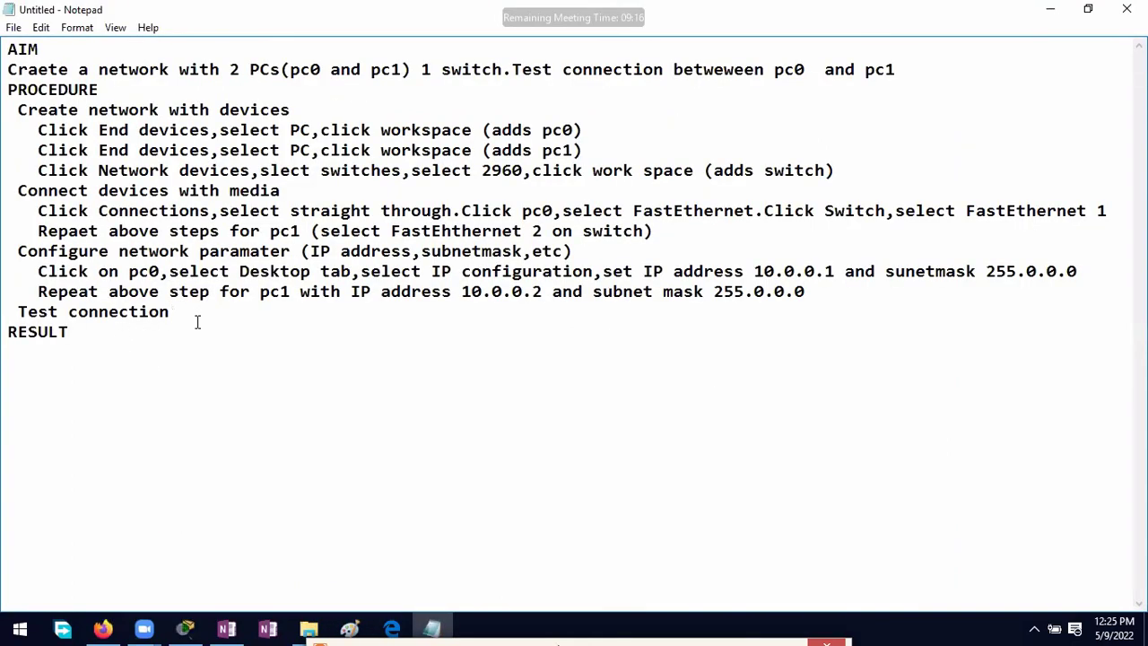
pyautogui.press('Return')
pyautogui.write('Clsck Pc0')
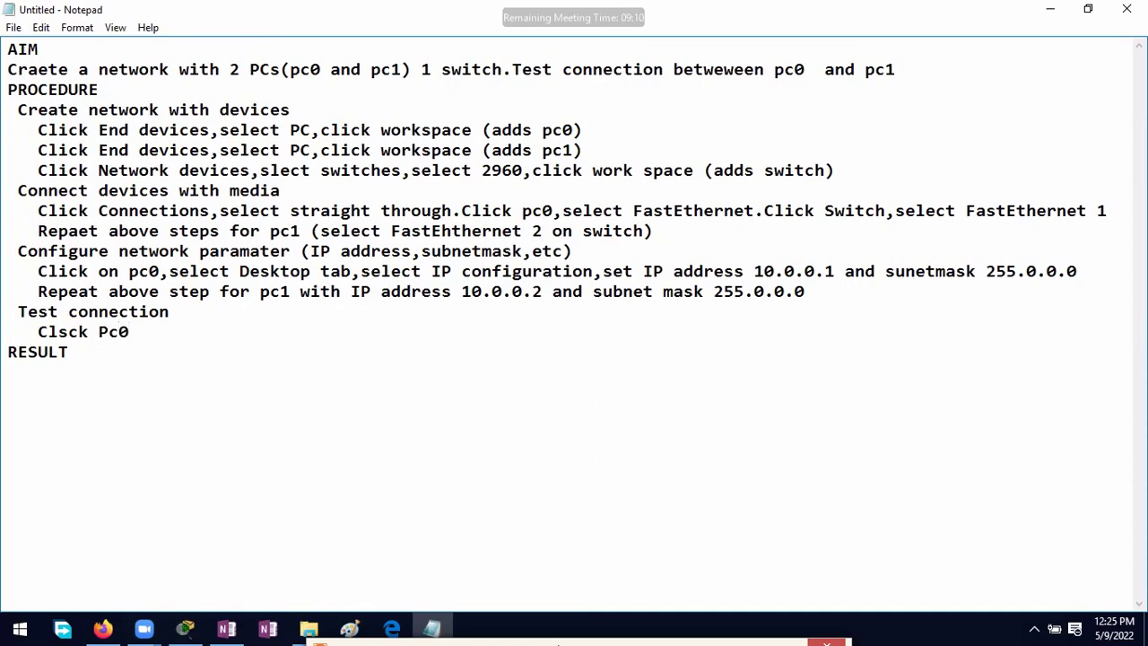
pyautogui.write(',select Desk')
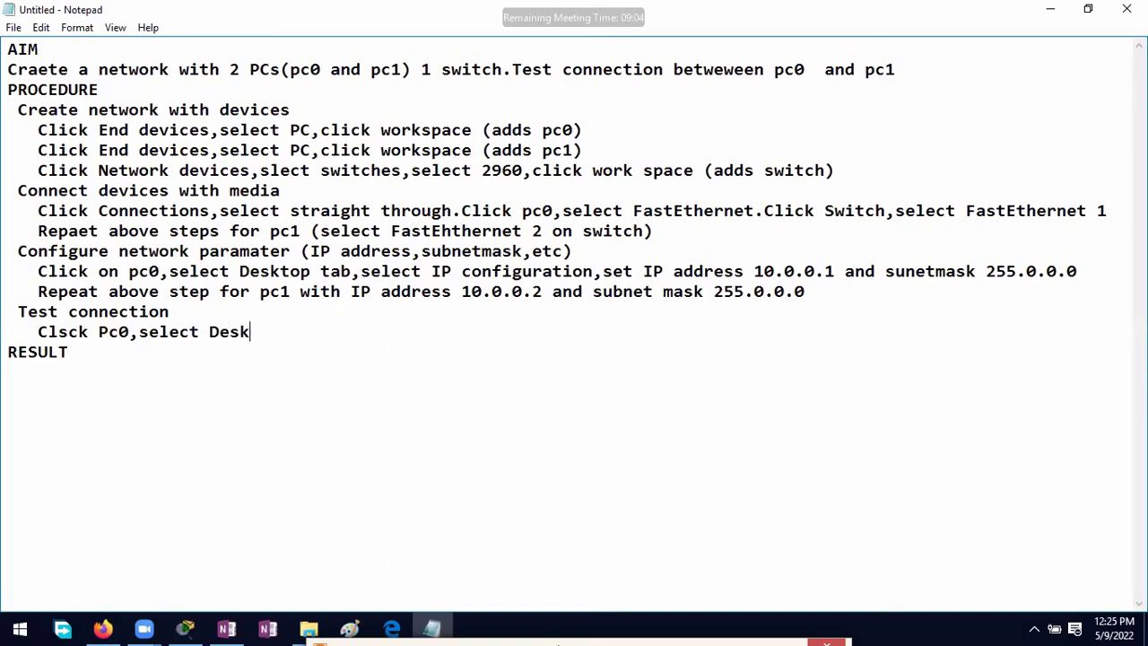
pyautogui.write('top tab')
pyautogui.click(60, 330)
pyautogui.press('Delete')
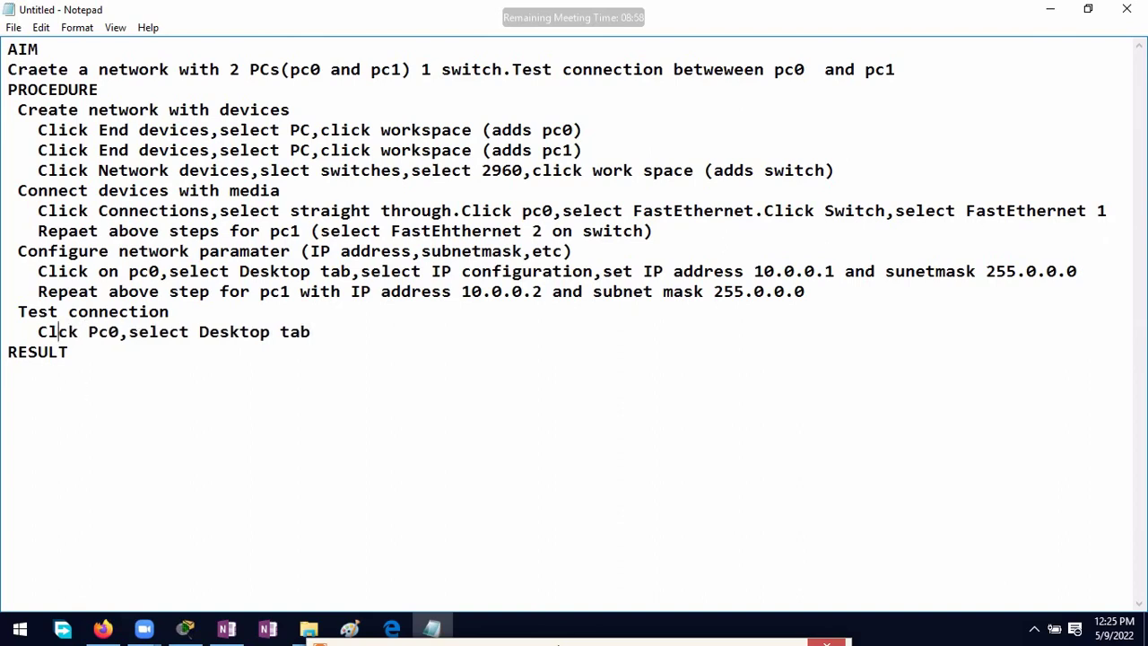
pyautogui.write('i')
pyautogui.click(333, 333)
pyautogui.write(',Selec')
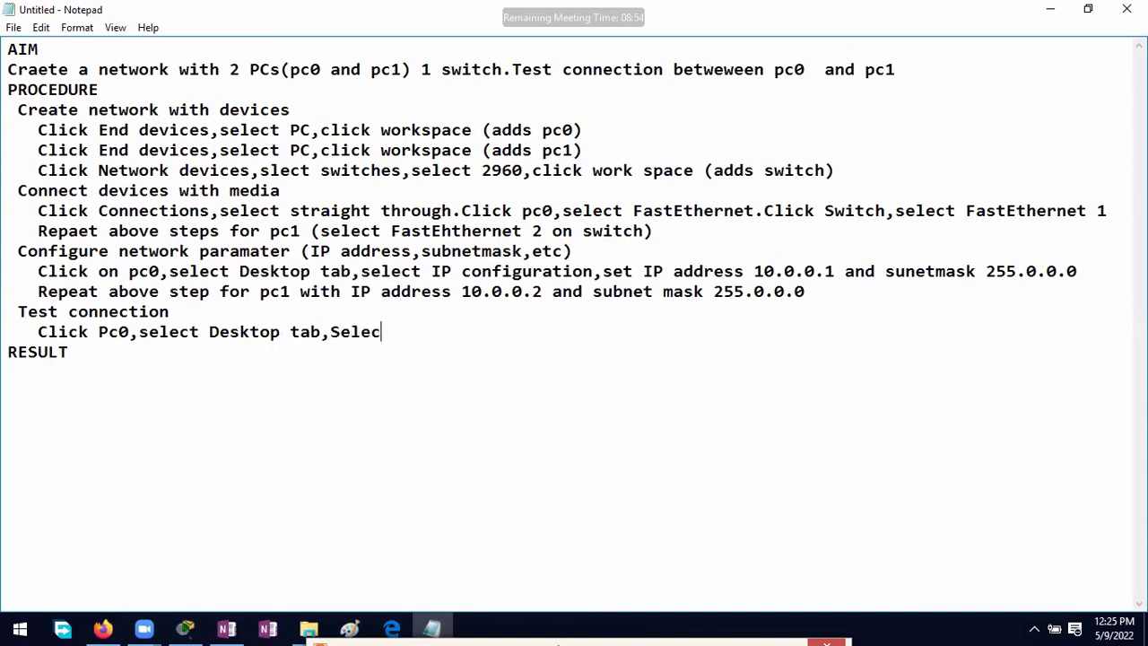
pyautogui.write('t command prompt ')
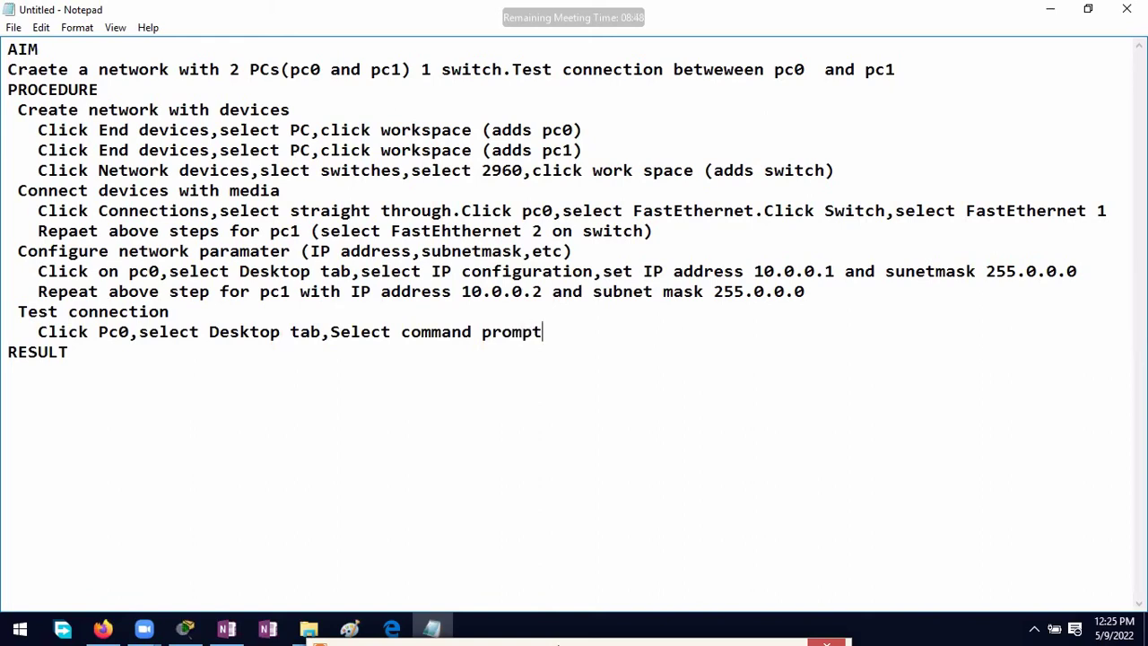
pyautogui.write(',enter ipc')
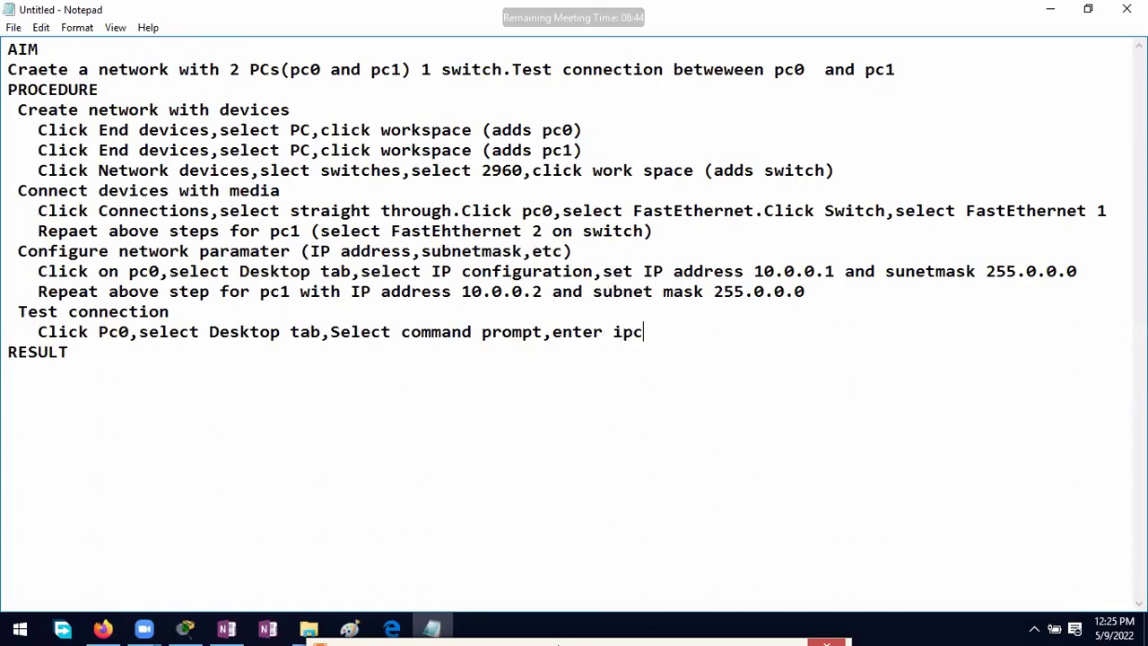
pyautogui.write('onfig to see ')
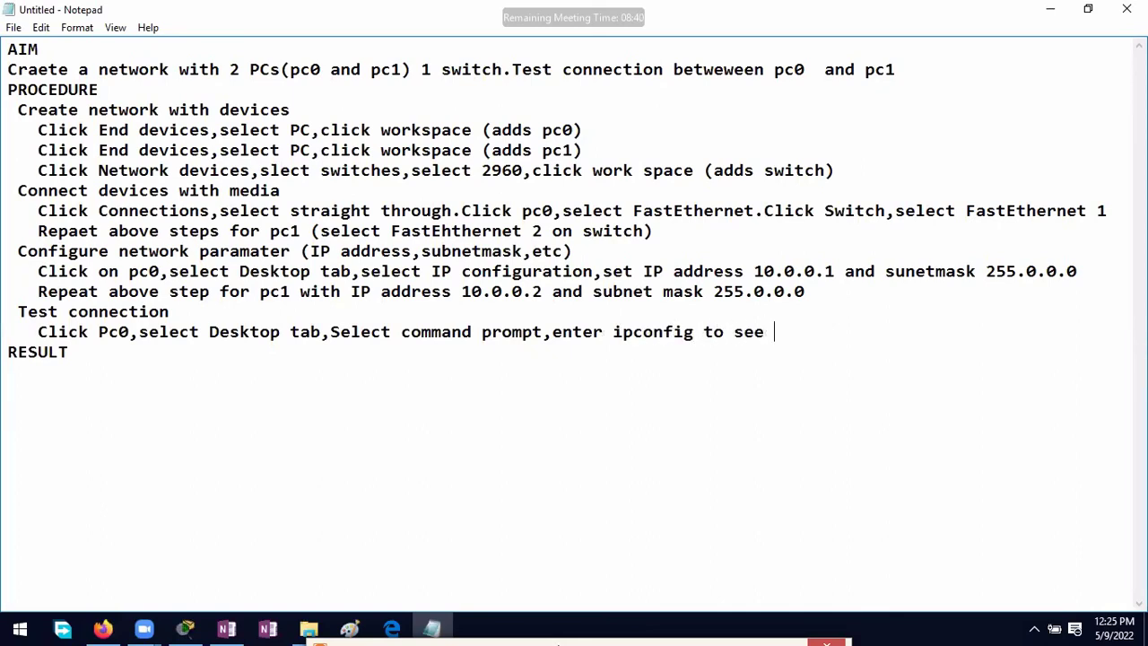
pyautogui.write('IP a')
pyautogui.write('ddres')
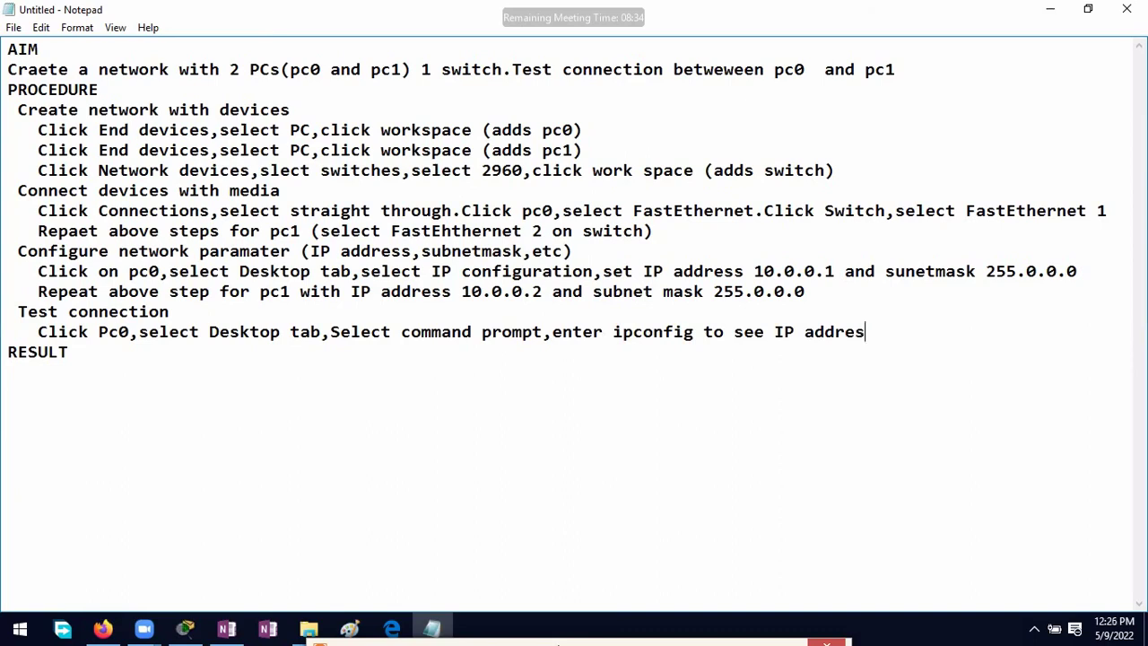
pyautogui.write('s,enter')
pyautogui.write(' ping ')
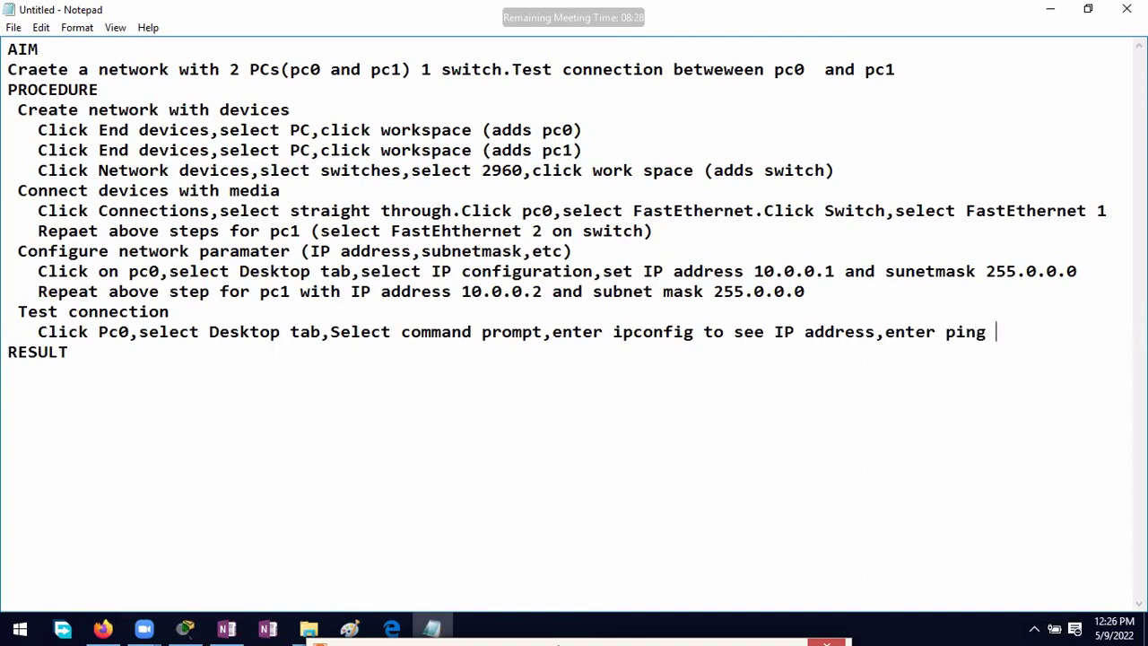
pyautogui.write('10.0.0.2 to tes')
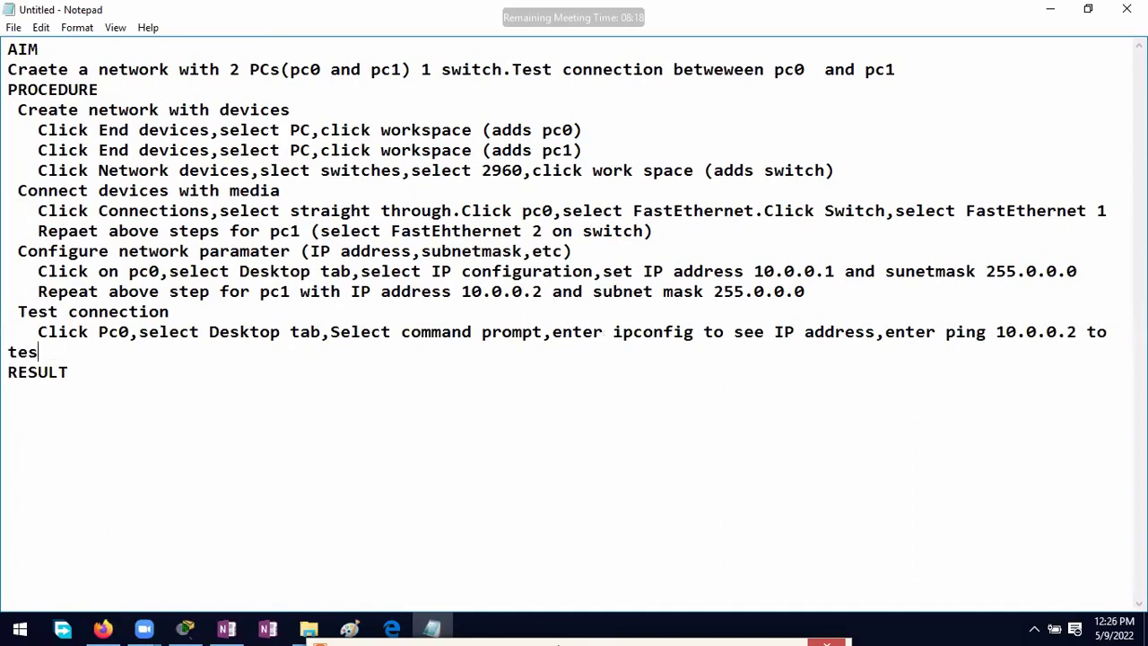
pyautogui.write('t connecttion')
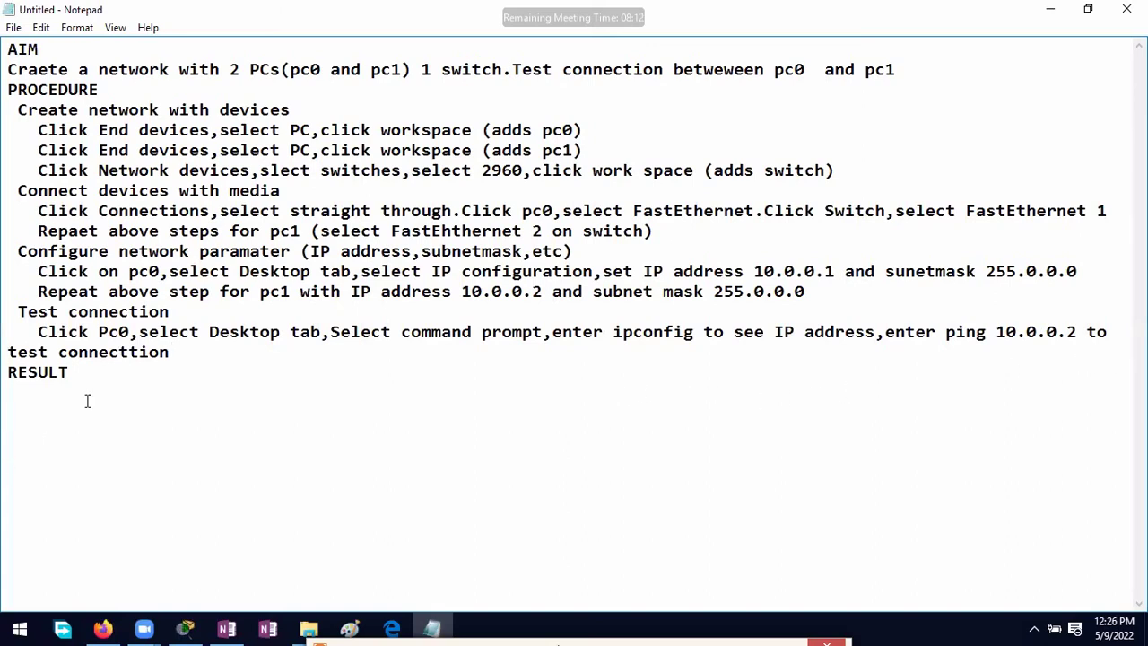
# Step: Move the Test connection heading and step below RESULT, indenting the wrapped line
pyautogui.click(7, 352)
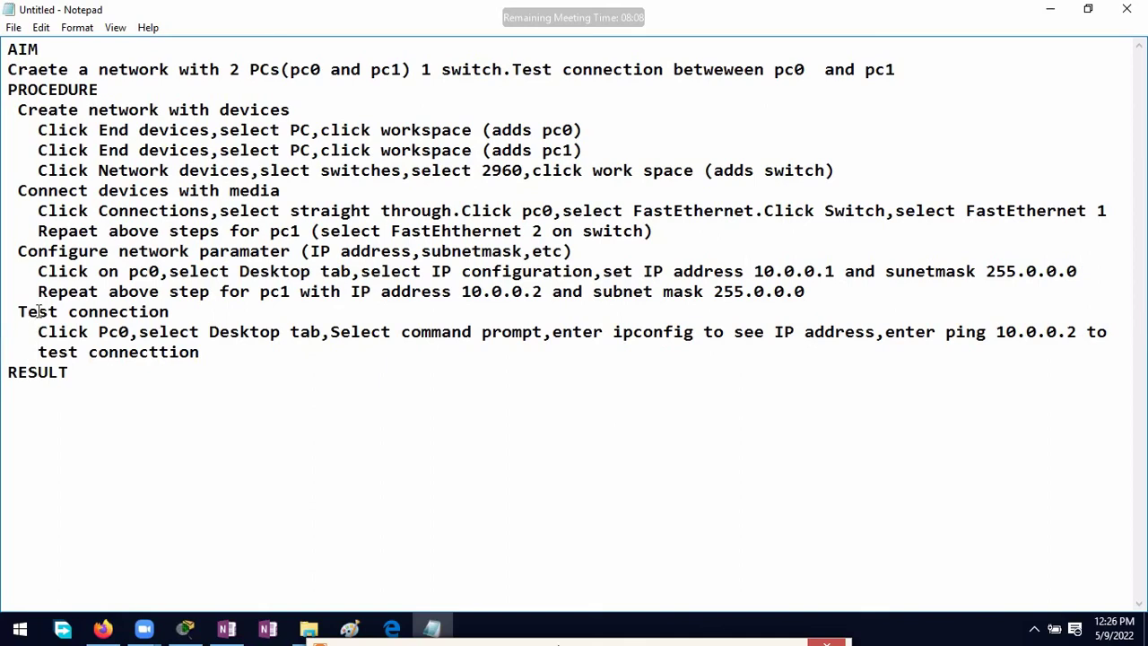
pyautogui.moveTo(18, 312); pyautogui.dragTo(219, 351)
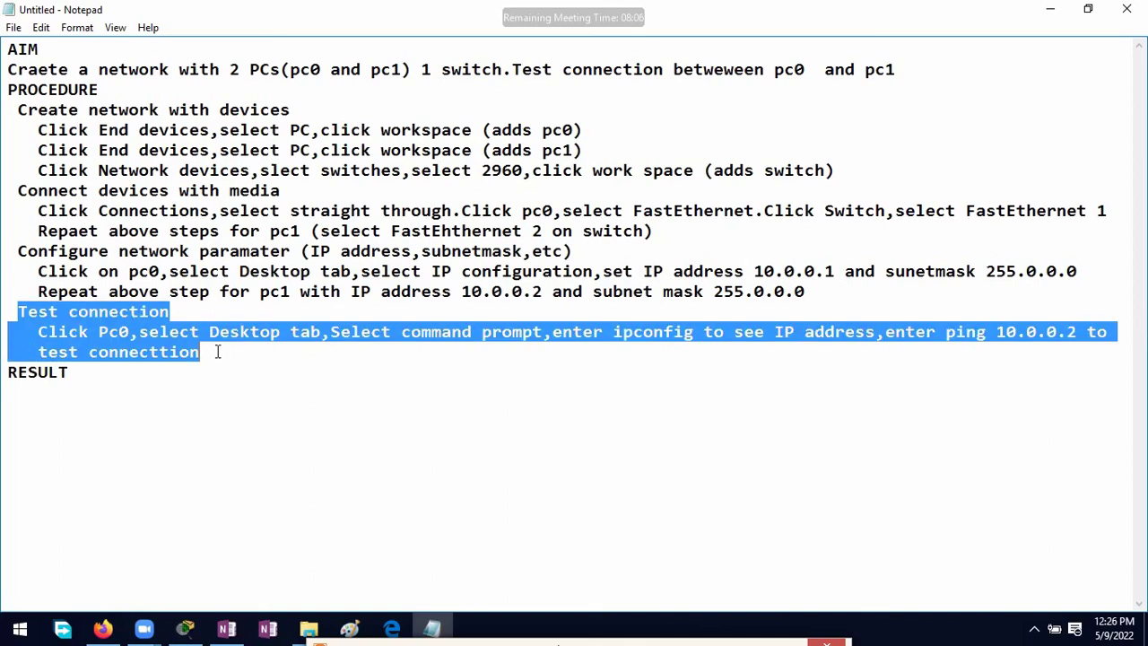
pyautogui.rightClick(149, 332)
pyautogui.click(184, 362)
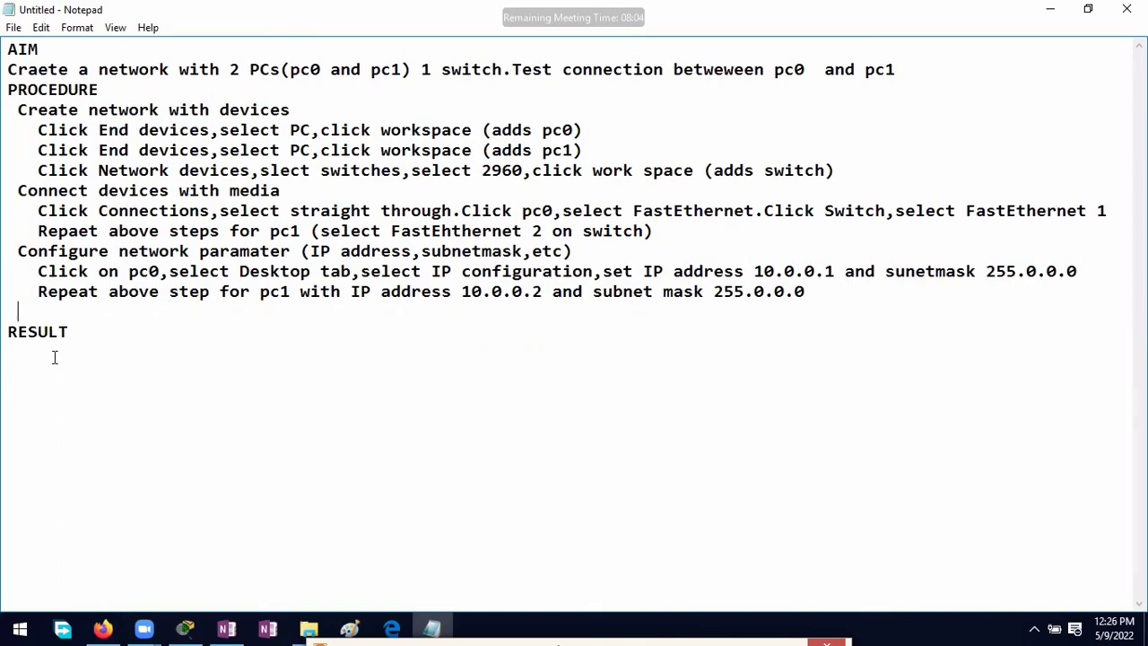
pyautogui.press('Return')
pyautogui.click(73, 321)
pyautogui.press('Delete')
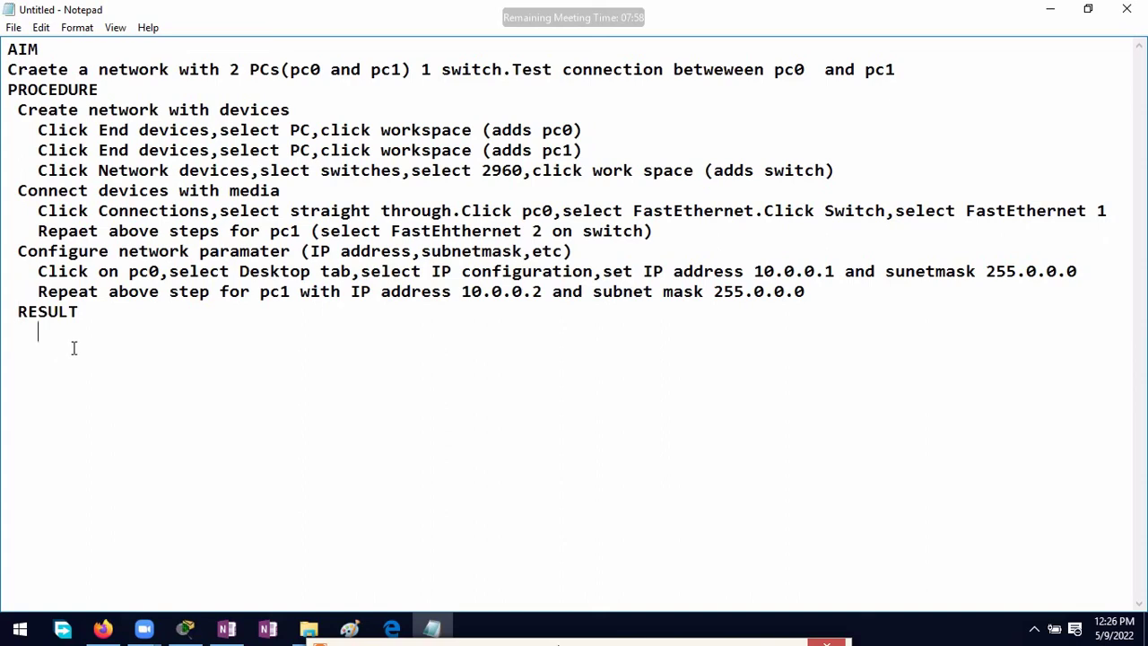
pyautogui.hotkey('ctrl', 'v')
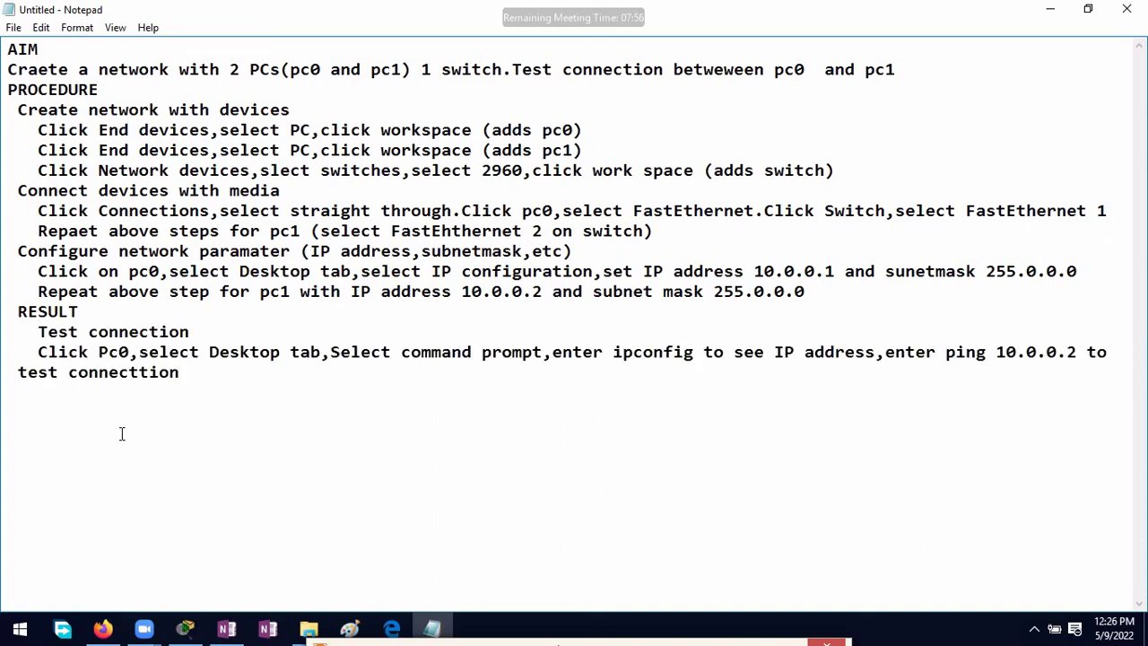
pyautogui.click(16, 375)
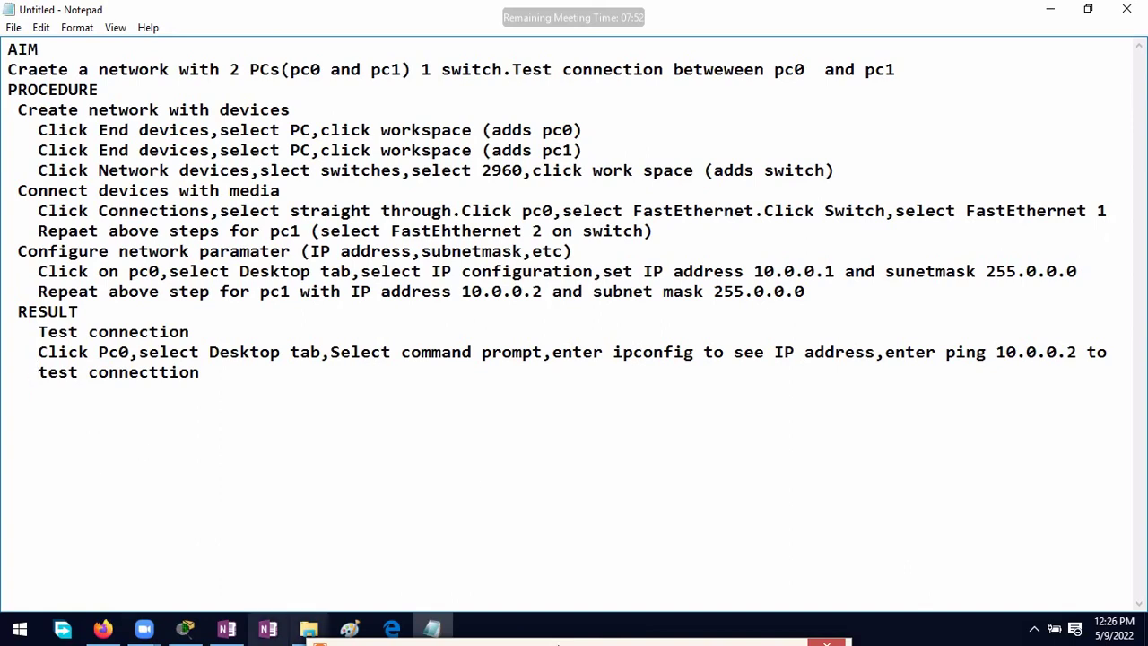
# Step: Run ipconfig in PC0's command prompt and highlight its IPv4 address 10.0.0.1
pyautogui.click(184, 628)
pyautogui.click(329, 381)
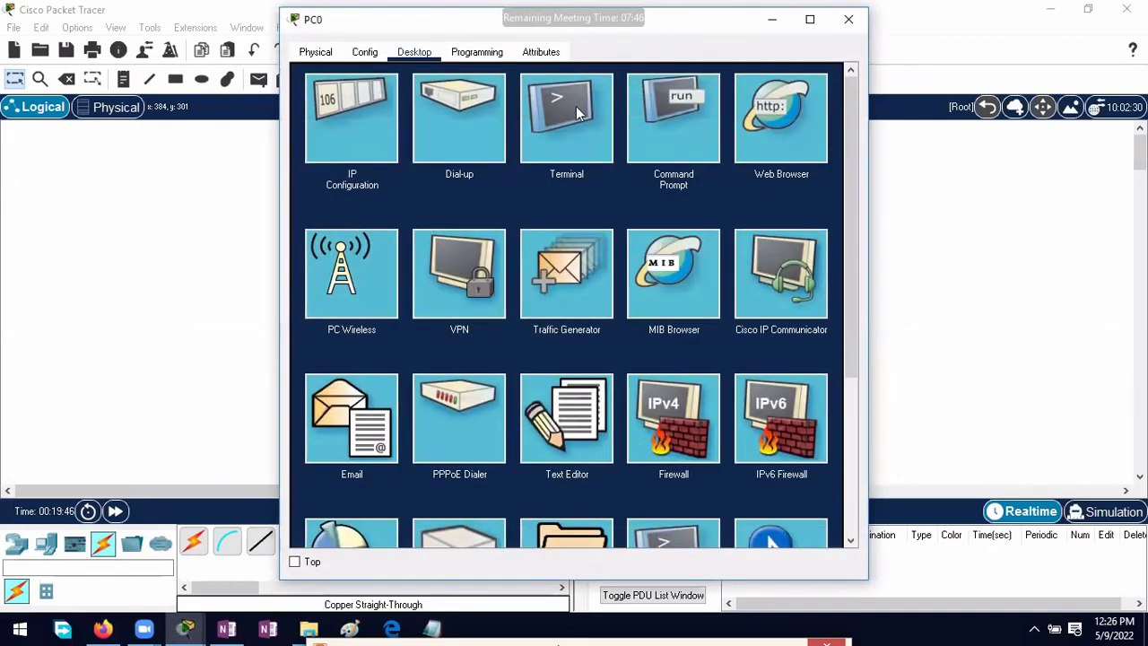
pyautogui.click(670, 123)
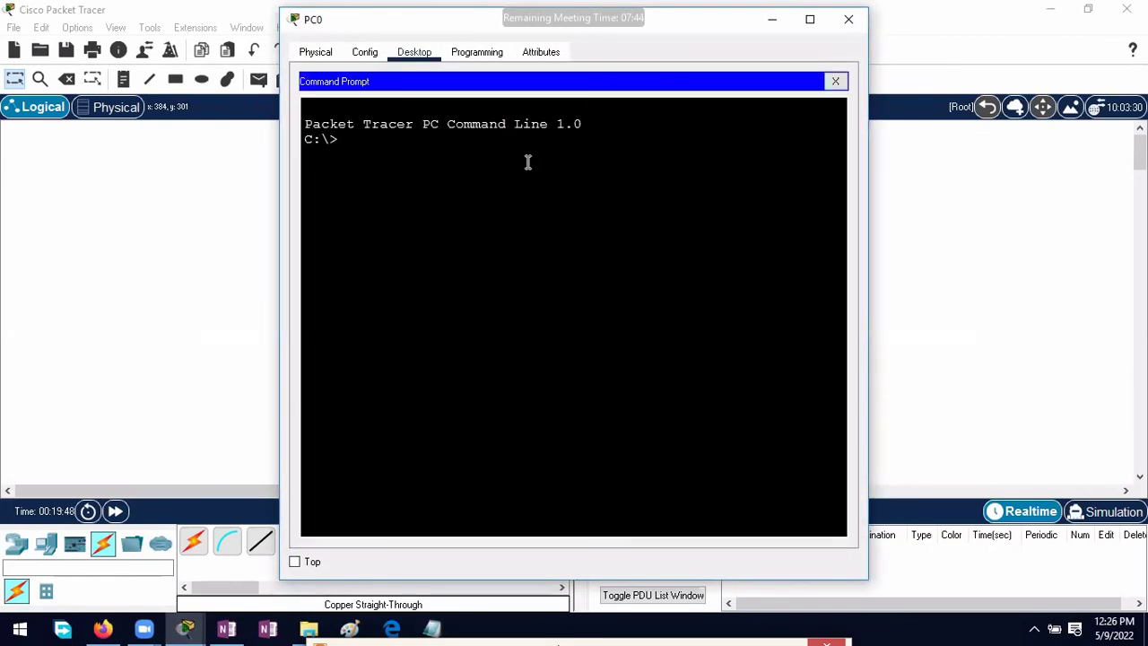
pyautogui.write('ipconfig')
pyautogui.press('Return')
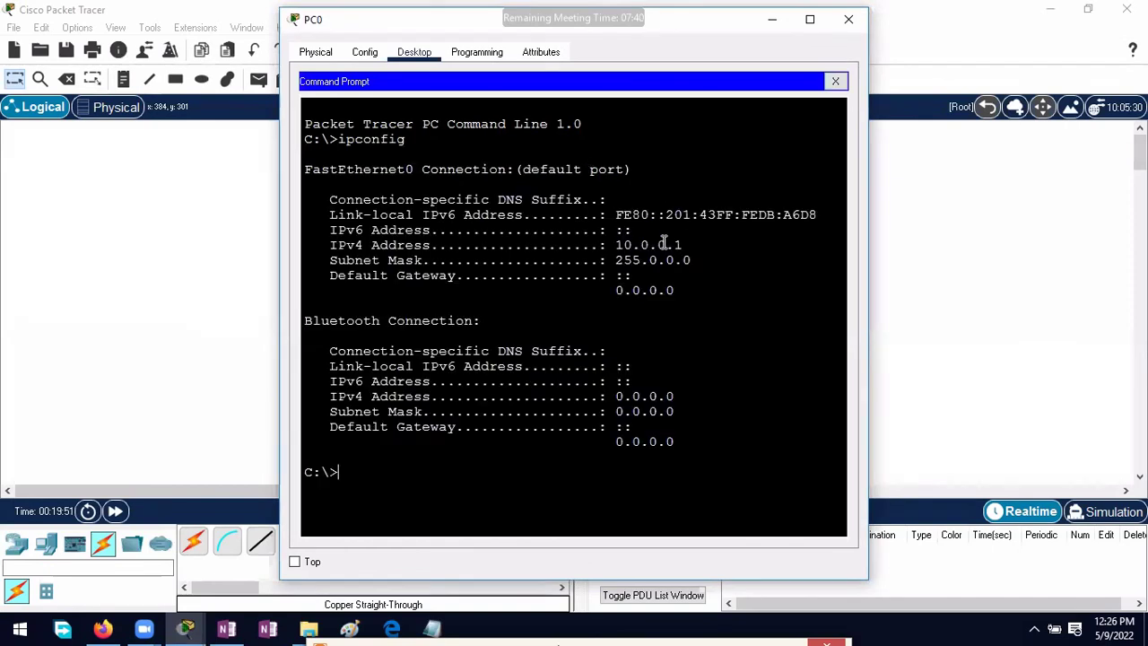
pyautogui.moveTo(617, 245); pyautogui.dragTo(679, 245)
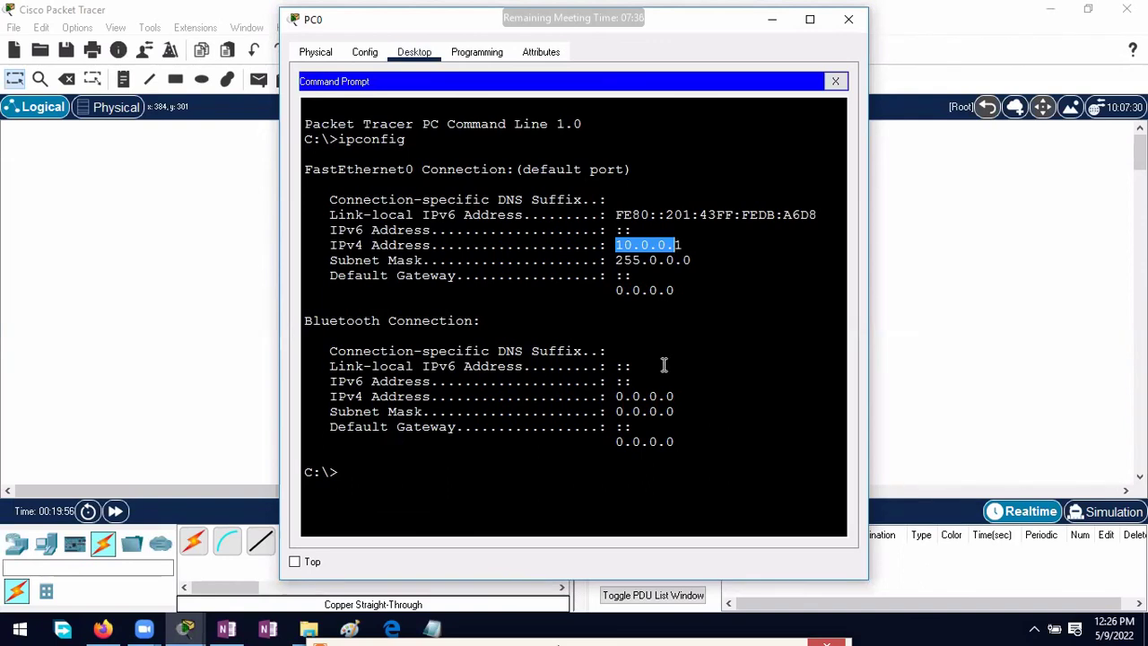
# Step: Ping 10.0.0.2 from PC0's command prompt
pyautogui.click(452, 518)
pyautogui.write('o')
pyautogui.press('BackSpace')
pyautogui.write('pi')
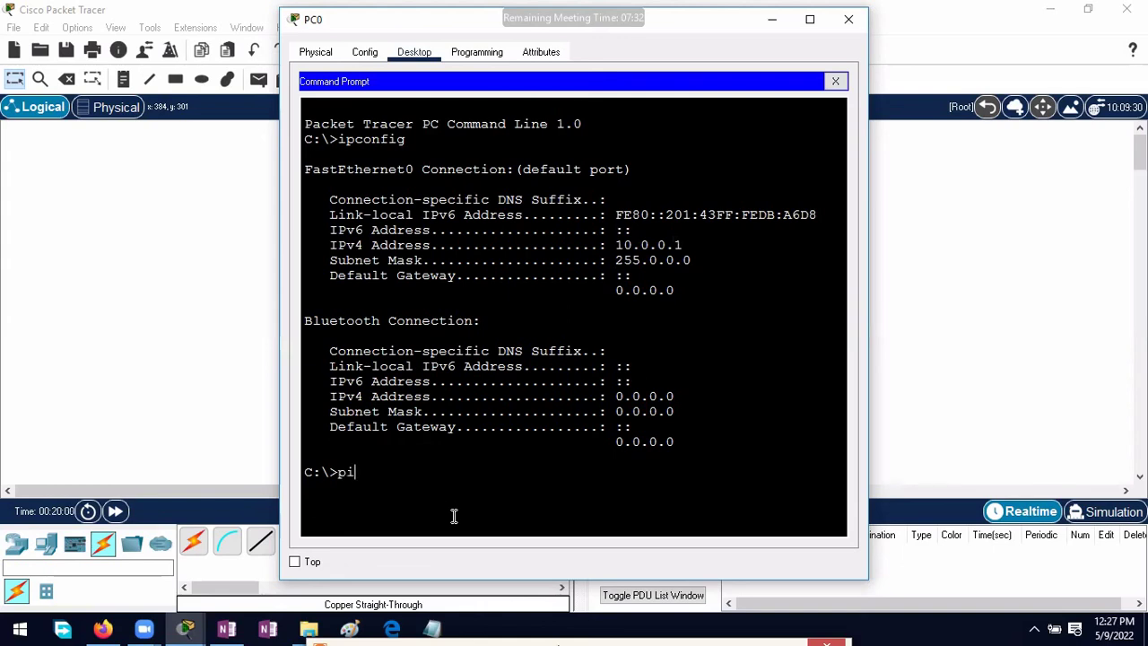
pyautogui.write('ng 10.0.0.2')
pyautogui.press('Return')
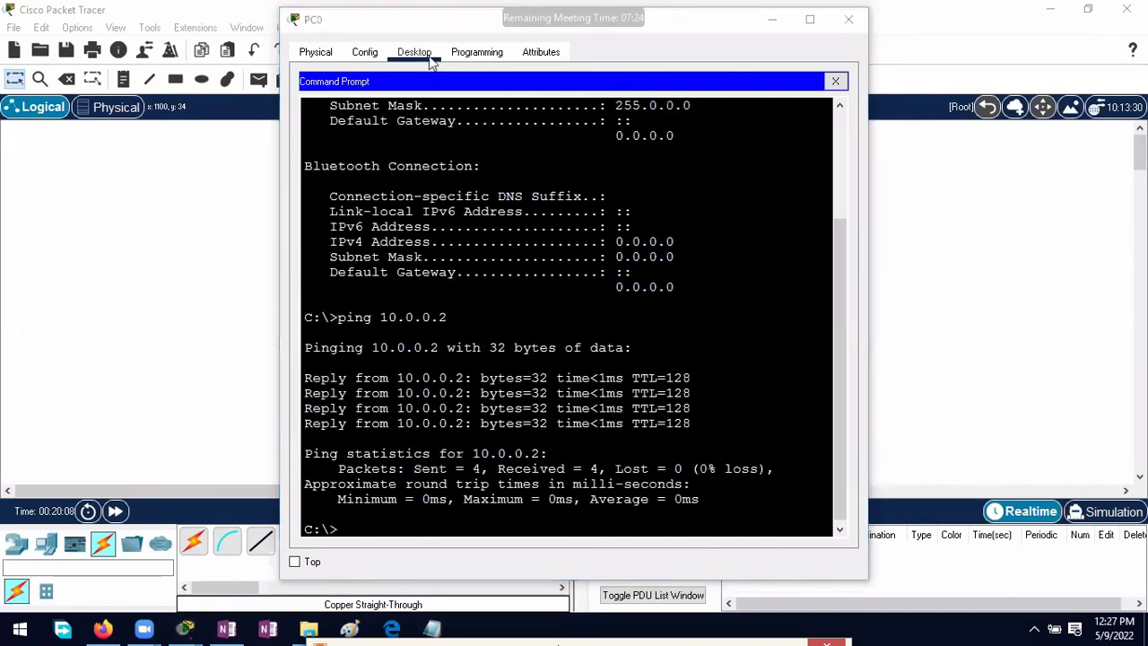
# Step: Minimise Packet Tracer, reposition PC0's ping output window, and return to Notepad
pyautogui.moveTo(406, 30); pyautogui.dragTo(293, 28)
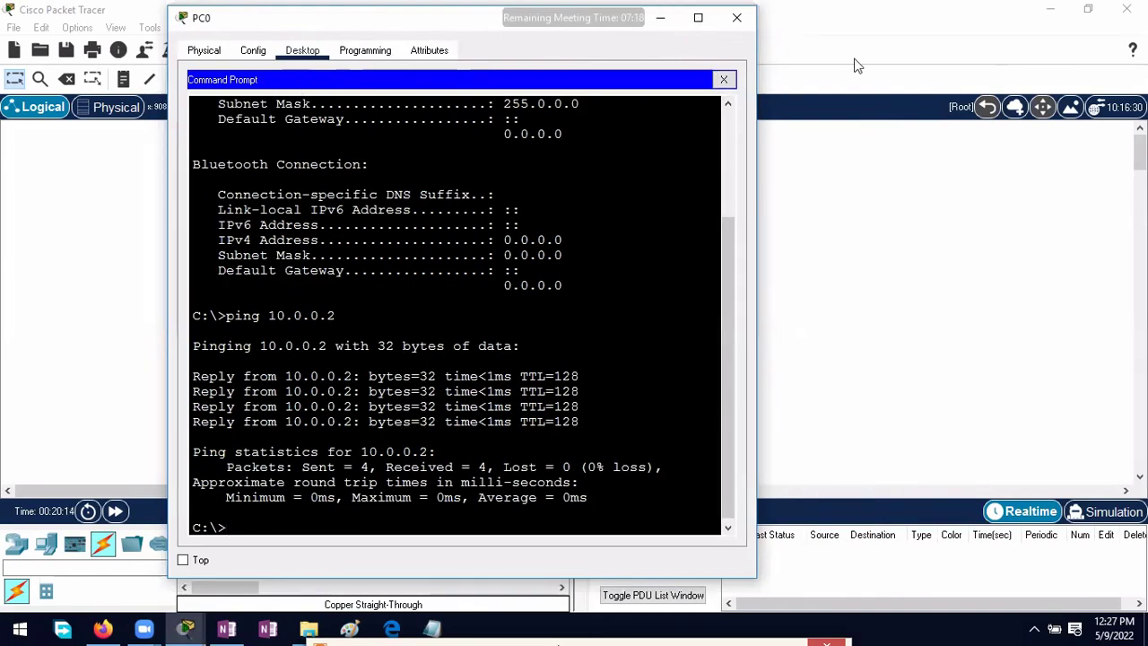
pyautogui.click(1051, 11)
pyautogui.click(1051, 11)
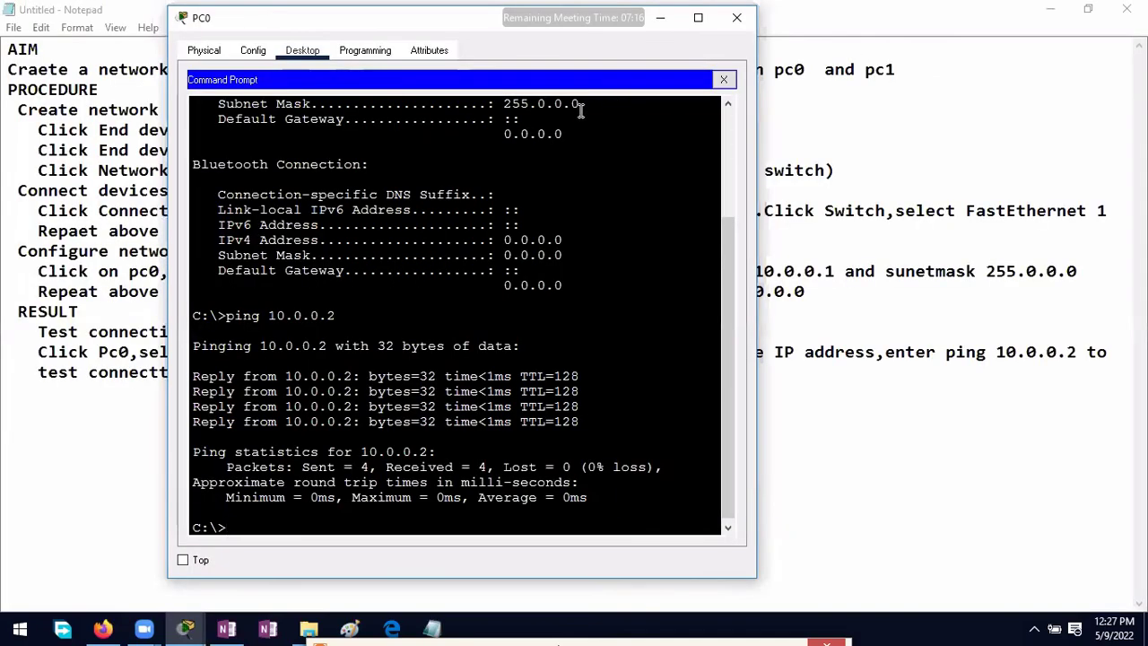
pyautogui.moveTo(337, 27); pyautogui.dragTo(349, 106)
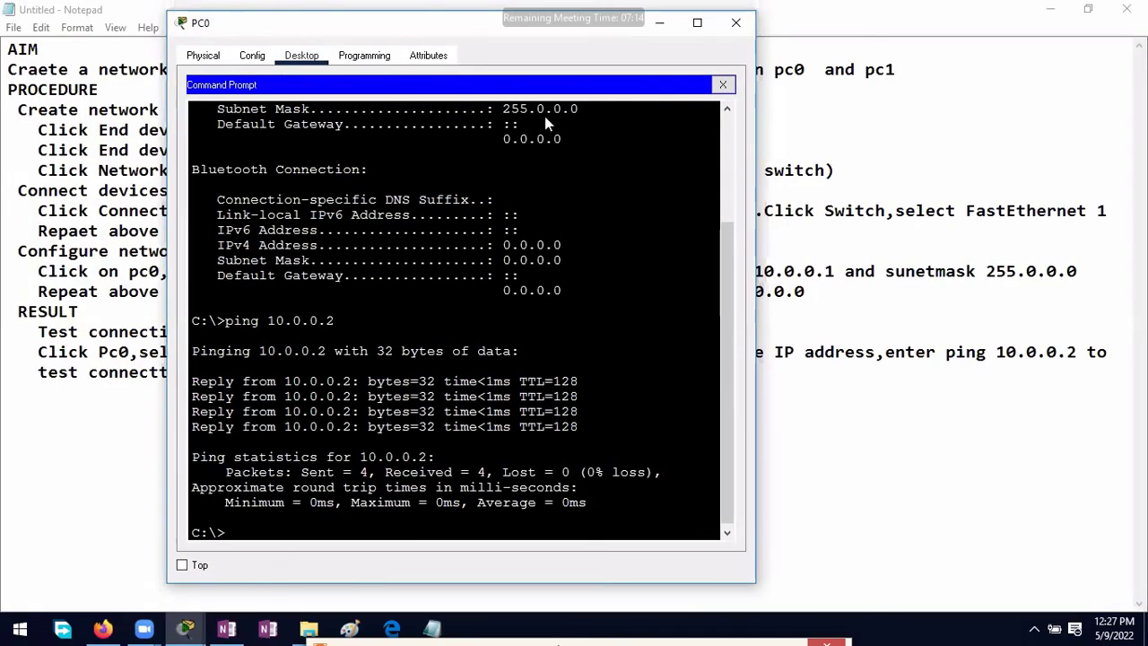
pyautogui.hotkey('alt', 'Tab')
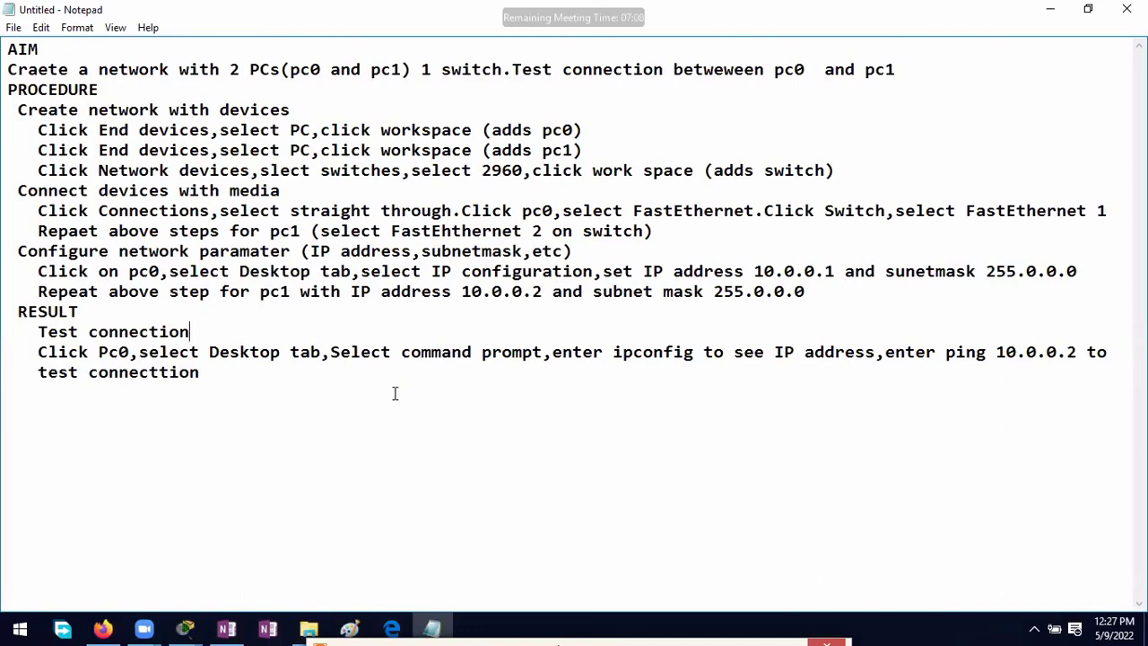
pyautogui.click(20, 49)
pyautogui.hotkey('ctrl', 'shift', 'End')
pyautogui.press('super')
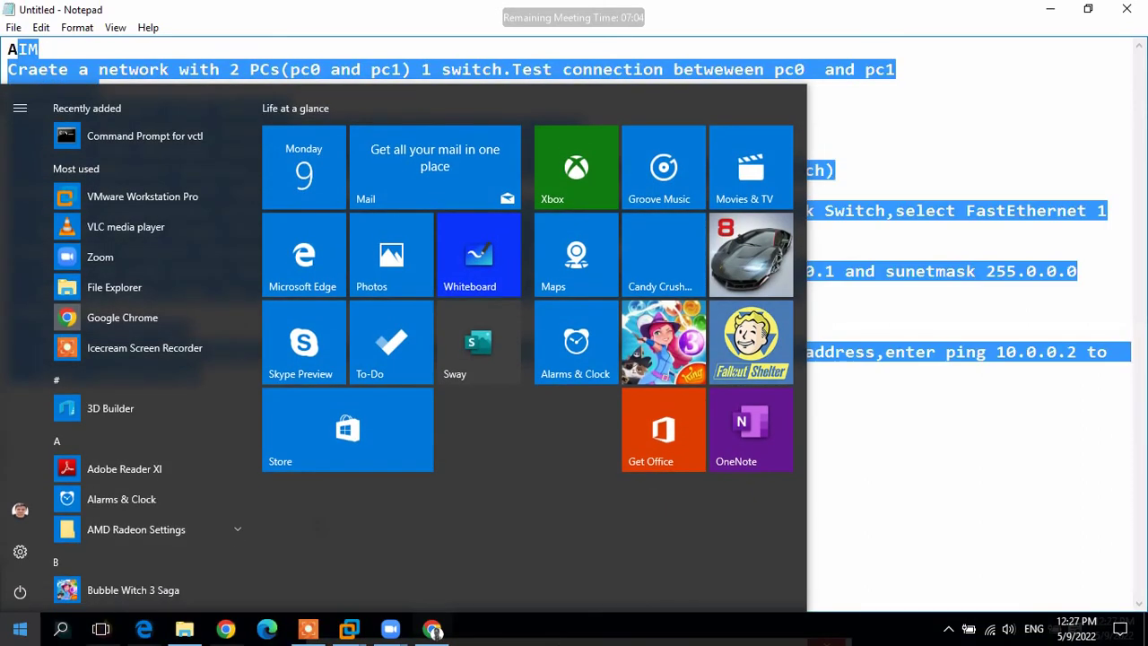
pyautogui.press('Escape')
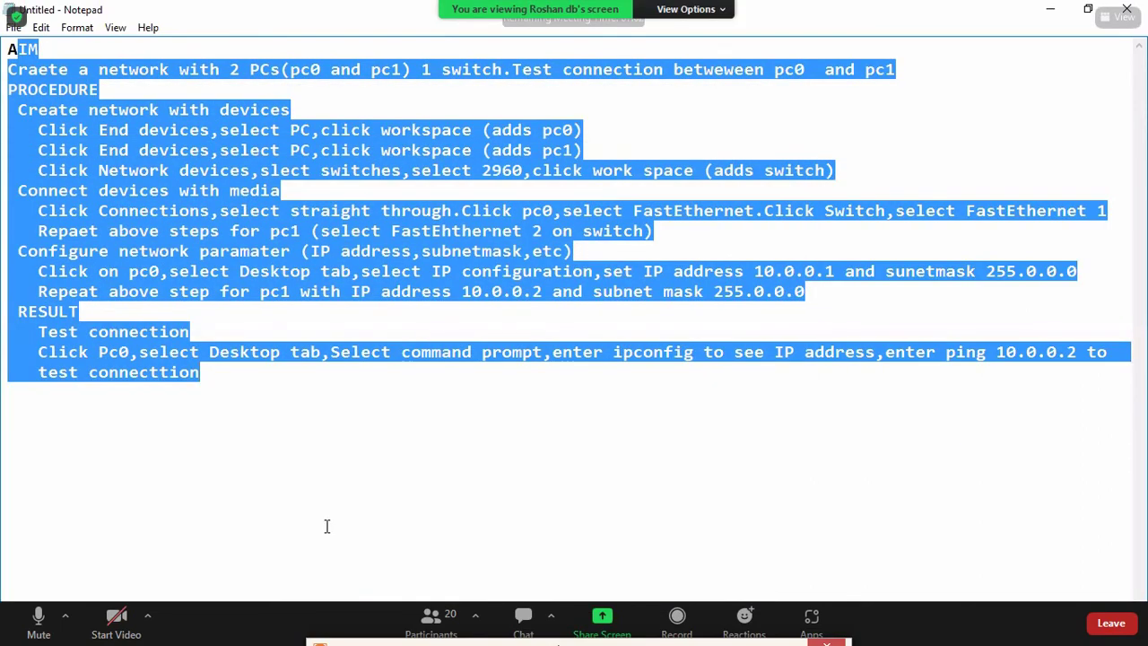
pyautogui.press('super')
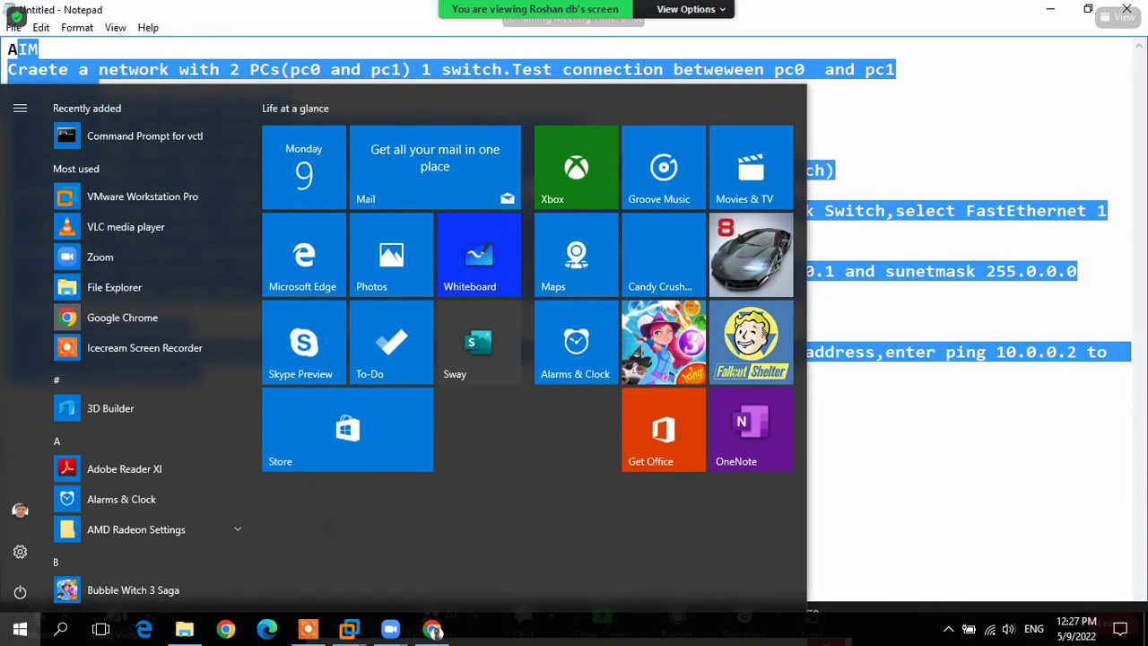
pyautogui.press('Escape')
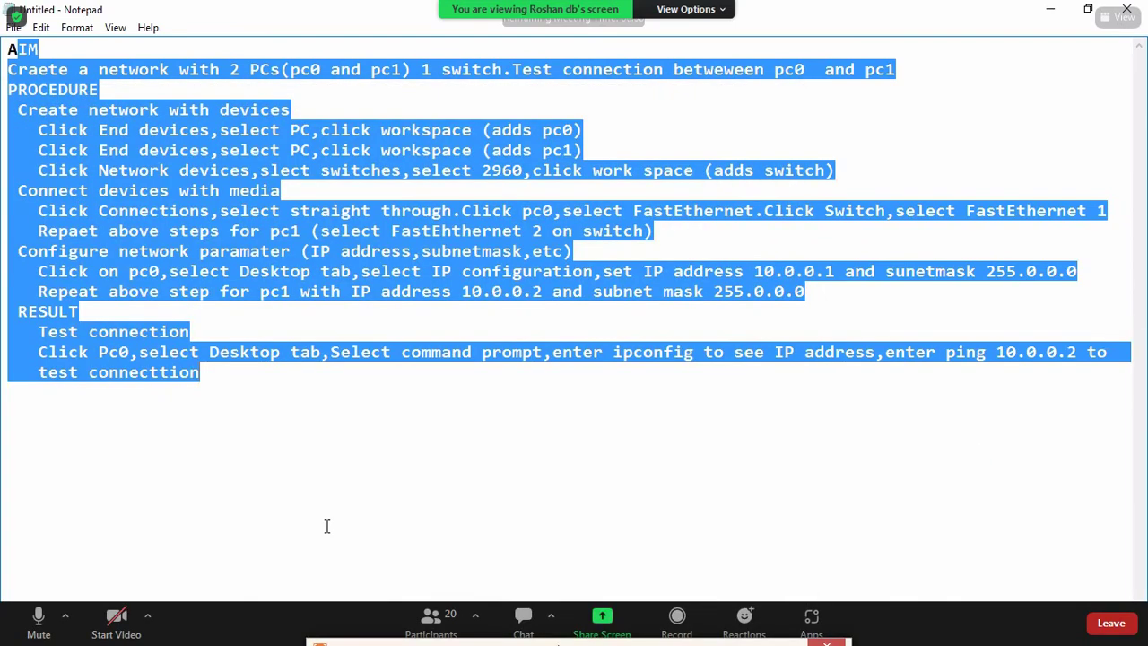
pyautogui.press('super')
pyautogui.press('Escape')
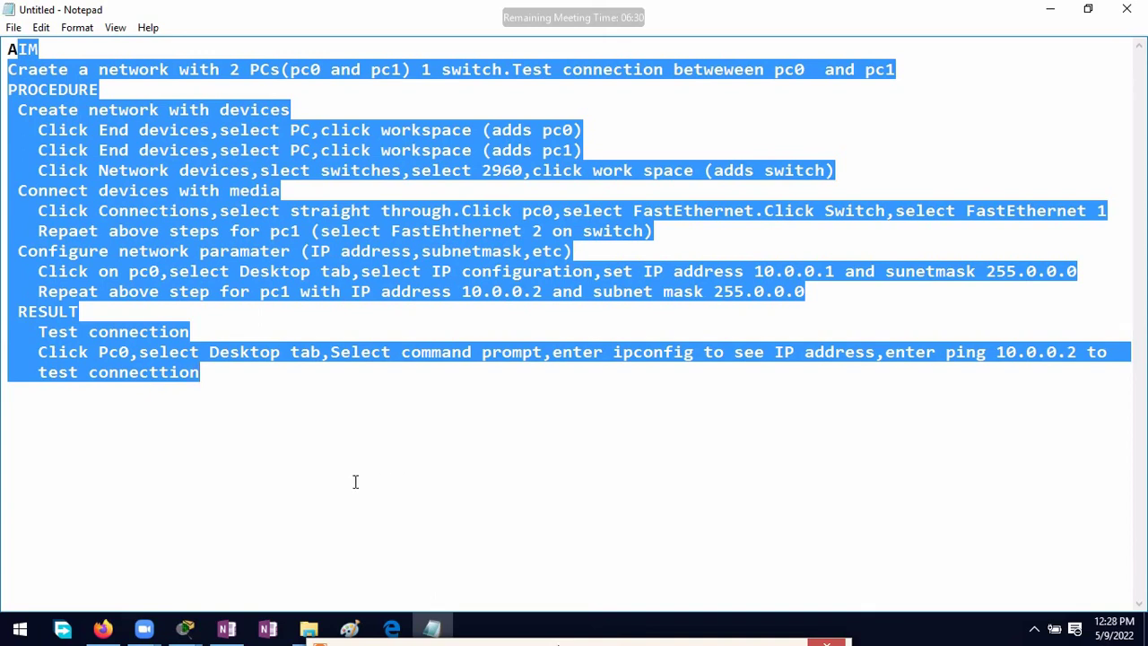
pyautogui.click(660, 335)
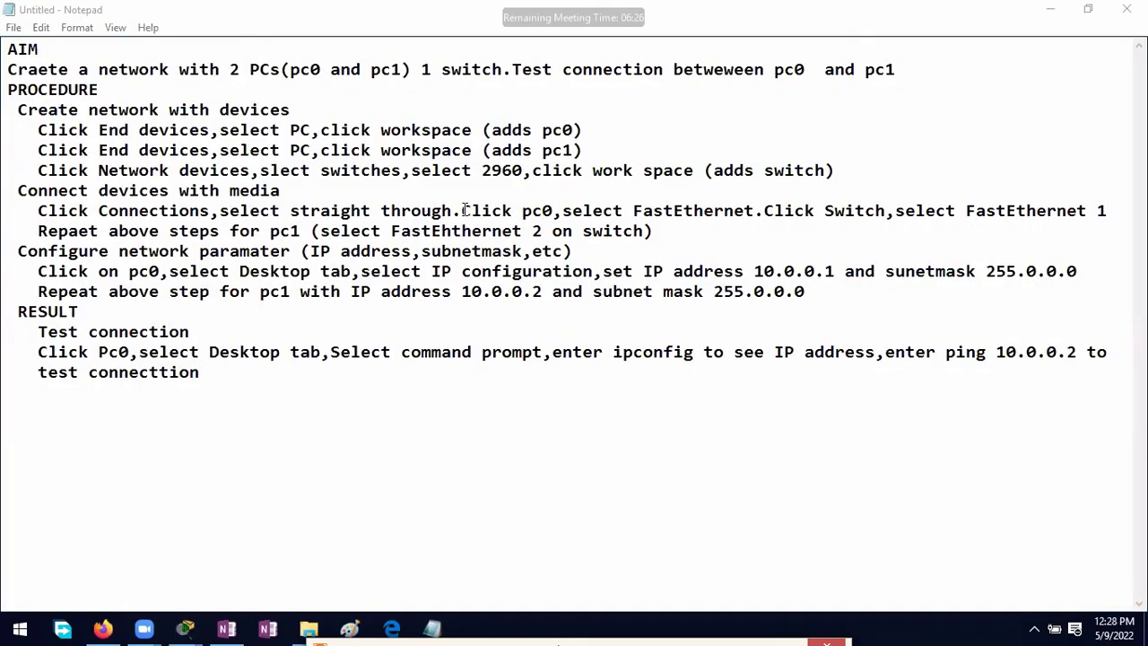
# Step: Switch to OneNote and open the Packet Tracer page on router modules and interface naming
pyautogui.click(244, 632)
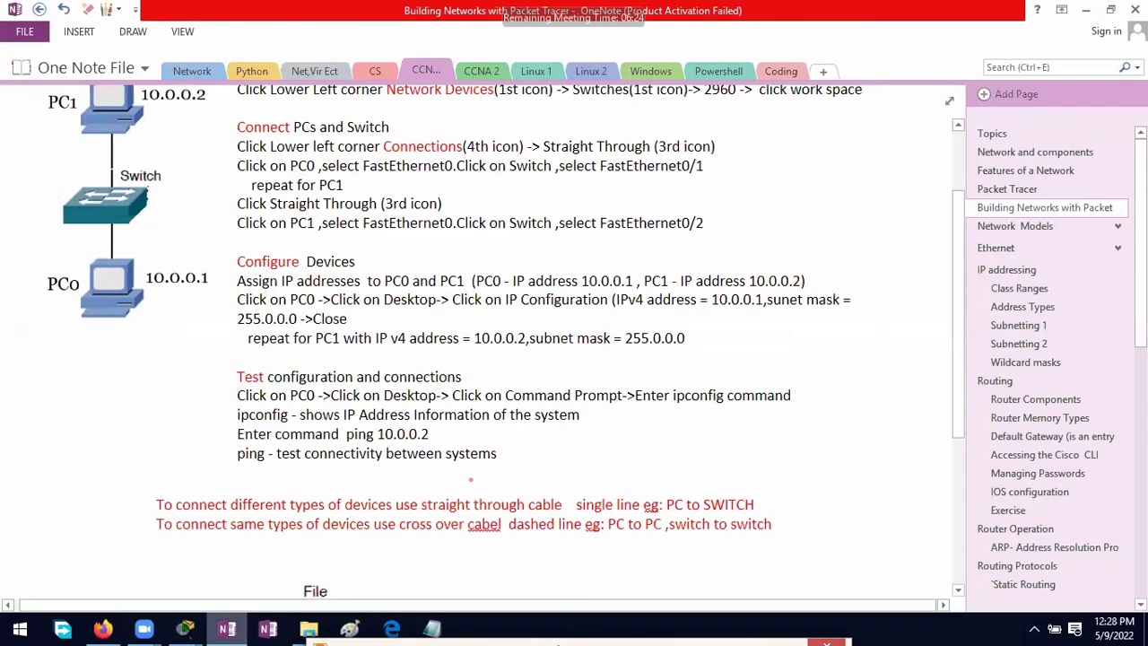
pyautogui.scroll(3, 469, 475)
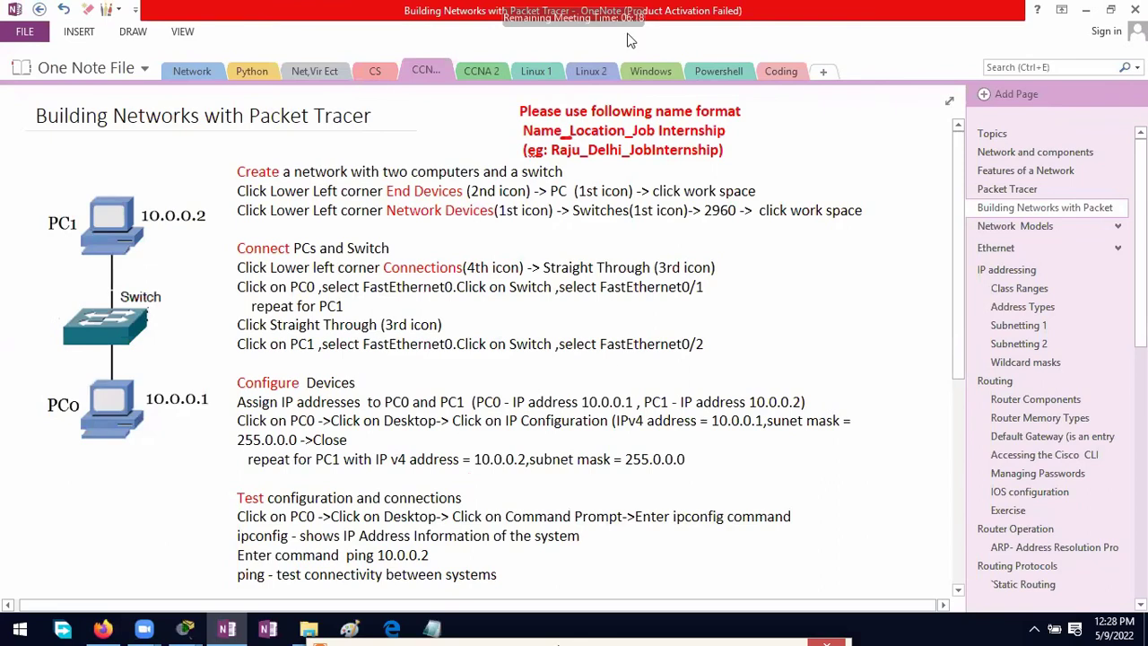
pyautogui.click(627, 40)
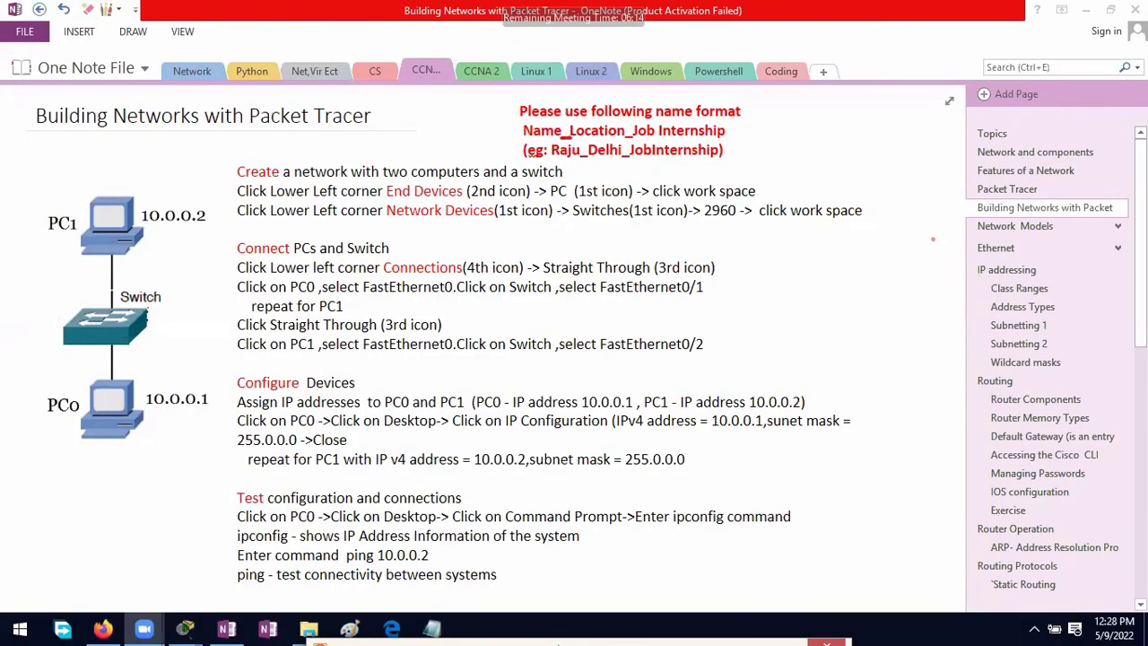
pyautogui.click(1040, 205)
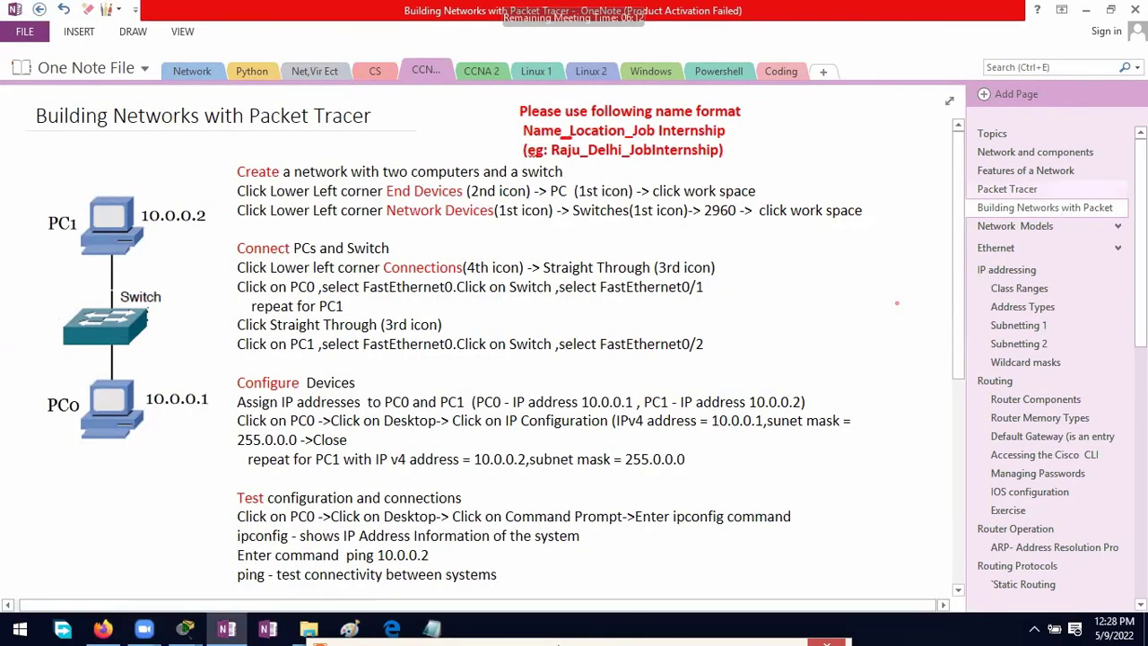
pyautogui.click(1007, 189)
pyautogui.scroll(5, 502, 346)
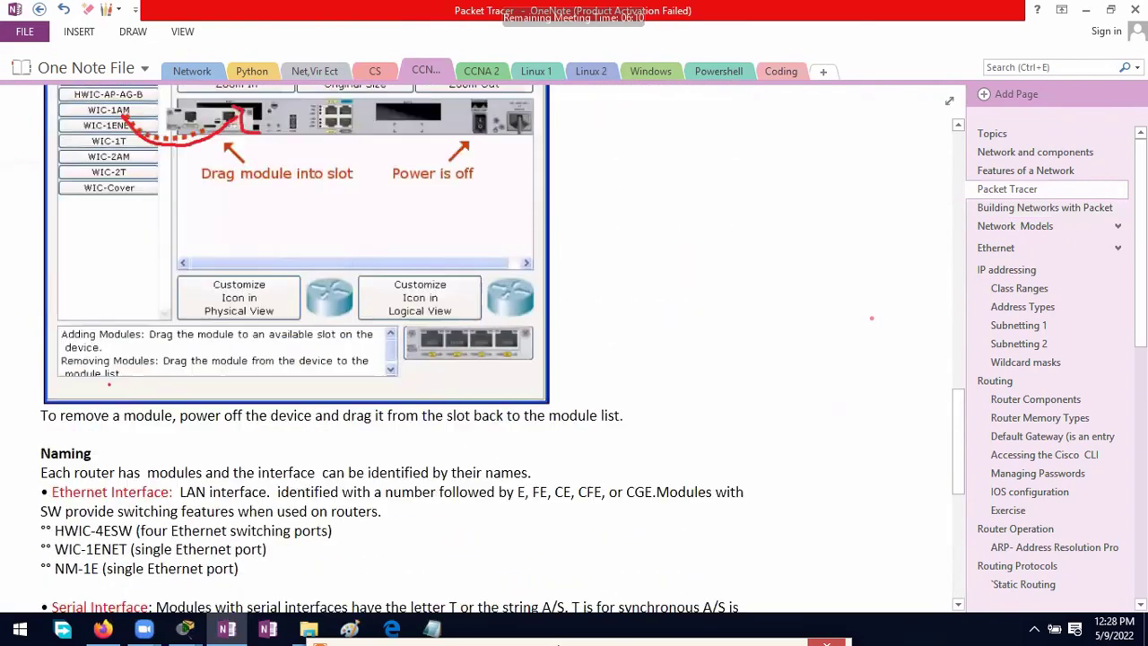
pyautogui.scroll(10, 869, 319)
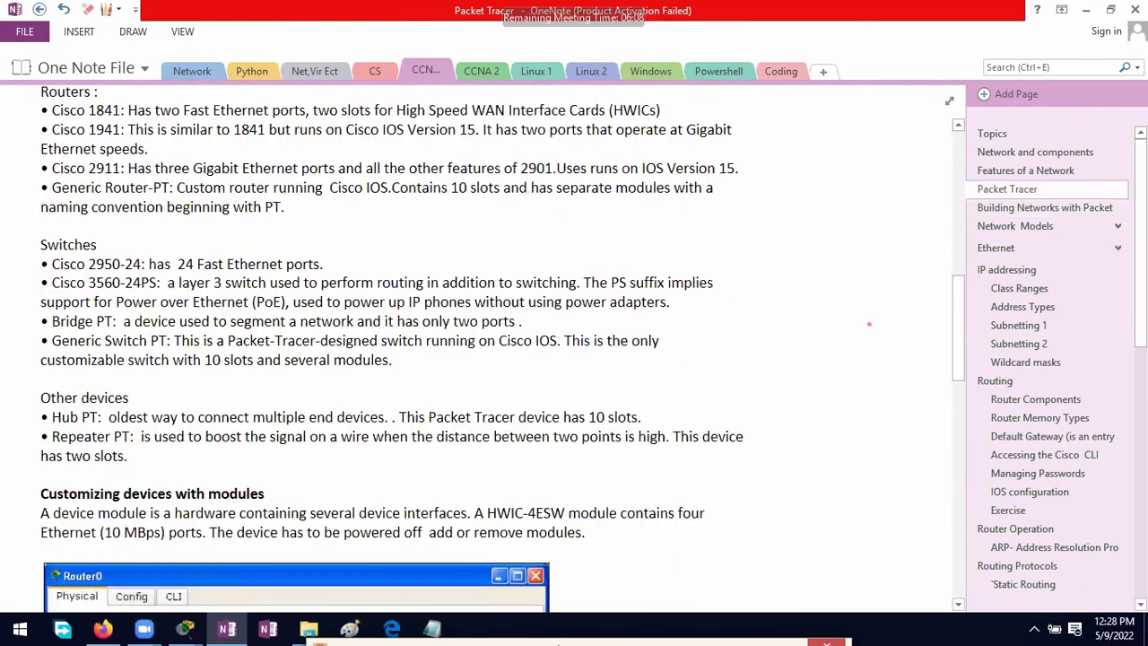
pyautogui.scroll(3, 869, 323)
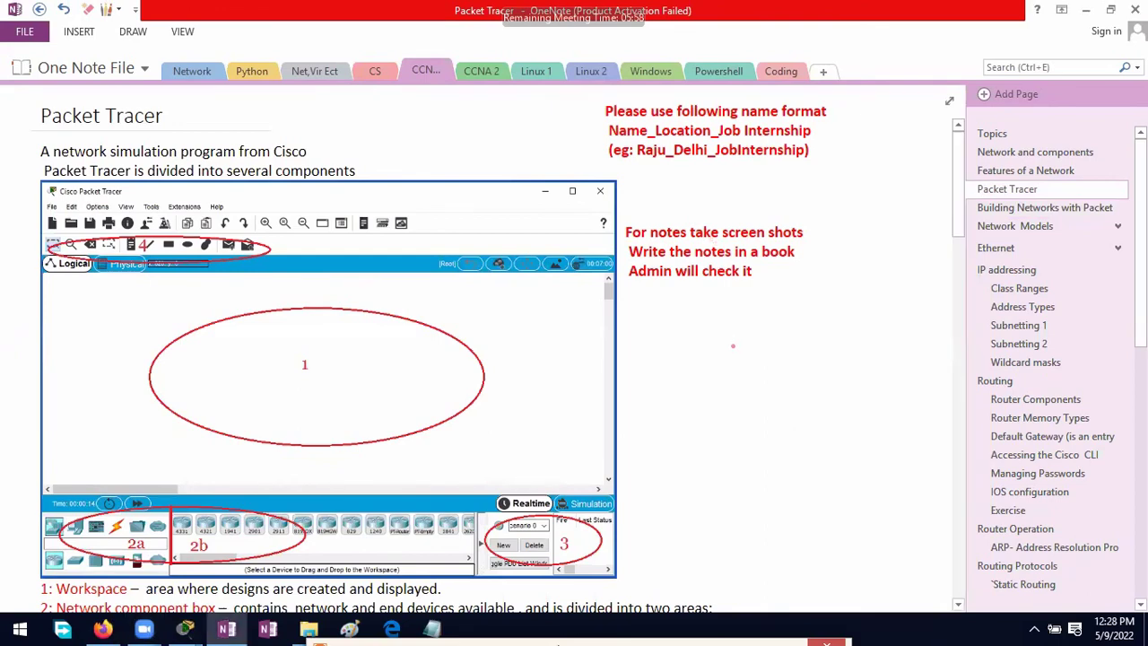
pyautogui.scroll(-4, 726, 341)
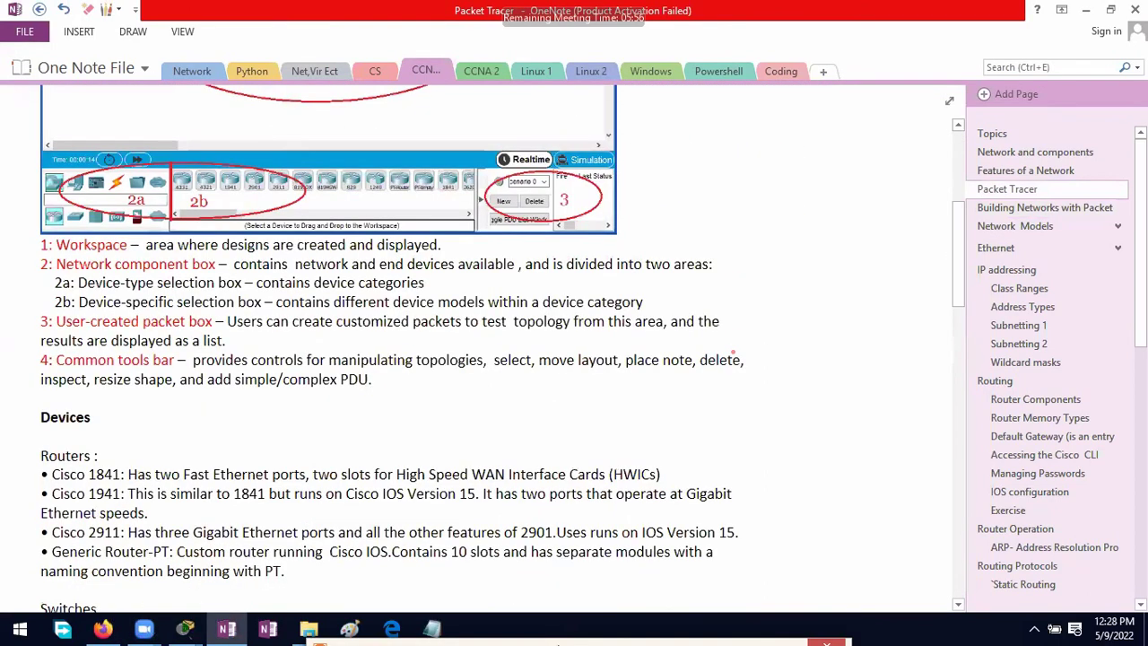
pyautogui.scroll(-2, 733, 353)
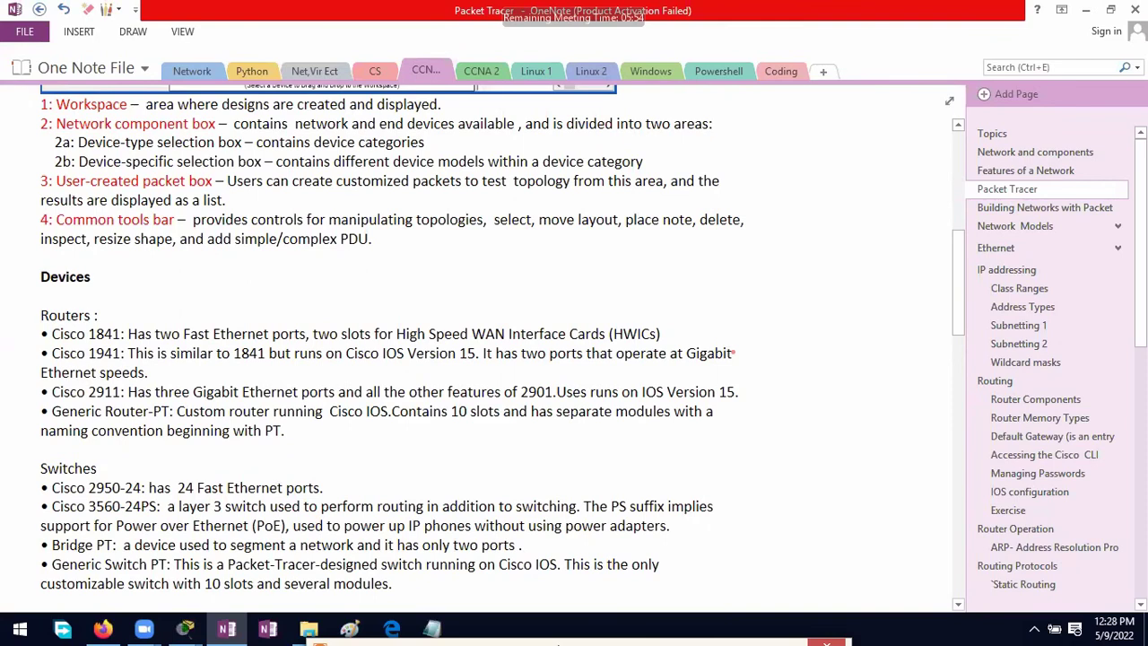
pyautogui.press('super')
pyautogui.press('super')
pyautogui.scroll(6, 574, 341)
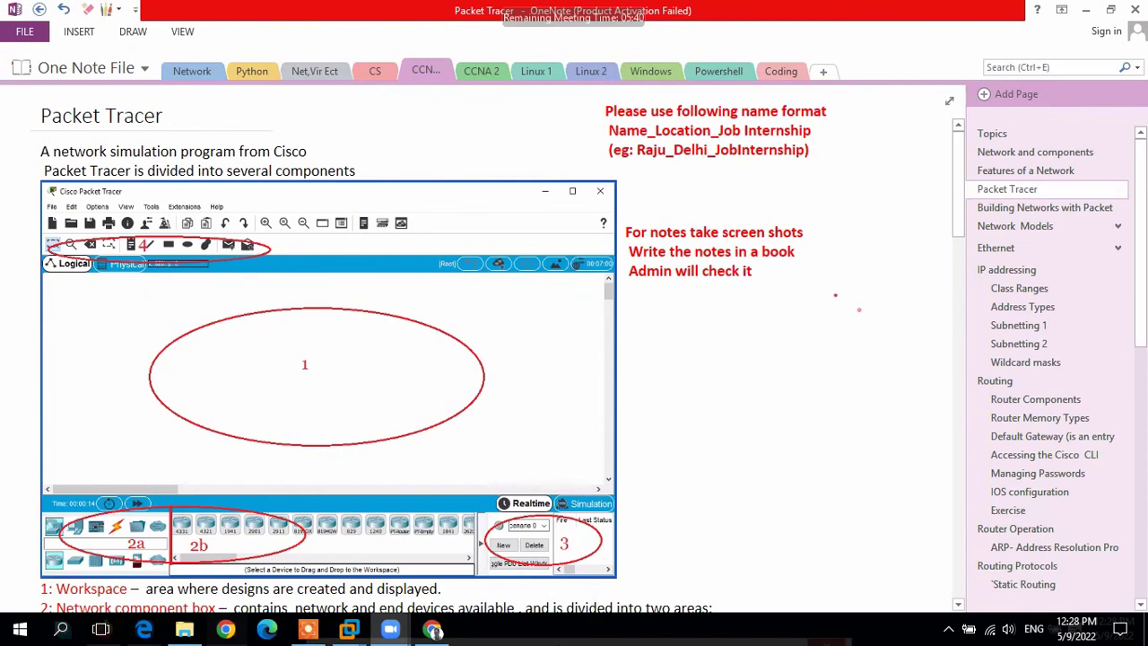
pyautogui.scroll(-10, 858, 309)
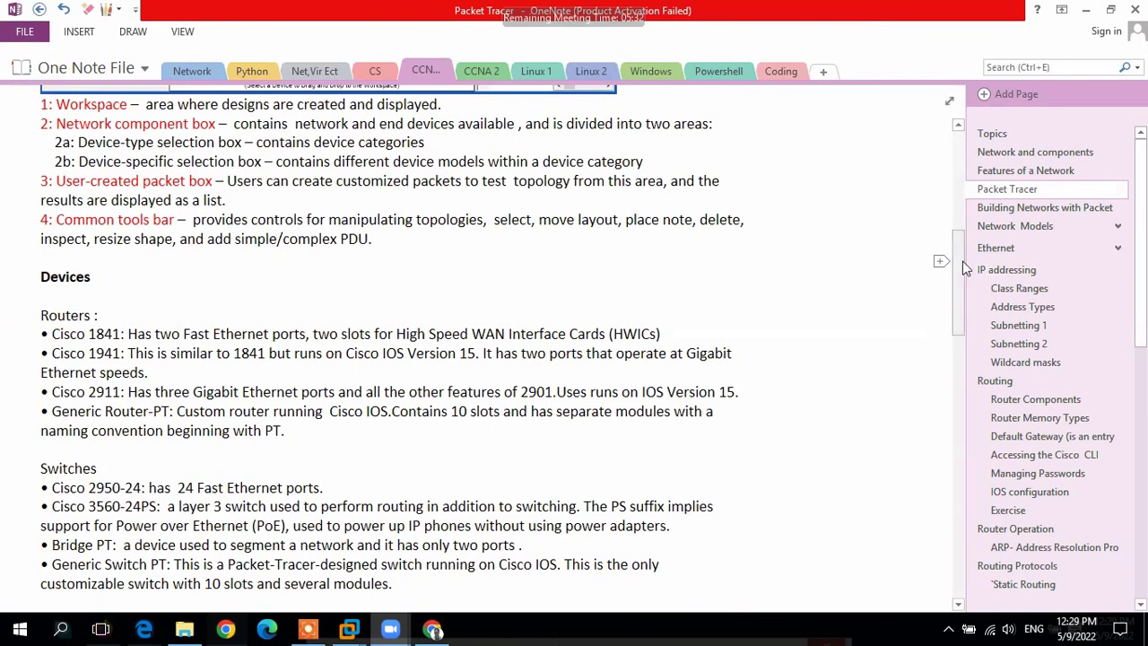
pyautogui.moveTo(962, 261); pyautogui.dragTo(958, 377)
pyautogui.press('super')
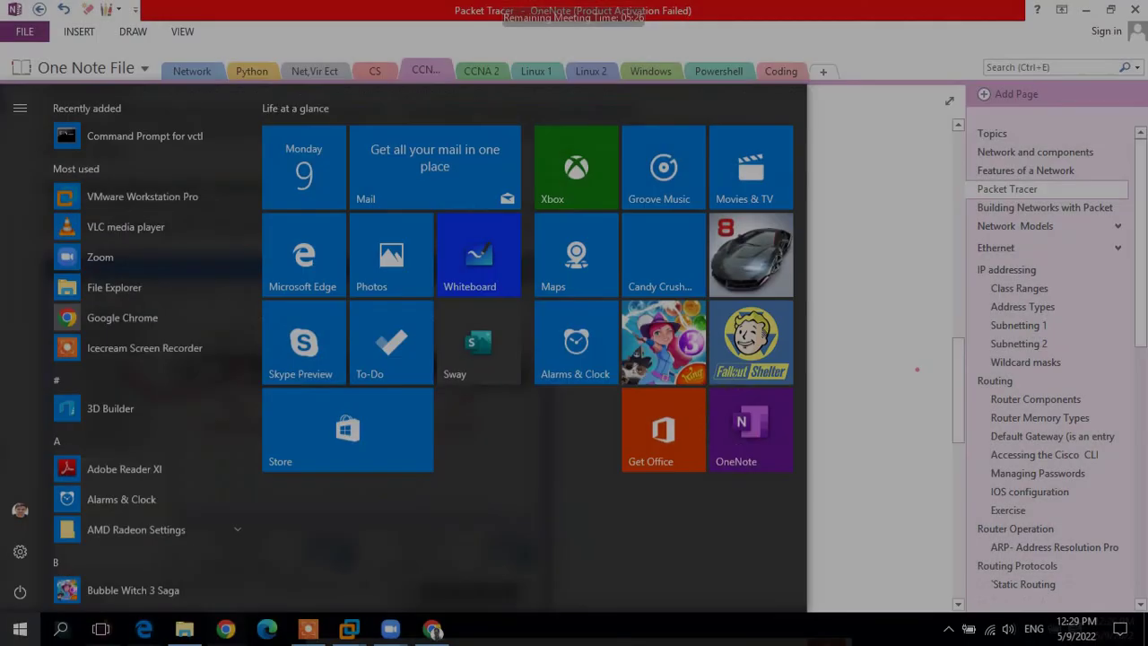
pyautogui.press('super')
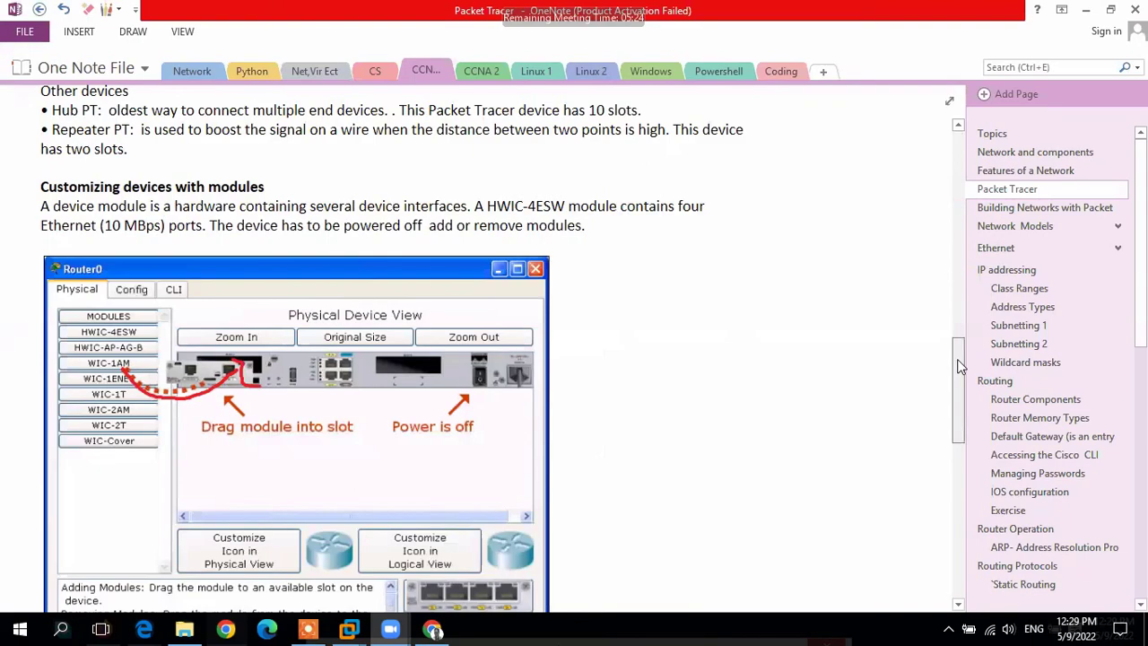
pyautogui.moveTo(958, 366); pyautogui.dragTo(952, 377)
pyautogui.press('super')
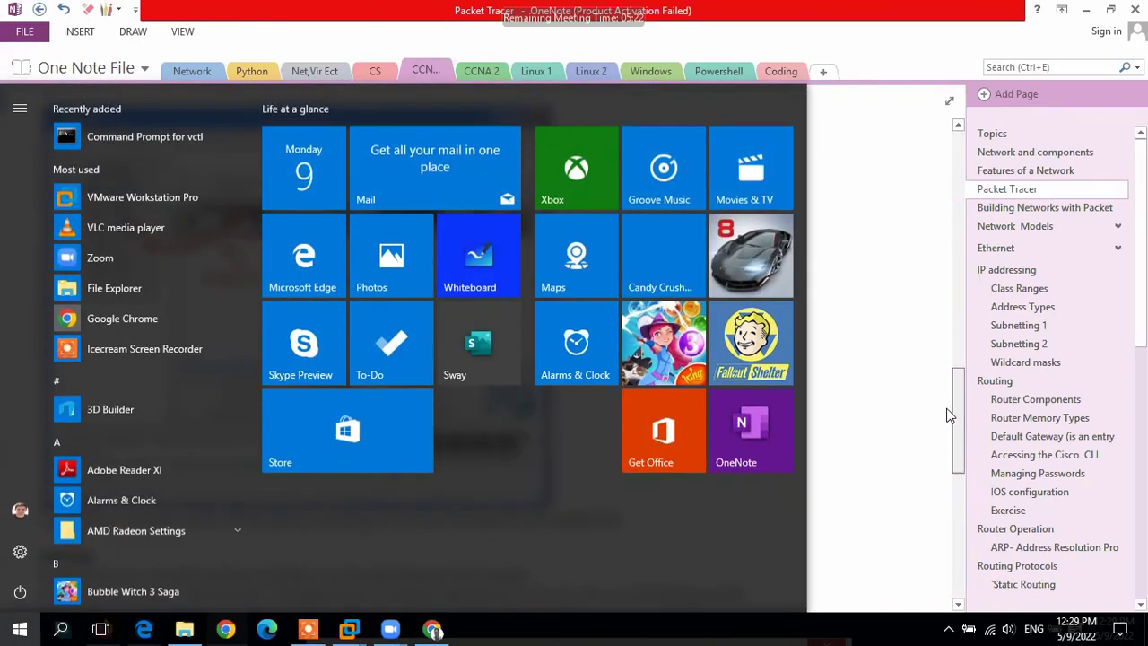
pyautogui.scroll(-2, 947, 474)
pyautogui.press('super')
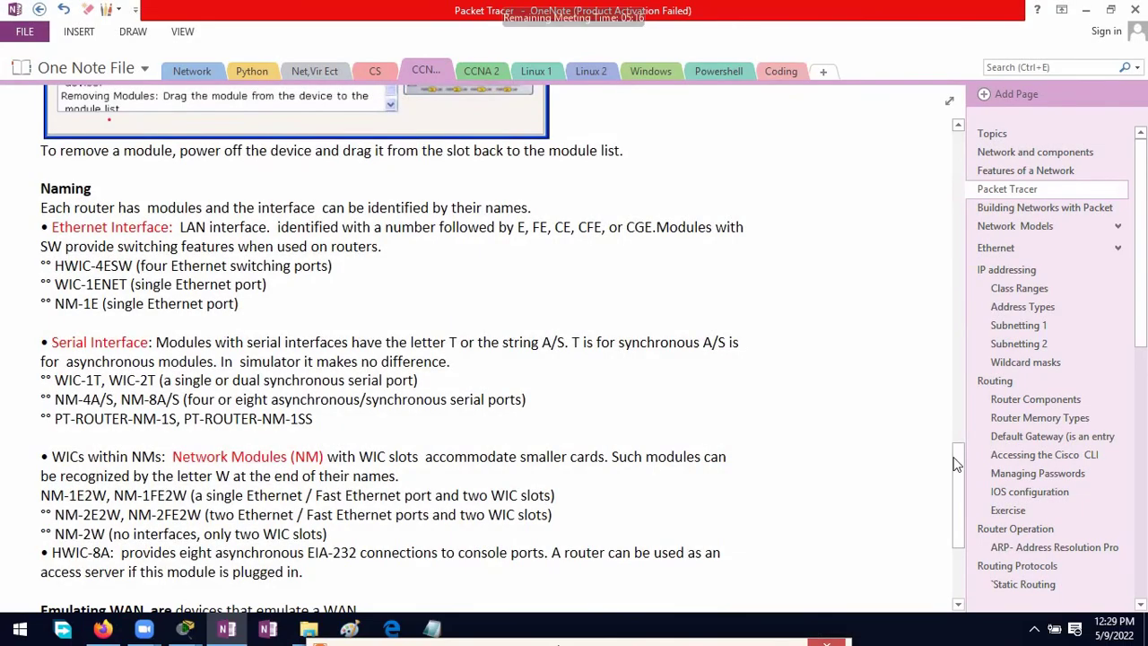
pyautogui.scroll(-5, 961, 521)
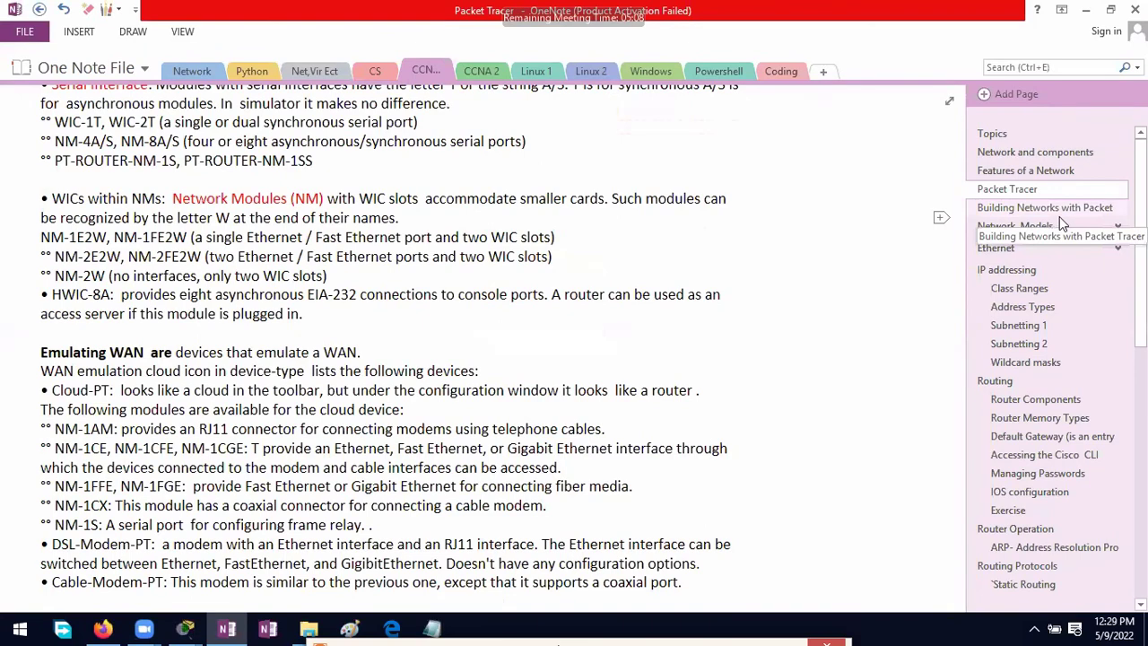
pyautogui.click(1057, 222)
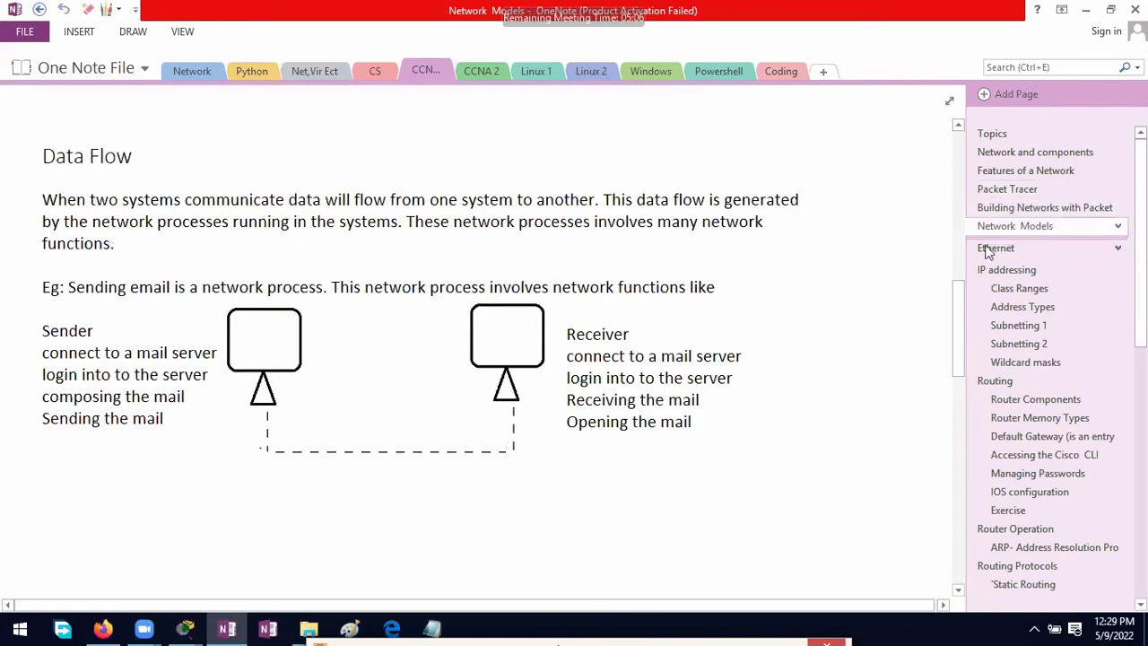
# Step: Open the 'Building Networks with Packet Tracer' OneNote page, then bring up the Start menu
pyautogui.click(1012, 212)
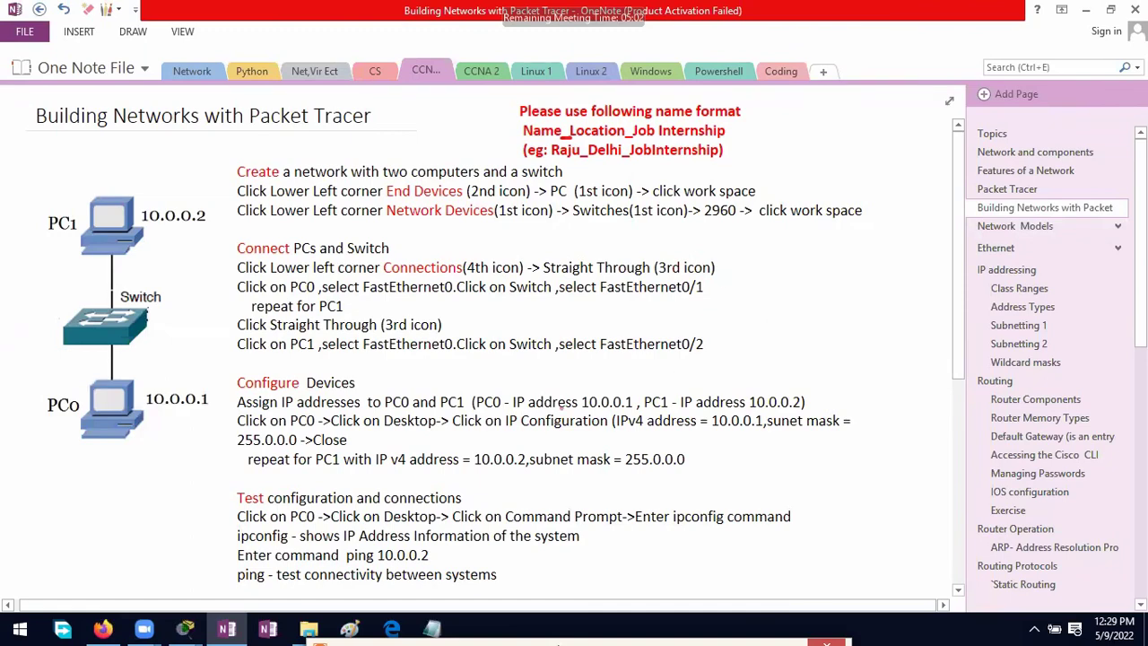
pyautogui.press('super')
pyautogui.press('super')
pyautogui.press('super')
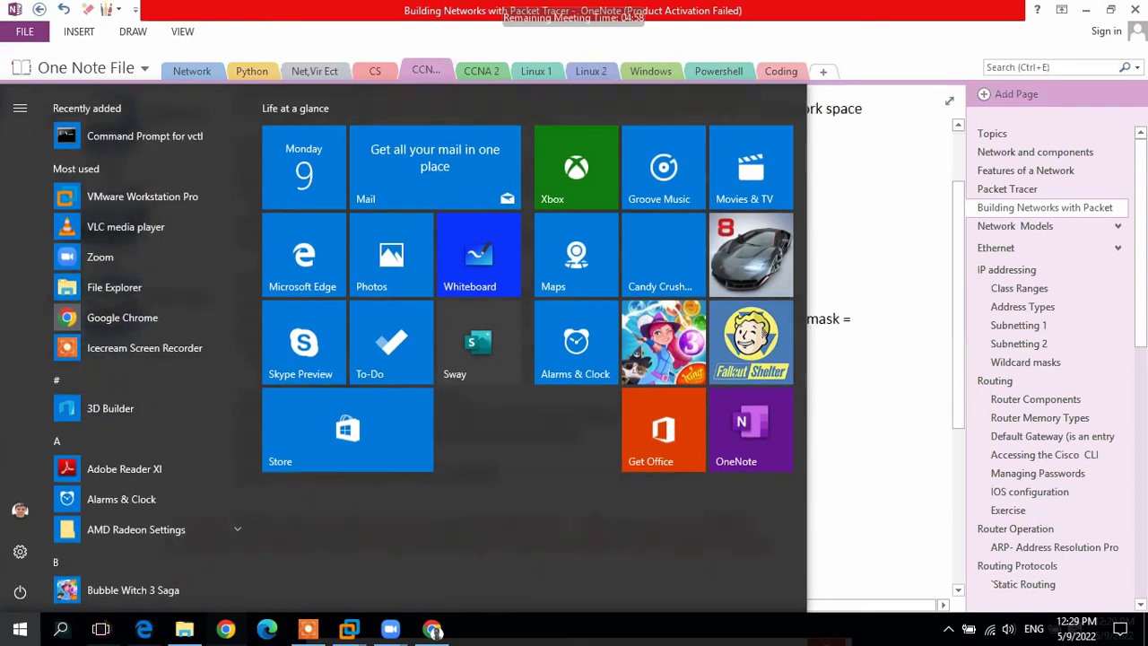
pyautogui.press('super')
pyautogui.scroll(-3, 634, 426)
pyautogui.press('super')
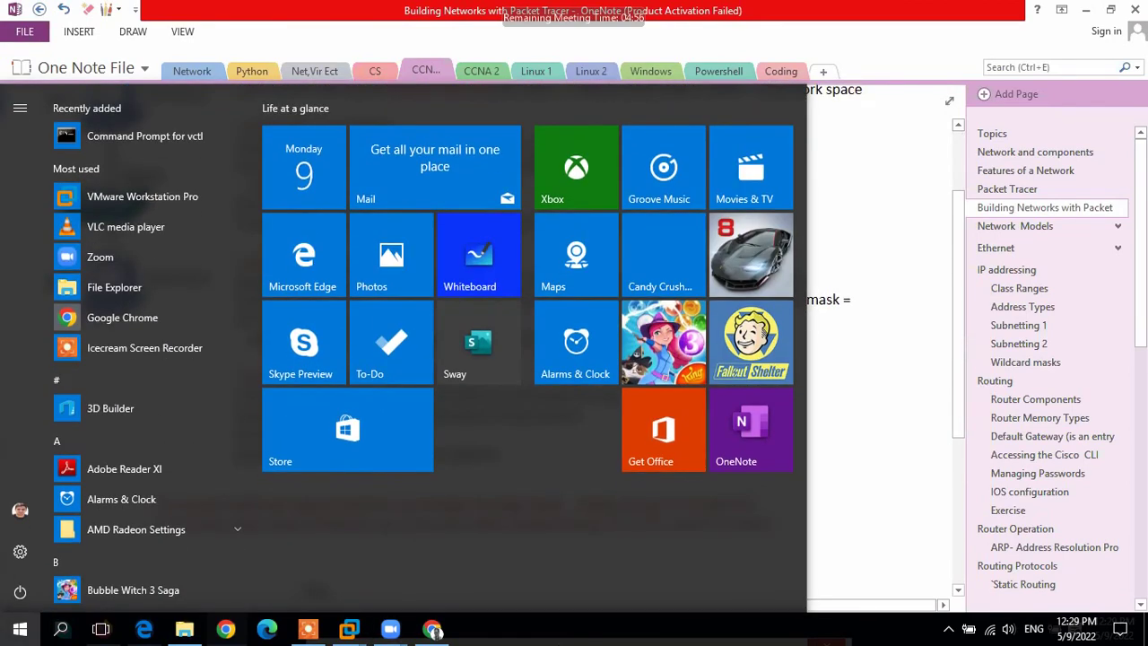
pyautogui.press('super')
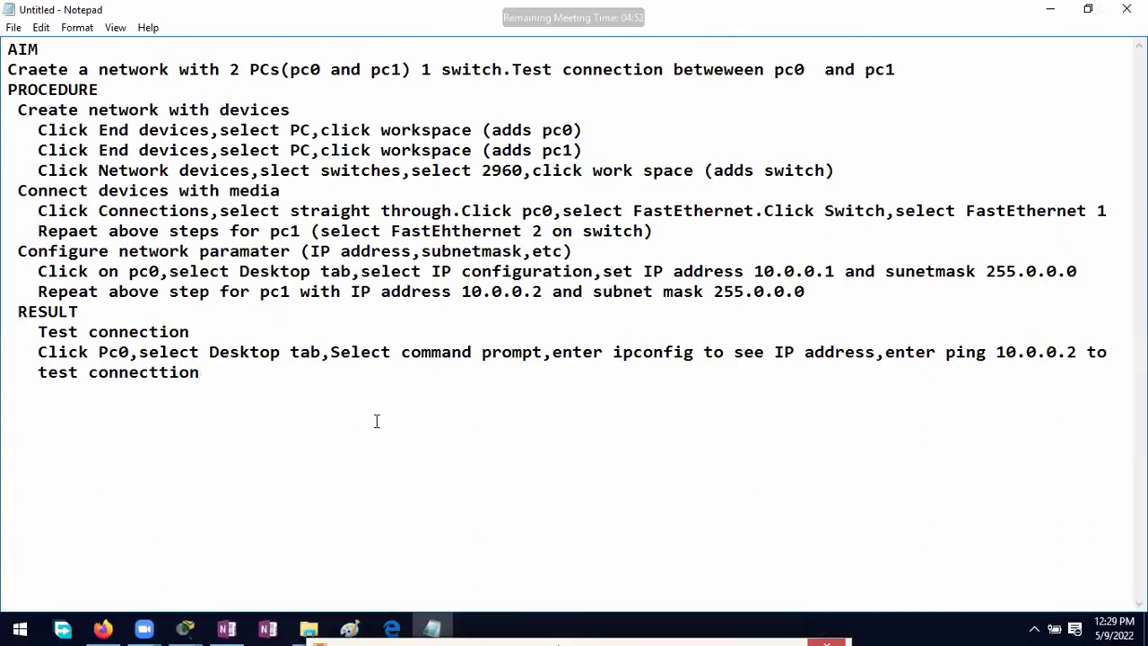
# Step: Remove the space before RESULT, minimise Notepad, and return to the Packet Tracer topology window
pyautogui.click(9, 308)
pyautogui.press('Delete')
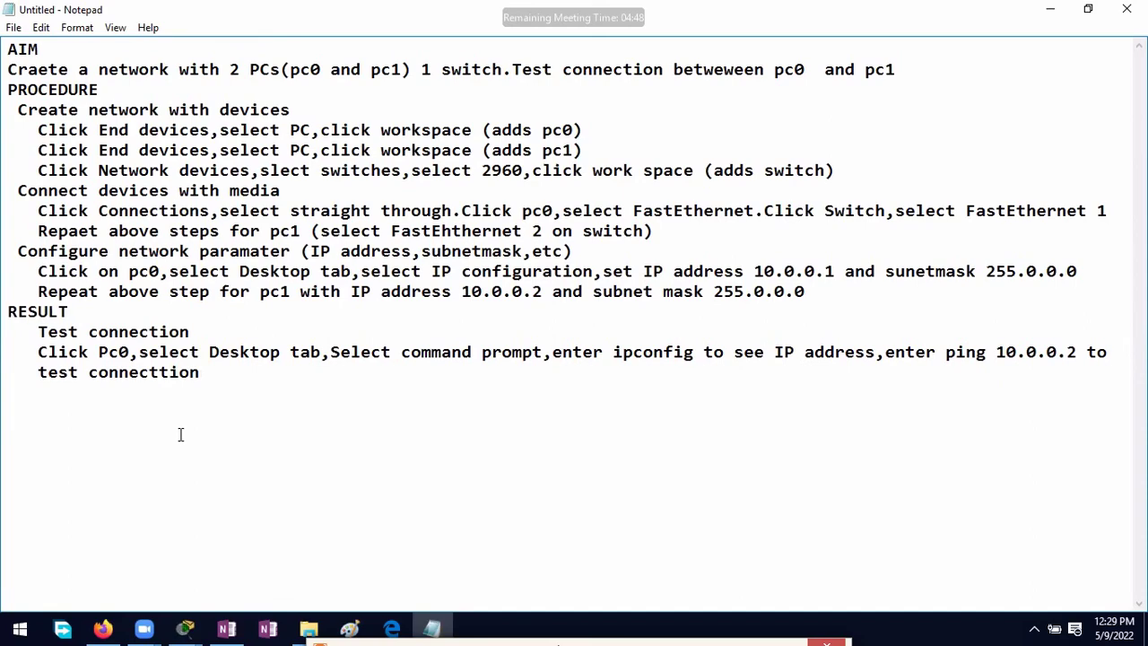
pyautogui.click(1048, 10)
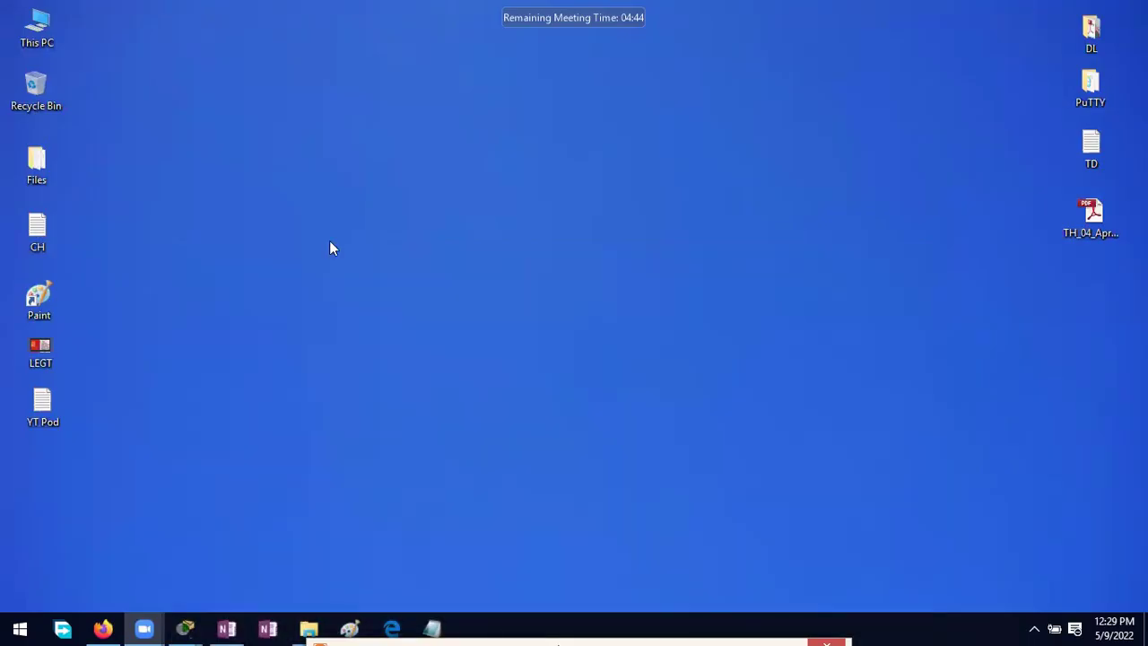
pyautogui.click(189, 633)
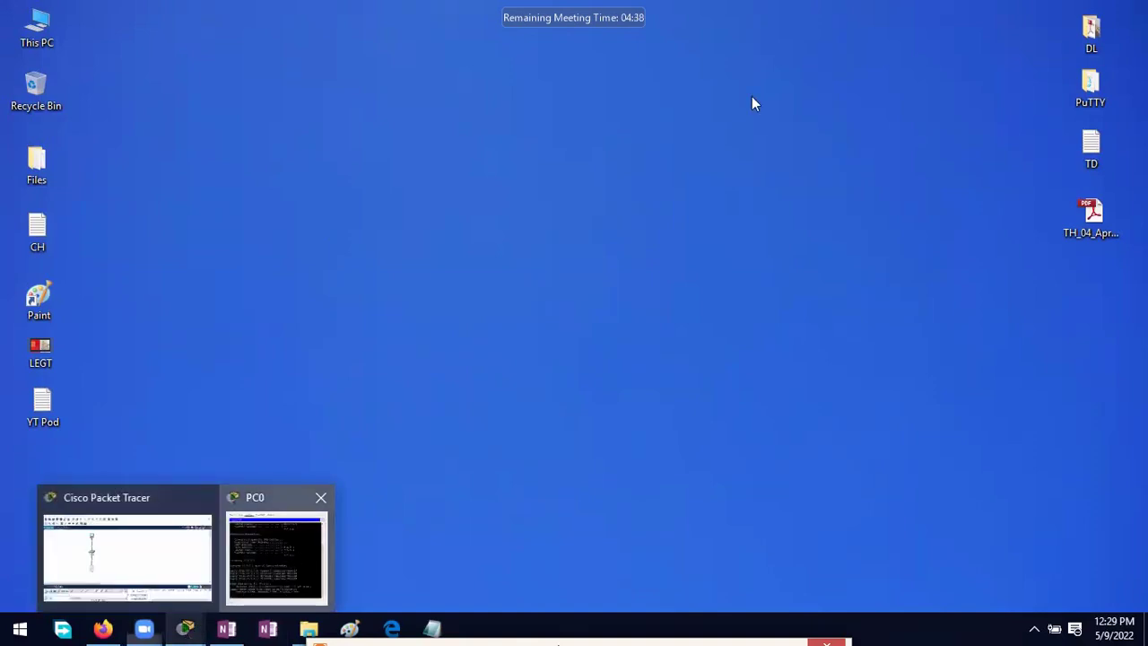
pyautogui.click(185, 628)
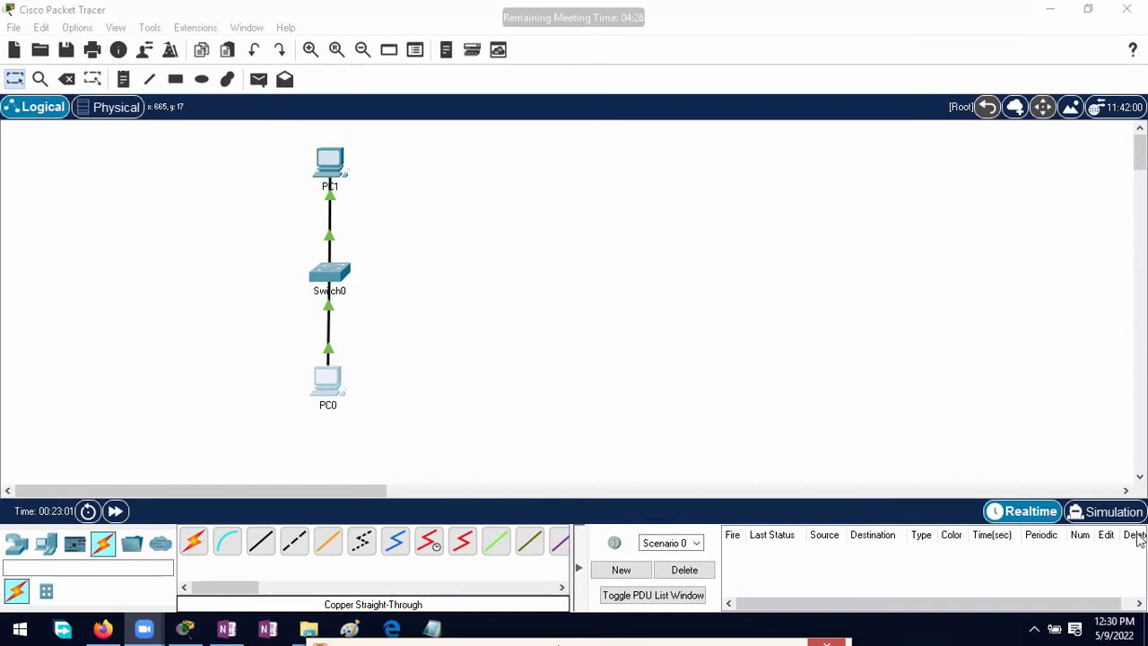
# Step: Enter Simulation mode and filter NTP and RTP out of the event list under Misc
pyautogui.click(1112, 512)
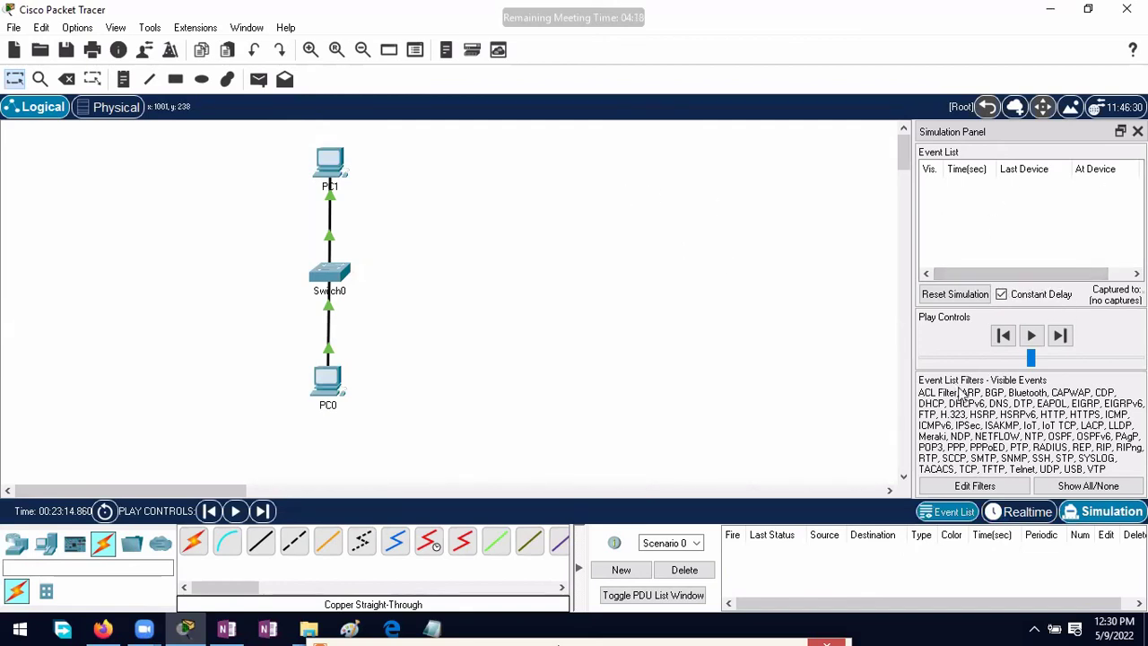
pyautogui.click(974, 485)
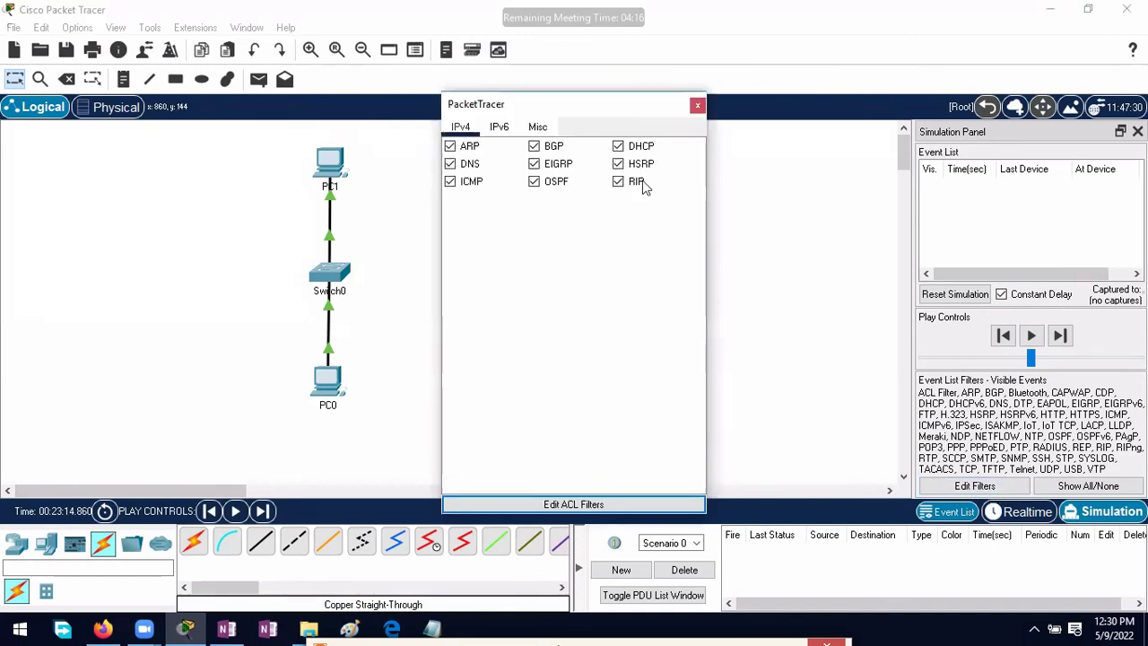
pyautogui.click(542, 127)
pyautogui.click(450, 252)
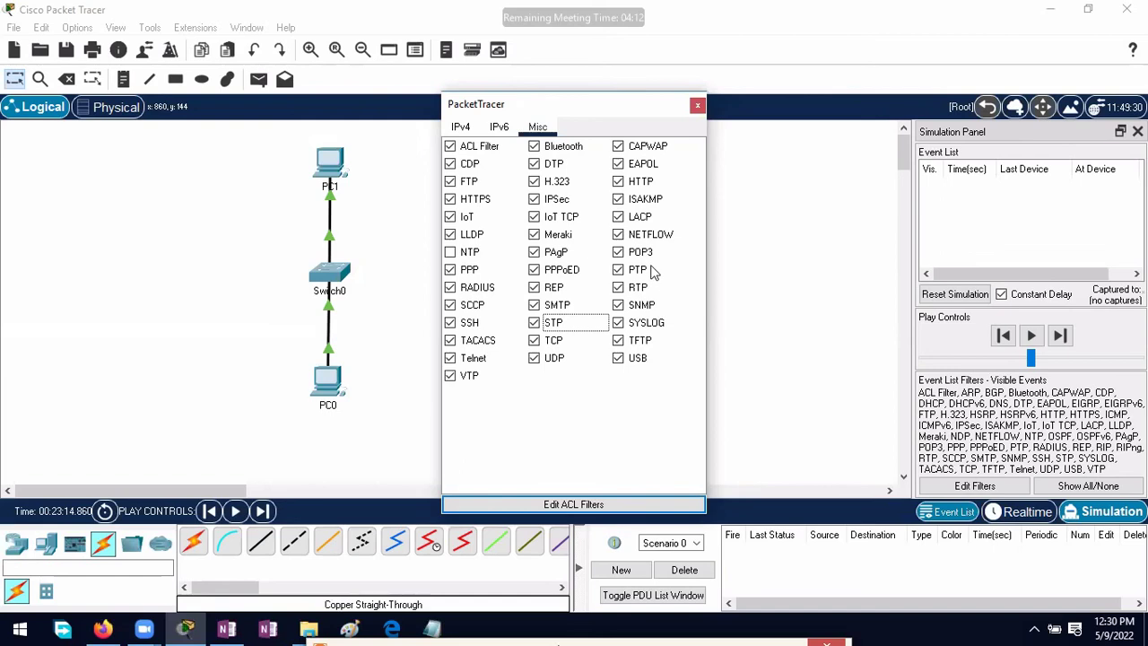
pyautogui.click(618, 288)
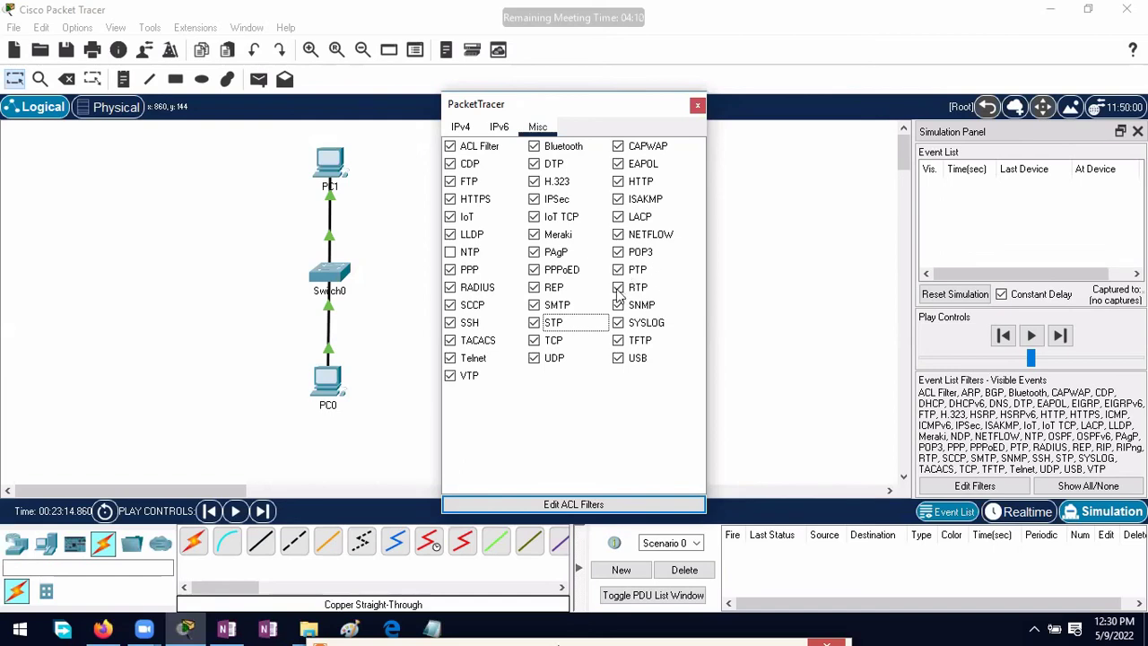
pyautogui.click(697, 106)
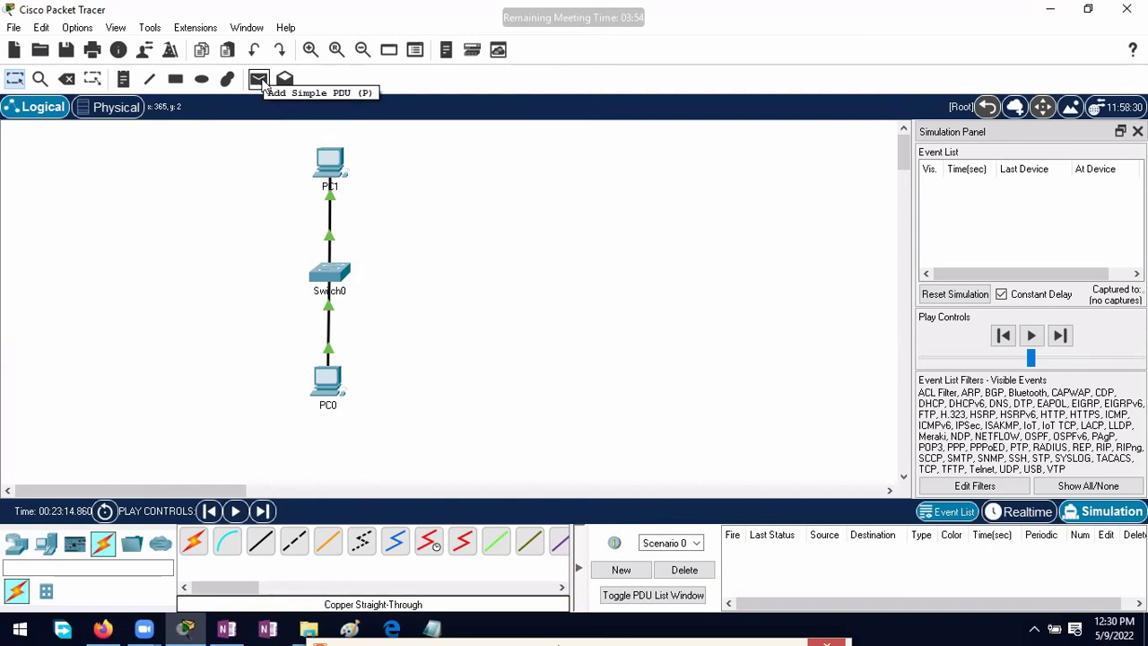
# Step: Add a simple PDU with PC0 as source and PC1 as destination
pyautogui.click(260, 82)
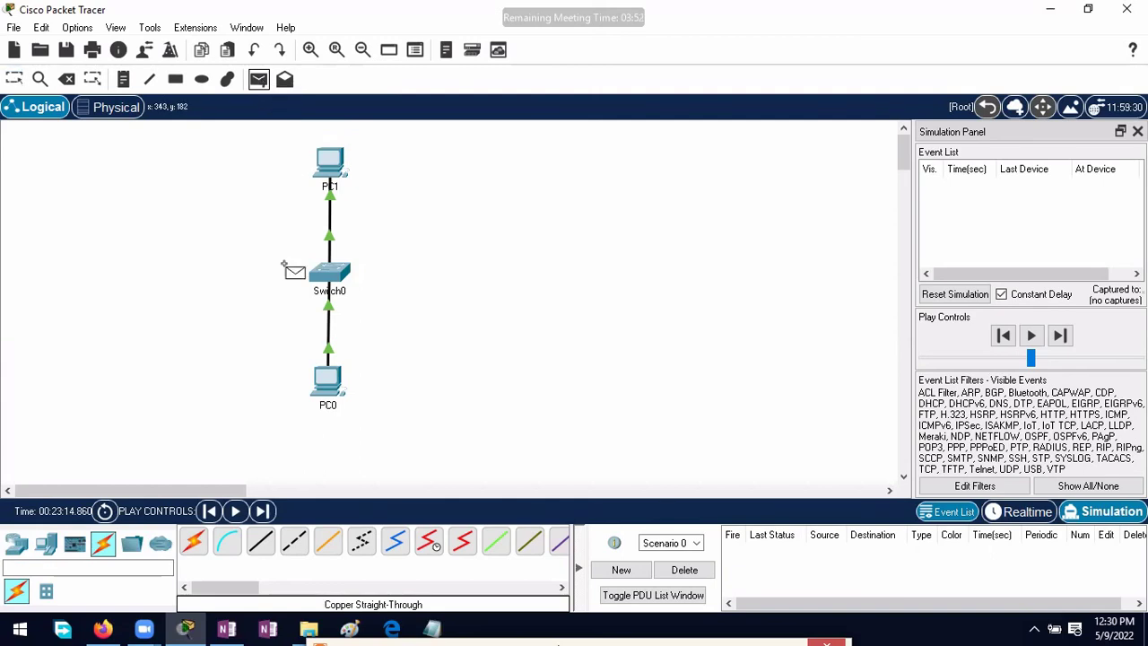
pyautogui.click(329, 387)
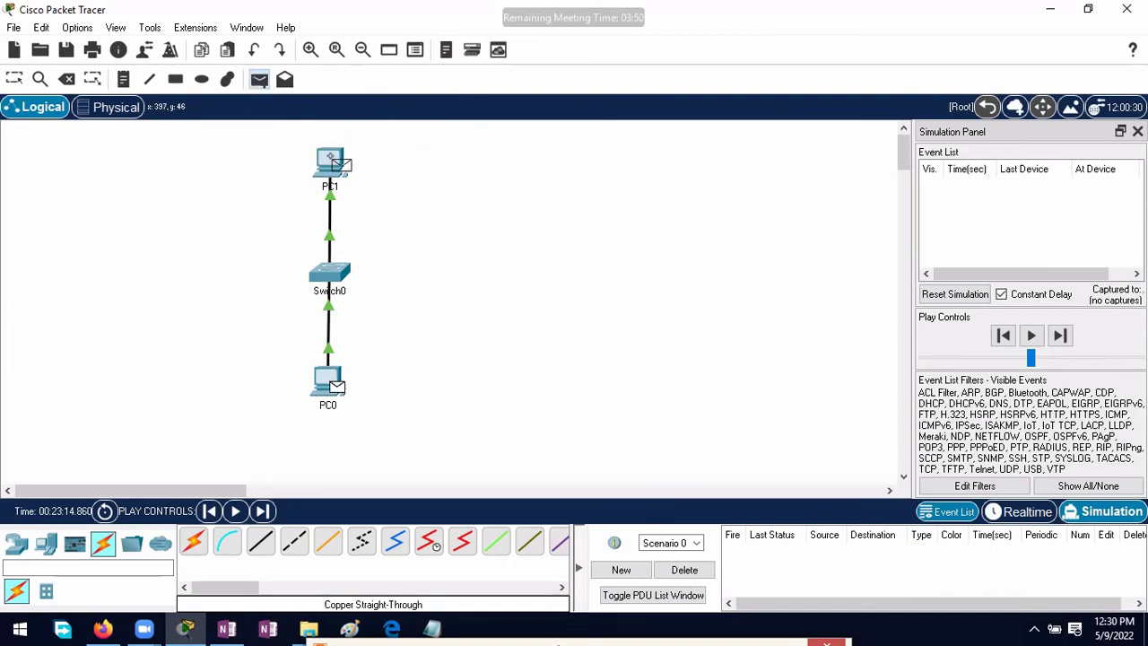
pyautogui.click(332, 161)
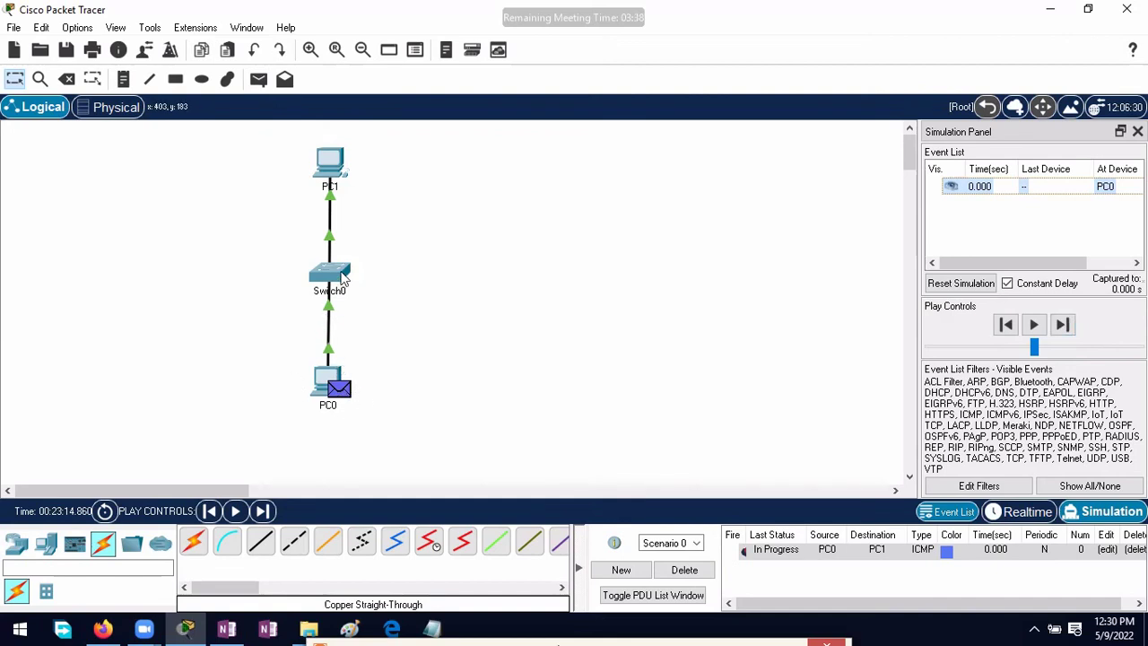
# Step: Step the ping through Switch0 to PC1 and back until successful, delete it, and return to Realtime
pyautogui.moveTo(337, 276)
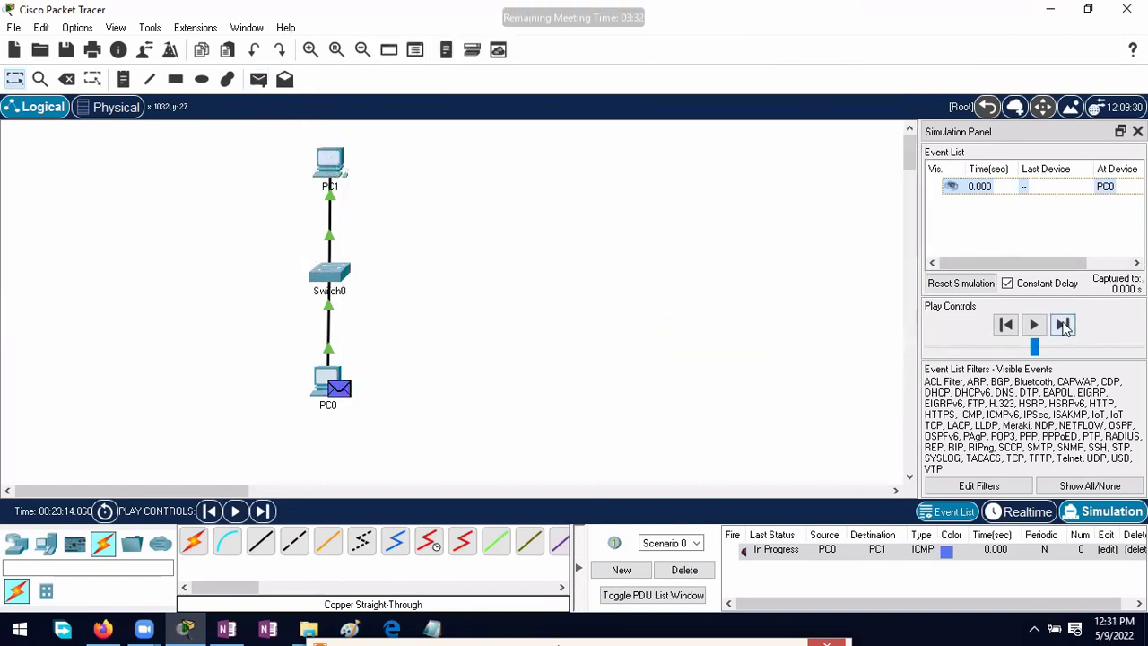
pyautogui.click(1062, 325)
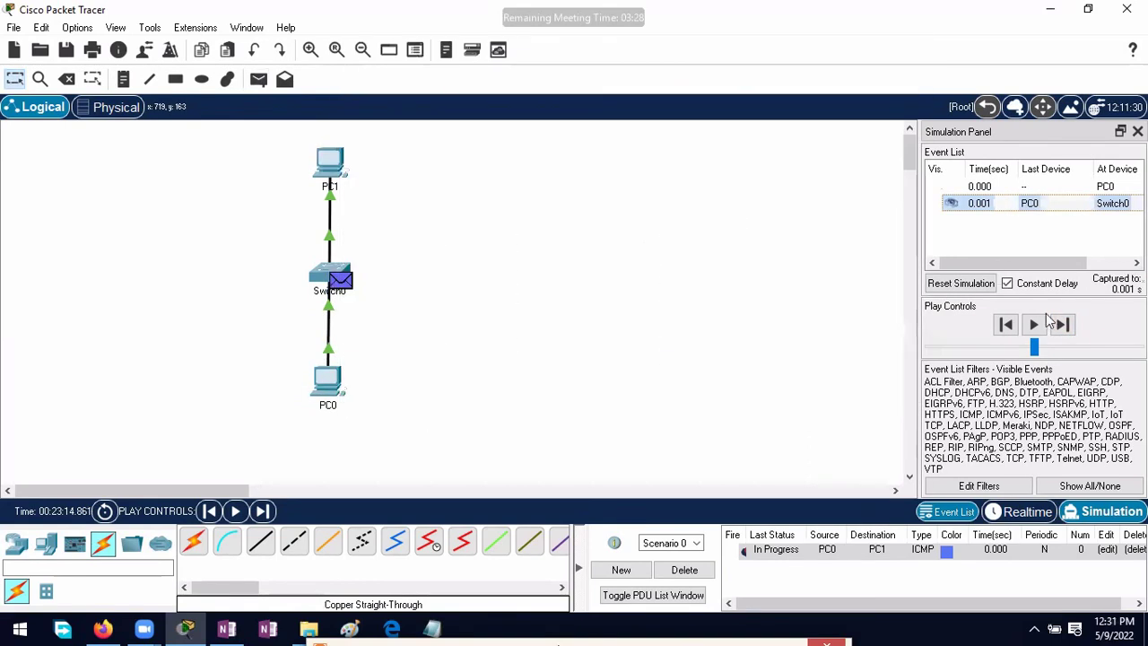
pyautogui.click(1063, 325)
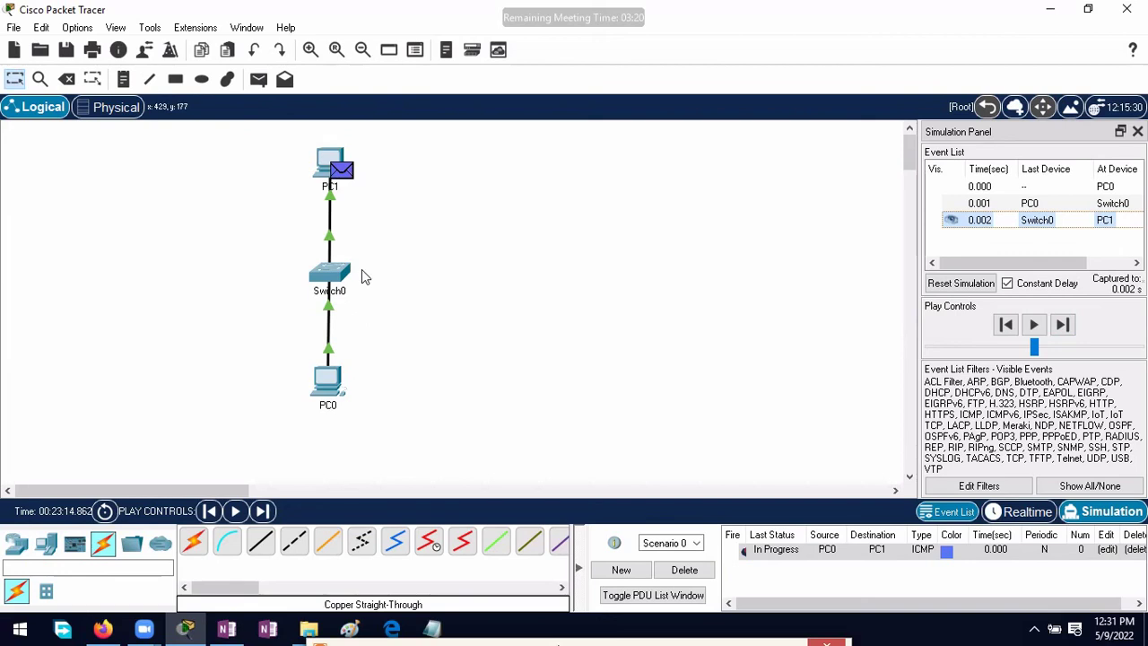
pyautogui.click(1065, 325)
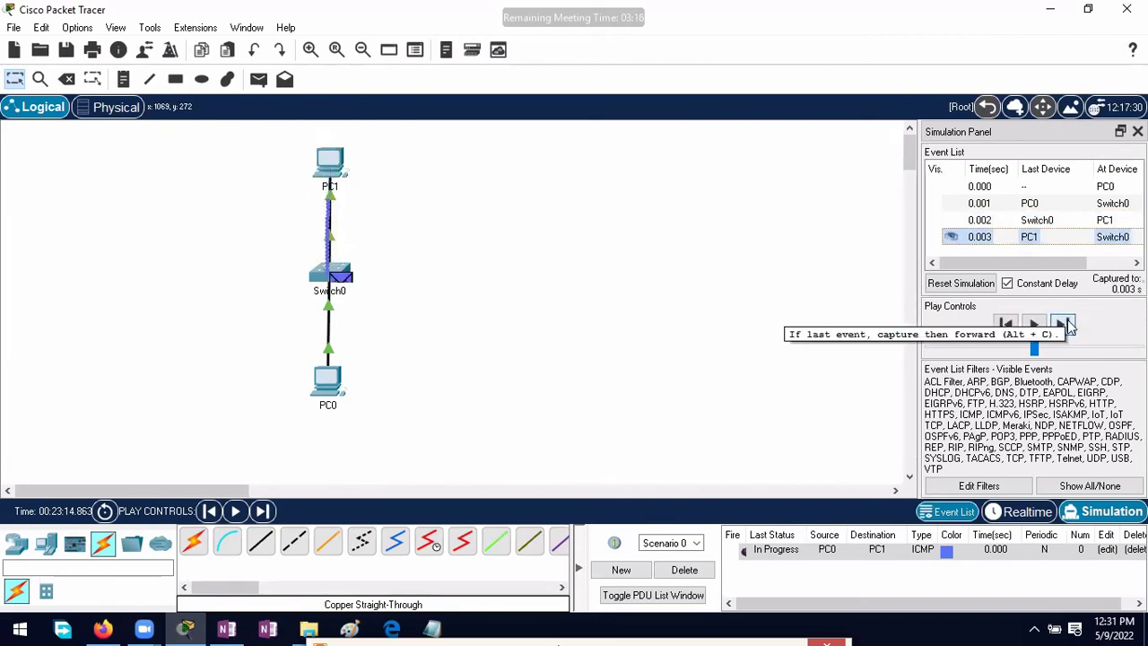
pyautogui.click(1065, 325)
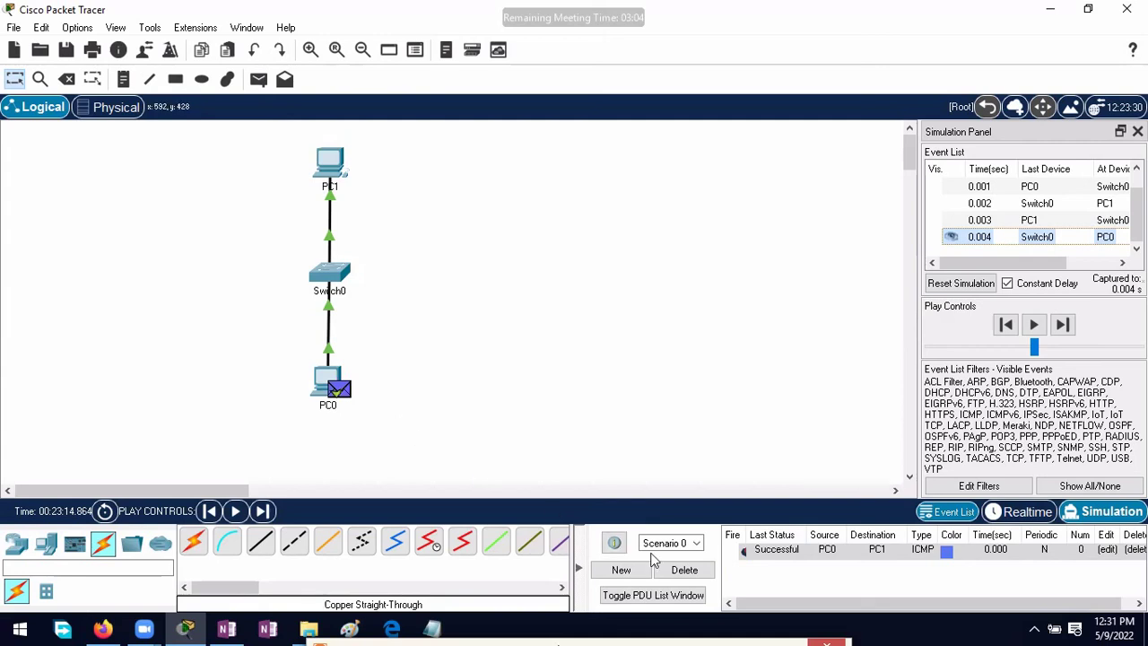
pyautogui.click(684, 569)
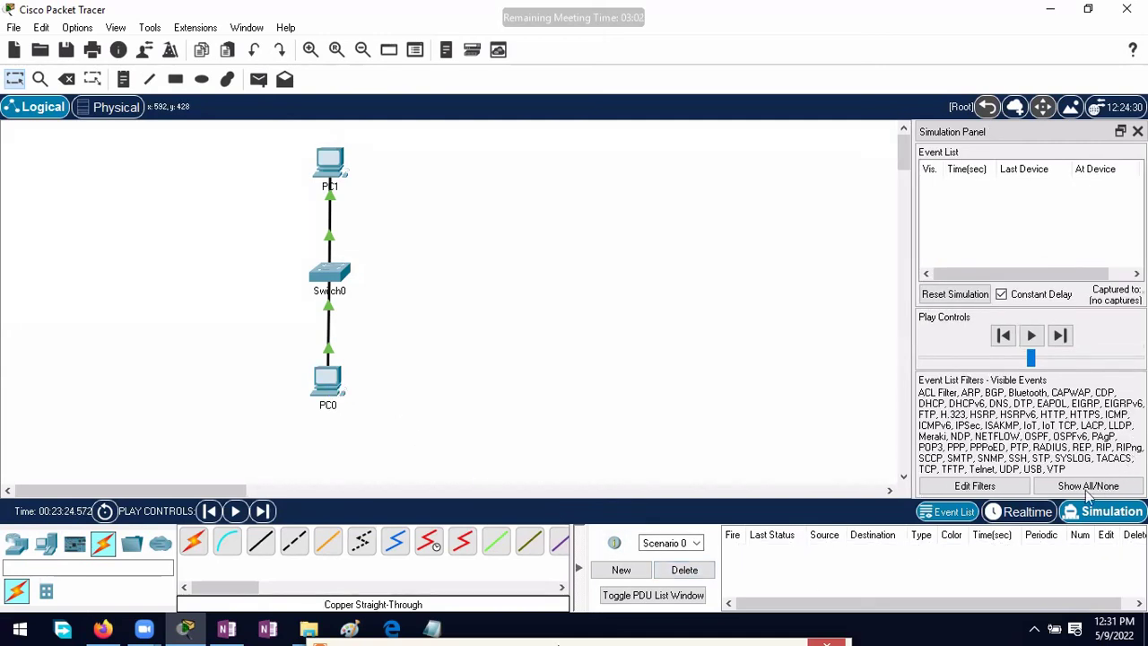
pyautogui.click(1049, 516)
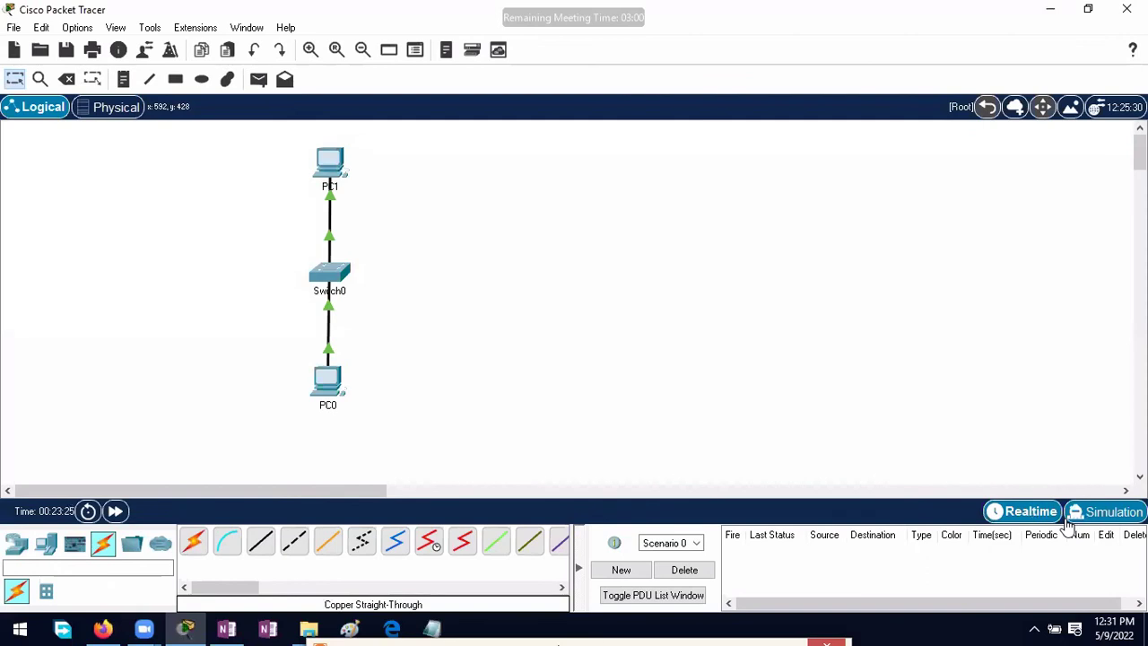
# Step: Change PC1's IPv4 address from 10.0.0.2 to 20.0.0.1 and close its window
pyautogui.click(328, 168)
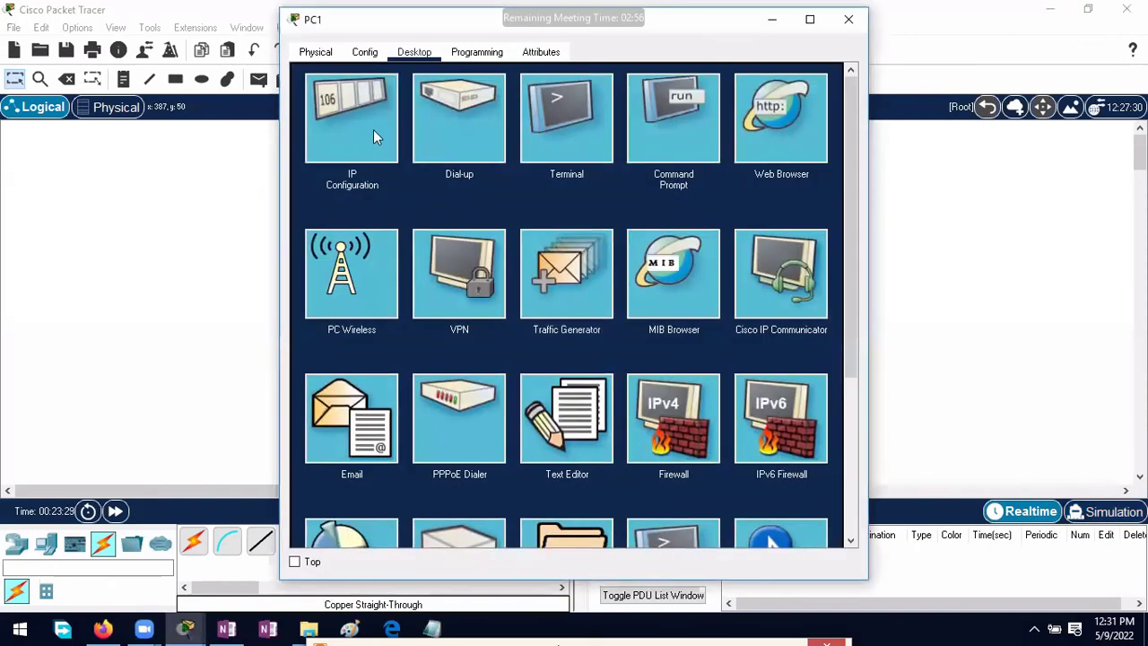
pyautogui.click(360, 119)
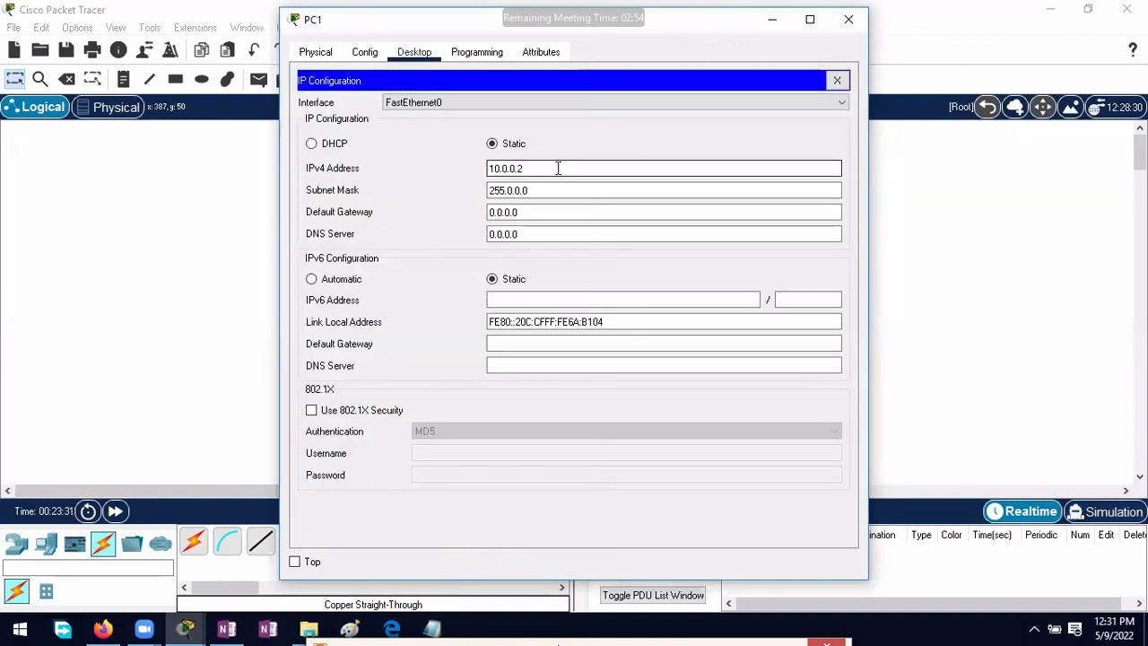
pyautogui.moveTo(527, 168); pyautogui.dragTo(449, 173)
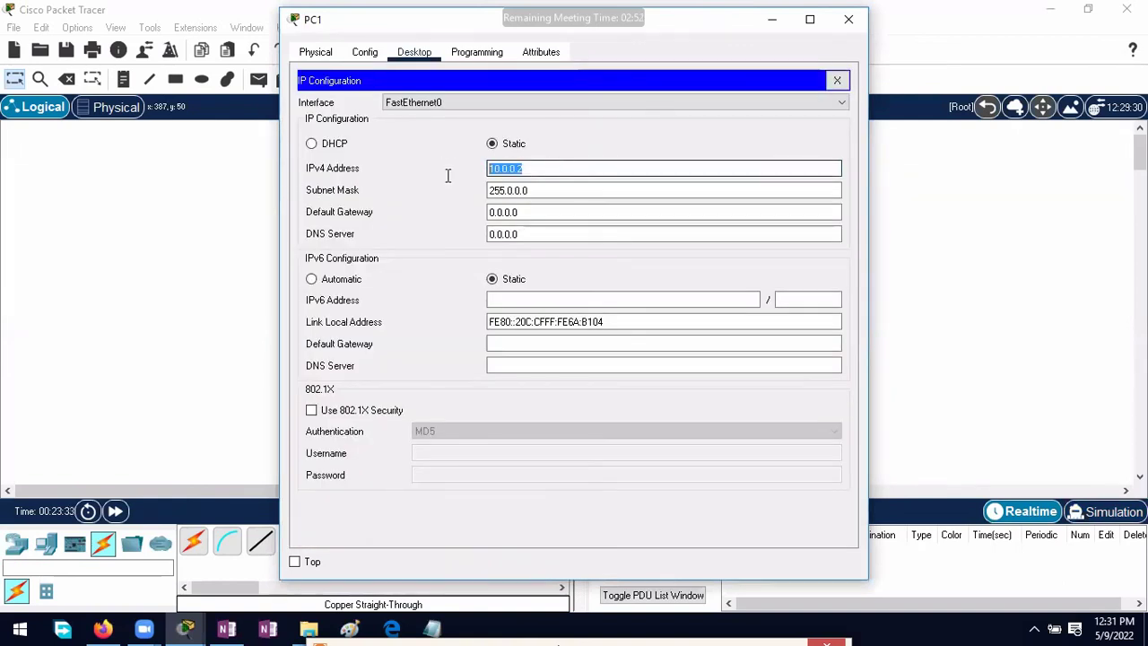
pyautogui.write('20')
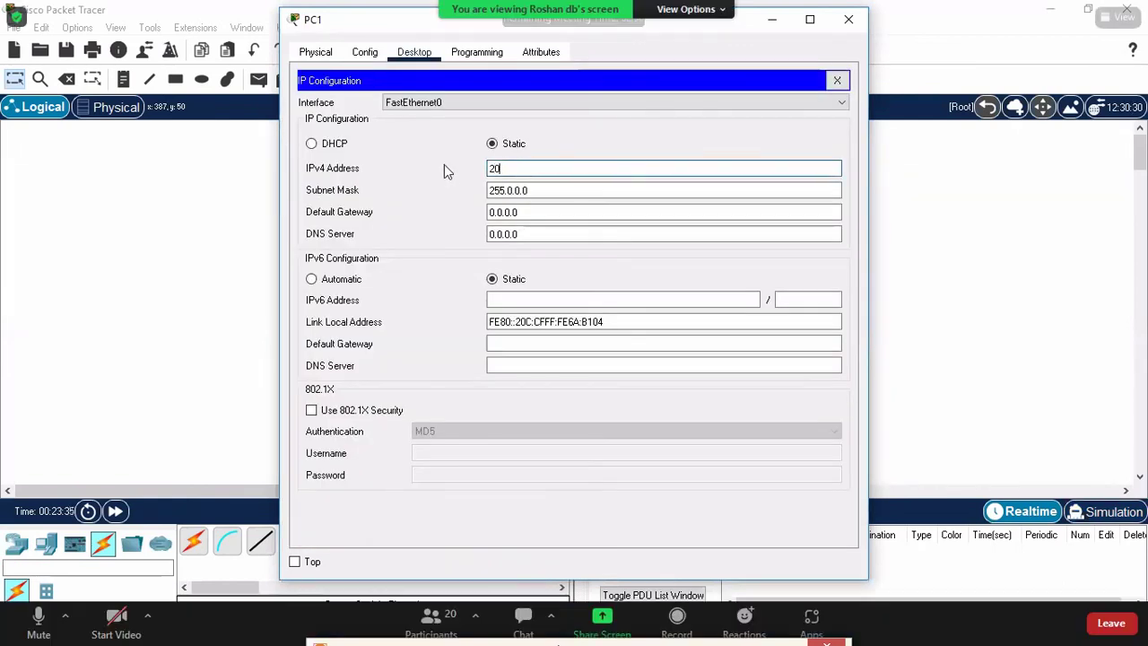
pyautogui.write('.0.0.')
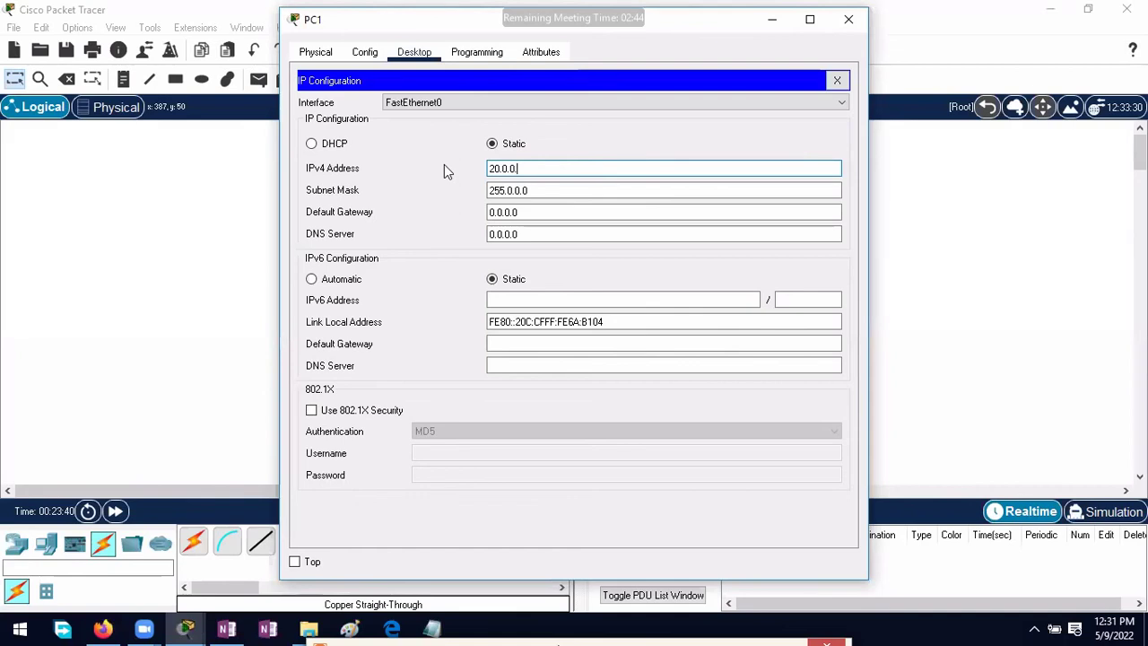
pyautogui.write('11')
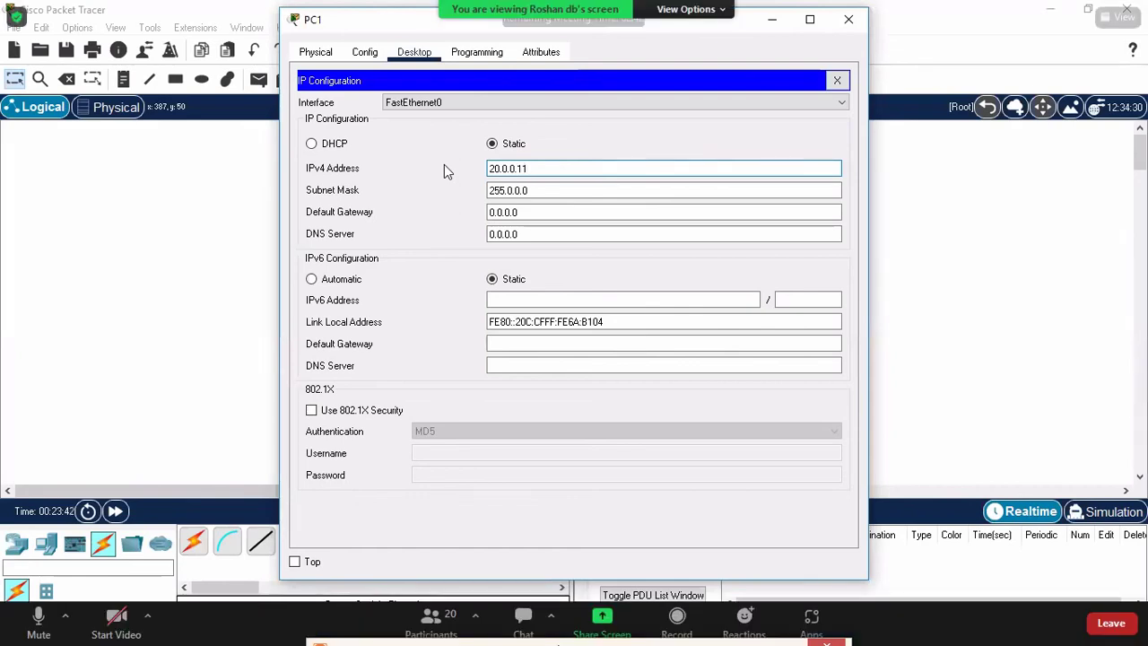
pyautogui.press('BackSpace')
pyautogui.click(848, 19)
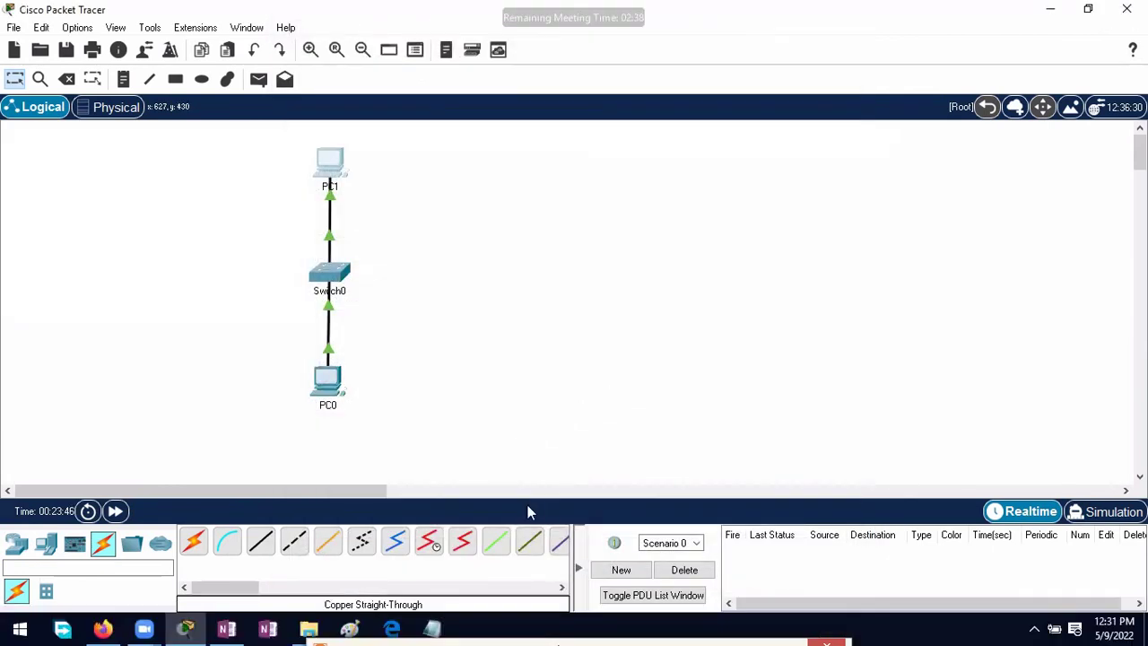
# Step: Run ping 20.0.0.1 from PC0's command prompt
pyautogui.click(330, 381)
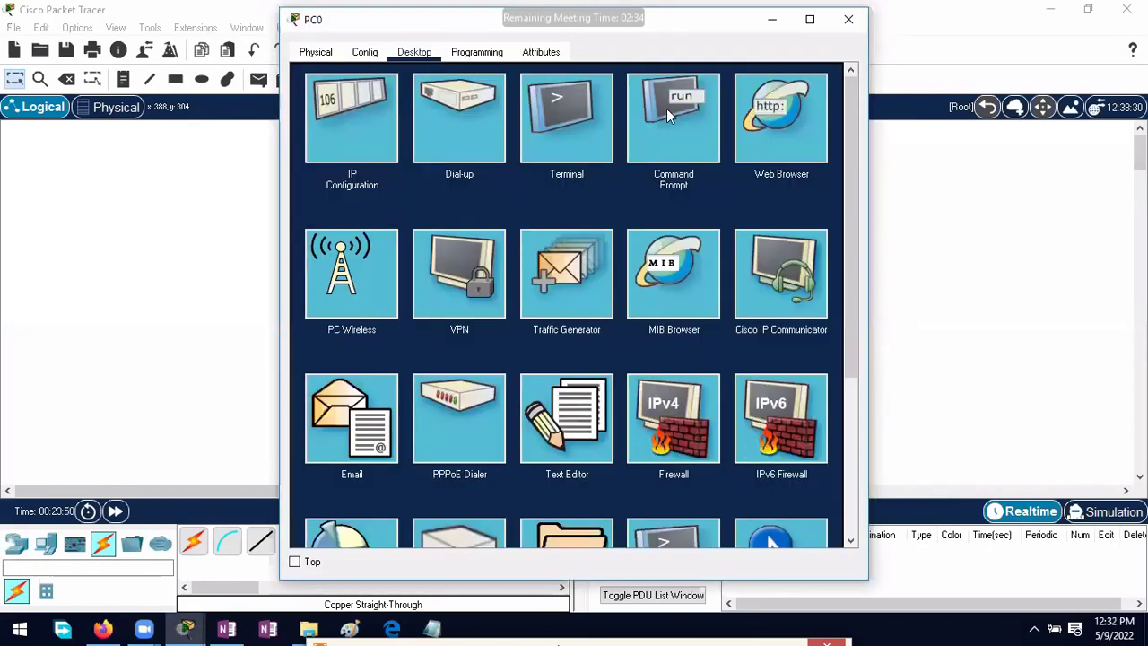
pyautogui.click(685, 109)
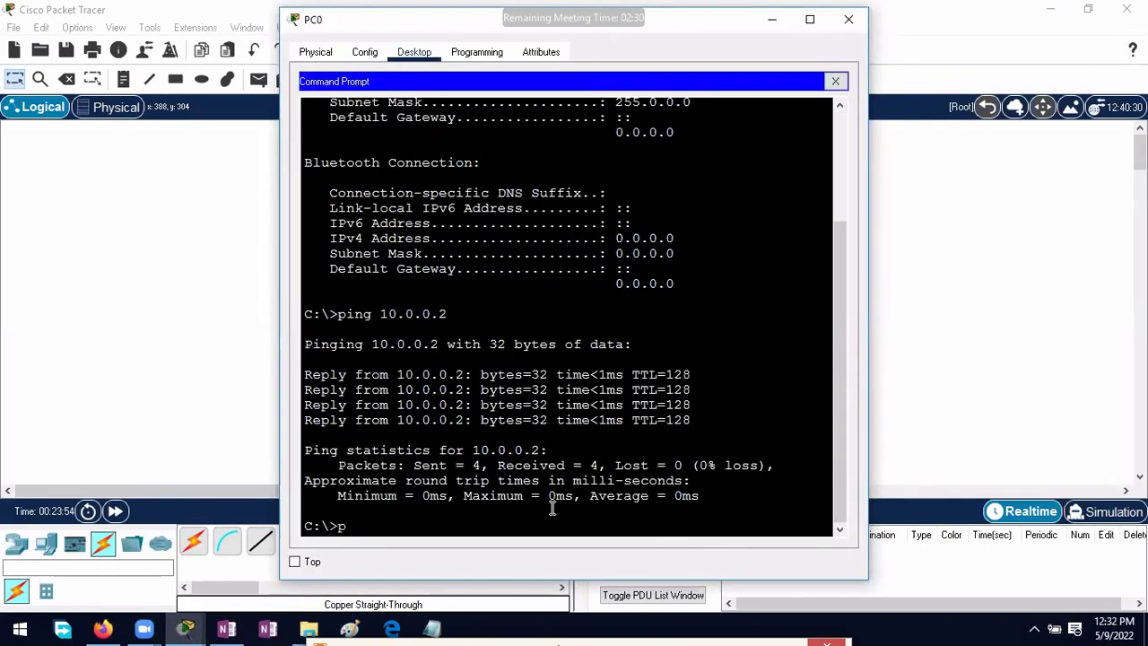
pyautogui.write('ping 20.0.0.1')
pyautogui.press('Return')
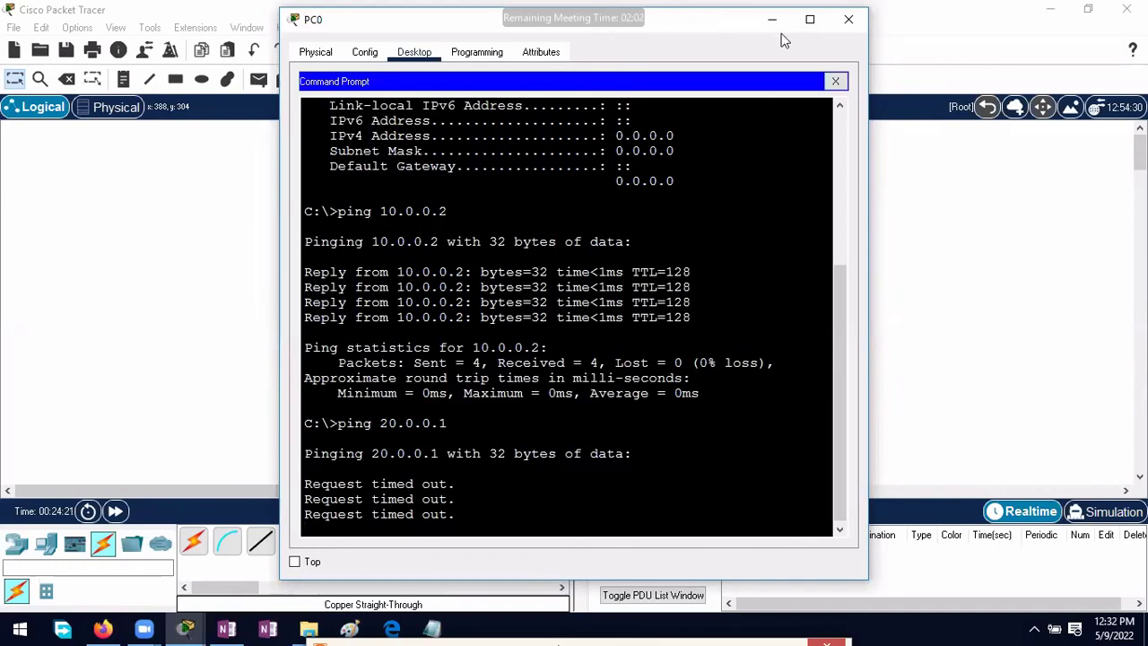
# Step: Run ping 192.168.1.1 from the same PC0 prompt
pyautogui.click(776, 26)
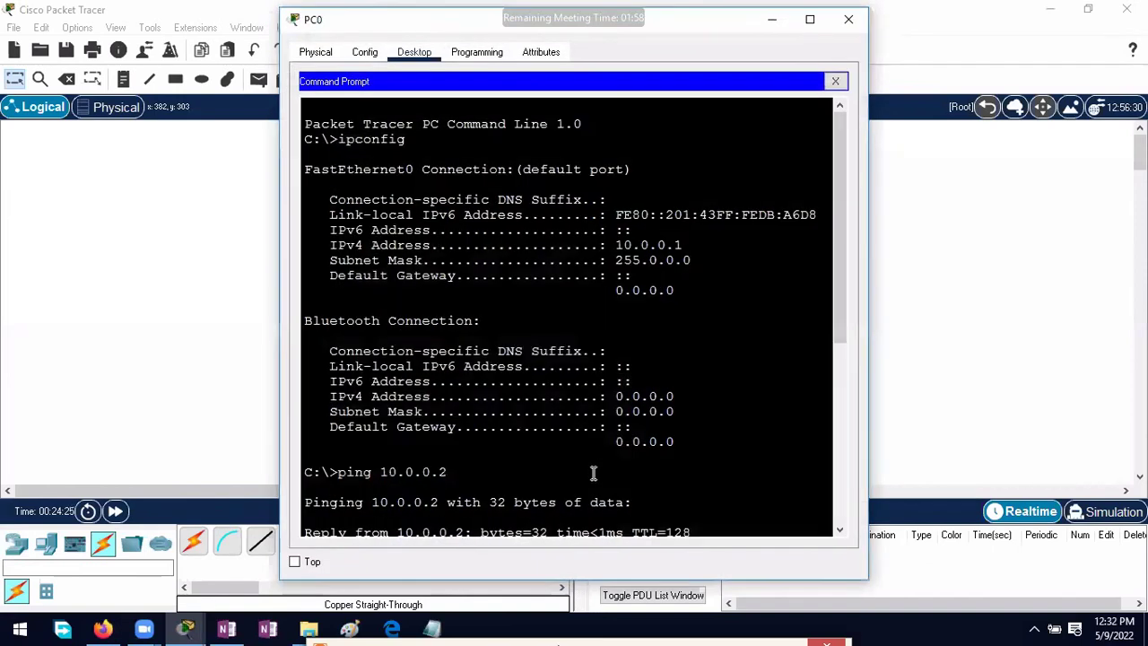
pyautogui.scroll(-8, 591, 472)
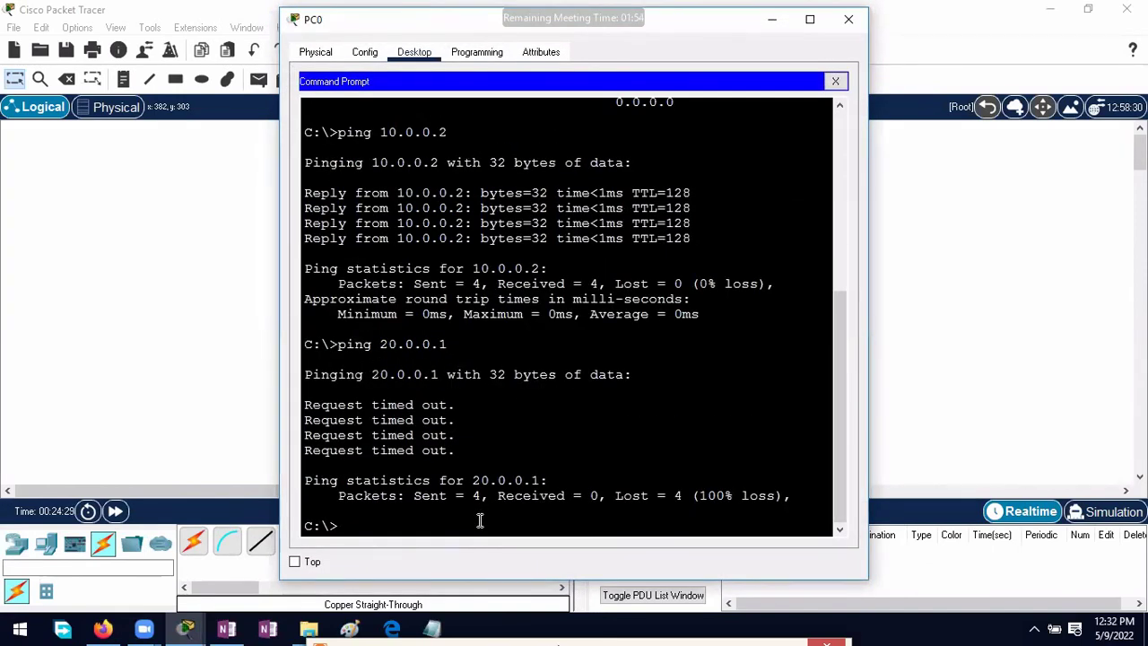
pyautogui.write('ping 192.168')
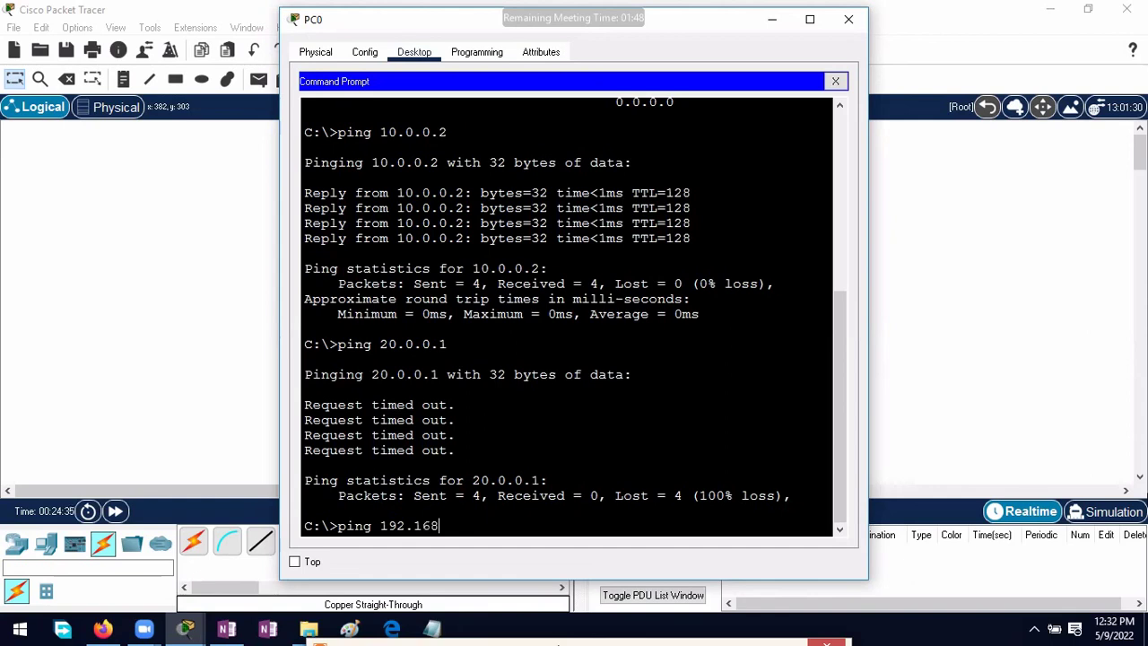
pyautogui.write('.1.1')
pyautogui.press('Return')
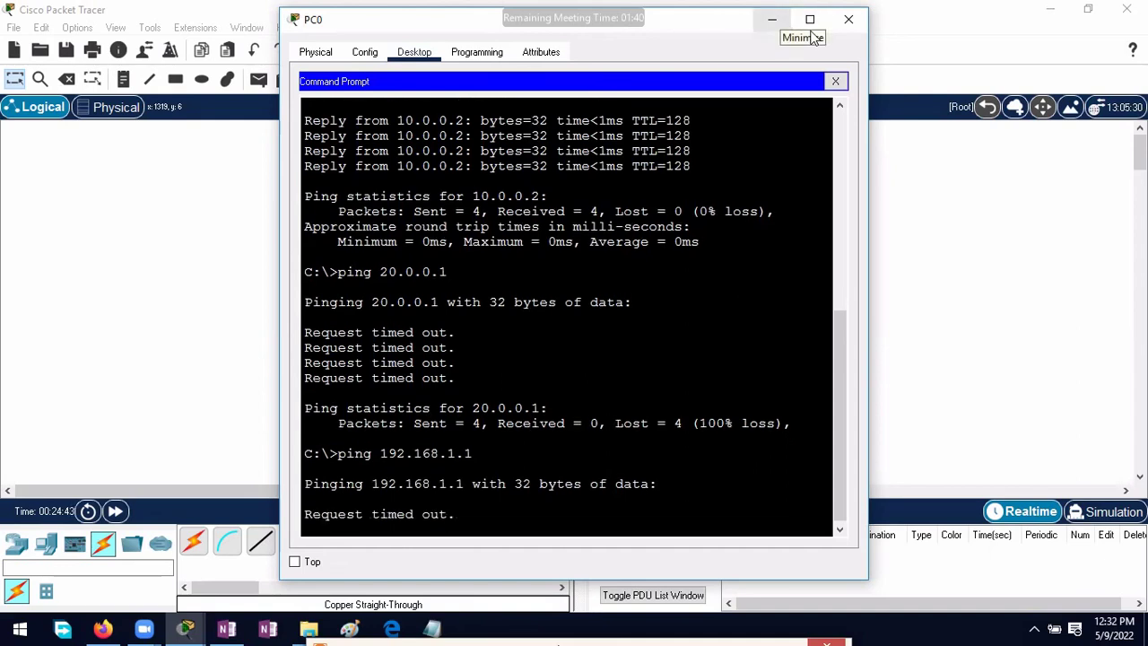
# Step: Set PC1's IPv4 address back to 10.0.0.2 and close its window
pyautogui.click(771, 19)
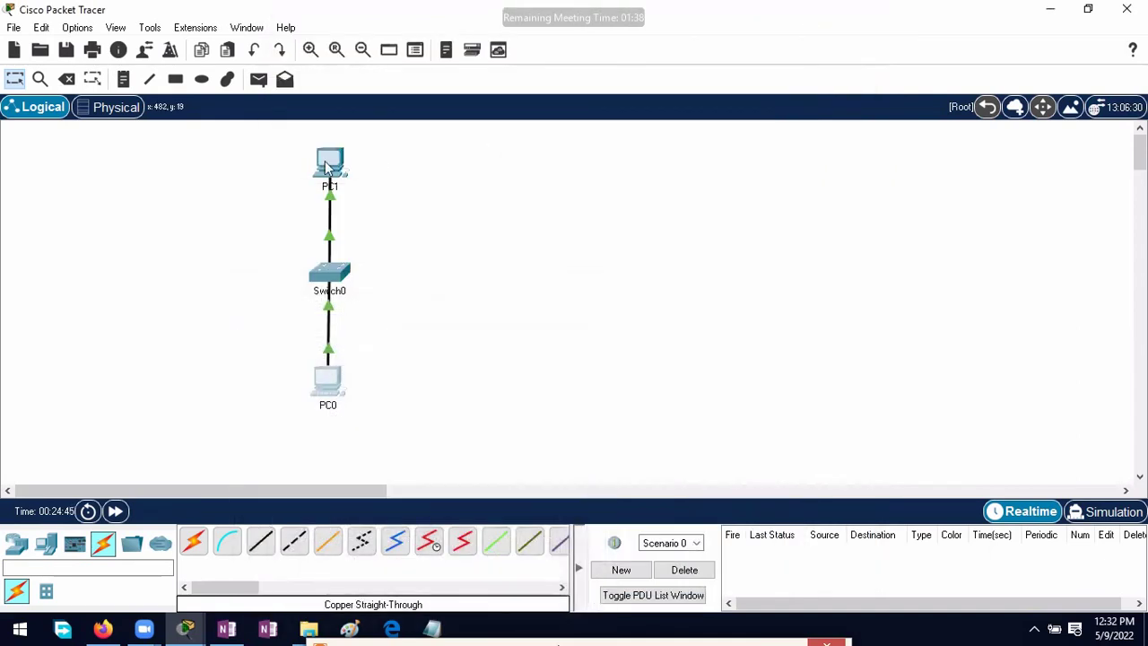
pyautogui.click(330, 166)
pyautogui.click(334, 108)
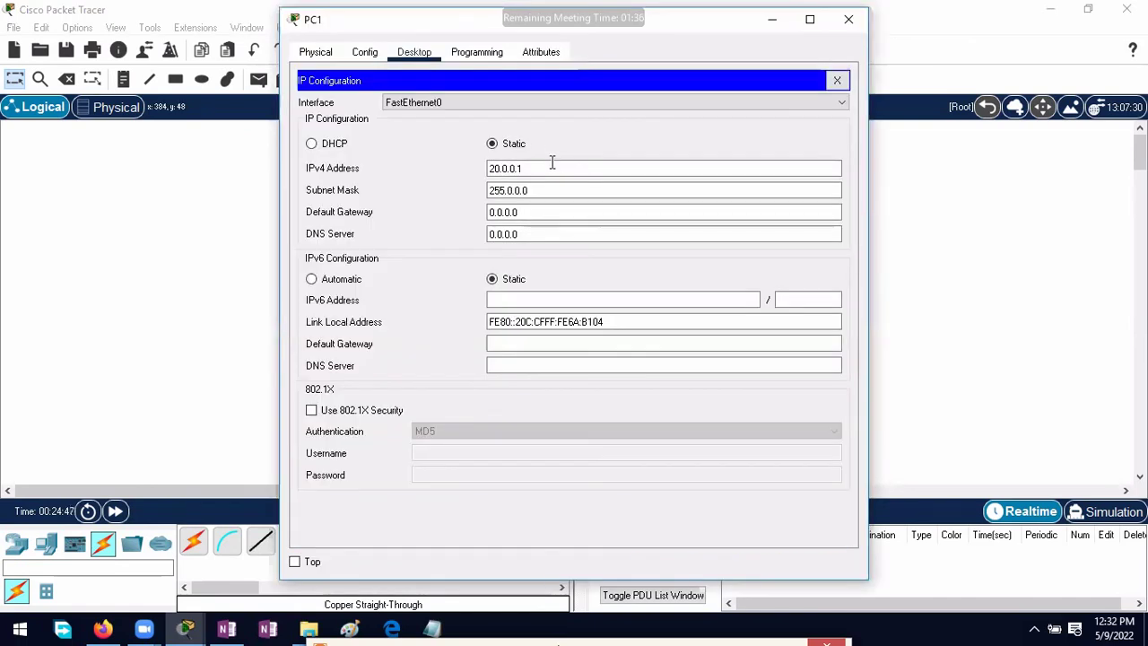
pyautogui.moveTo(541, 164); pyautogui.dragTo(404, 161)
pyautogui.write('10.')
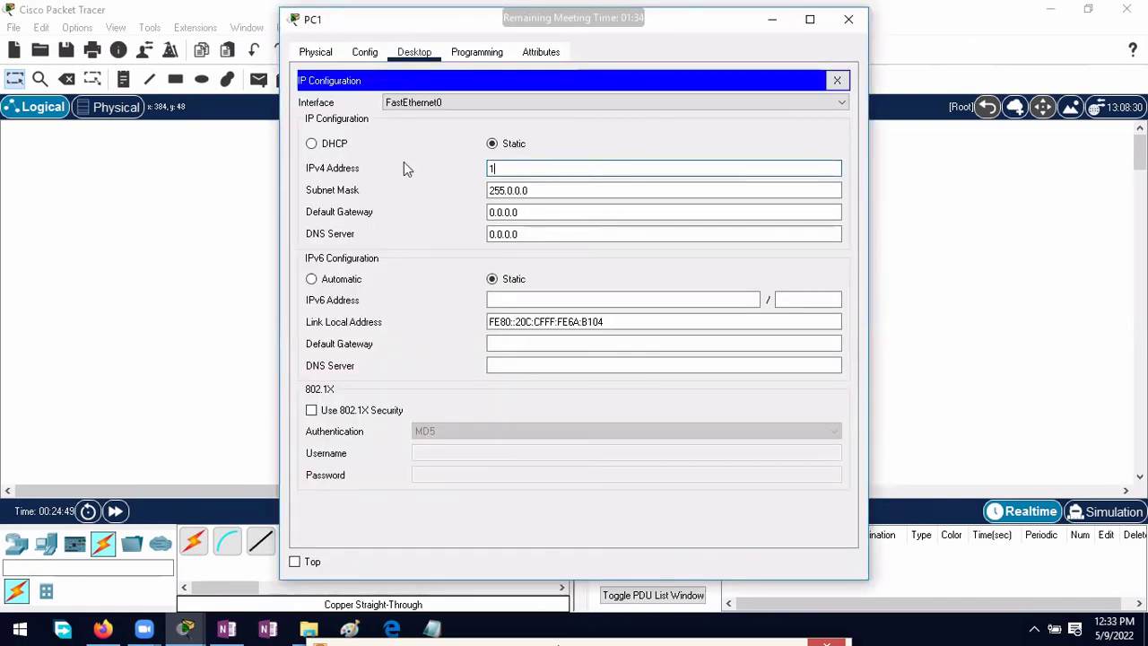
pyautogui.write('0.0.2')
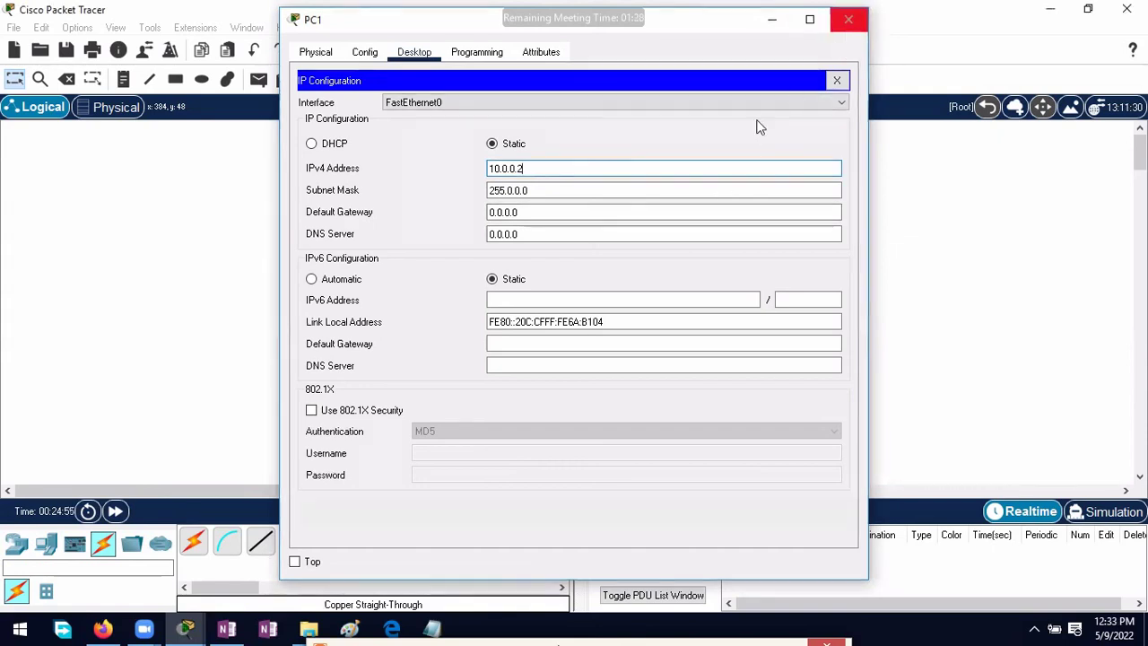
pyautogui.click(848, 19)
# Step: View PC1's Physical tab enlarged and zoomed in, then return to PC0's command prompt
pyautogui.click(328, 164)
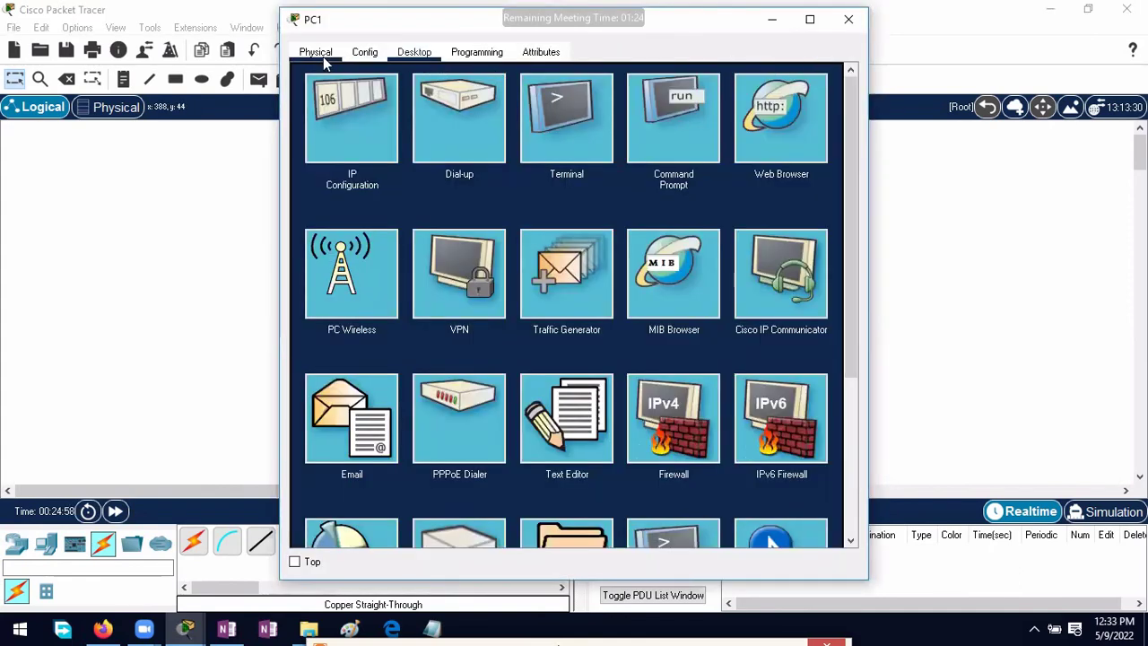
pyautogui.click(323, 57)
pyautogui.click(810, 18)
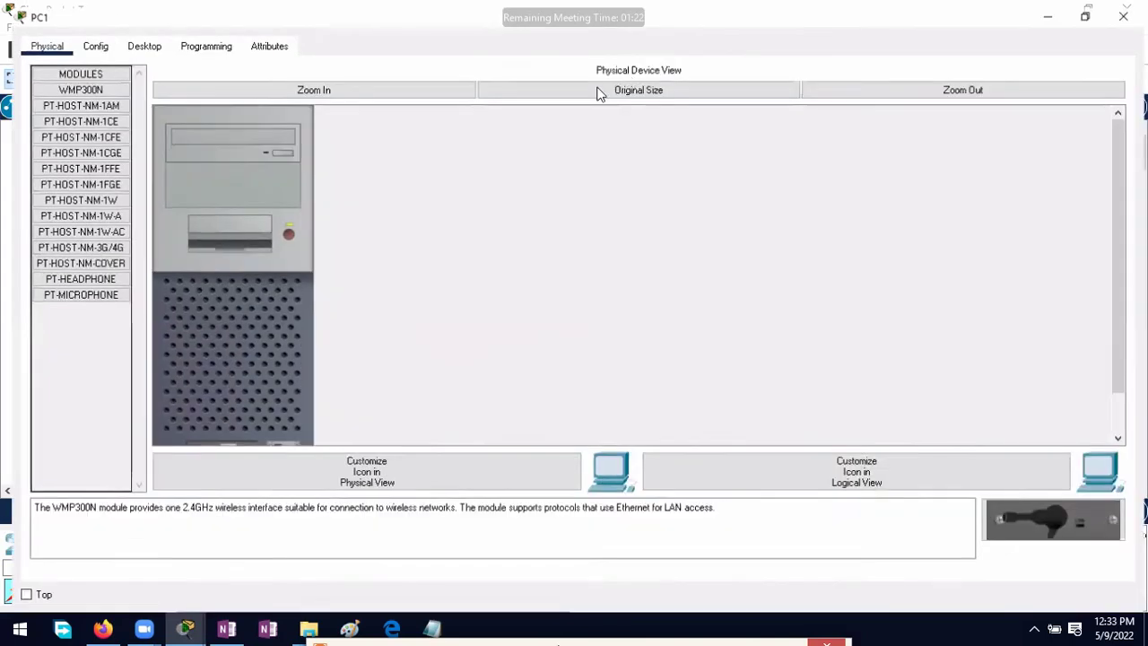
pyautogui.click(444, 84)
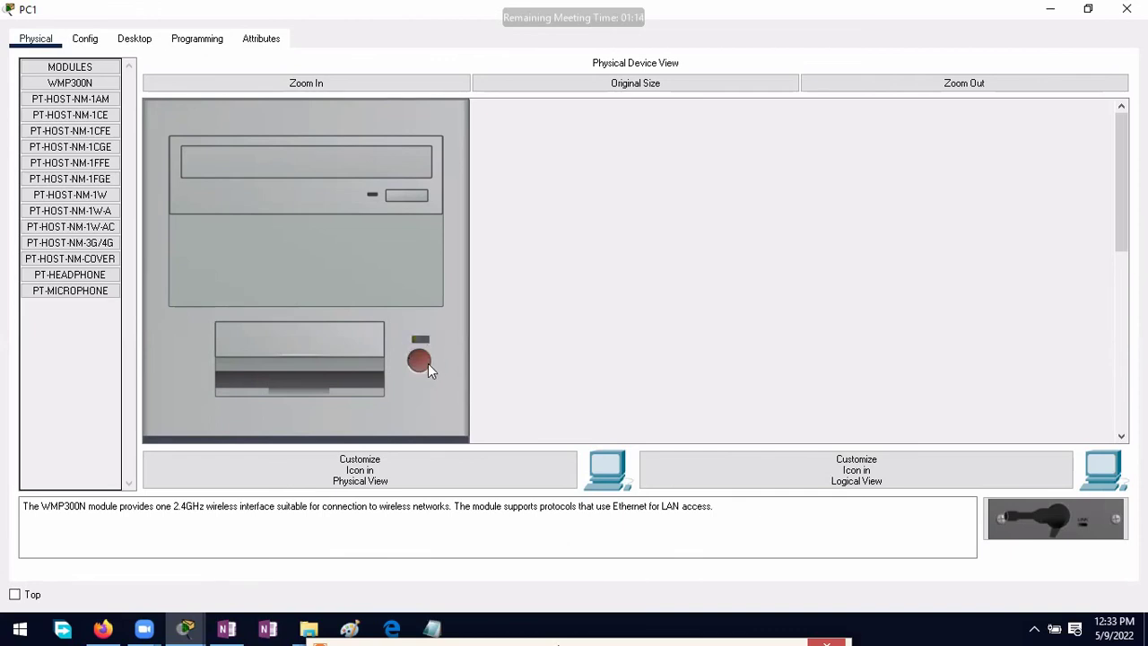
pyautogui.click(1050, 9)
pyautogui.click(333, 378)
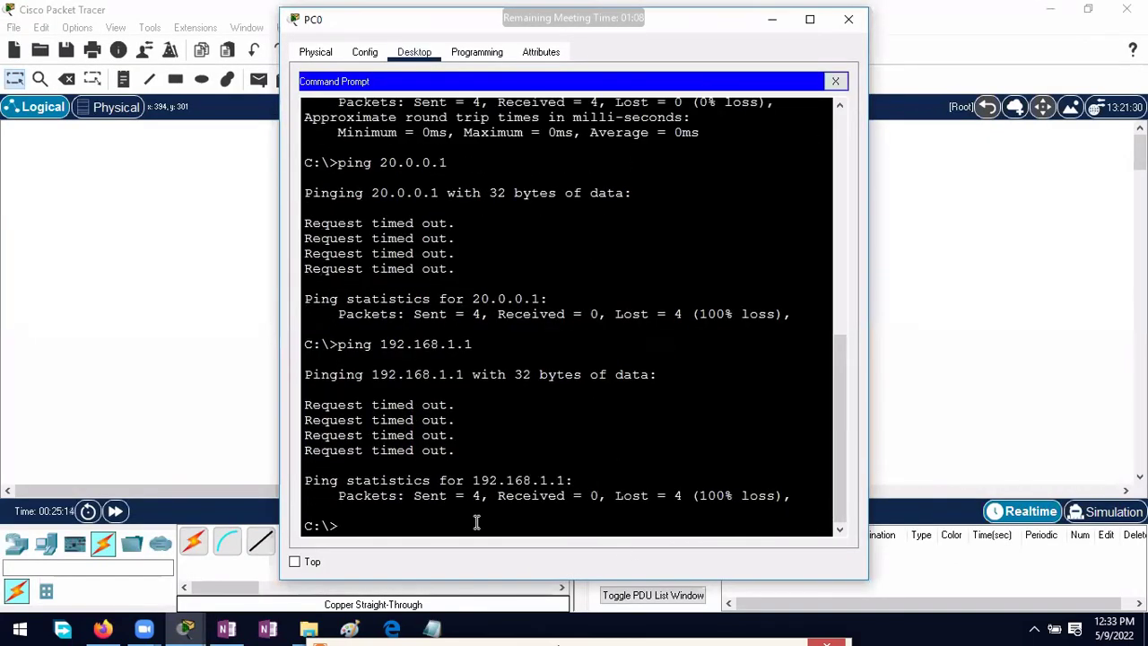
# Step: Ping 10.0.0.1 from PC0, then edit the recalled command to ping 10.0.0.2
pyautogui.write('ping 1')
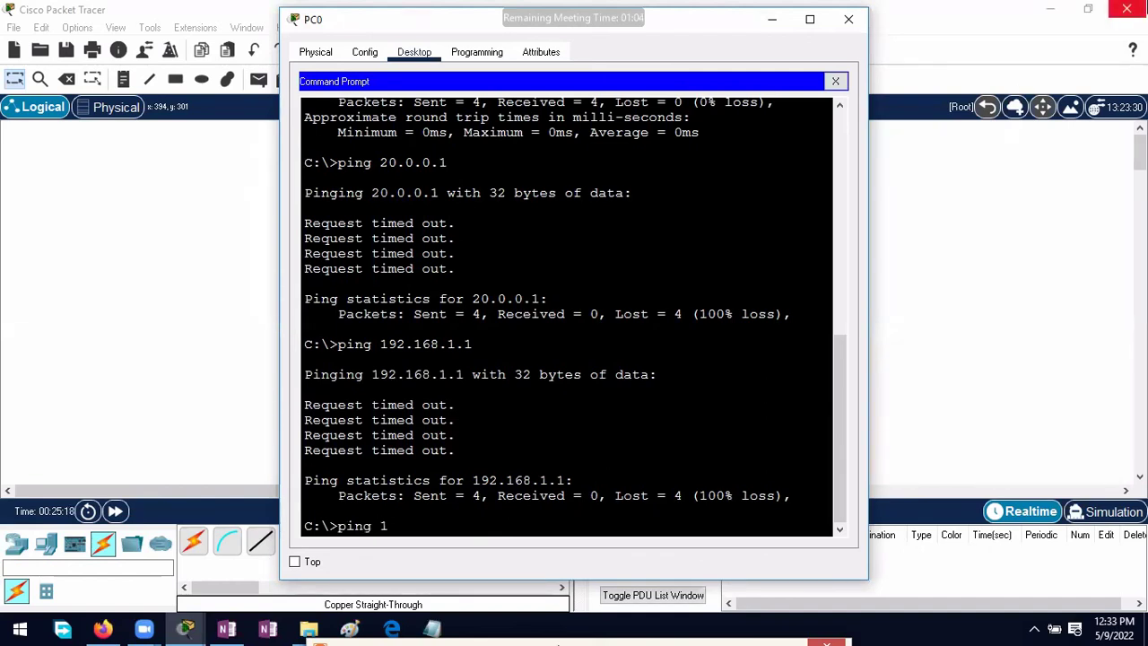
pyautogui.write('0.0.0.1')
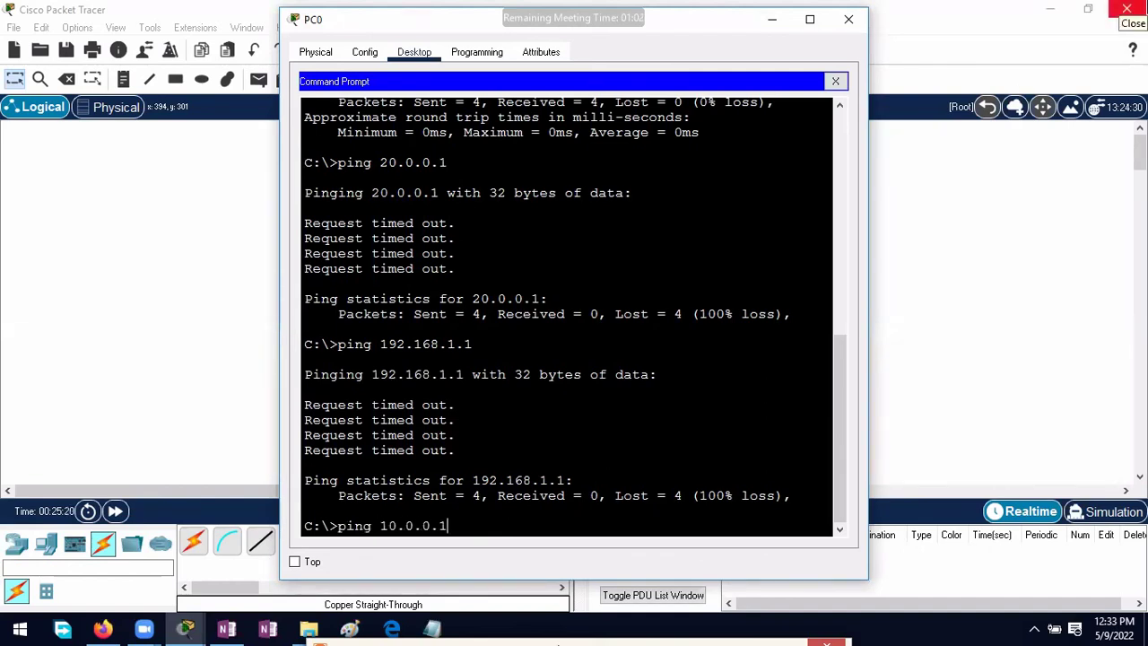
pyautogui.press('Return')
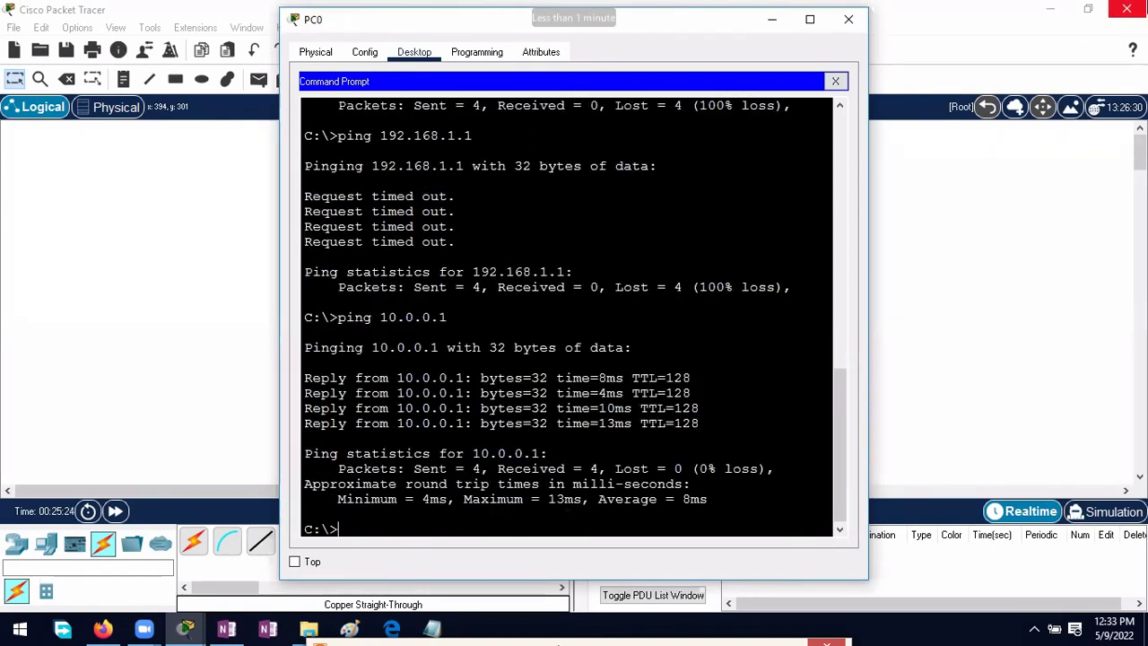
pyautogui.press('Up')
pyautogui.press('BackSpace')
pyautogui.press('Return')
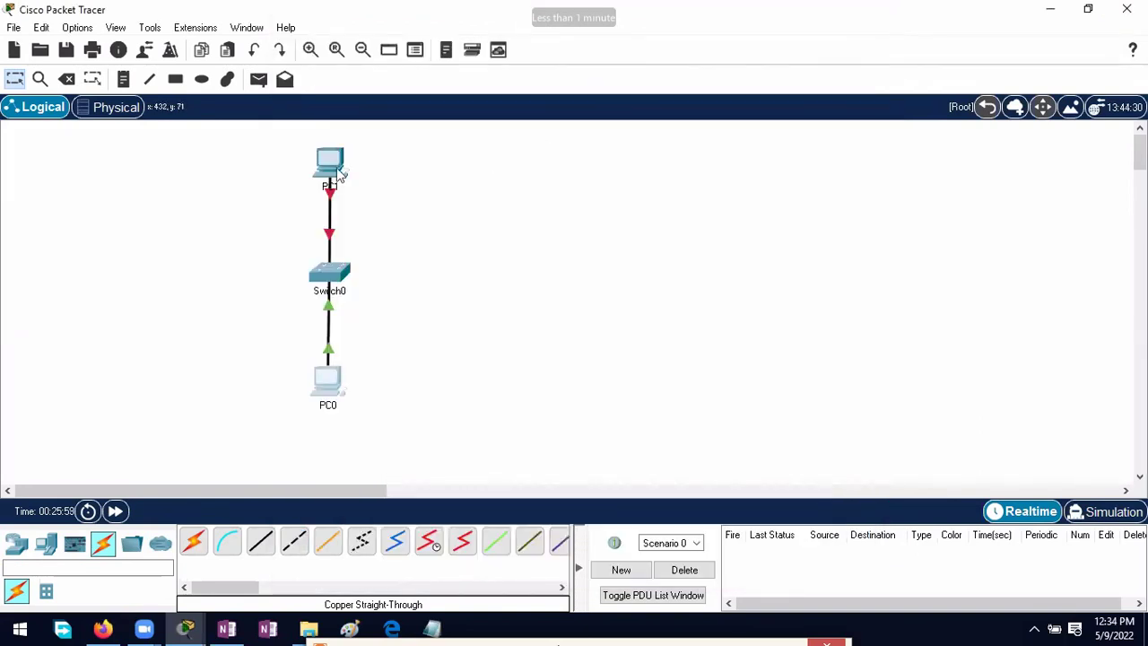
pyautogui.click(332, 169)
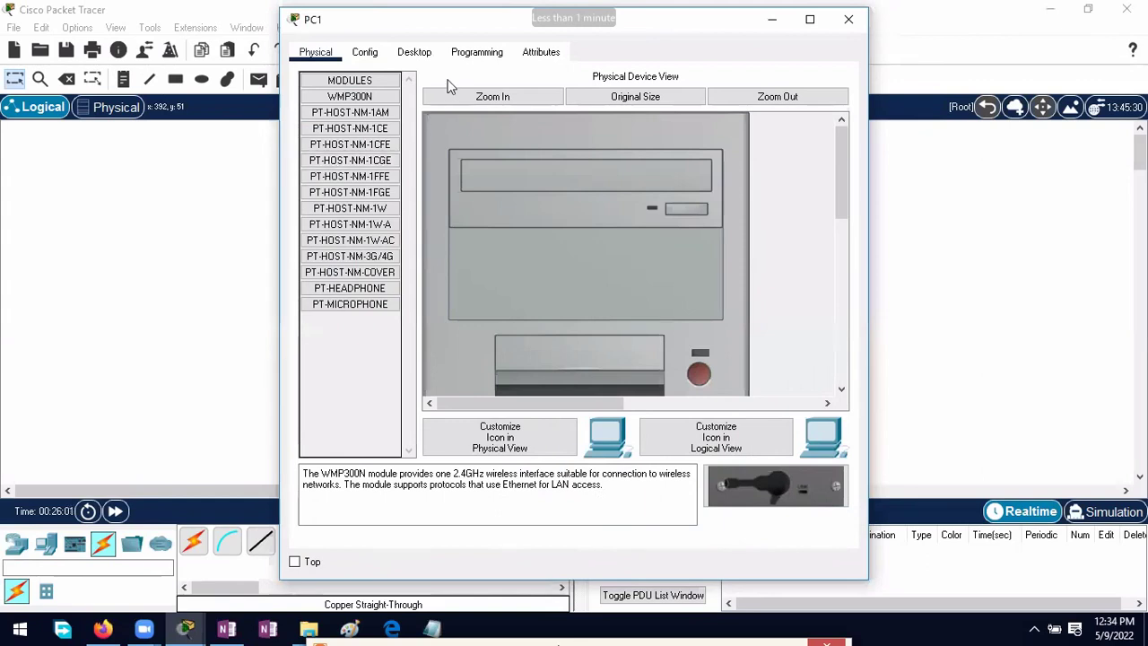
pyautogui.click(425, 61)
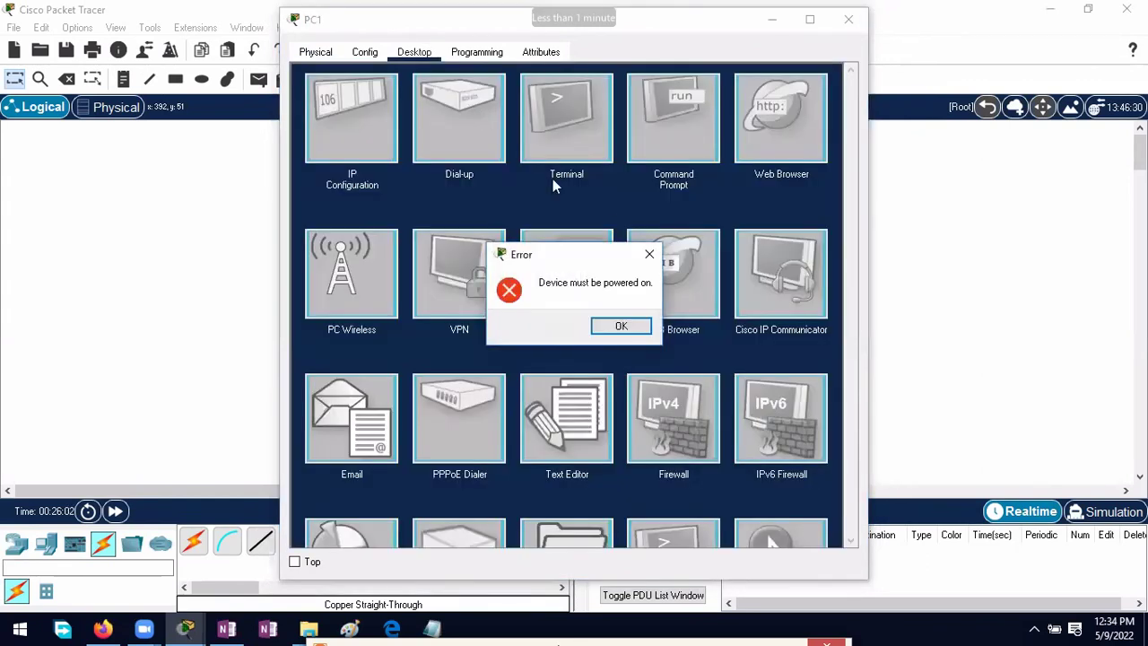
pyautogui.click(647, 253)
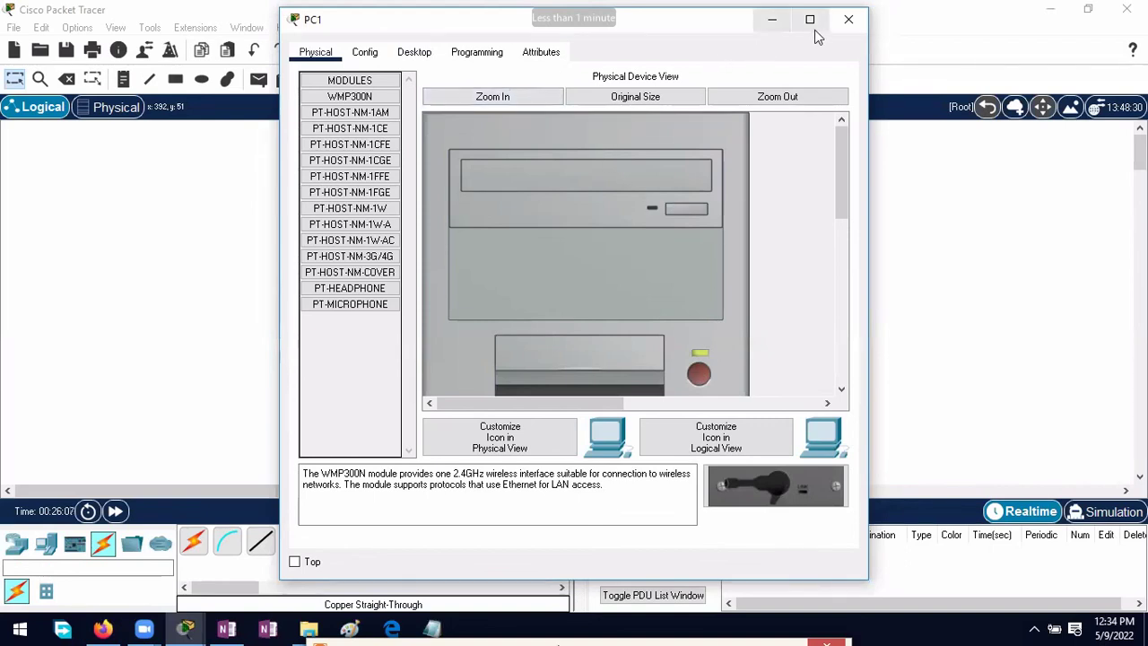
pyautogui.click(849, 19)
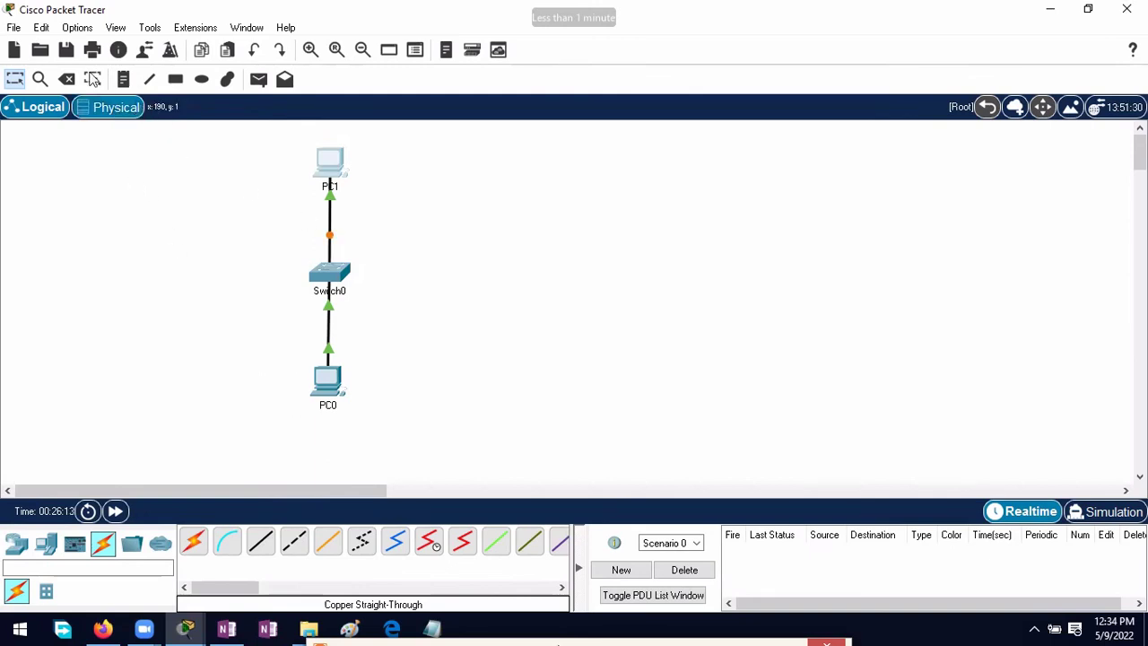
pyautogui.click(67, 79)
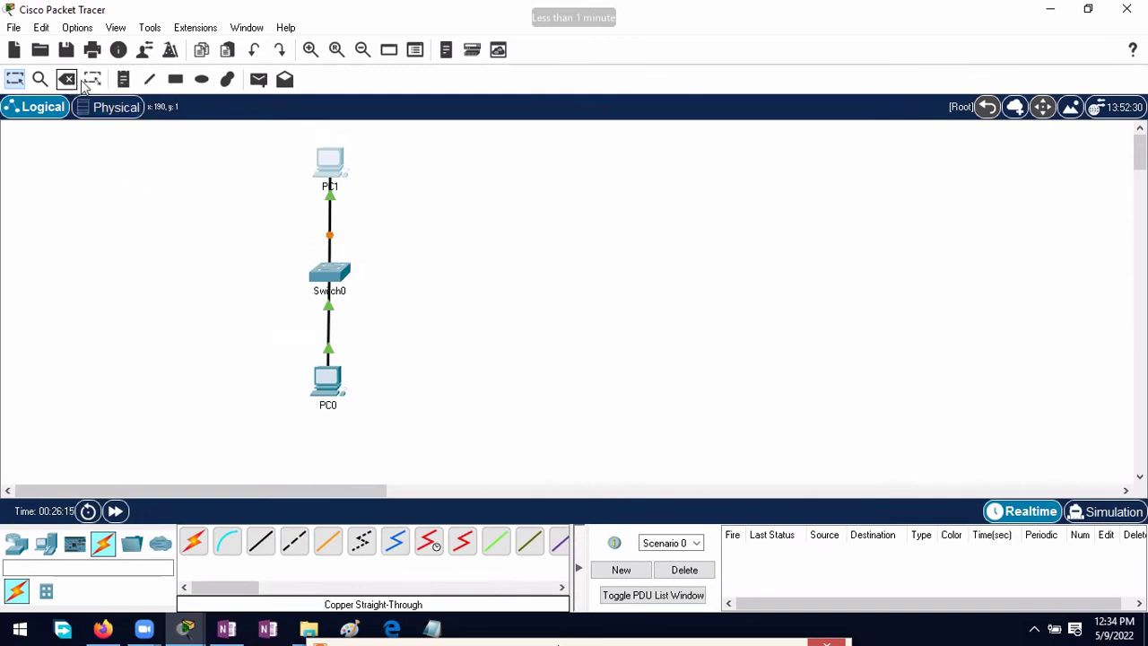
# Step: Cancel deleting PC1 and dismiss Zoom's free-meeting-ended notice
pyautogui.click(628, 346)
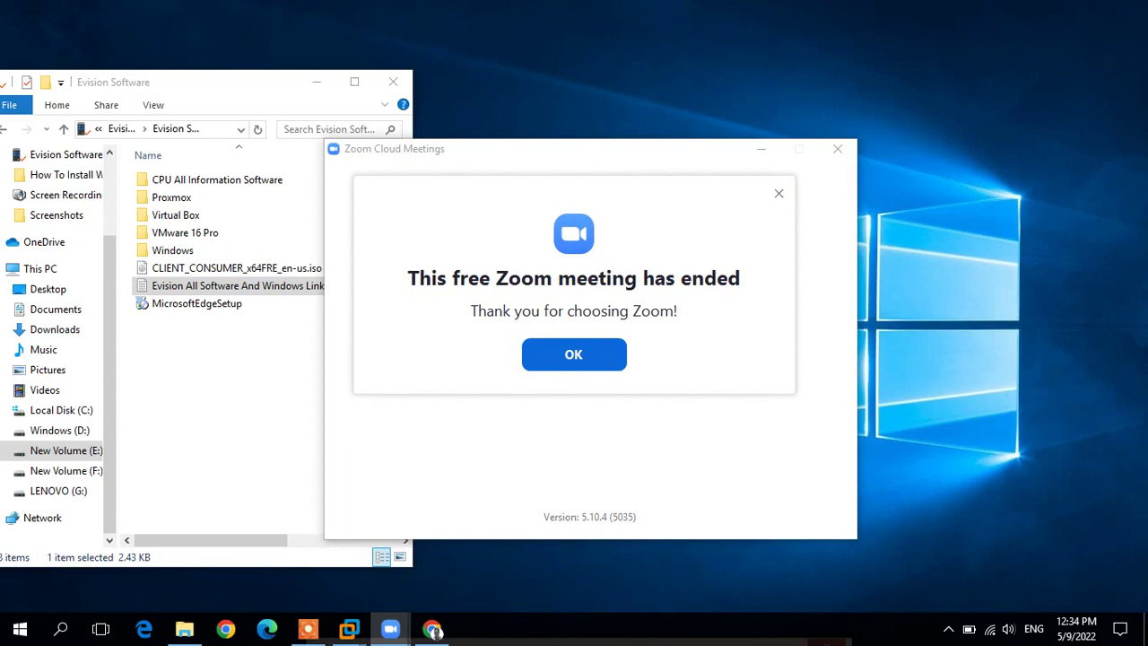
pyautogui.click(573, 354)
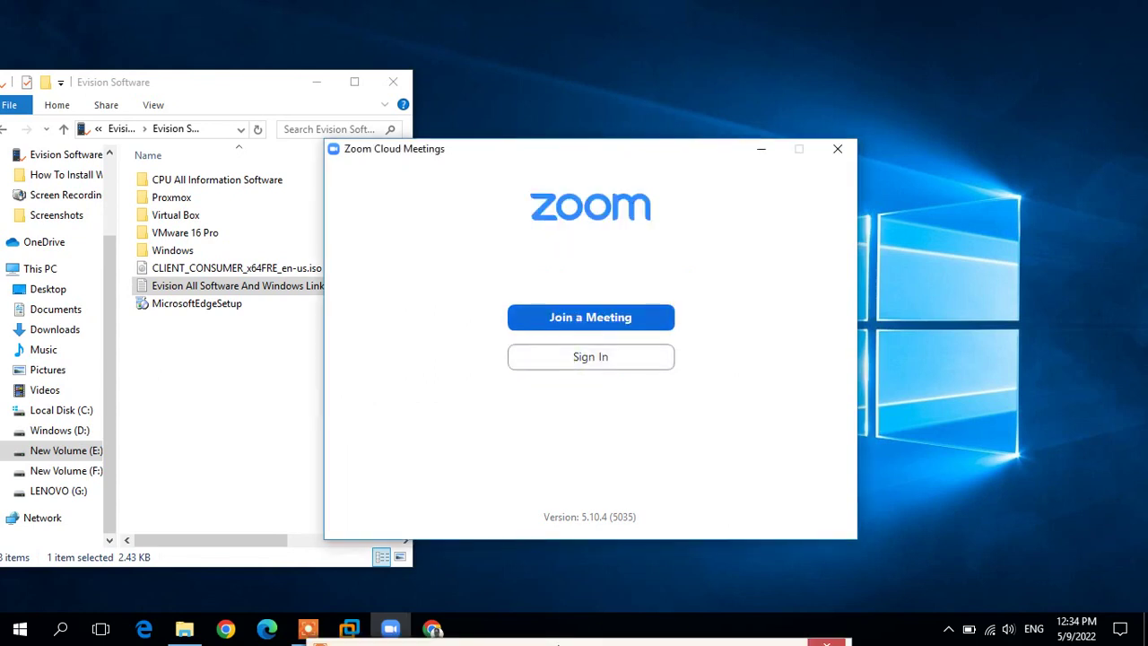
pyautogui.moveTo(558, 642)
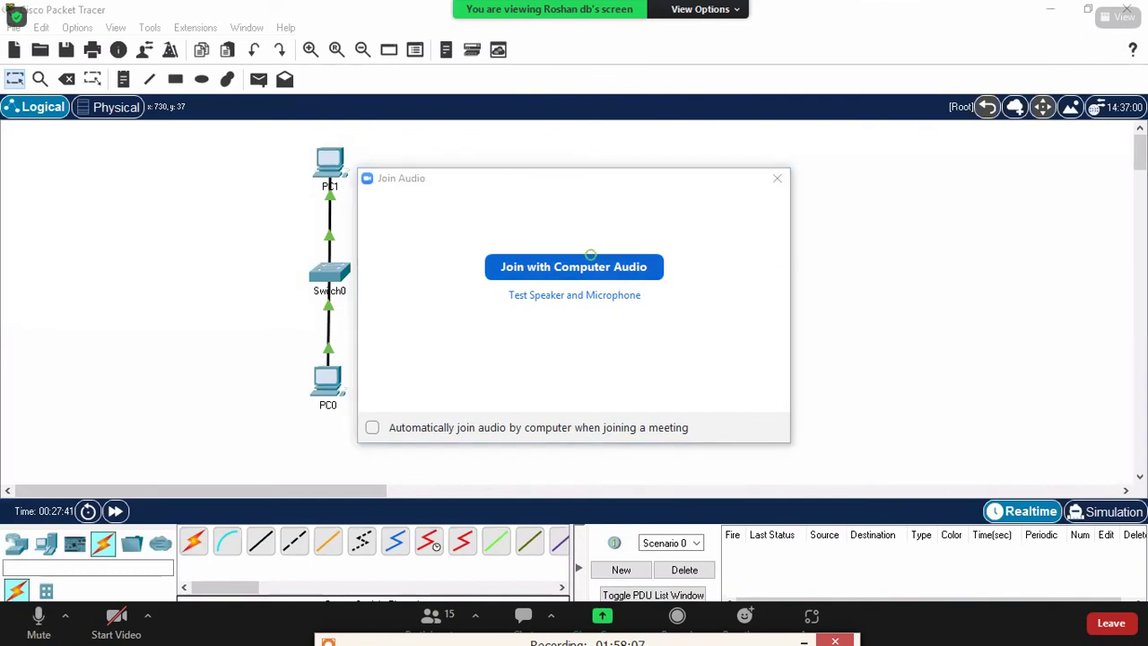
# Step: Join with computer audio and toggle the microphone muted then unmuted with Alt+A
pyautogui.click(583, 267)
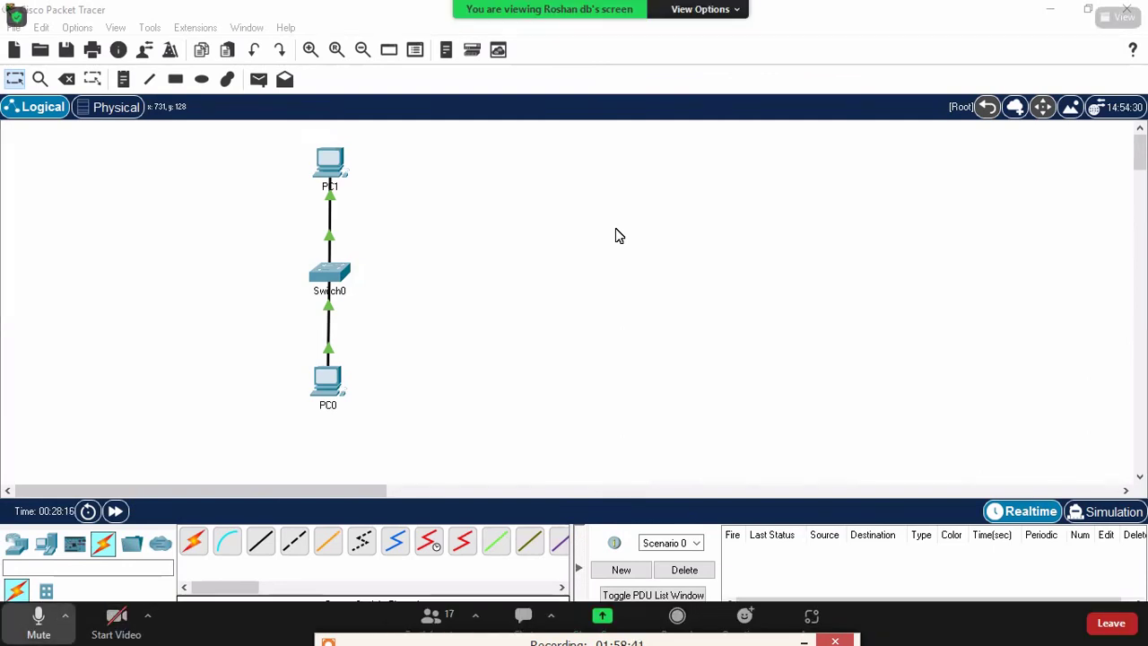
pyautogui.hotkey('alt', 'a')
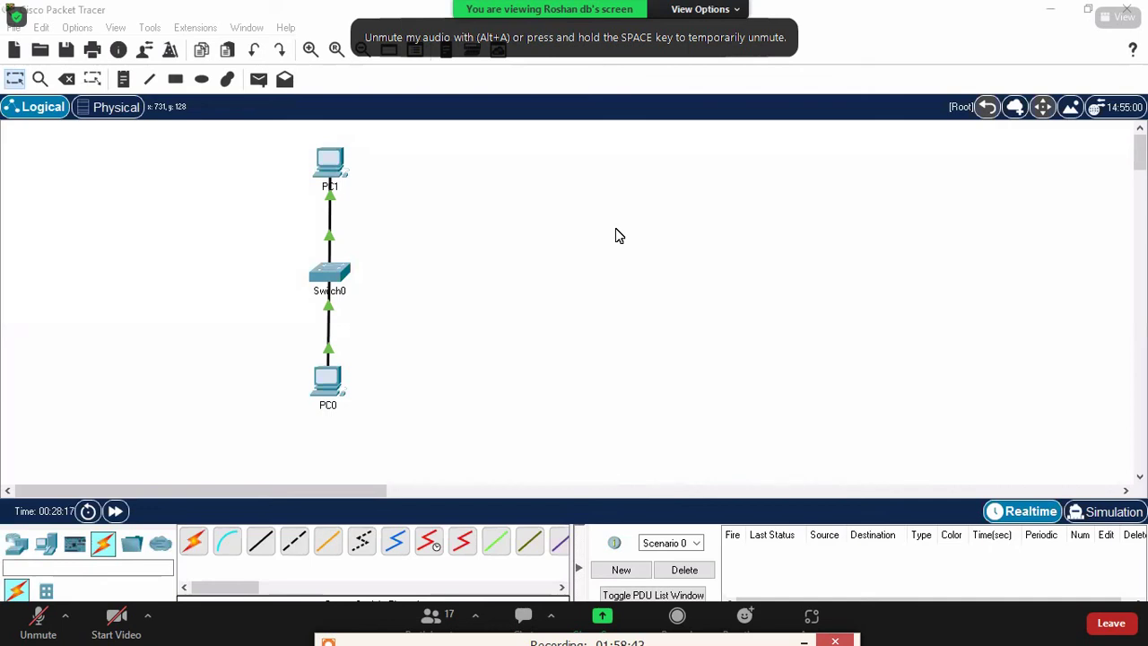
pyautogui.hotkey('alt', 'a')
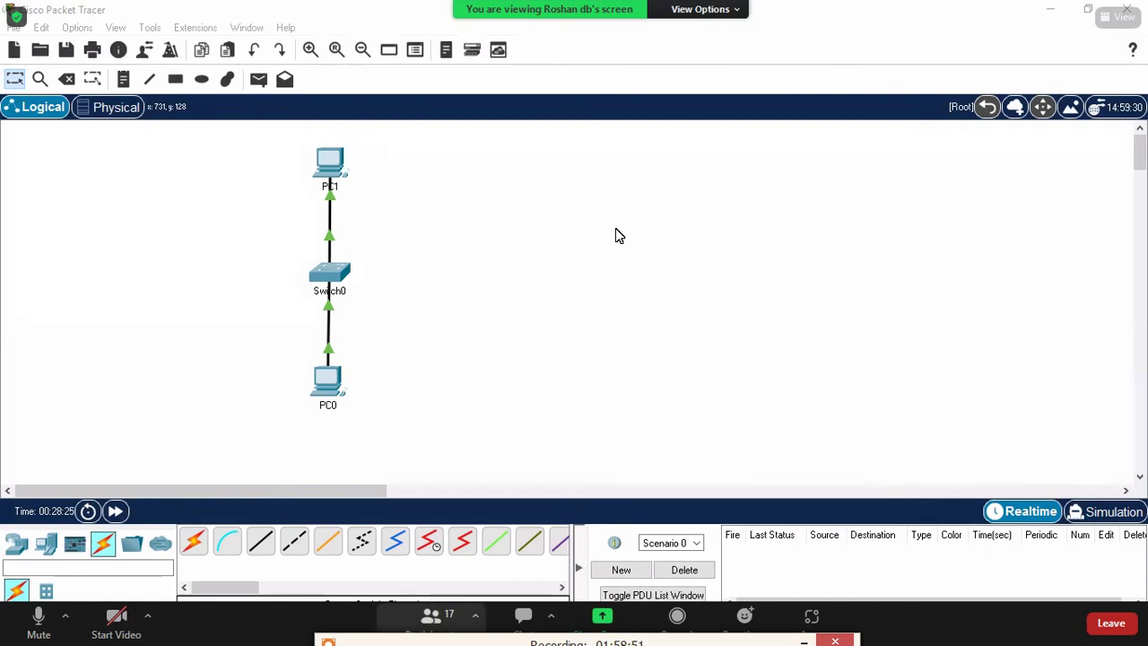
# Step: Open the Participants list full screen to check the 17 attendees, then minimize it
pyautogui.click(430, 620)
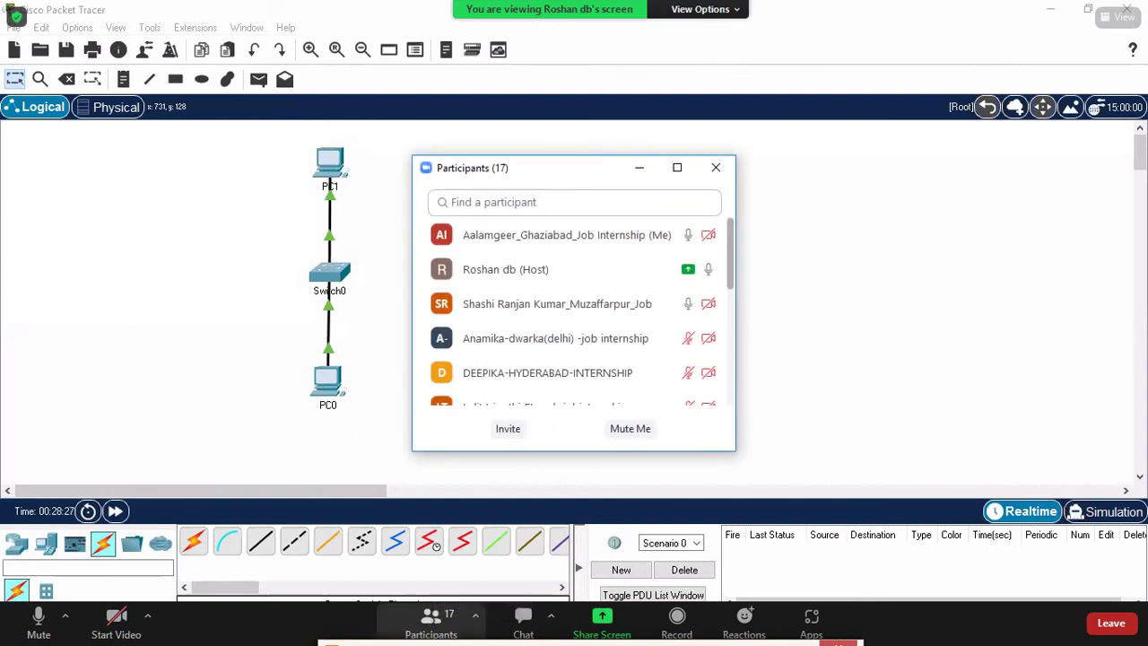
pyautogui.click(677, 167)
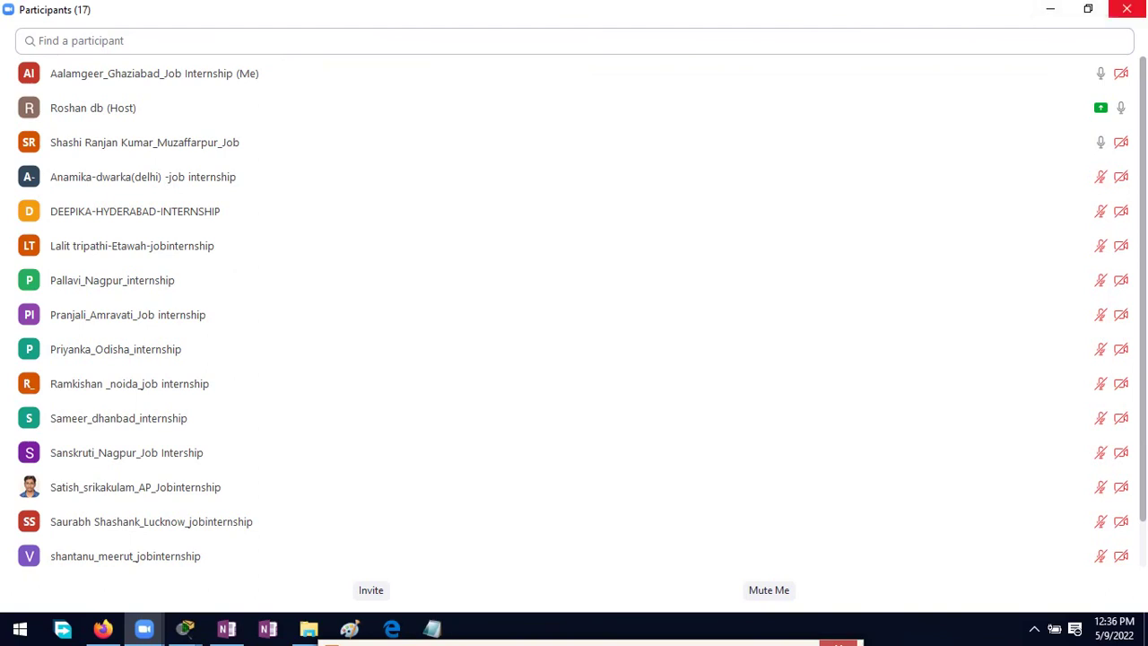
pyautogui.click(1050, 8)
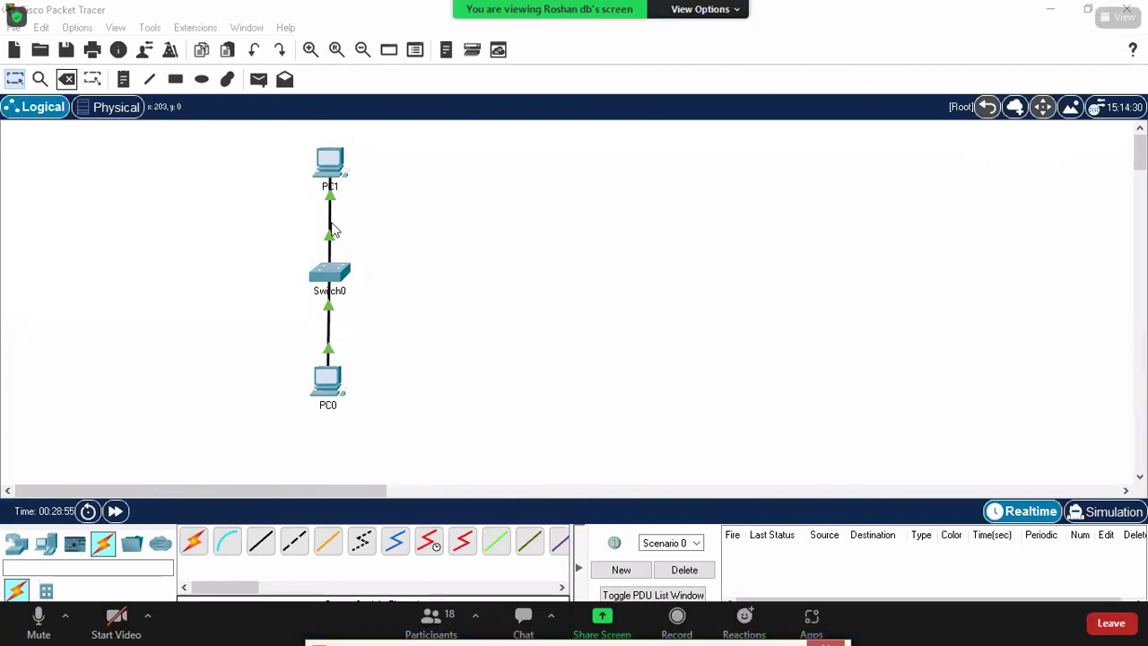
# Step: Delete the PC1–Switch0 cable and relink Switch0's FastEthernet port to PC1 FastEthernet0 with Copper Cross-Over
pyautogui.click(66, 79)
pyautogui.click(329, 224)
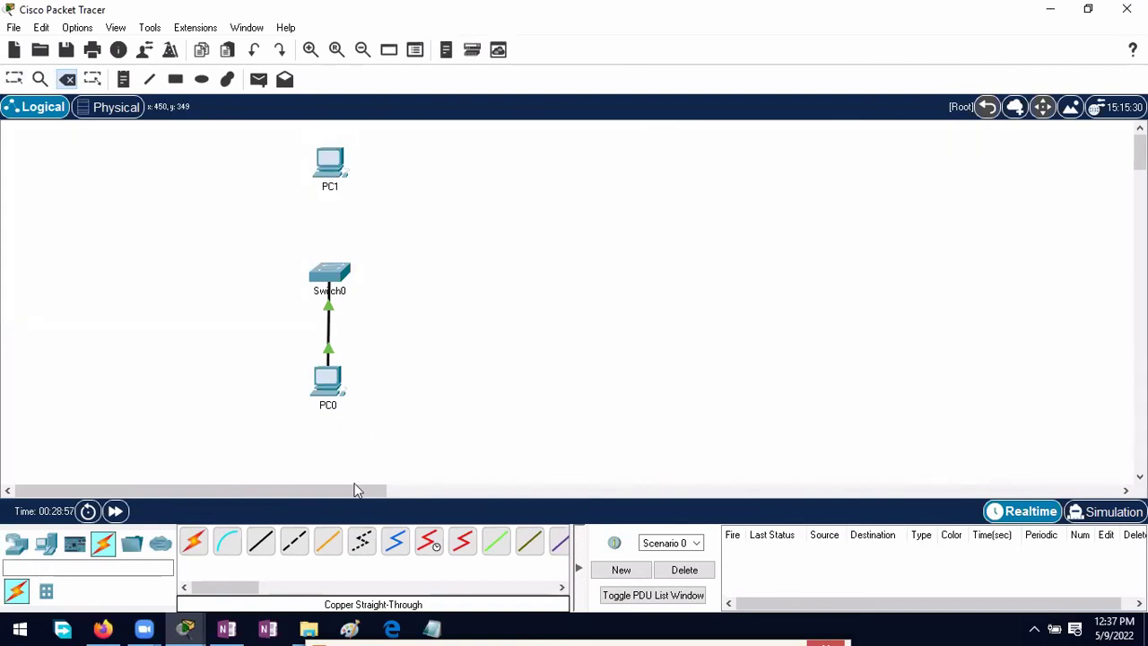
pyautogui.click(294, 541)
pyautogui.click(339, 269)
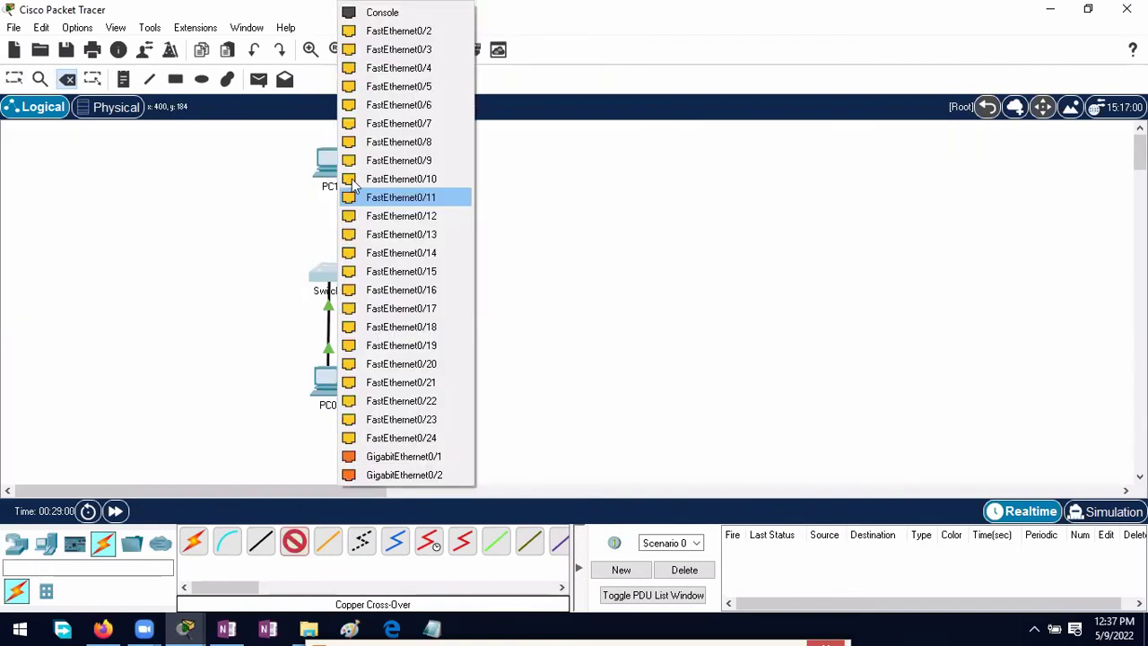
pyautogui.click(394, 49)
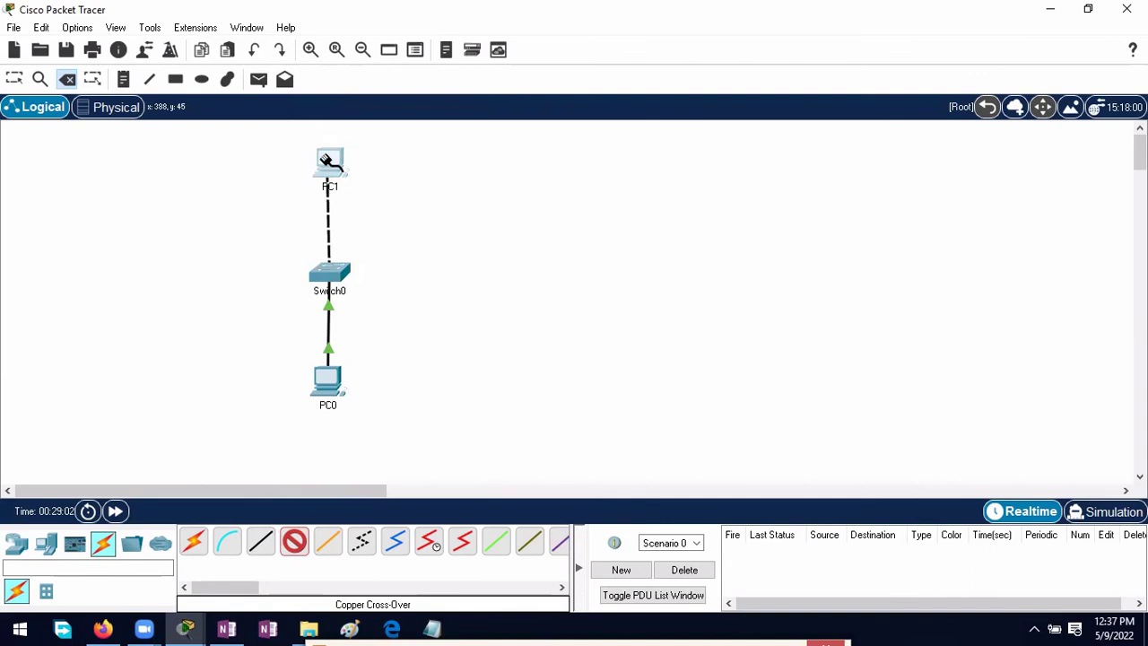
pyautogui.click(327, 161)
pyautogui.click(364, 225)
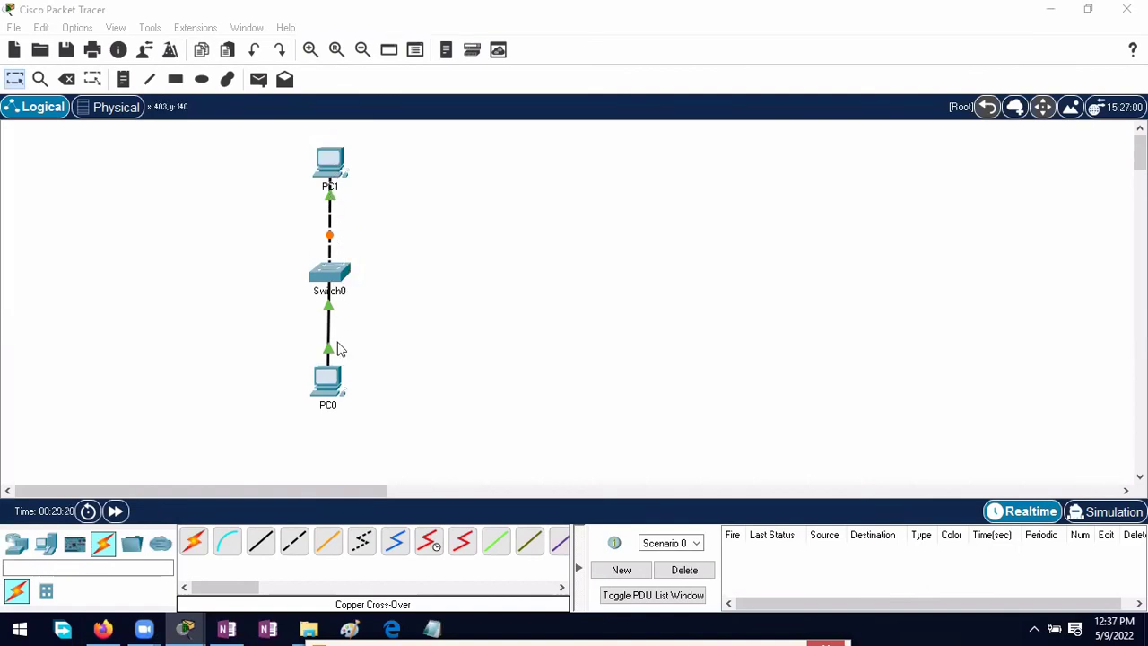
# Step: Run ping 10.0.0.2 from PC0's command prompt to test the new link to PC1
pyautogui.click(339, 377)
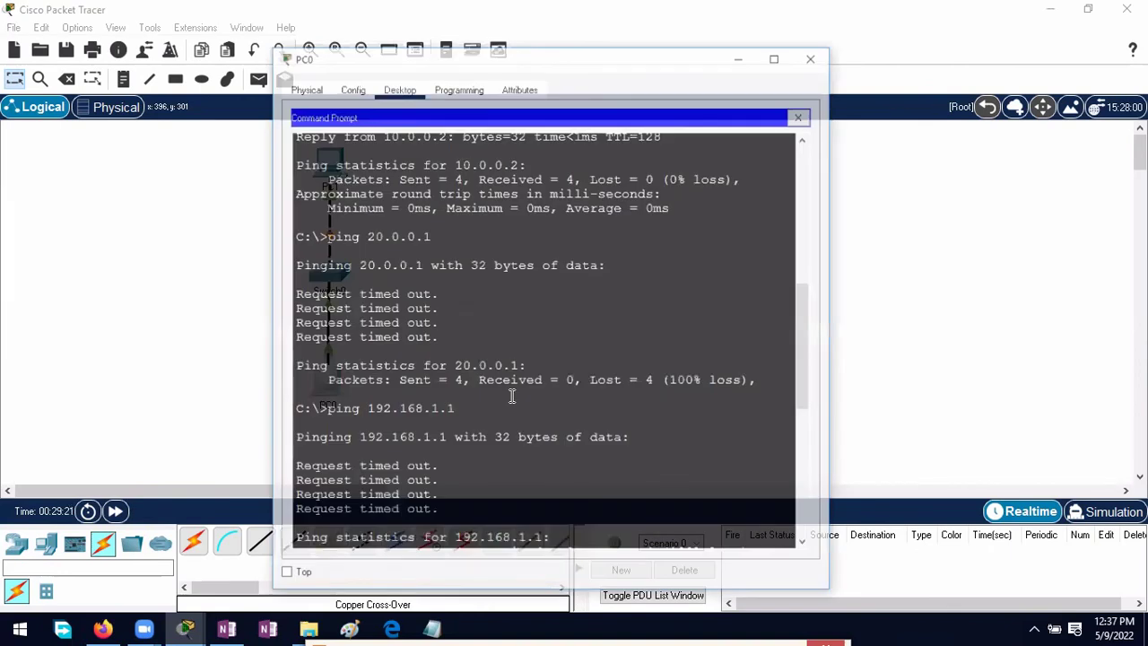
pyautogui.scroll(-10, 508, 397)
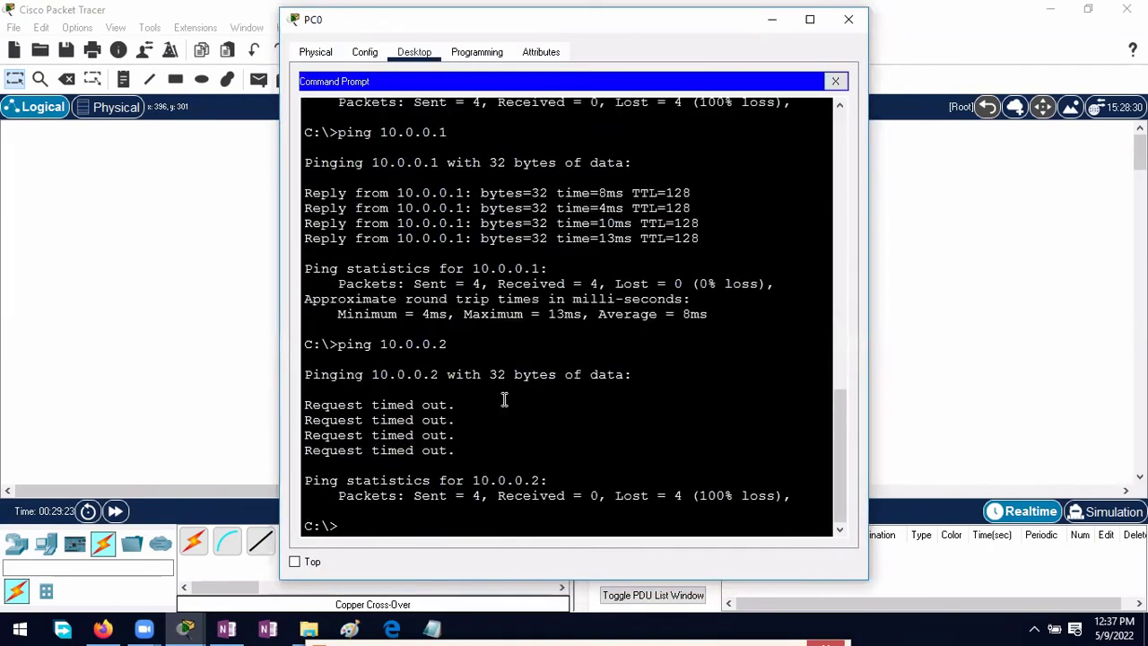
pyautogui.write('ping 10.0')
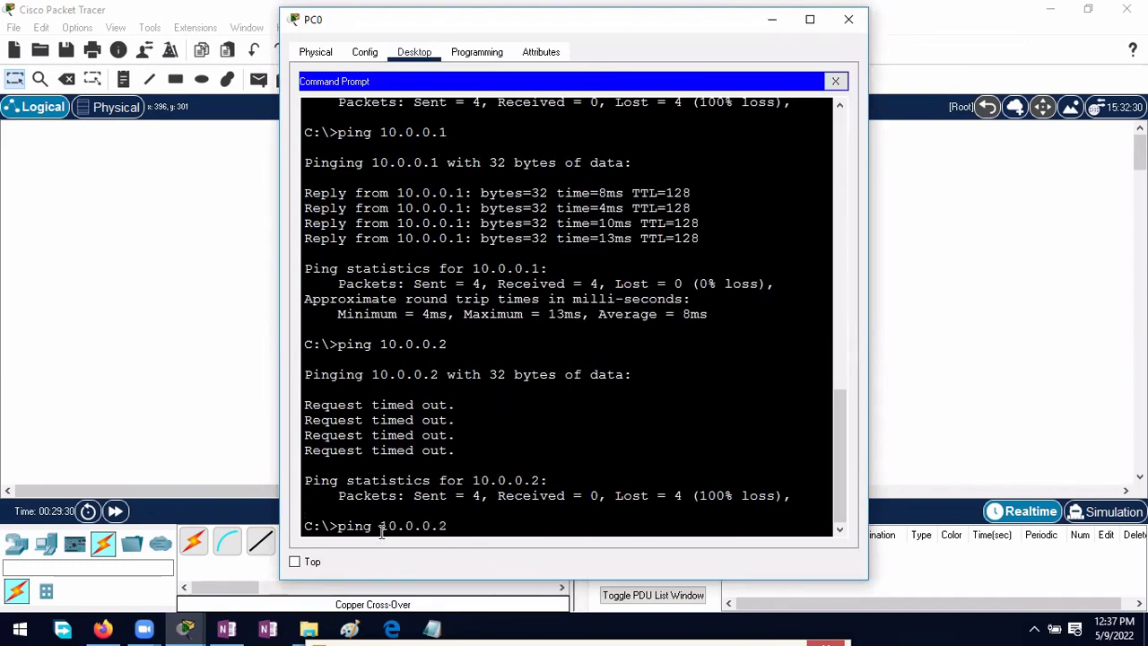
pyautogui.write('.0.2')
pyautogui.press('Return')
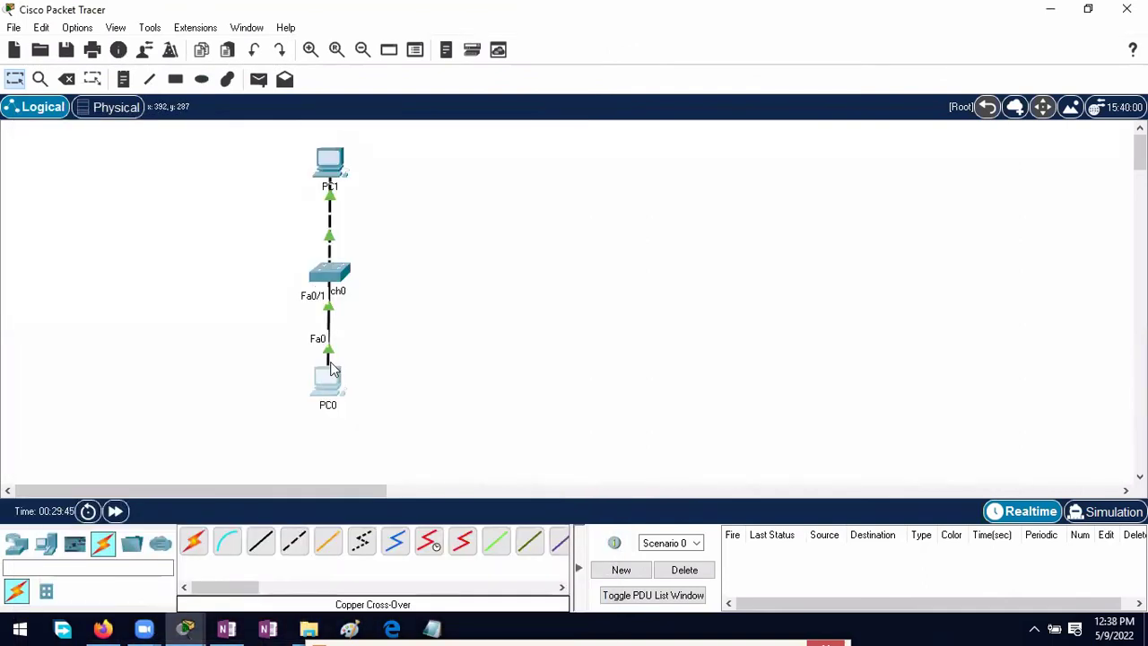
pyautogui.moveTo(330, 381)
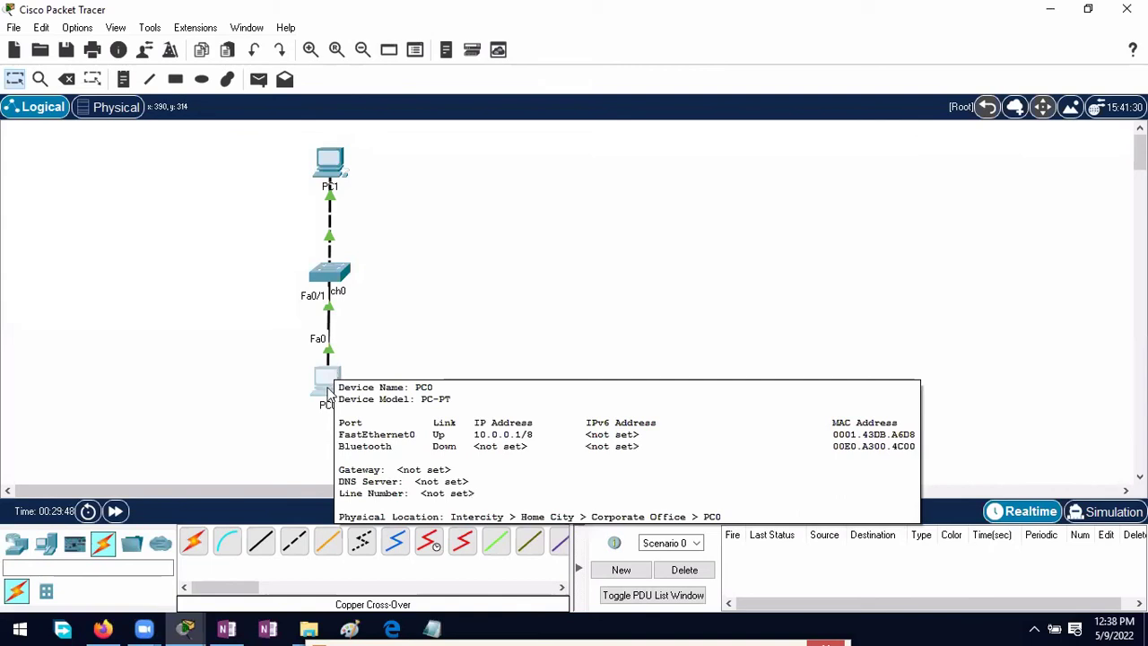
pyautogui.moveTo(322, 184)
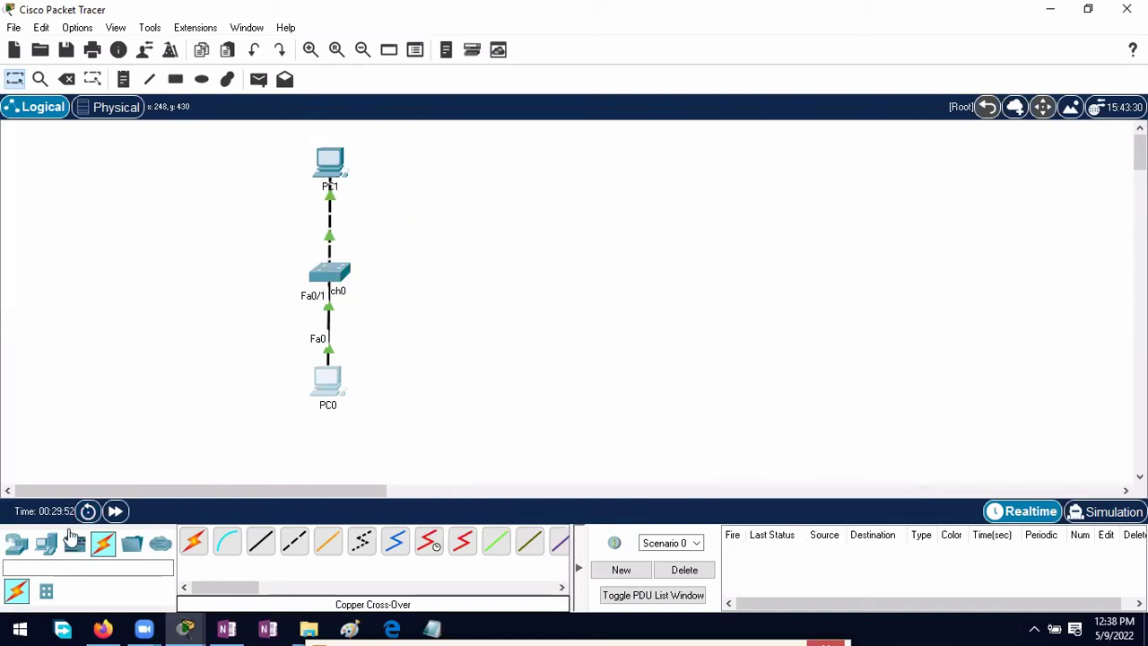
# Step: Add PC2 and PC3 and link their FastEthernet0 ports with a copper straight-through cable
pyautogui.click(46, 543)
pyautogui.click(685, 261)
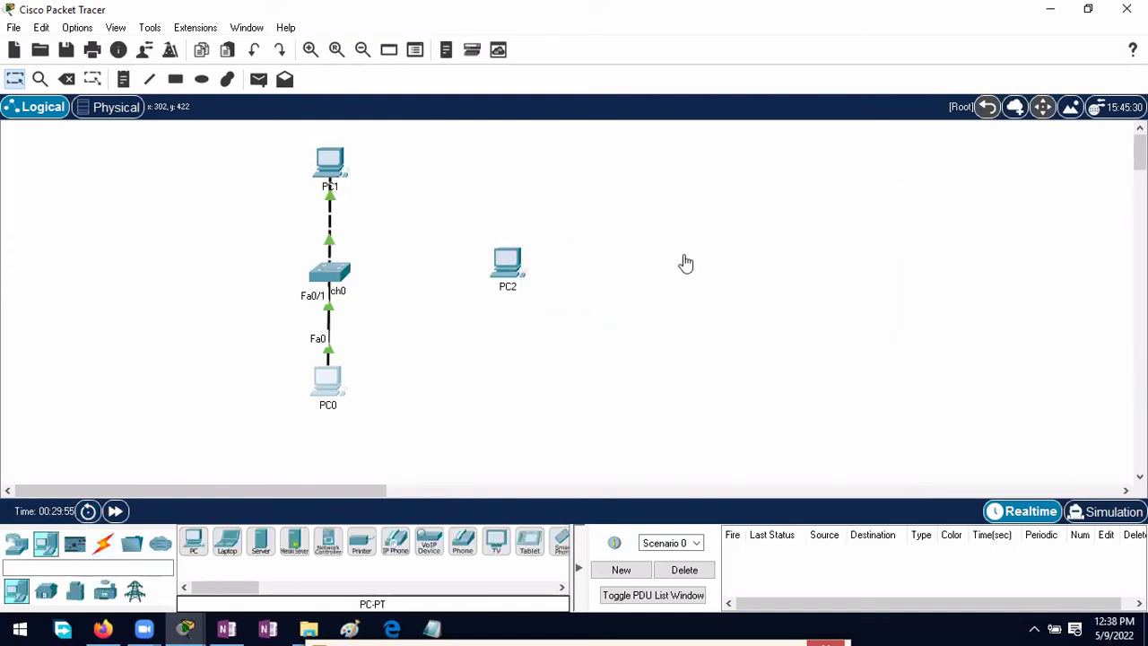
pyautogui.click(682, 260)
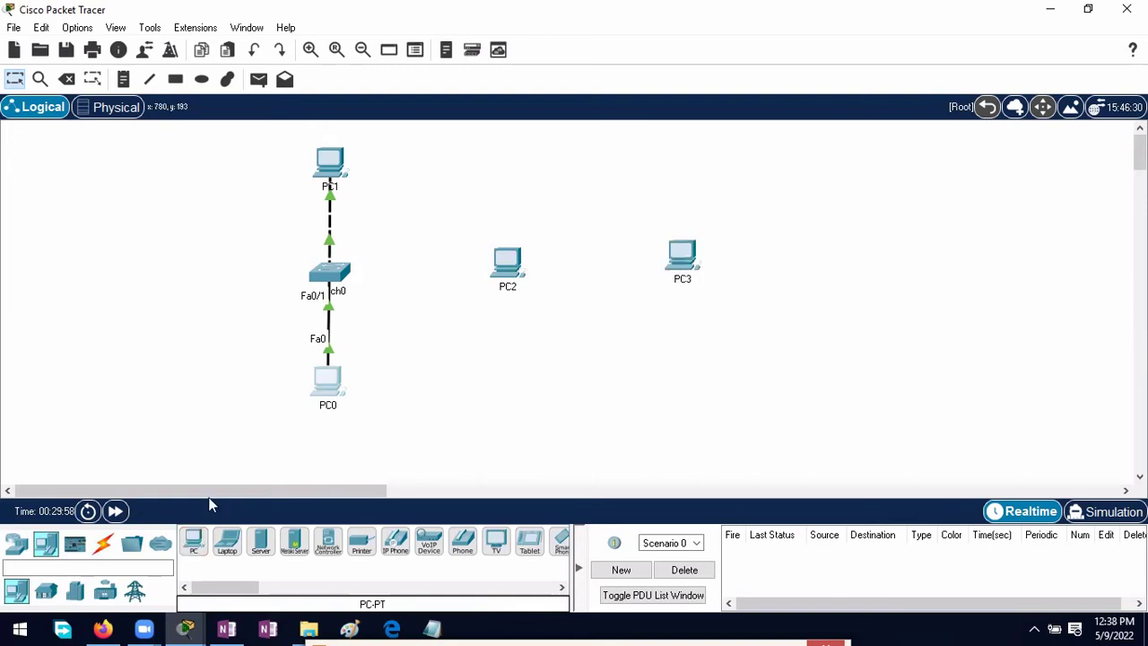
pyautogui.click(103, 544)
pyautogui.click(262, 544)
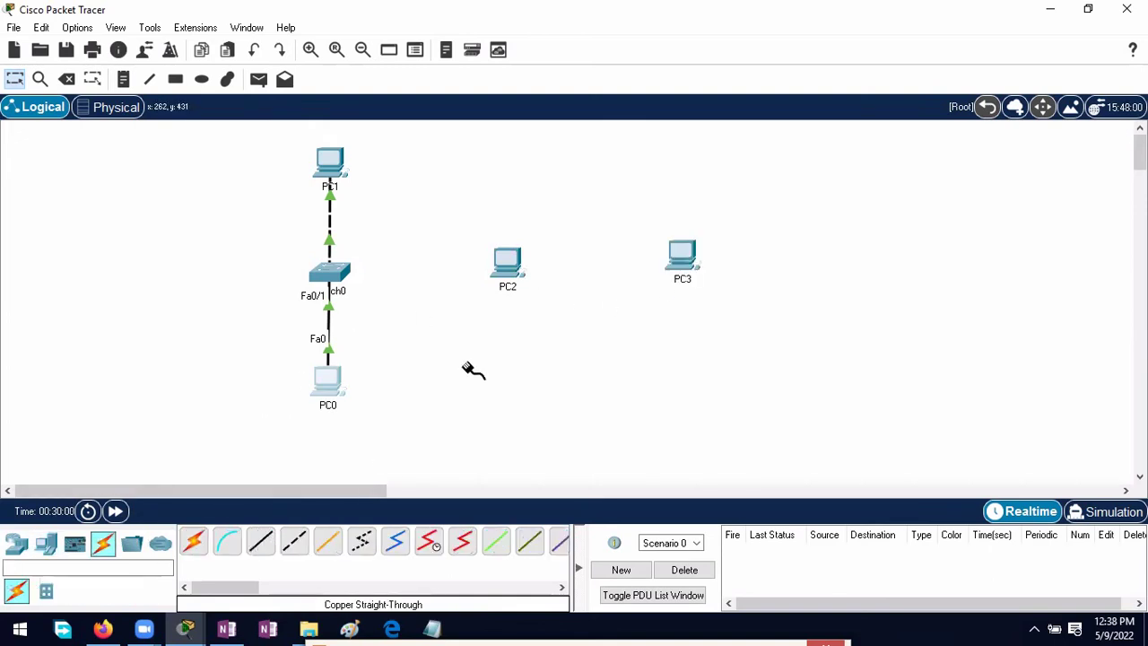
pyautogui.click(509, 265)
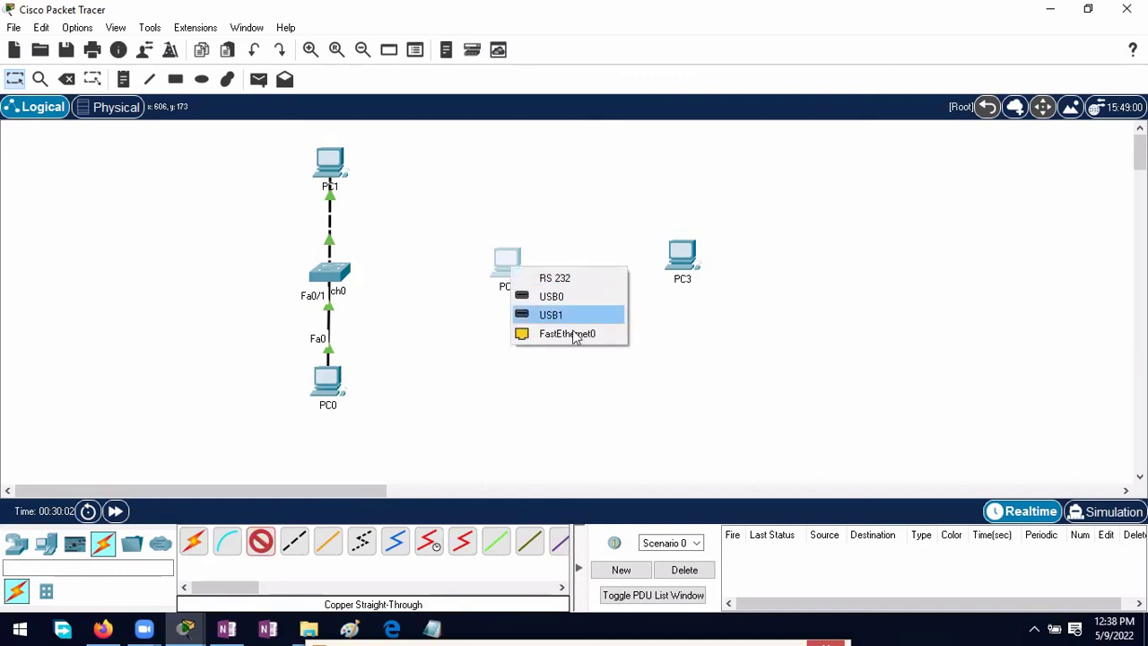
pyautogui.click(574, 331)
pyautogui.click(682, 258)
pyautogui.click(744, 321)
# Step: Set PC2 to 10.0.0.1 and PC3 to 10.0.0.2, both with mask 255.0.0.0
pyautogui.click(509, 263)
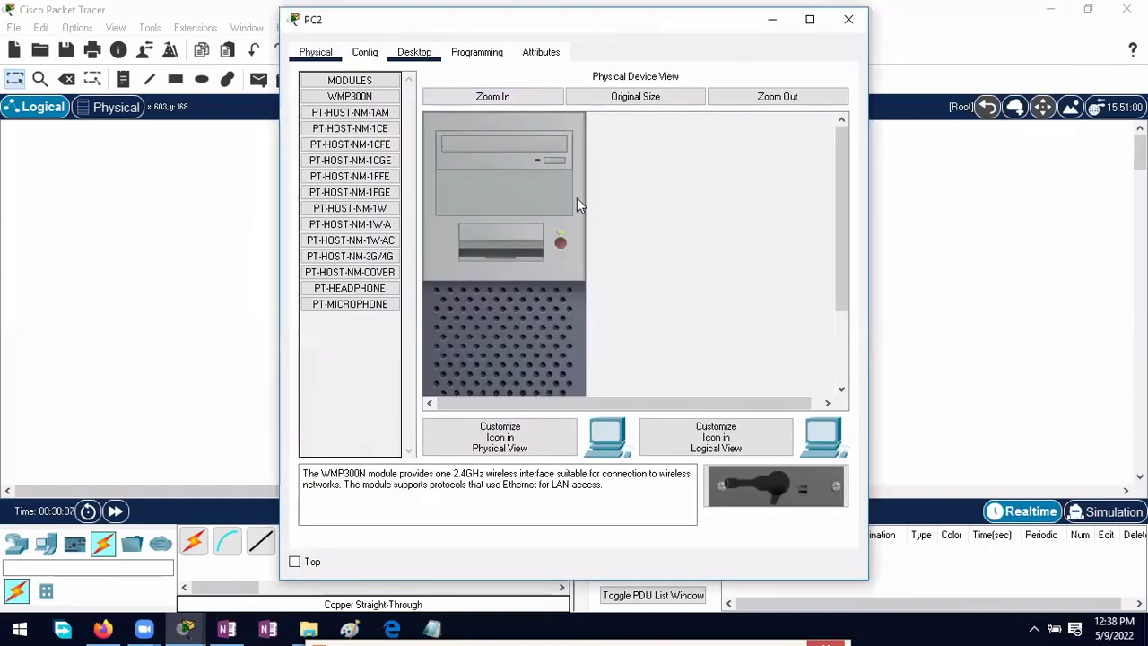
pyautogui.write('10.0')
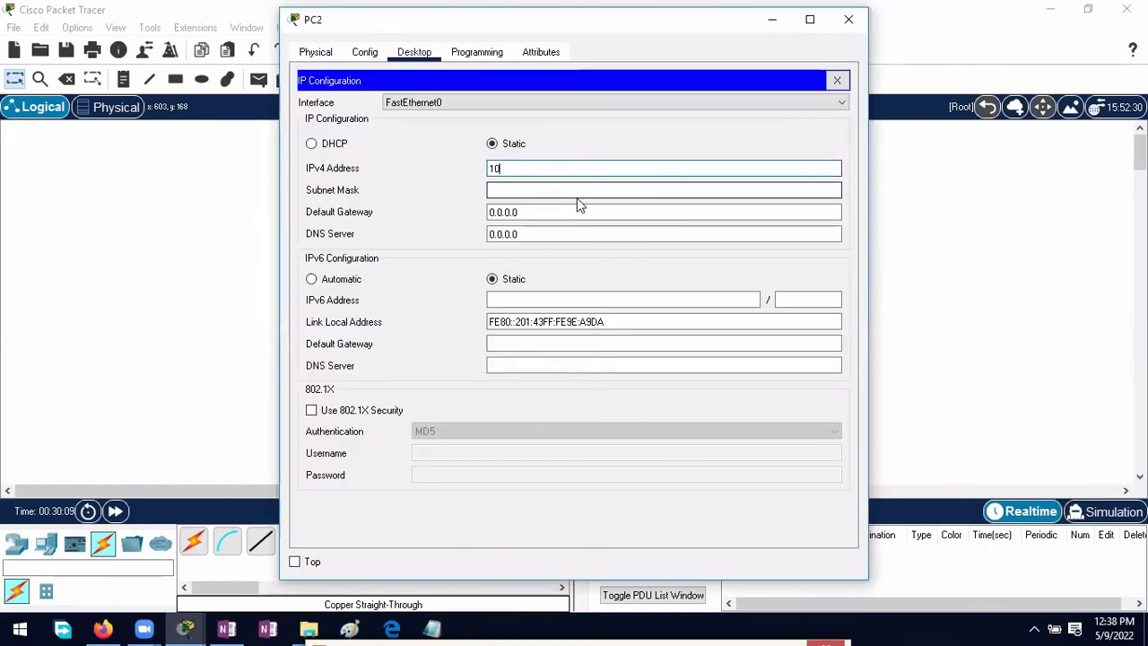
pyautogui.write('.0.1')
pyautogui.click(582, 193)
pyautogui.click(772, 19)
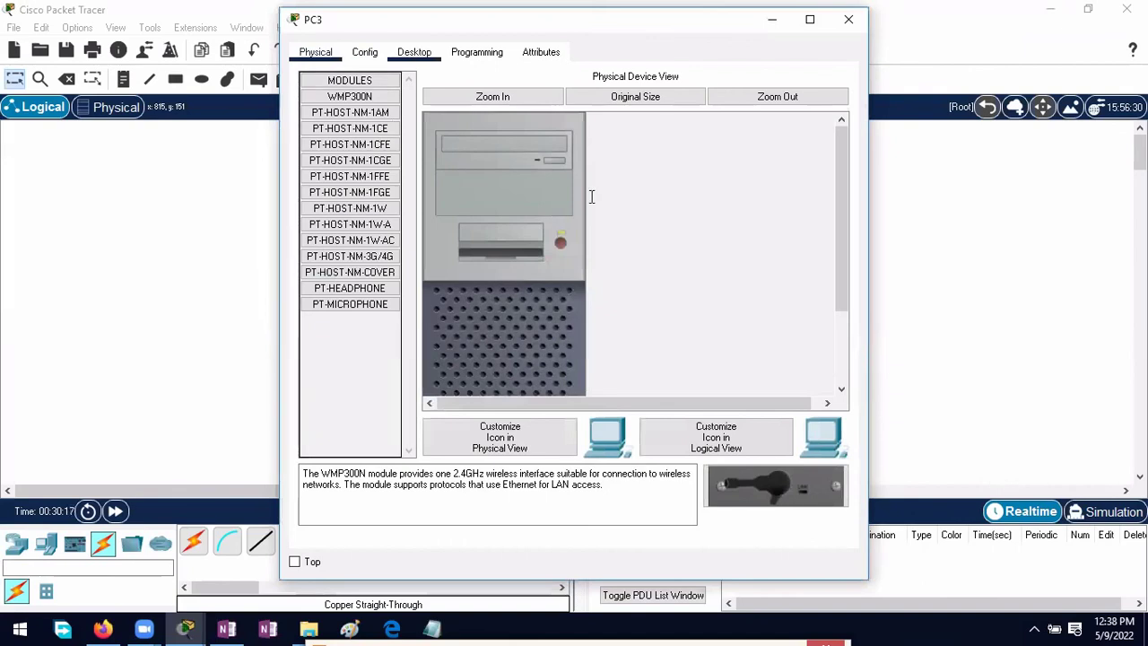
pyautogui.write('1')
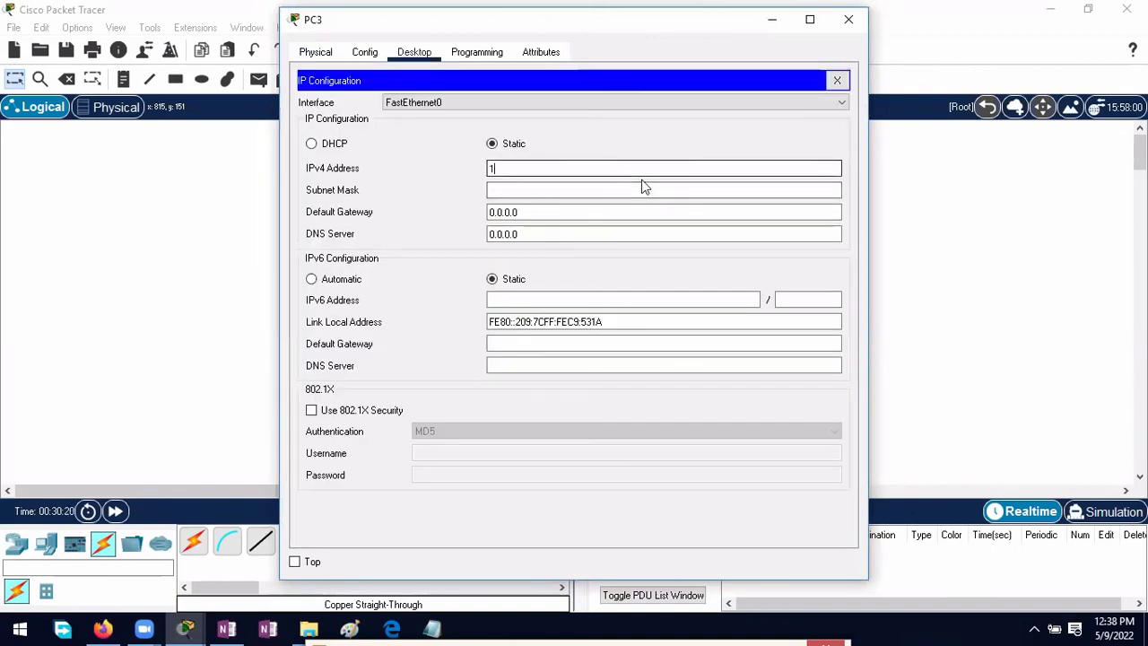
pyautogui.write('0.0.0.2')
pyautogui.click(603, 191)
pyautogui.click(848, 19)
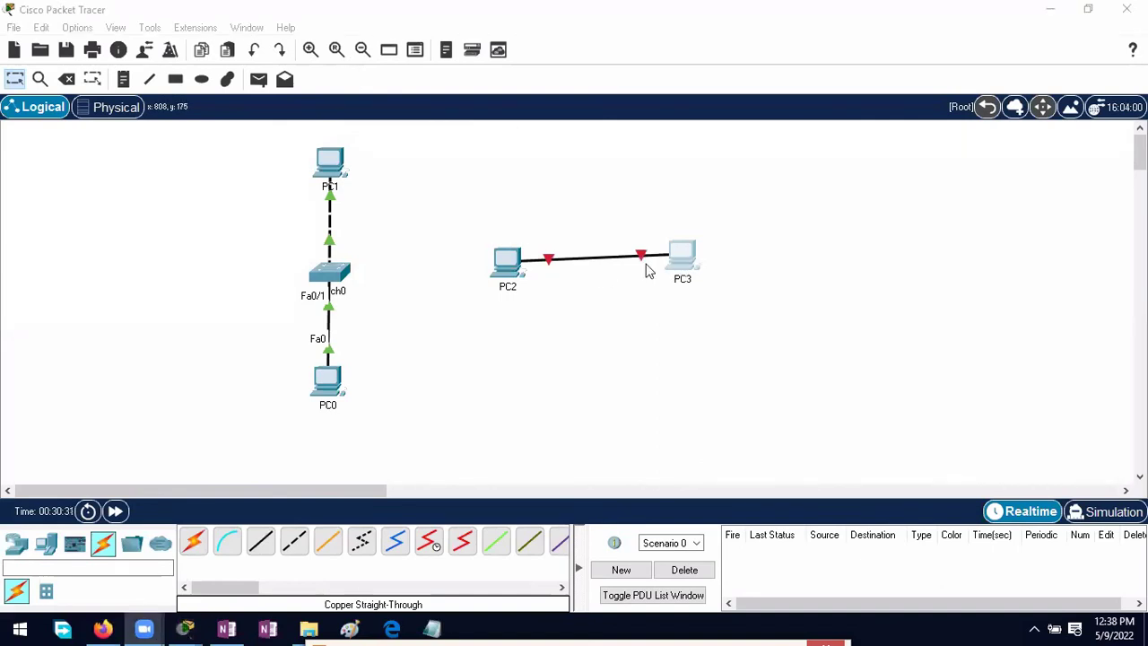
# Step: Run ping 10.0.0.2 from PC2's Command Prompt over the straight-through link
pyautogui.doubleClick(508, 259)
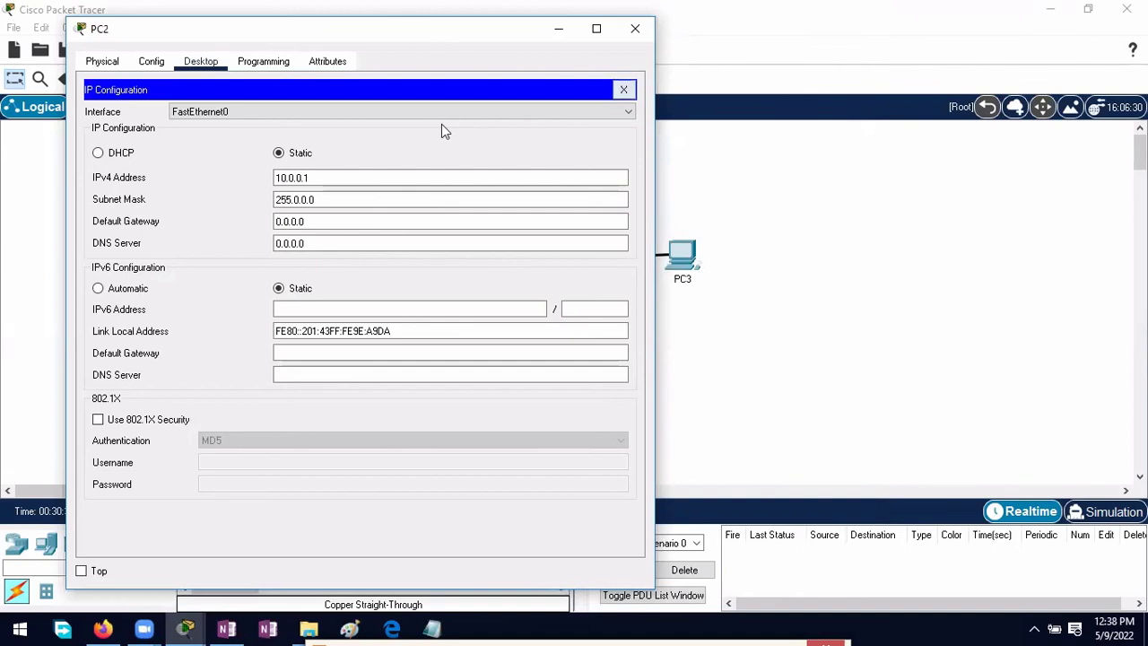
pyautogui.click(623, 90)
pyautogui.click(494, 117)
pyautogui.write('ping 10.0')
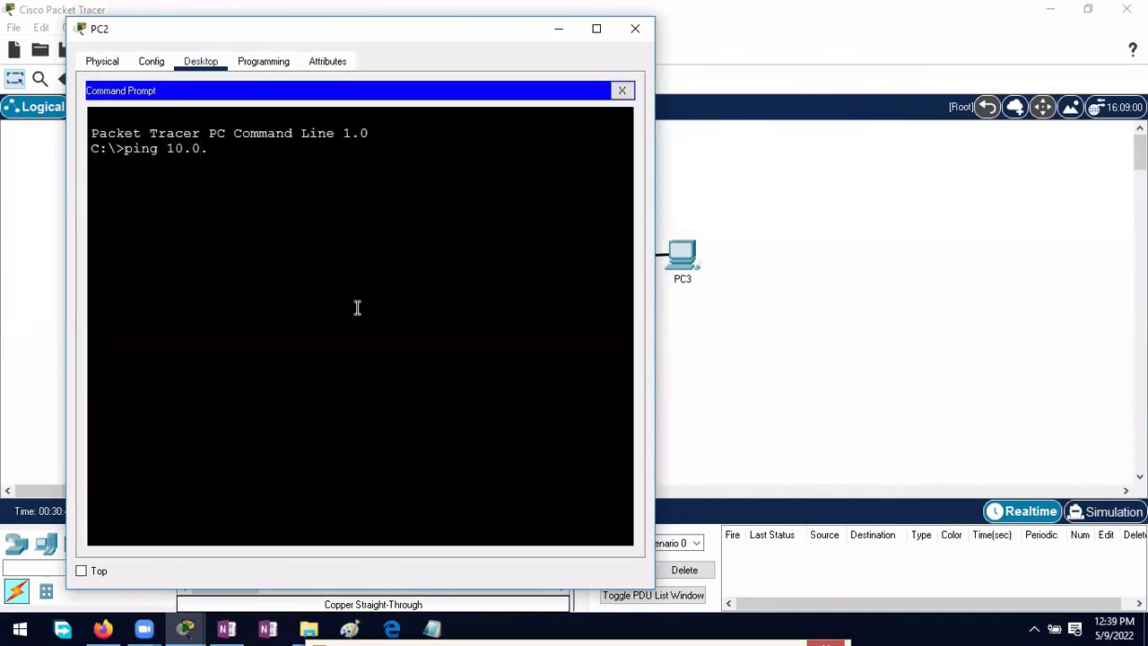
pyautogui.write('.0.2')
pyautogui.press('Return')
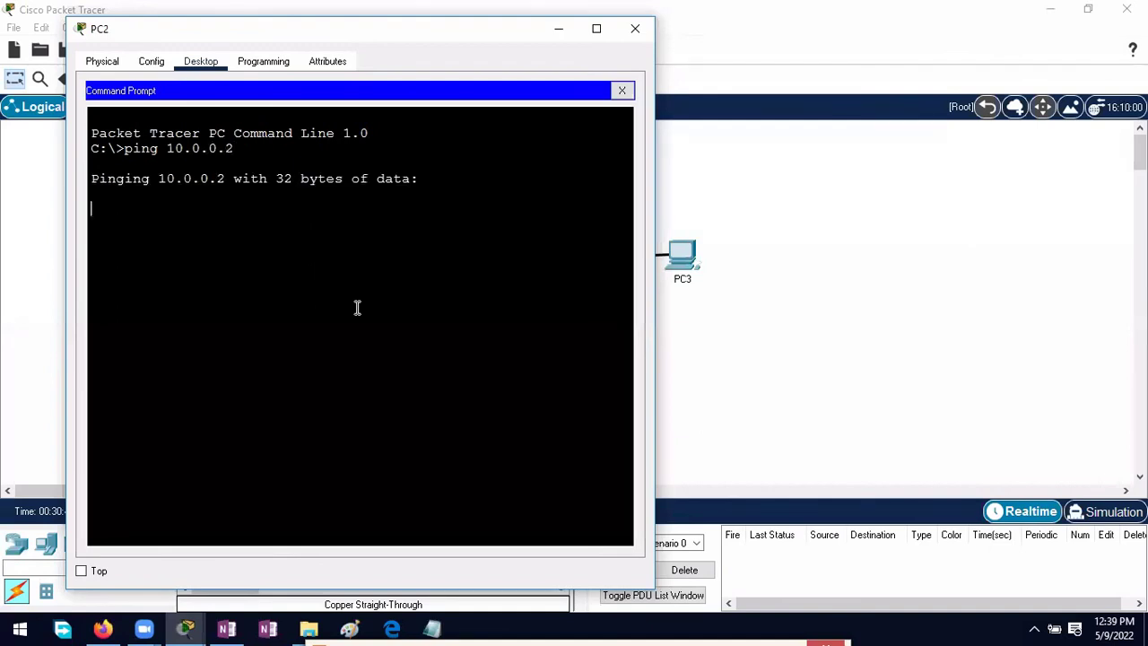
pyautogui.click(556, 30)
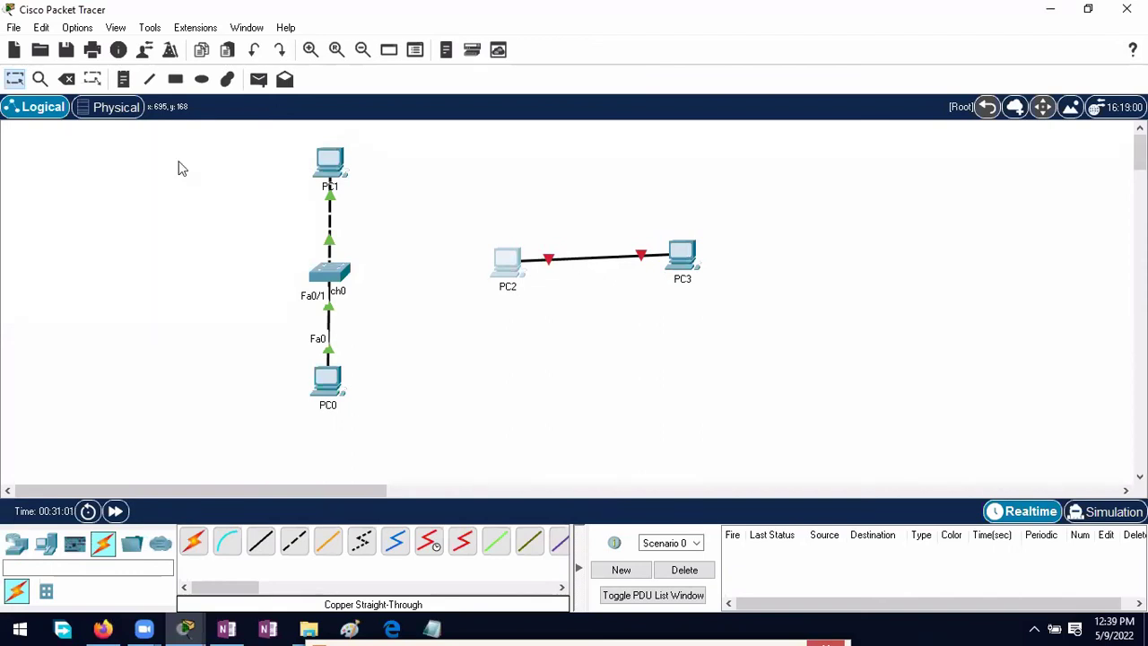
# Step: Delete the straight-through link between PC2 and PC3, leaving both PCs in place
pyautogui.click(66, 79)
pyautogui.click(672, 256)
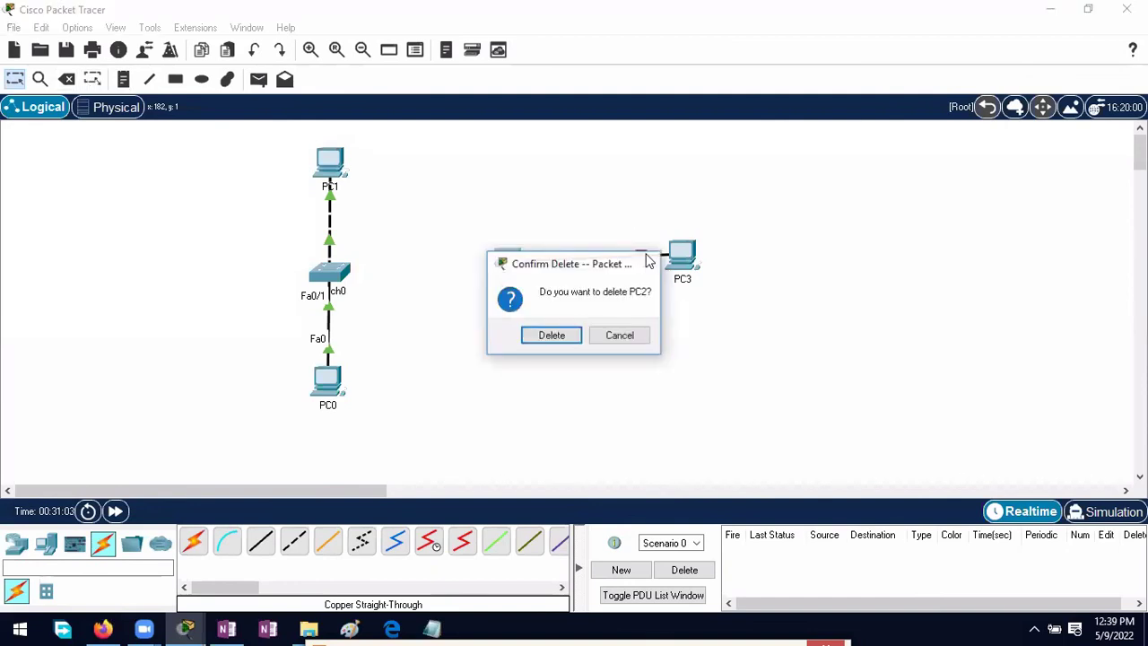
pyautogui.press('Escape')
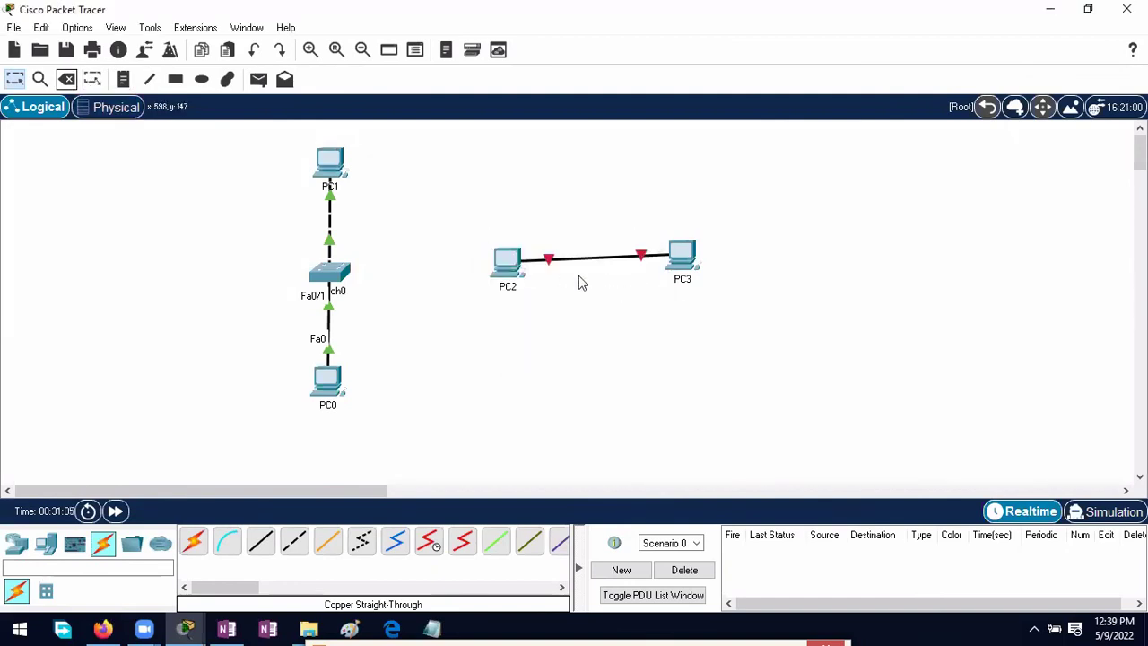
pyautogui.click(625, 257)
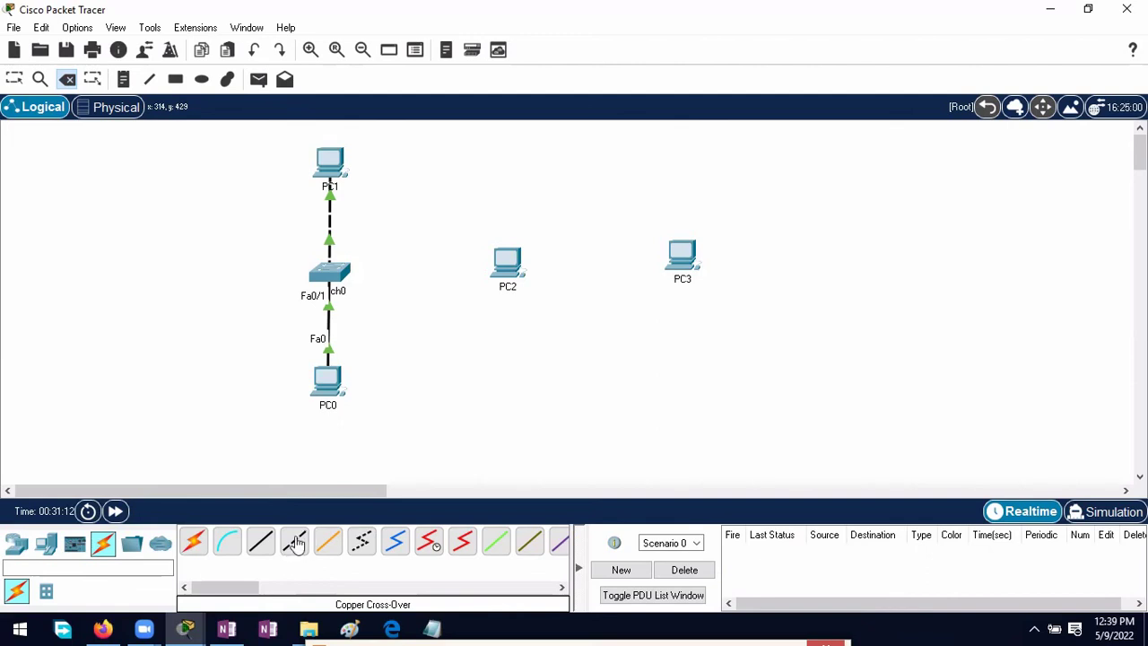
# Step: Connect PC2's FastEthernet0 to PC3's FastEthernet0 with a copper cross-over cable
pyautogui.click(296, 543)
pyautogui.click(519, 269)
pyautogui.click(596, 330)
pyautogui.click(672, 260)
pyautogui.click(730, 326)
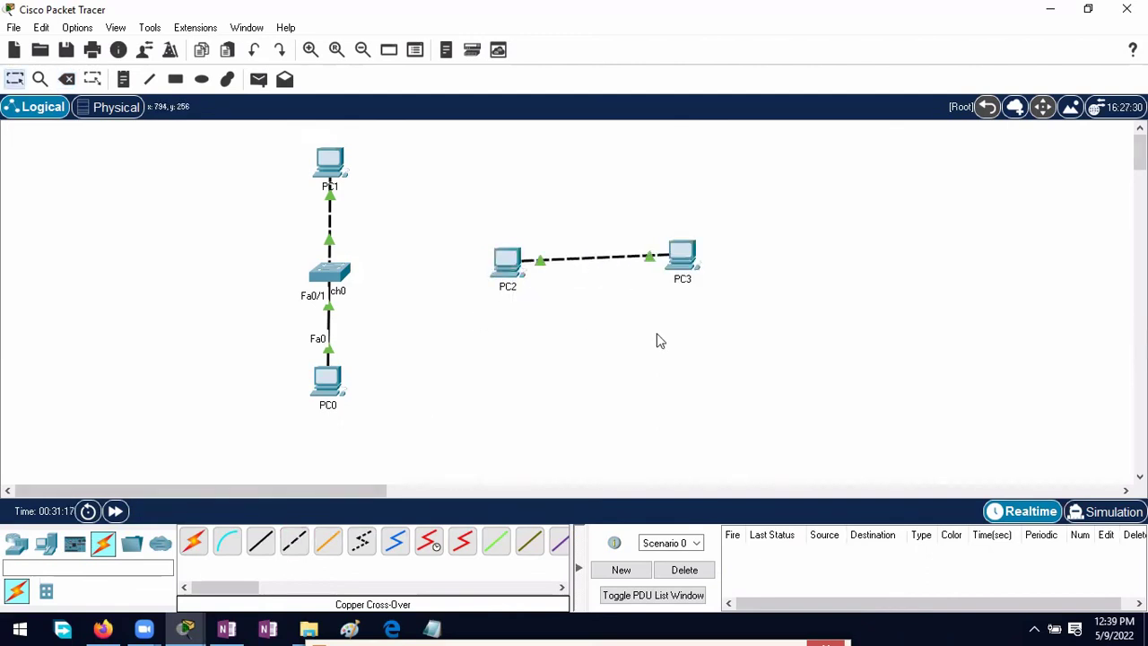
# Step: Re-run ping 10.0.0.2 in PC2's Command Prompt, getting 4 replies with 0% loss
pyautogui.click(510, 262)
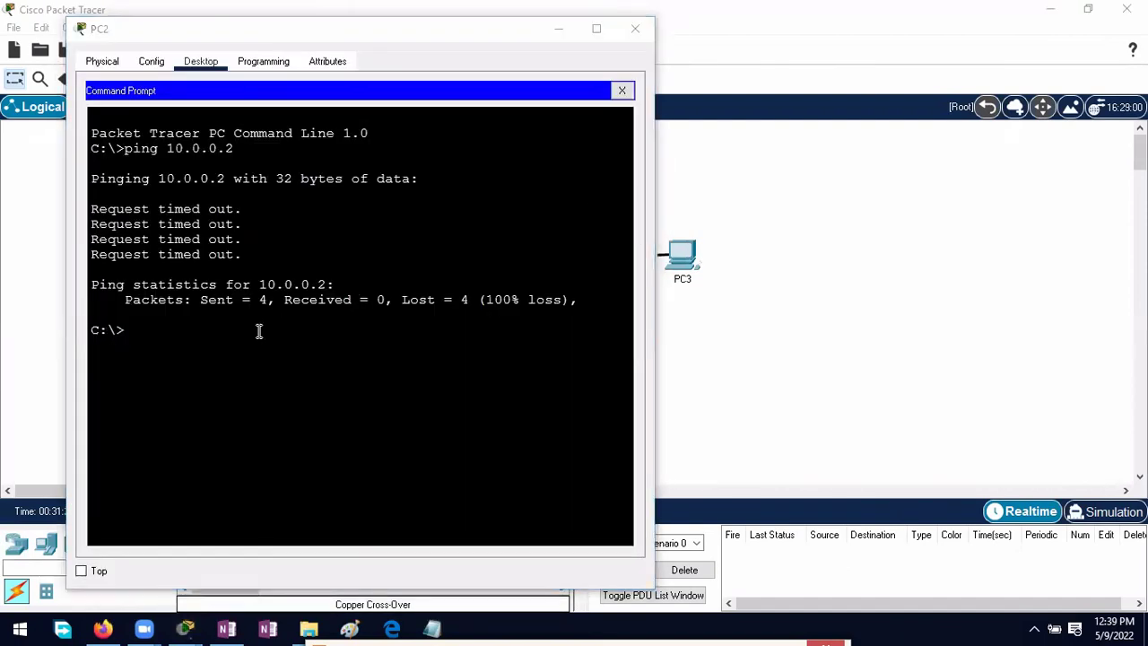
pyautogui.click(186, 327)
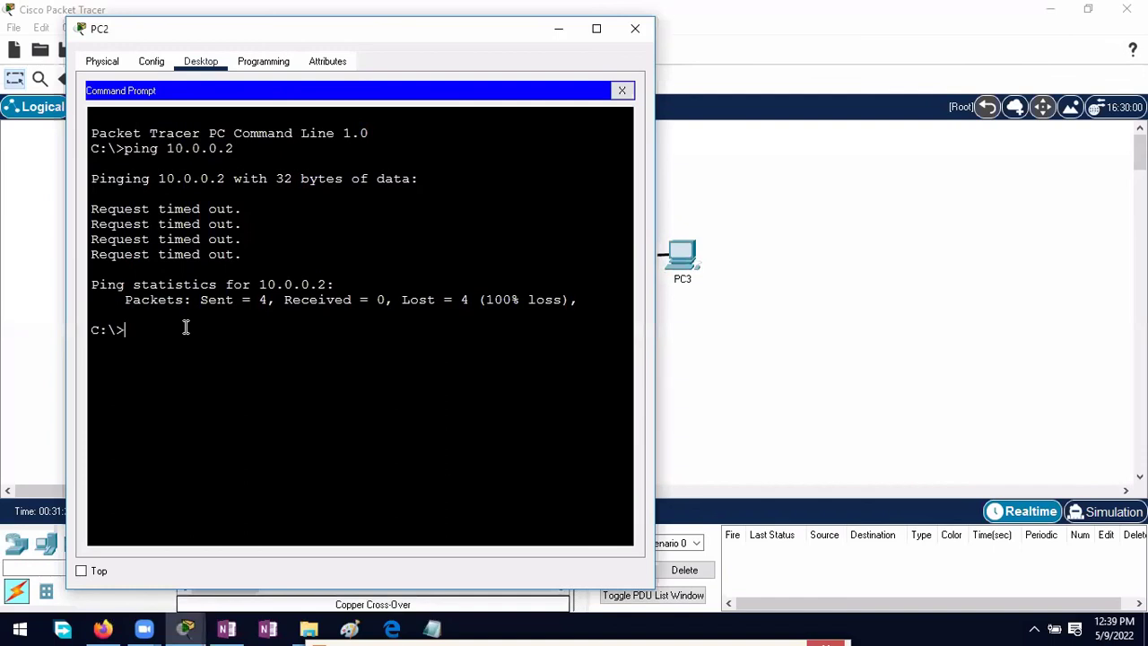
pyautogui.write('ping 10.0.0.2')
pyautogui.press('Return')
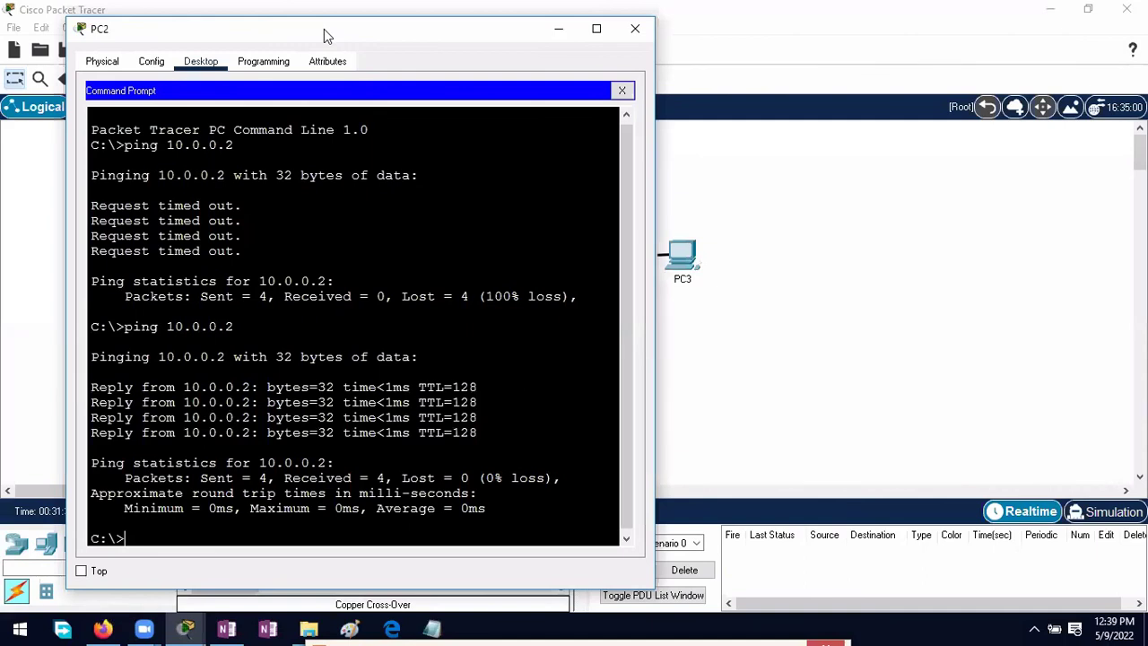
pyautogui.moveTo(326, 35); pyautogui.dragTo(348, 341)
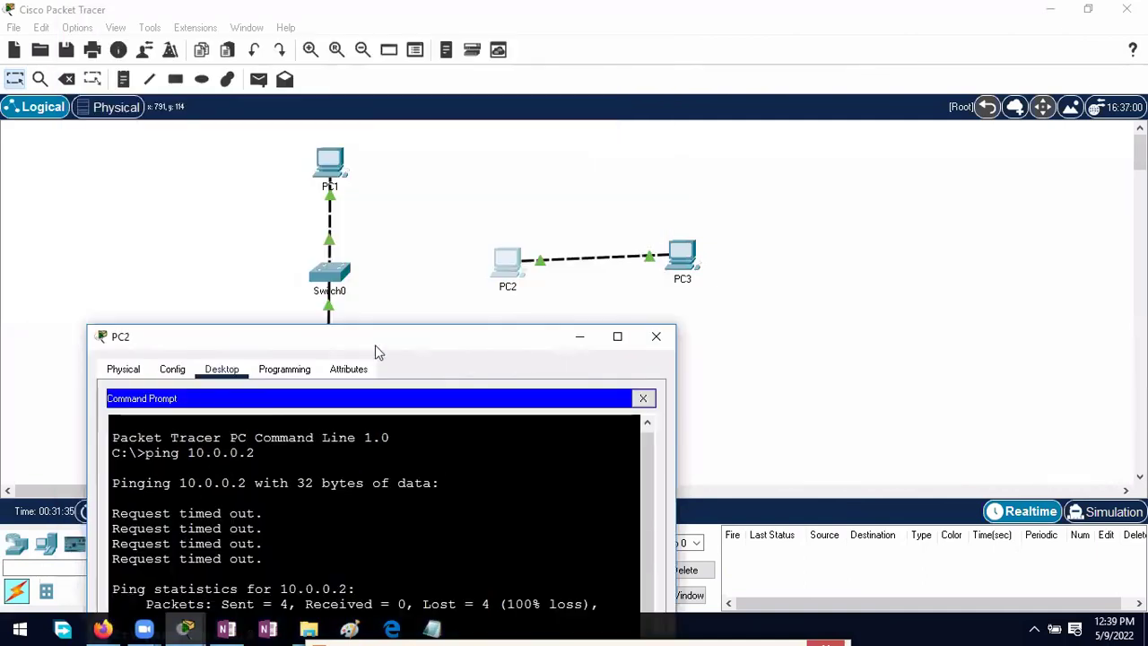
# Step: Minimize PC2's window and bring up the OneNote page 'Building Networks with Packet Tracer'
pyautogui.click(579, 337)
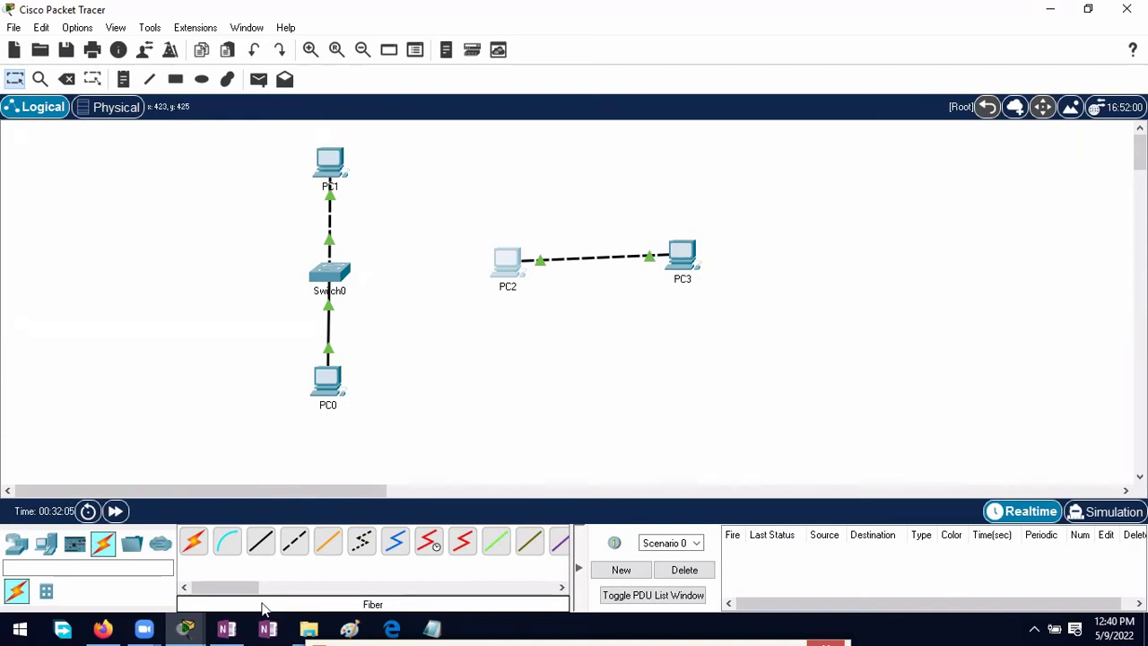
pyautogui.click(227, 628)
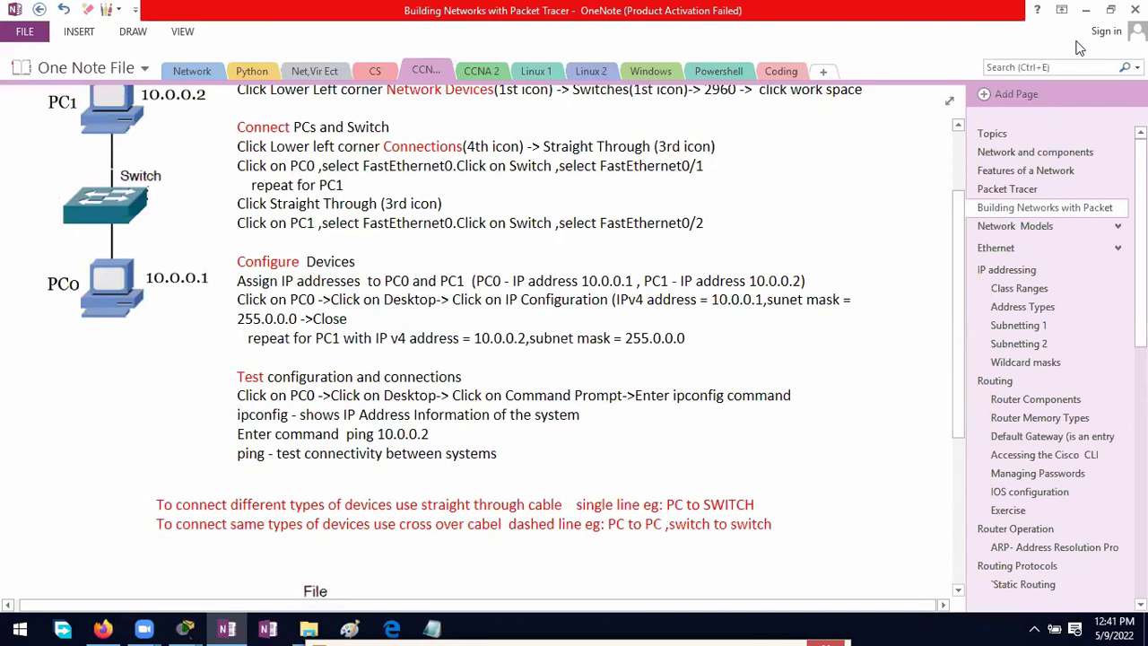
# Step: Put the OneNote notes away to show the presenter's bare desktop in the shared view
pyautogui.hotkey('alt', 'Tab')
pyautogui.click(1041, 11)
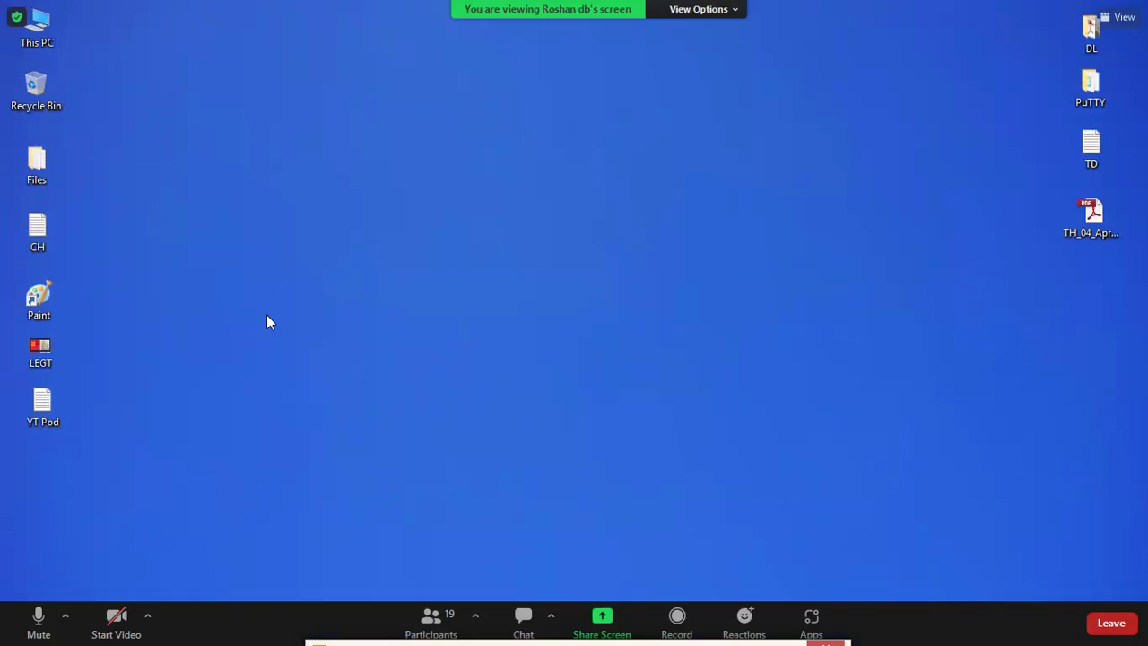
# Step: Open the Zoom meeting chat panel
pyautogui.click(523, 617)
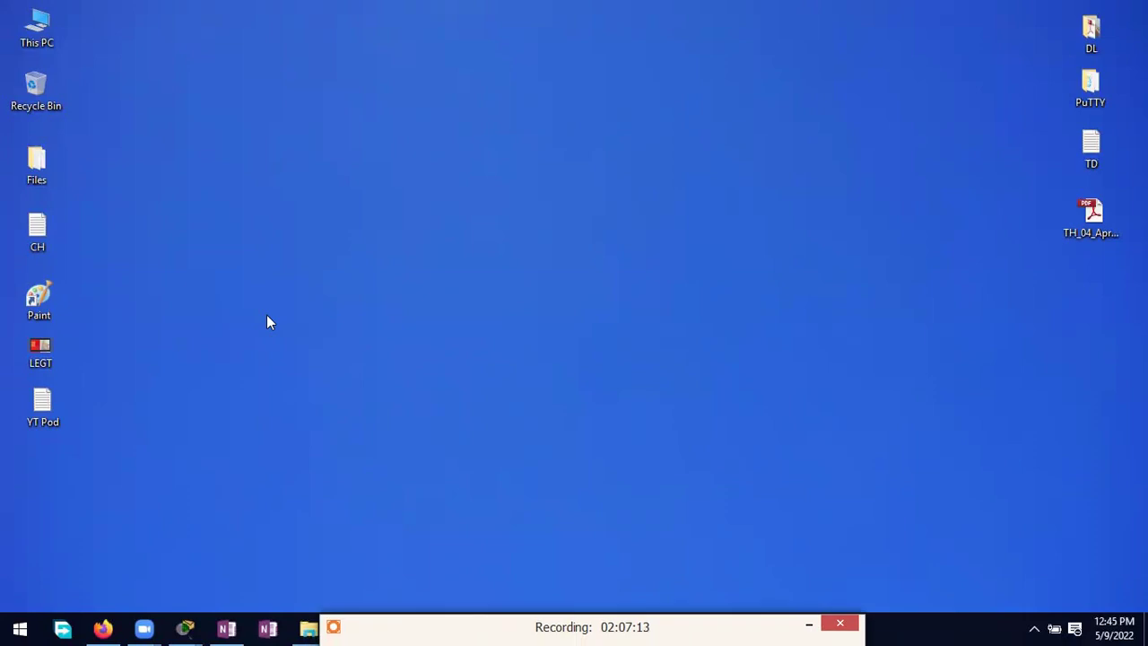
# Step: Restore the OneNote notes, dismiss the host's meeting-ended notice, and close Zoom Cloud Meetings
pyautogui.click(226, 628)
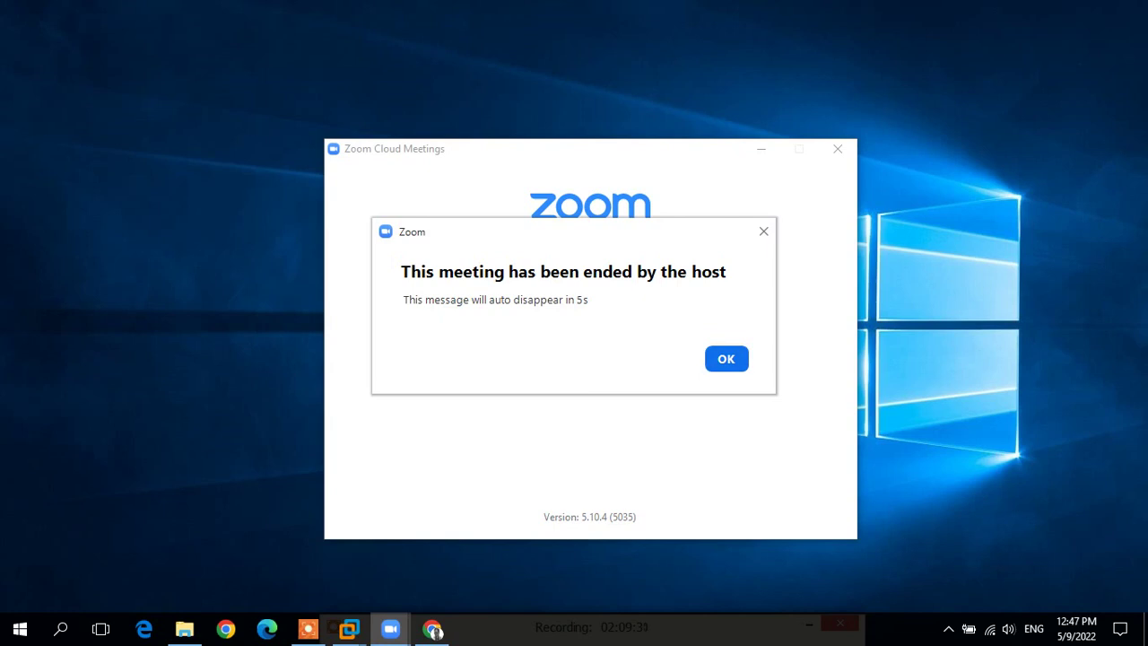
pyautogui.click(726, 359)
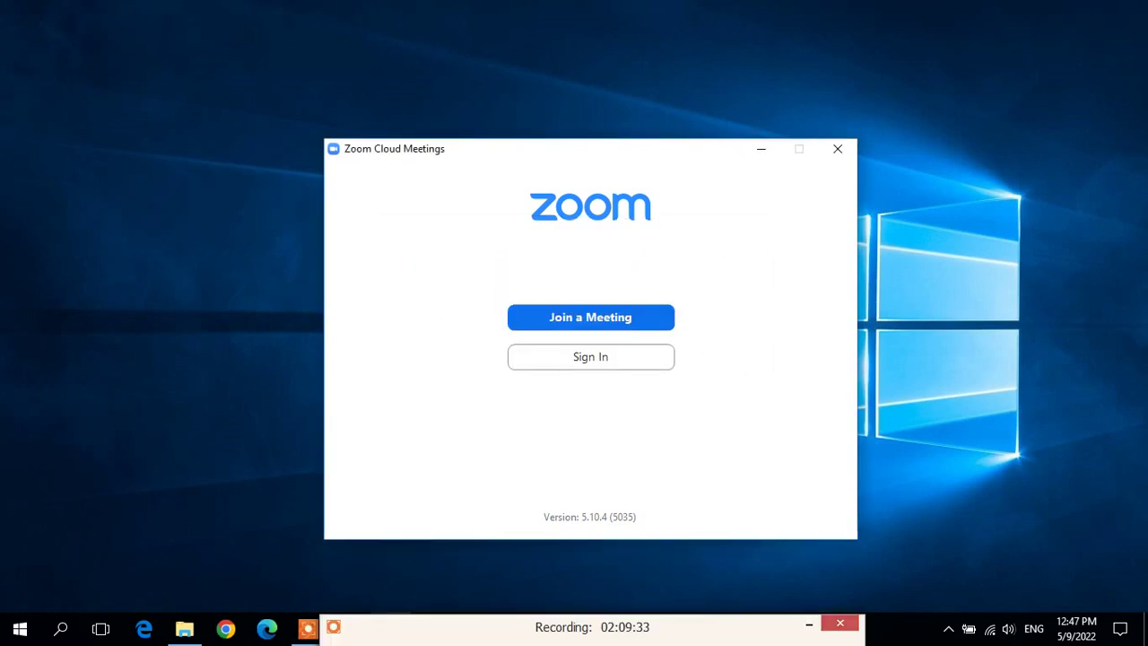
pyautogui.click(837, 149)
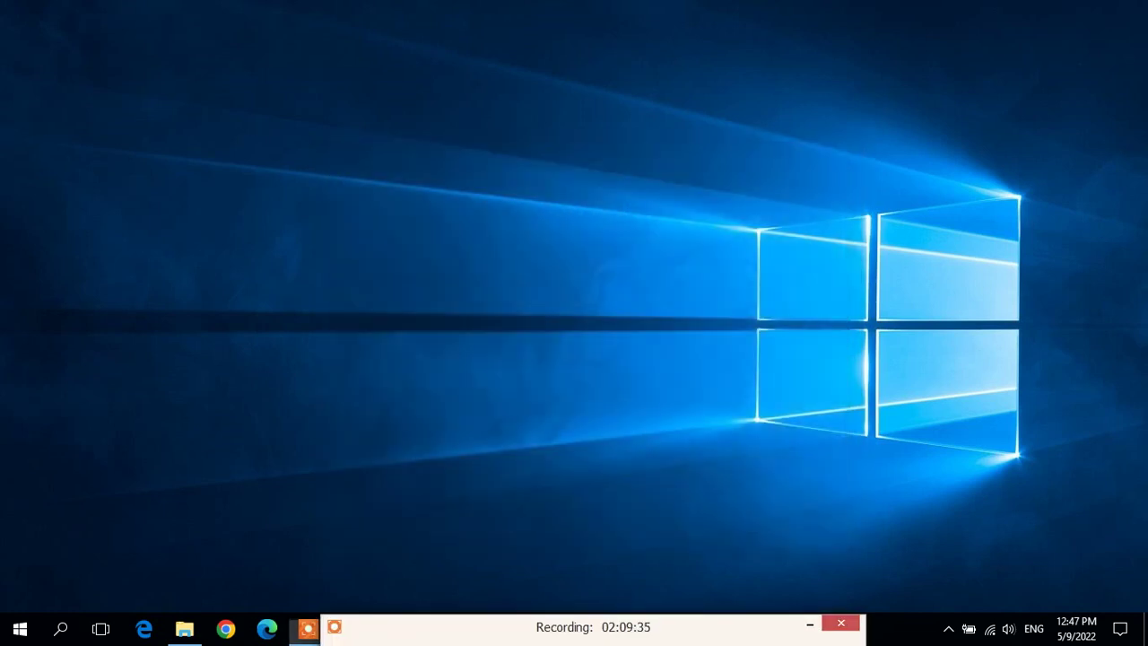